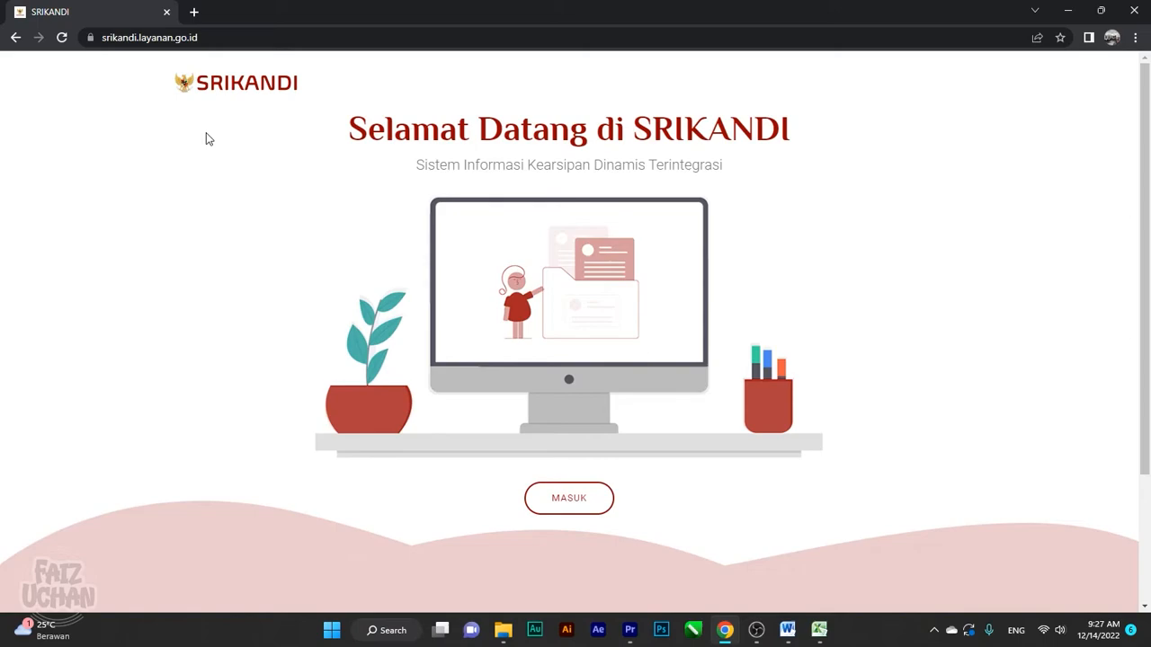
Log in to SRIKANDI using the saved staff username from autofill and the account password
click(570, 498)
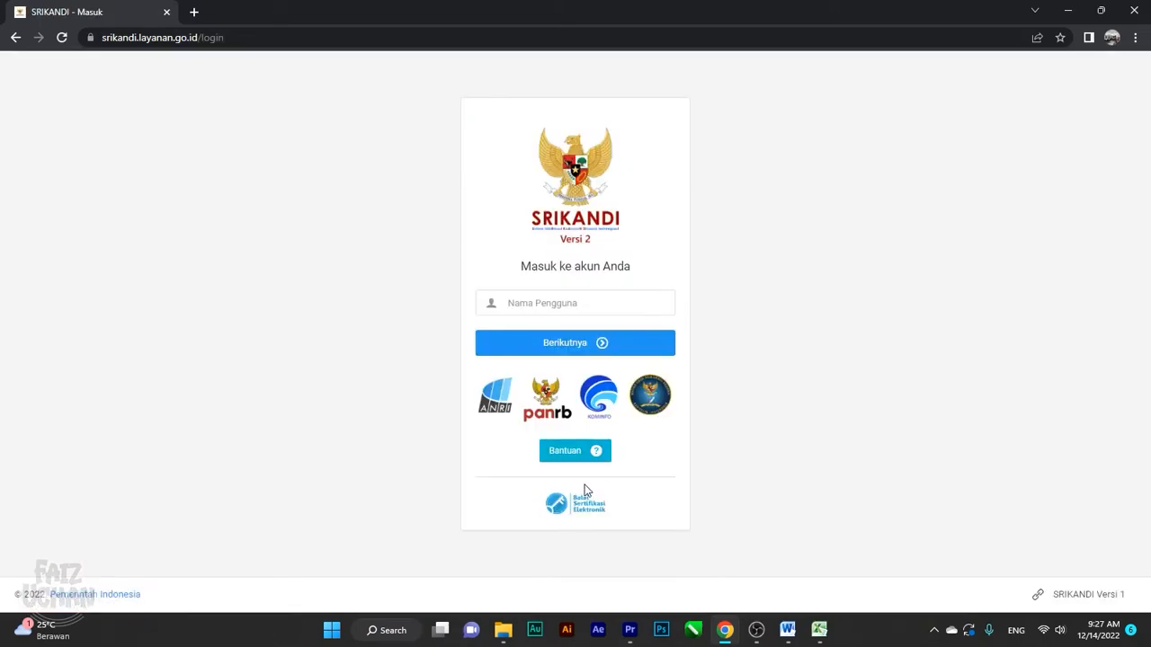
click(630, 304)
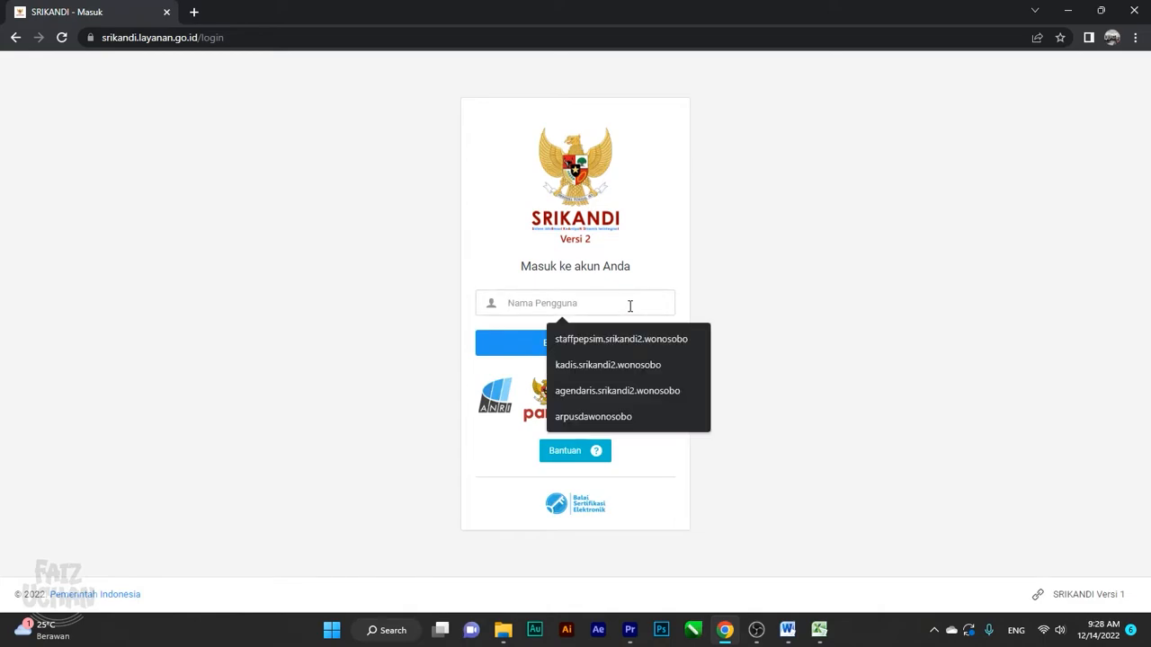
click(778, 307)
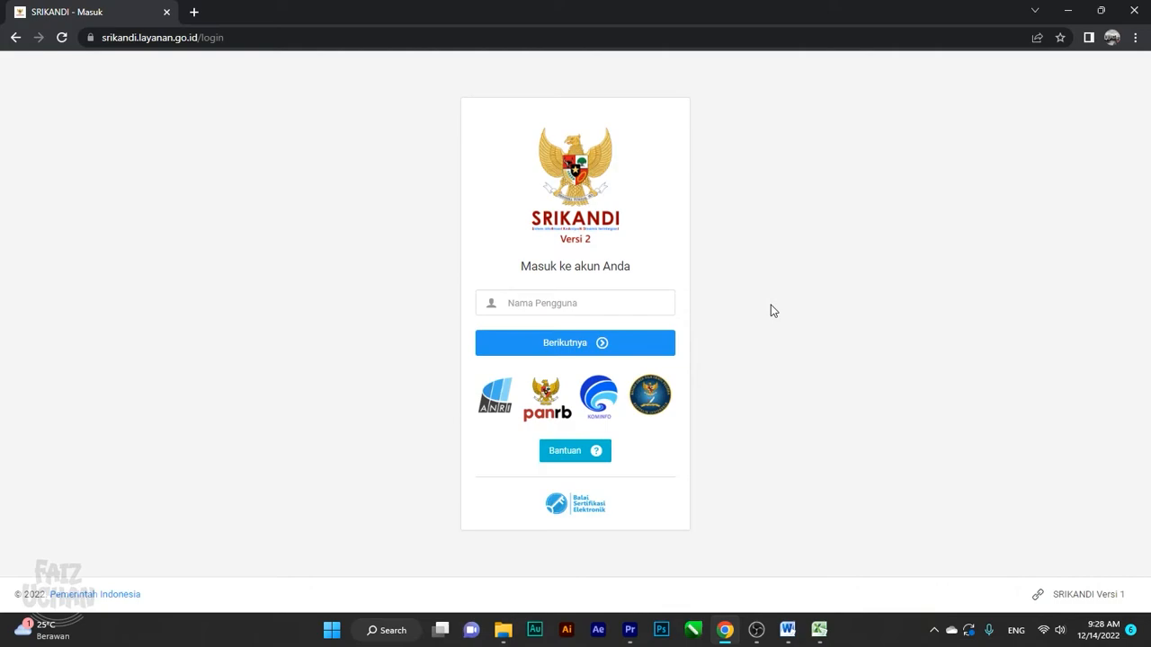
click(601, 302)
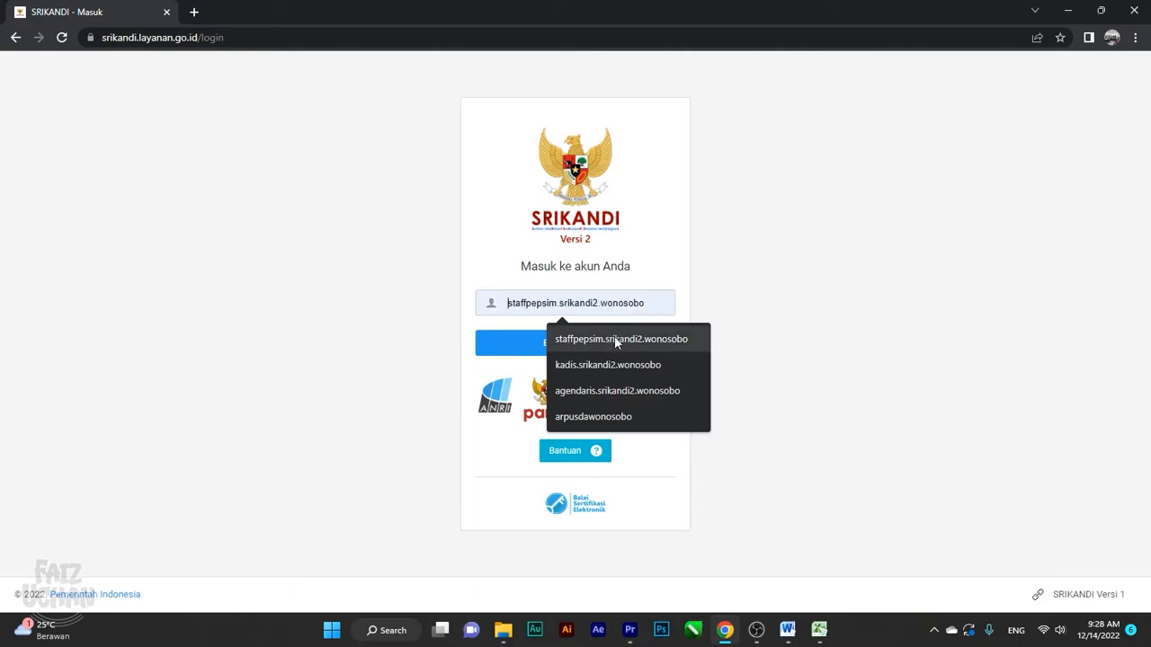
click(617, 339)
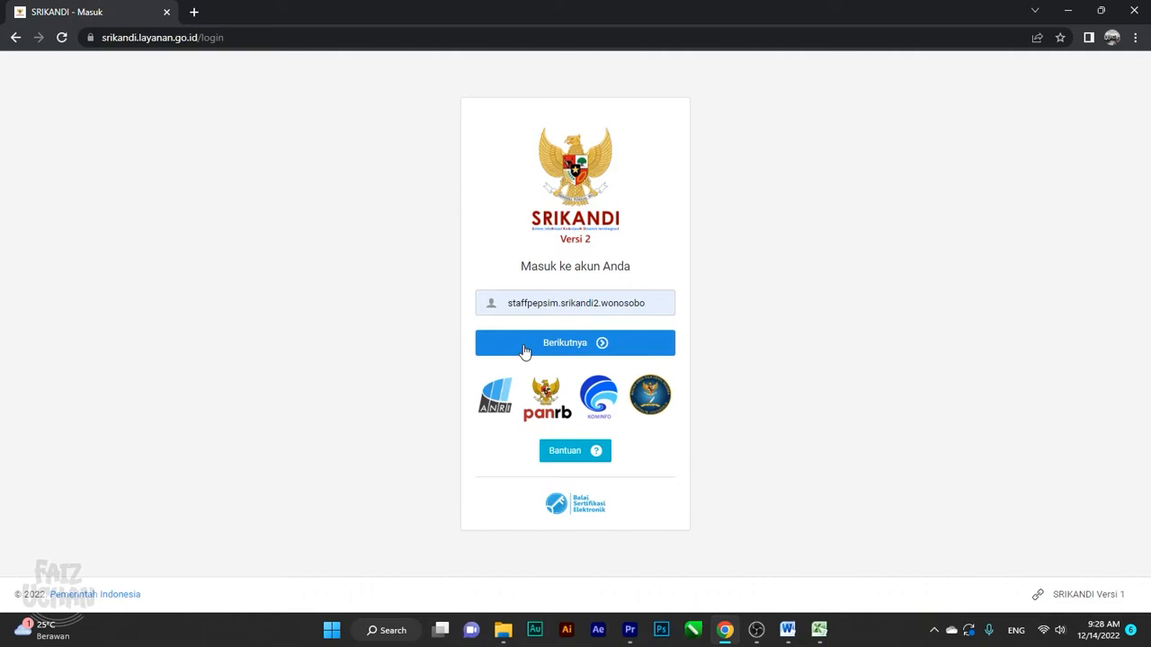
click(525, 351)
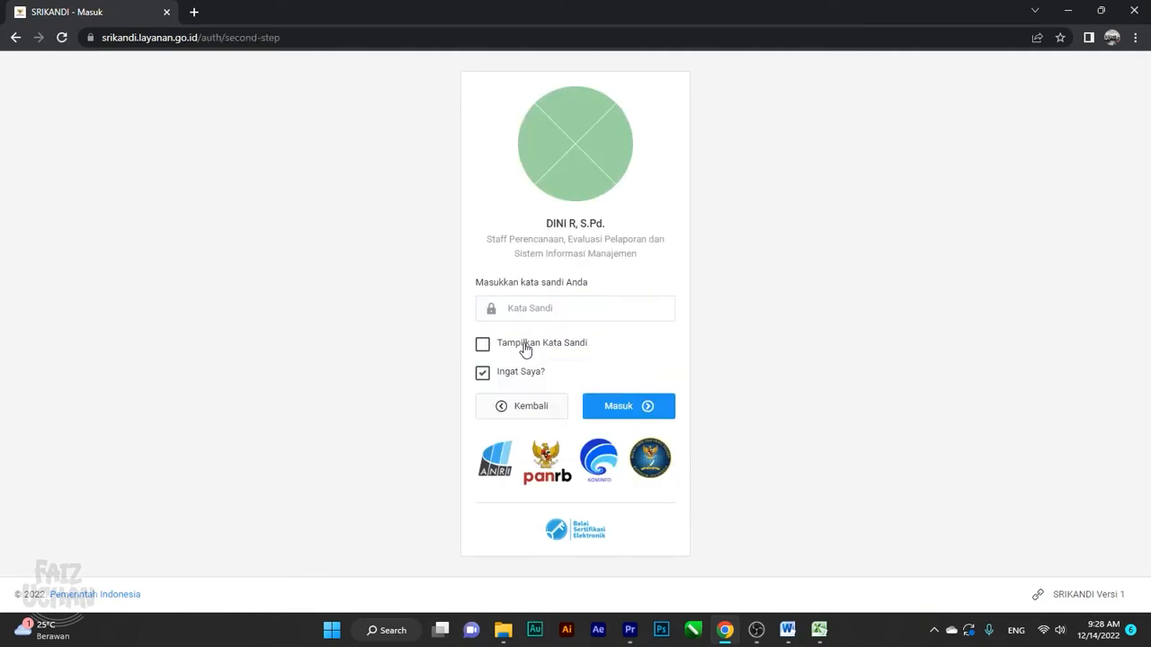
click(548, 310)
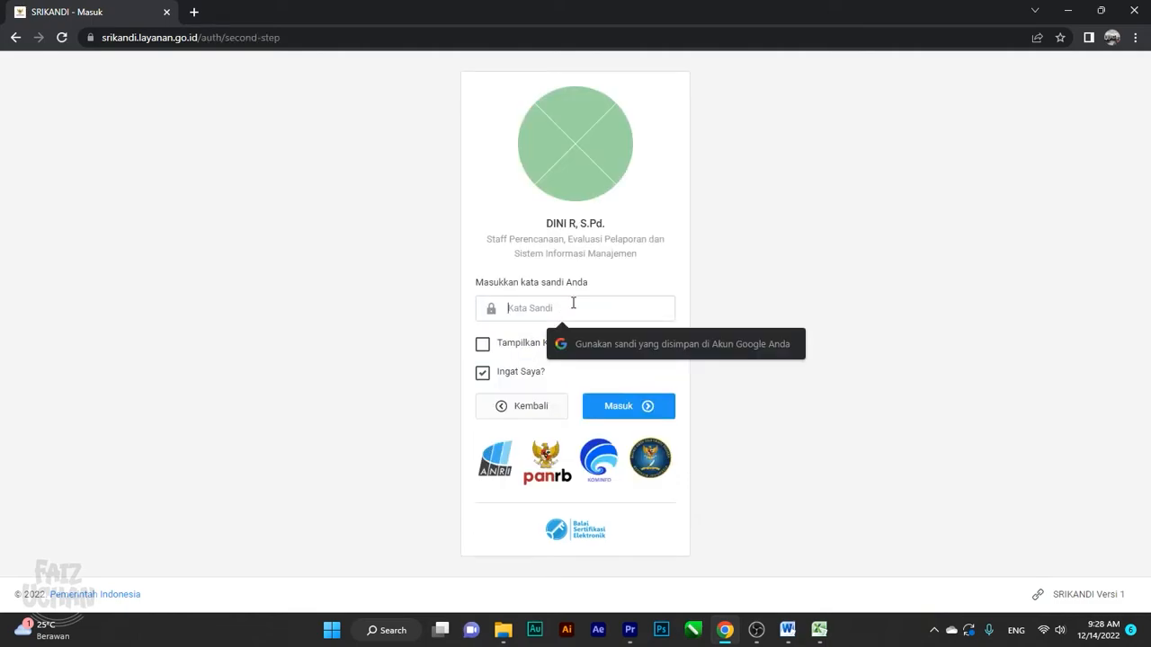
text(•••••••)
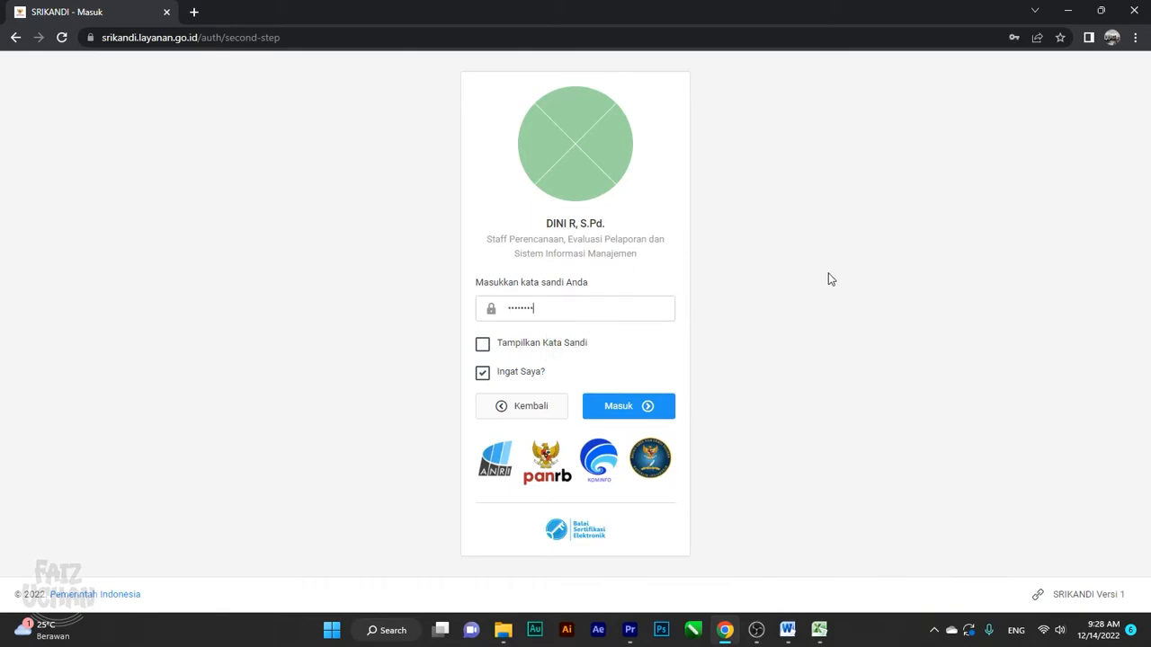
key(Return)
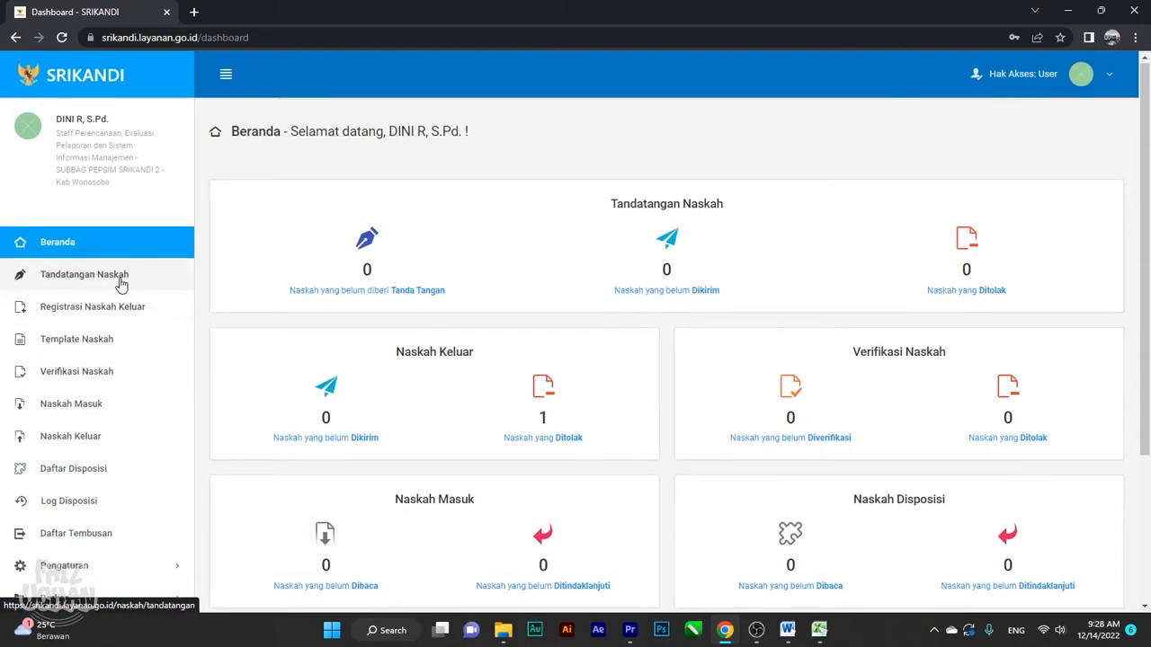
scroll(121, 284, down, 2)
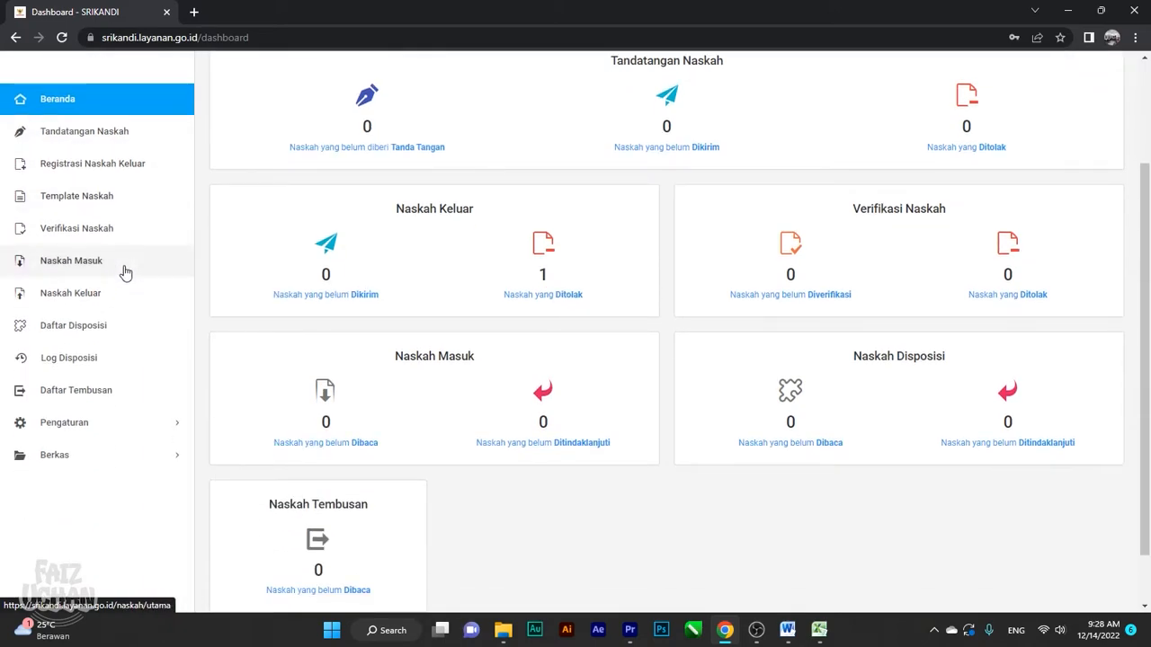
scroll(361, 279, up, 2)
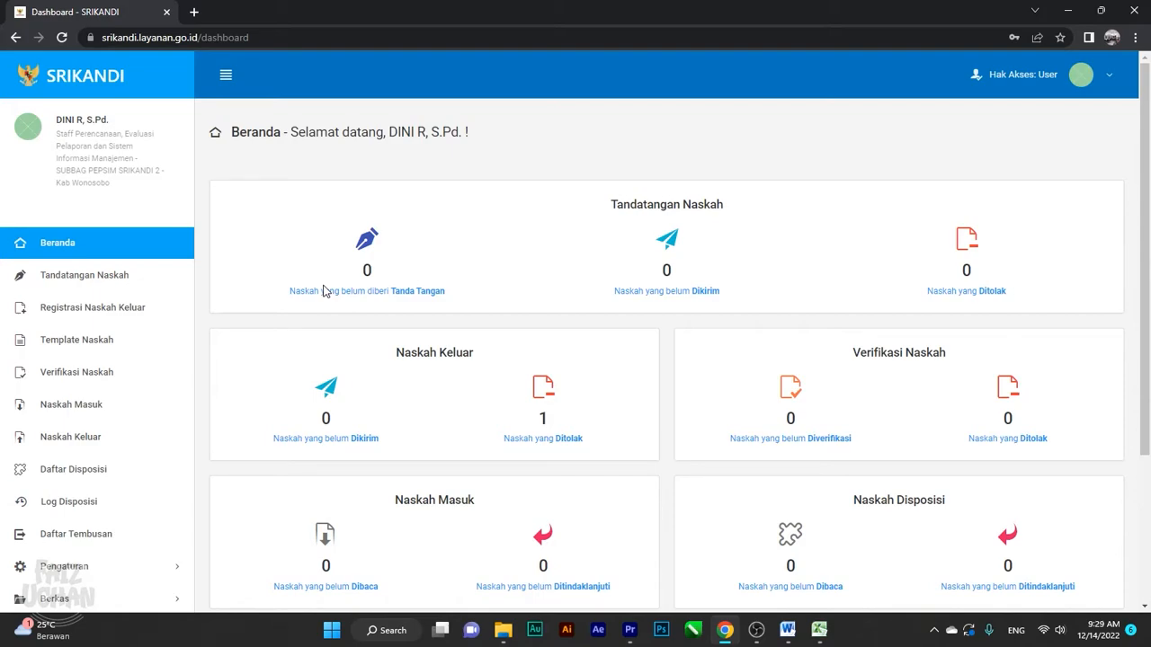
click(101, 346)
Filter templates by 'surat biasa' and download the first Surat Biasa template as a DOCX
scroll(432, 337, down, 1)
scroll(456, 339, down, 2)
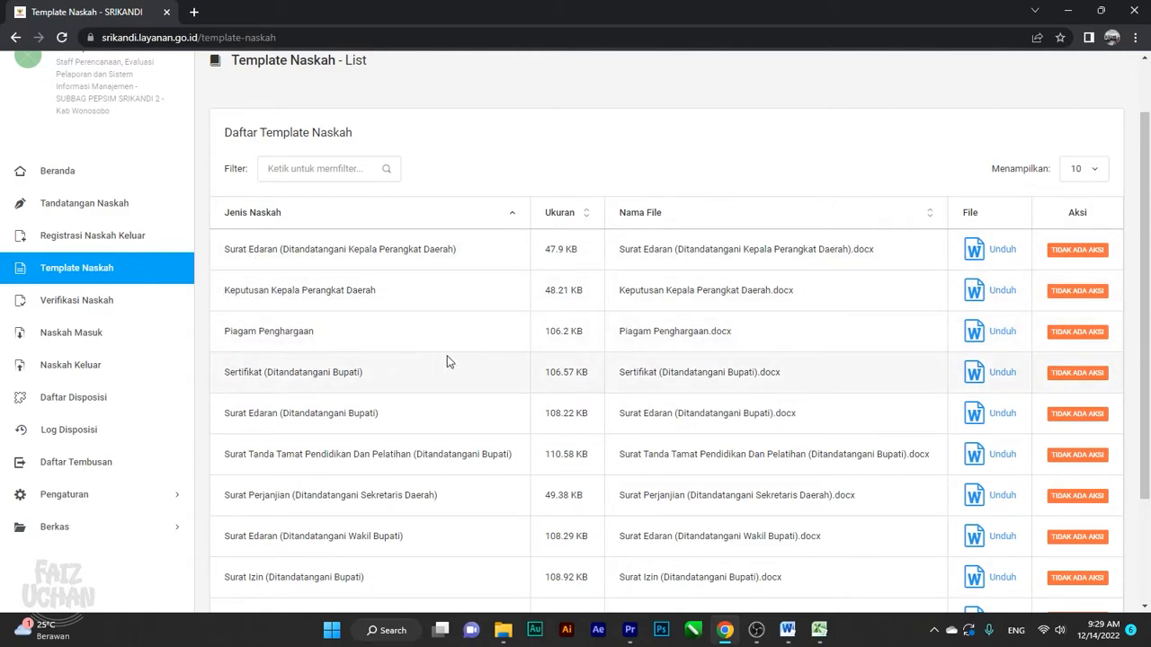
scroll(462, 238, up, 2)
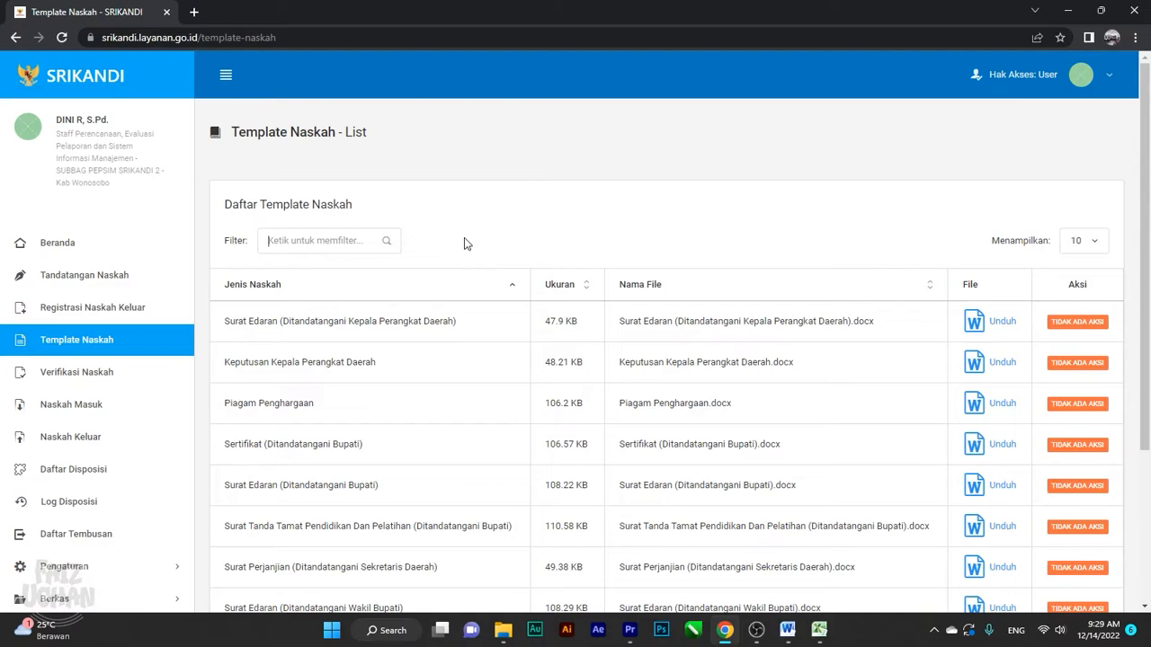
text(surat biasa)
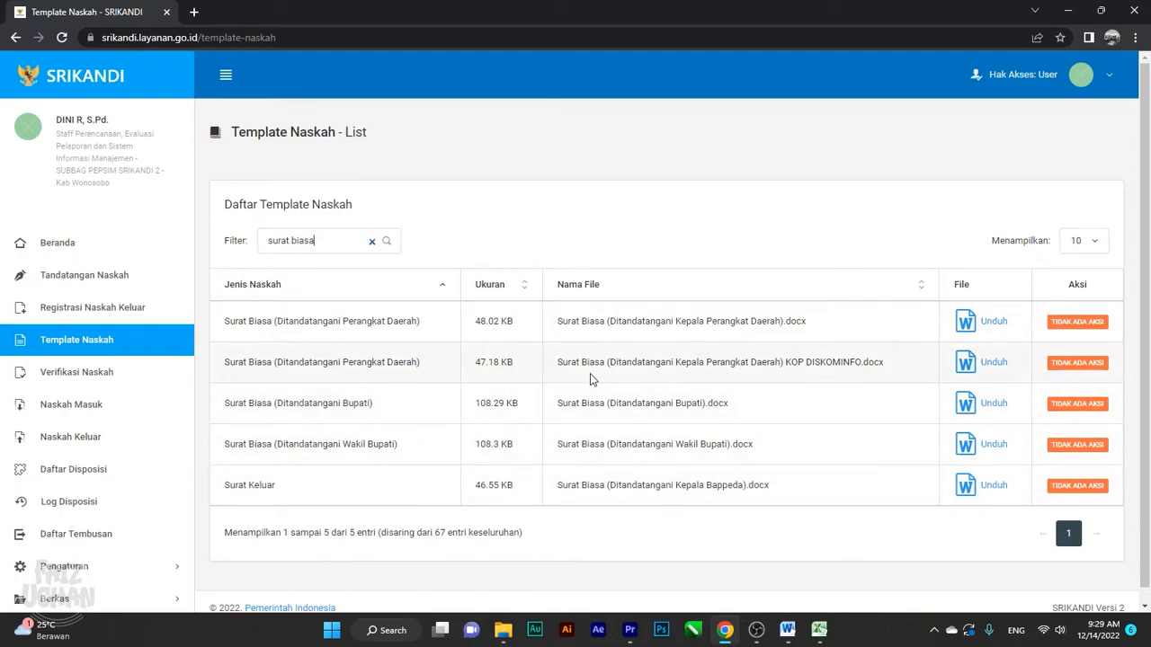
click(974, 327)
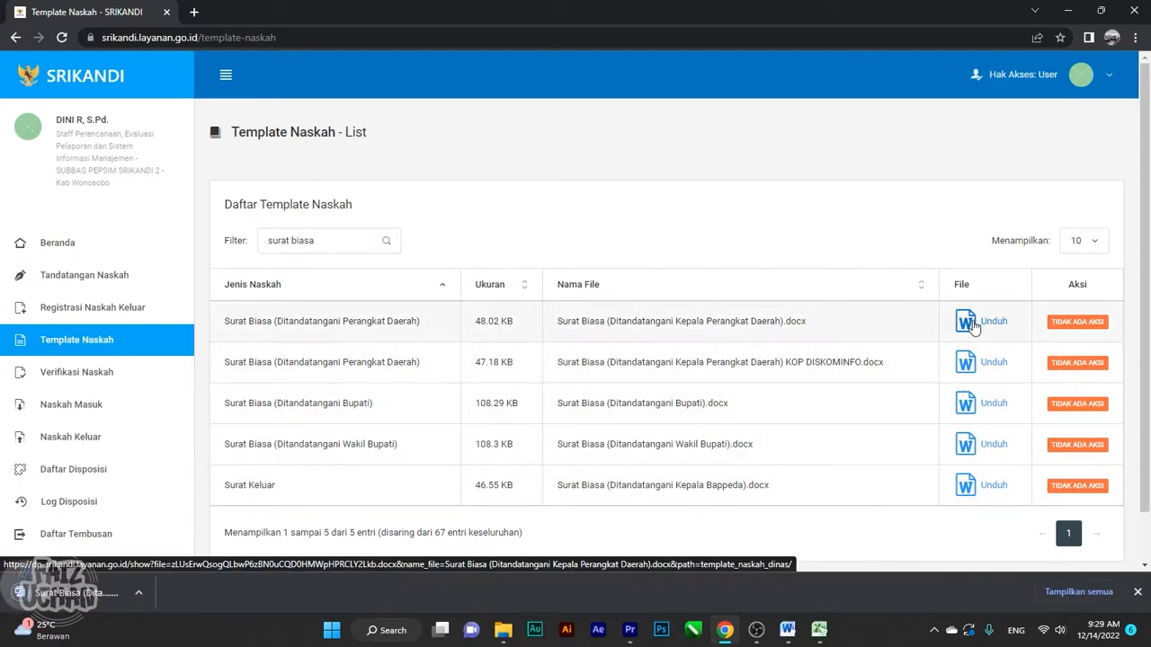
Open the downloaded Surat Biasa template in a maximized Word window with editing enabled
click(96, 603)
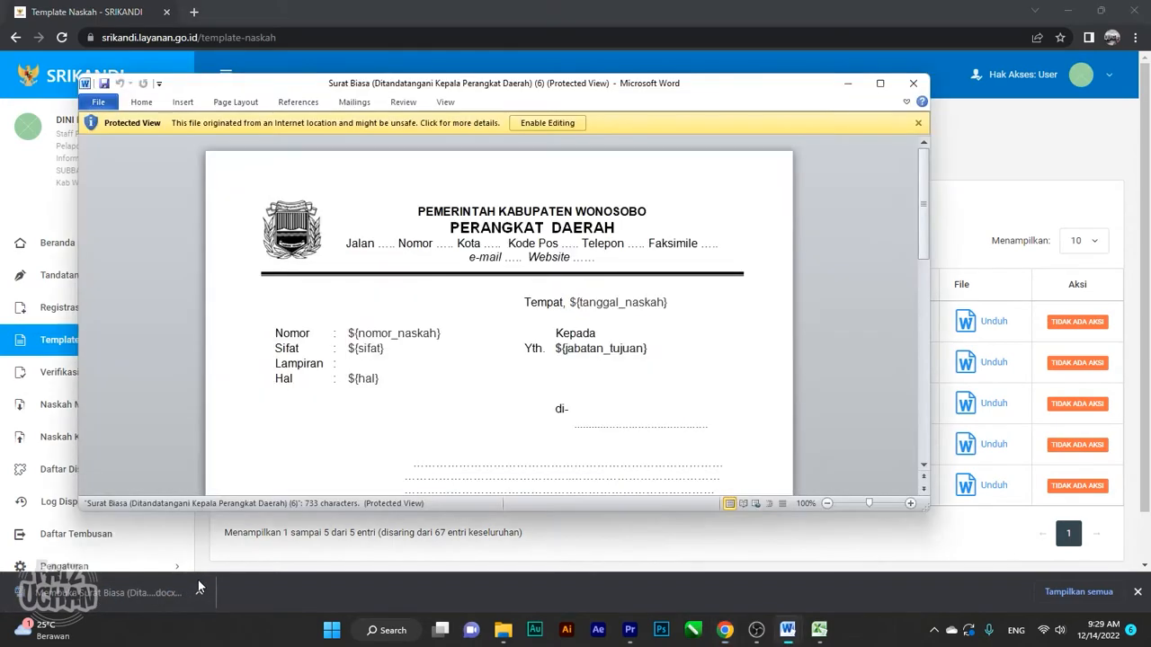
click(881, 83)
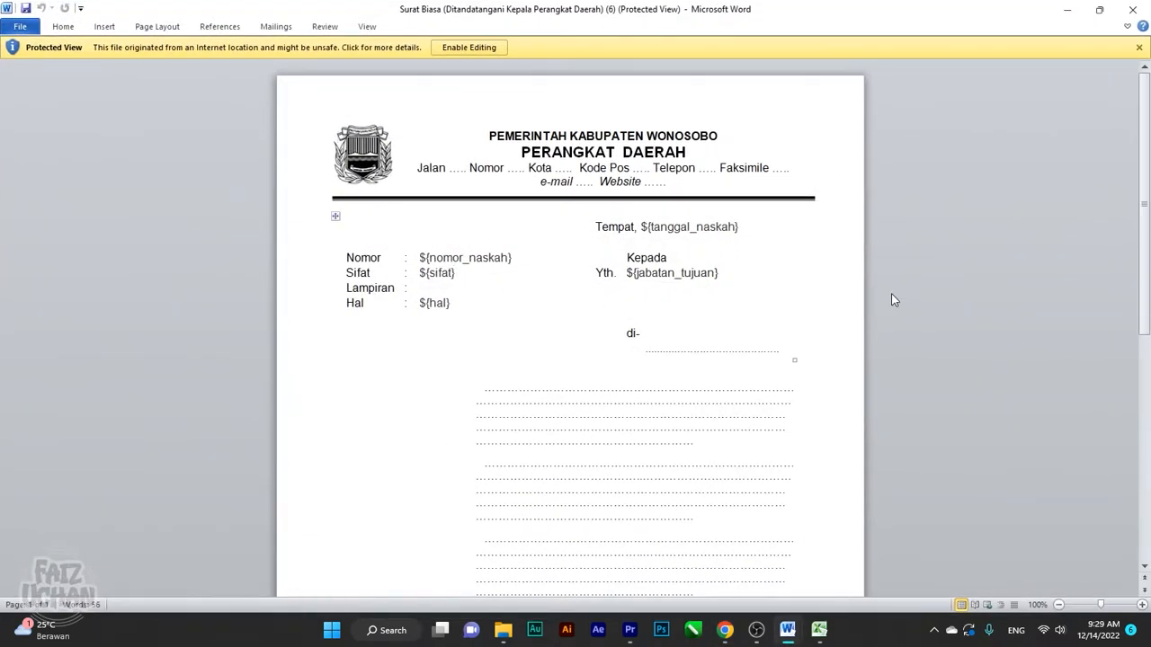
scroll(893, 290, down, 1)
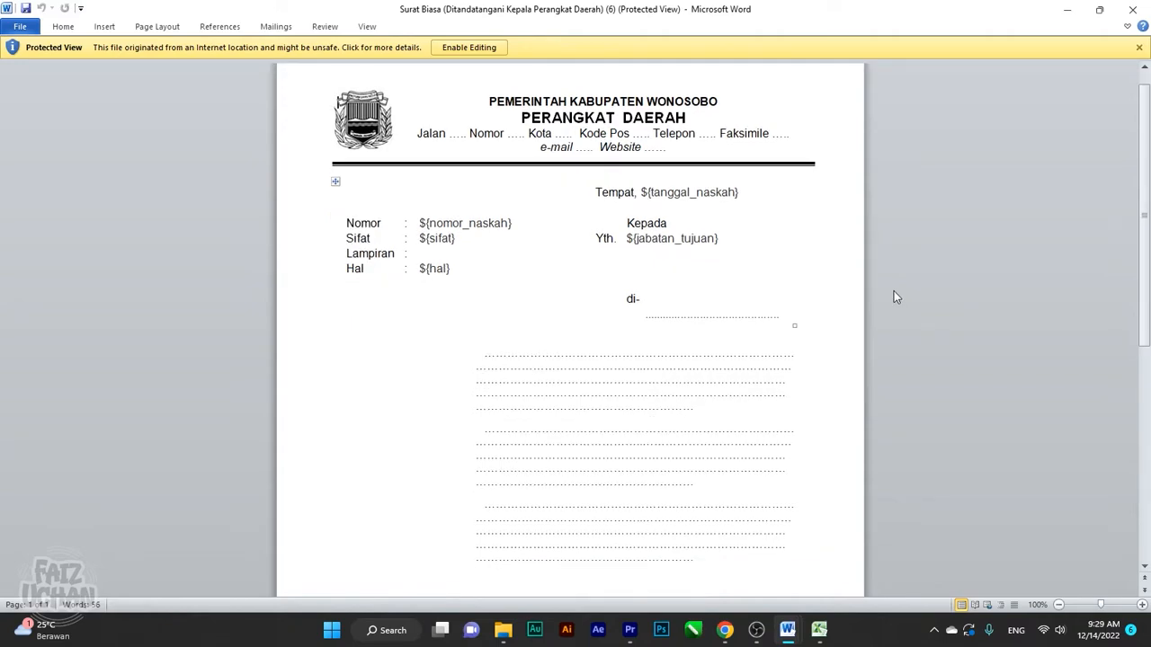
click(468, 50)
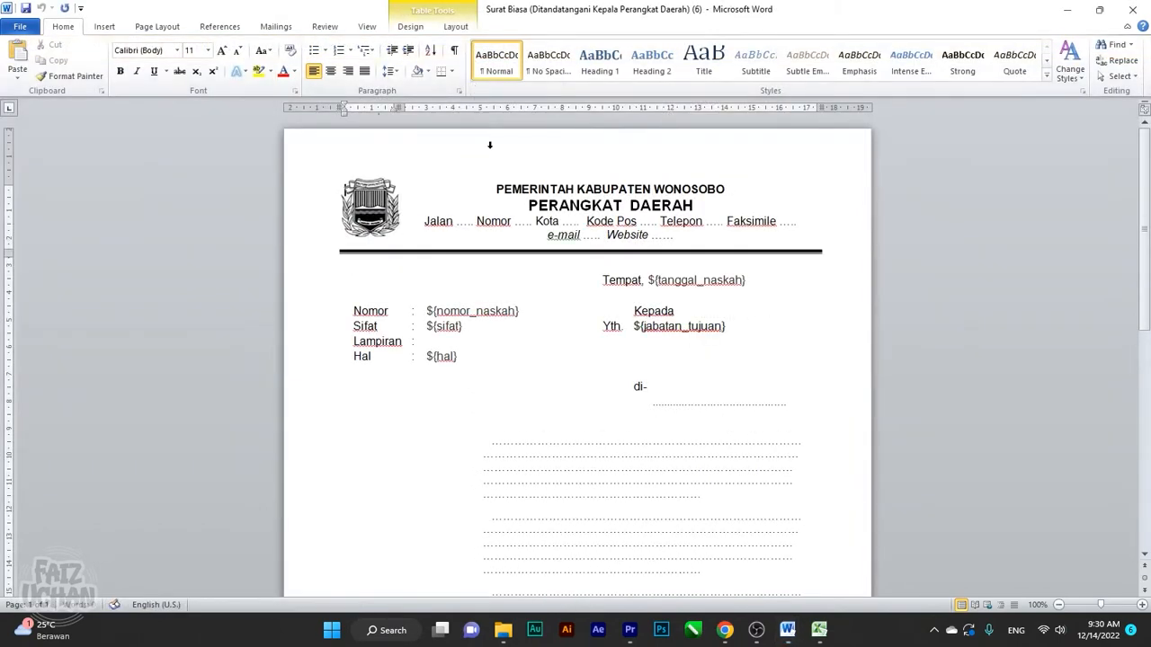
scroll(817, 298, down, 1)
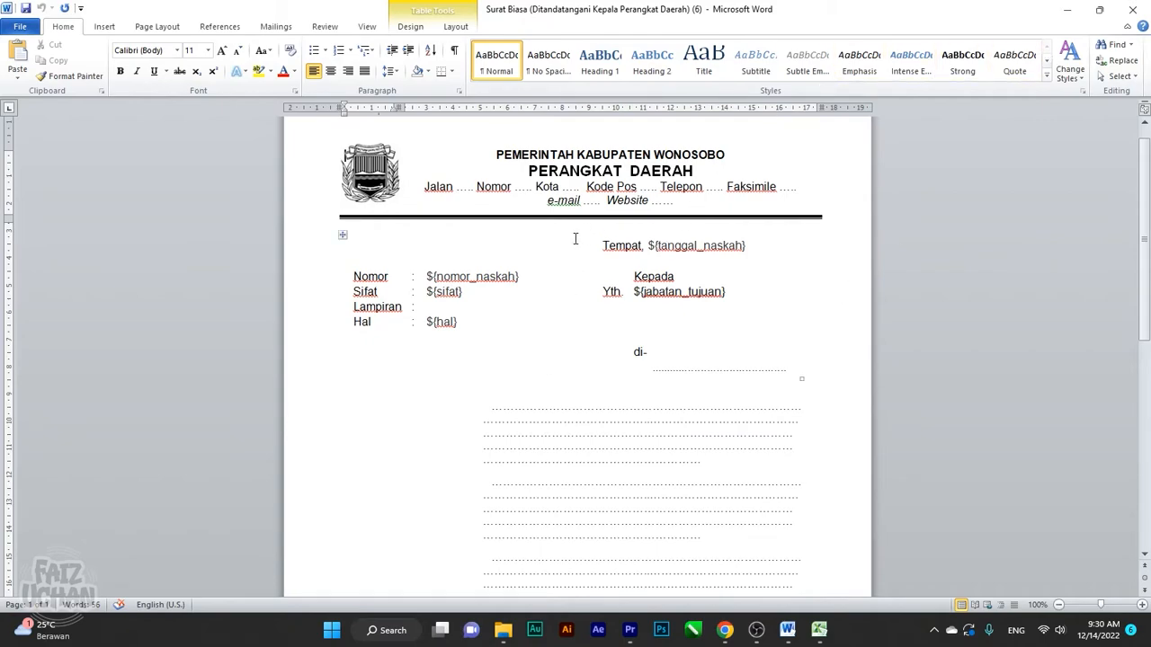
Replace the PERANGKAT DAERAH heading with DINAS SRIKANDI and delete the dots after Jalan
drag(699, 171, 571, 160)
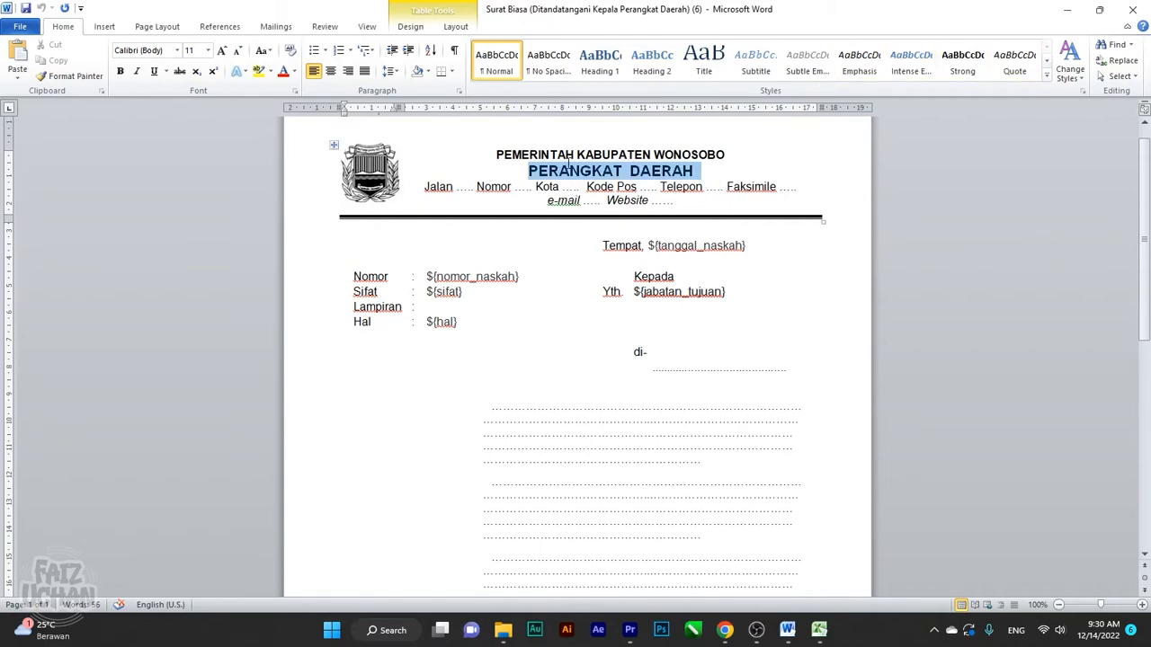
click(541, 155)
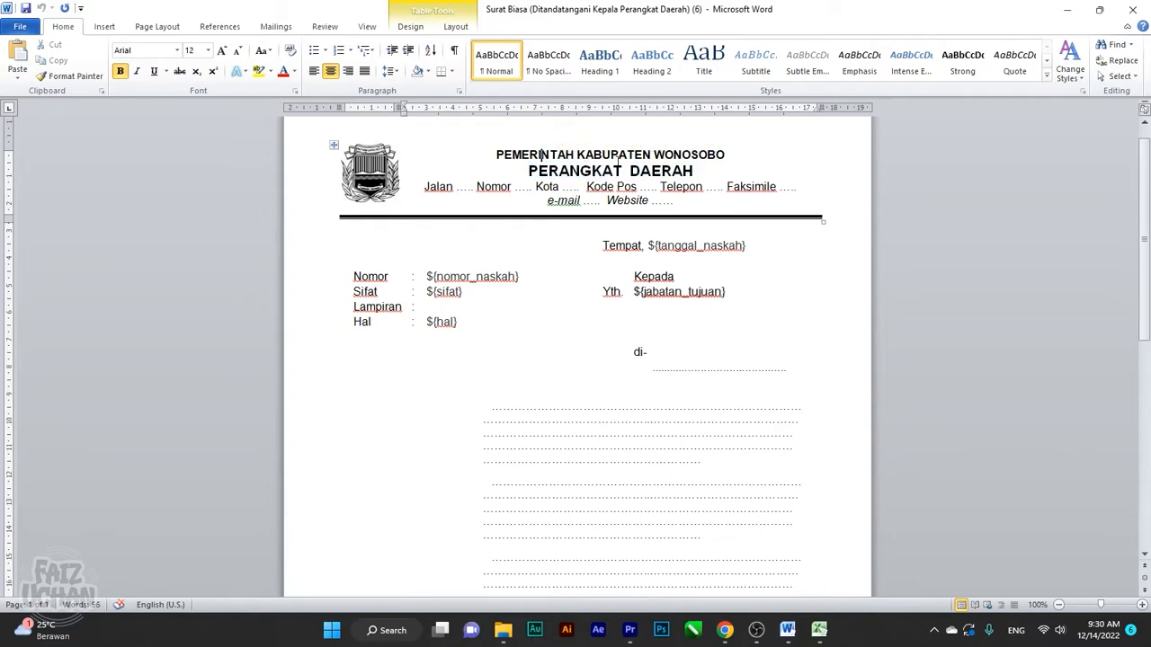
drag(695, 170, 528, 171)
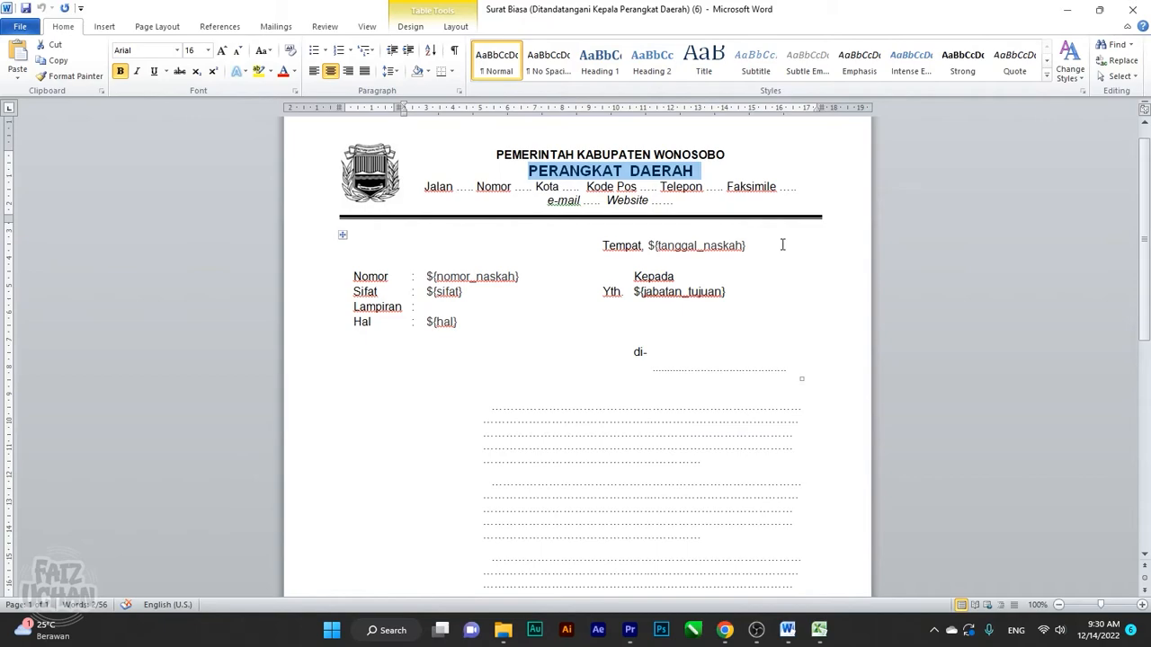
text(DINAS)
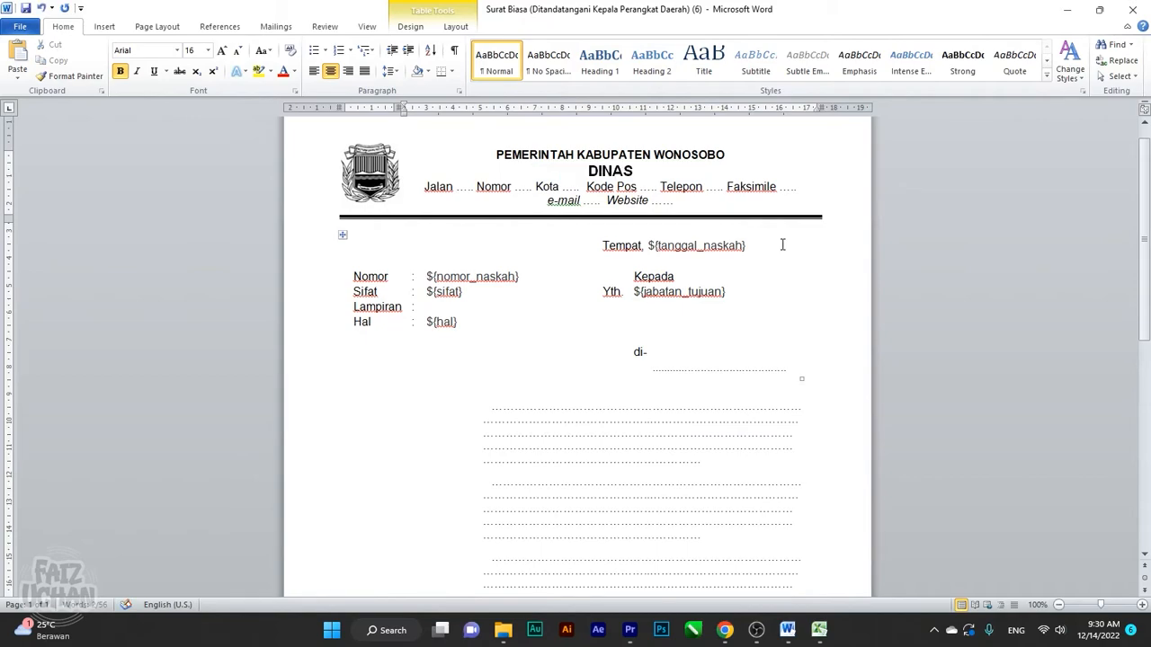
text( SRIKANDI)
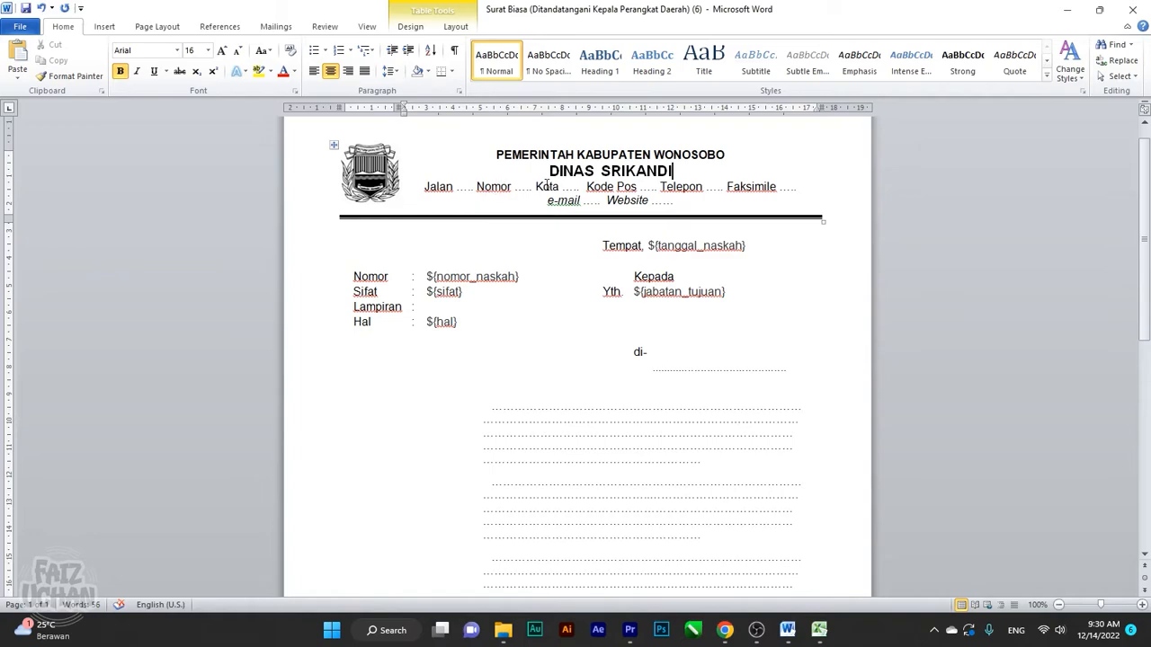
click(494, 194)
key(BackSpace)
key(BackSpace)
key(BackSpace)
key(BackSpace)
key(BackSpace)
key(BackSpace)
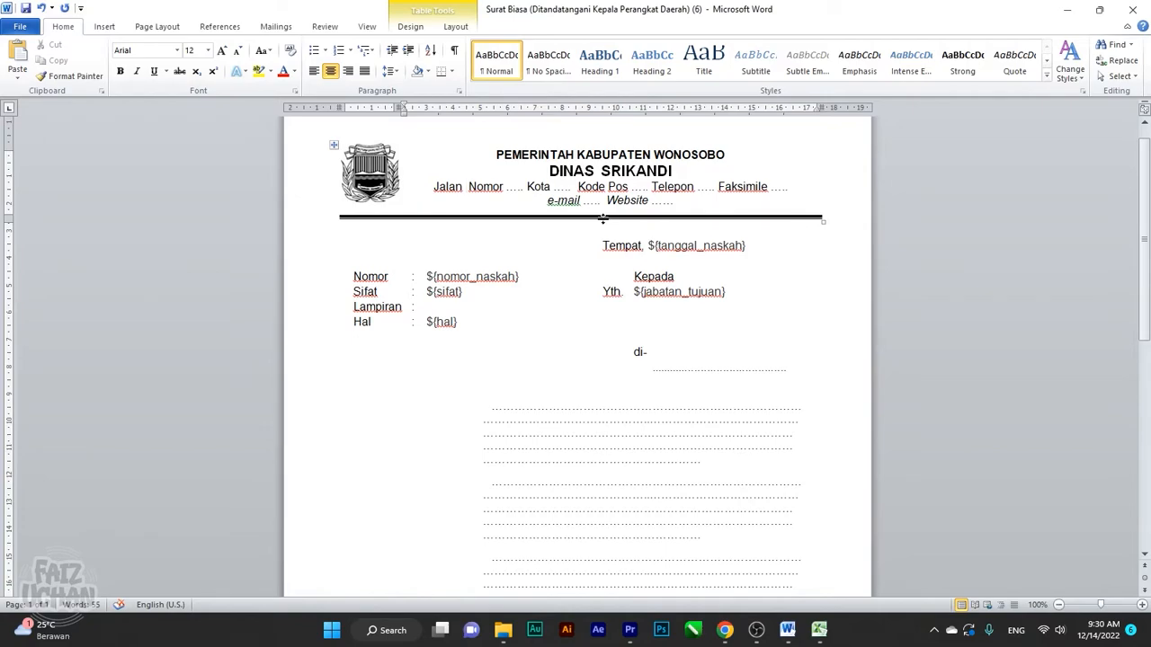
text(P. )
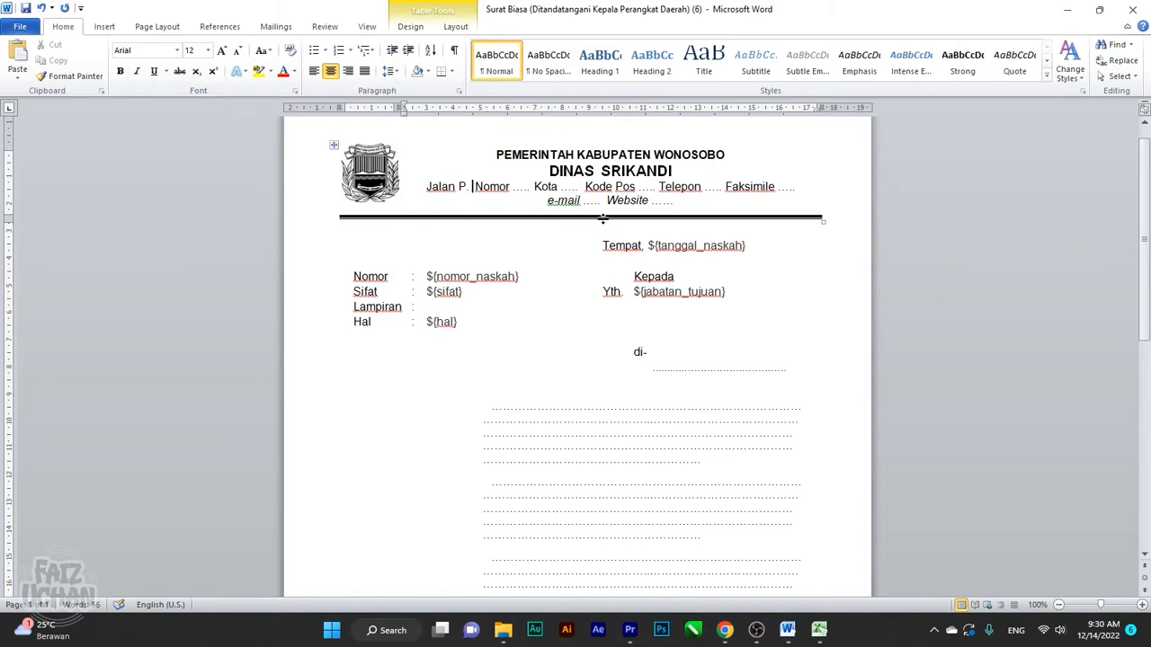
text(Diponeg)
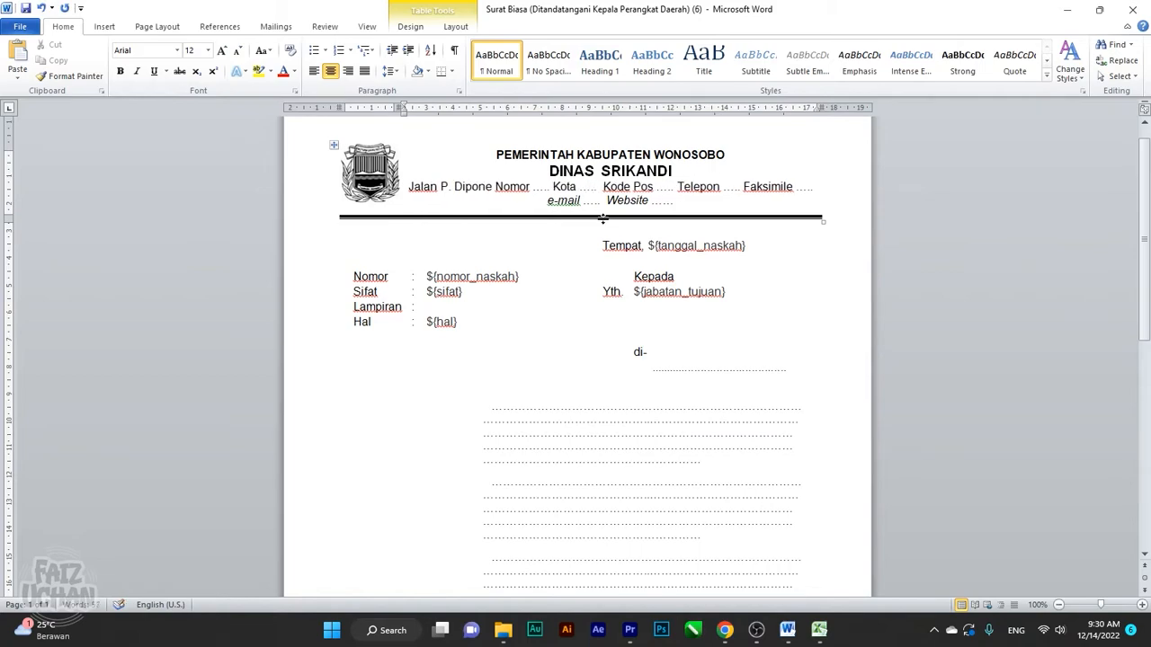
text(oro)
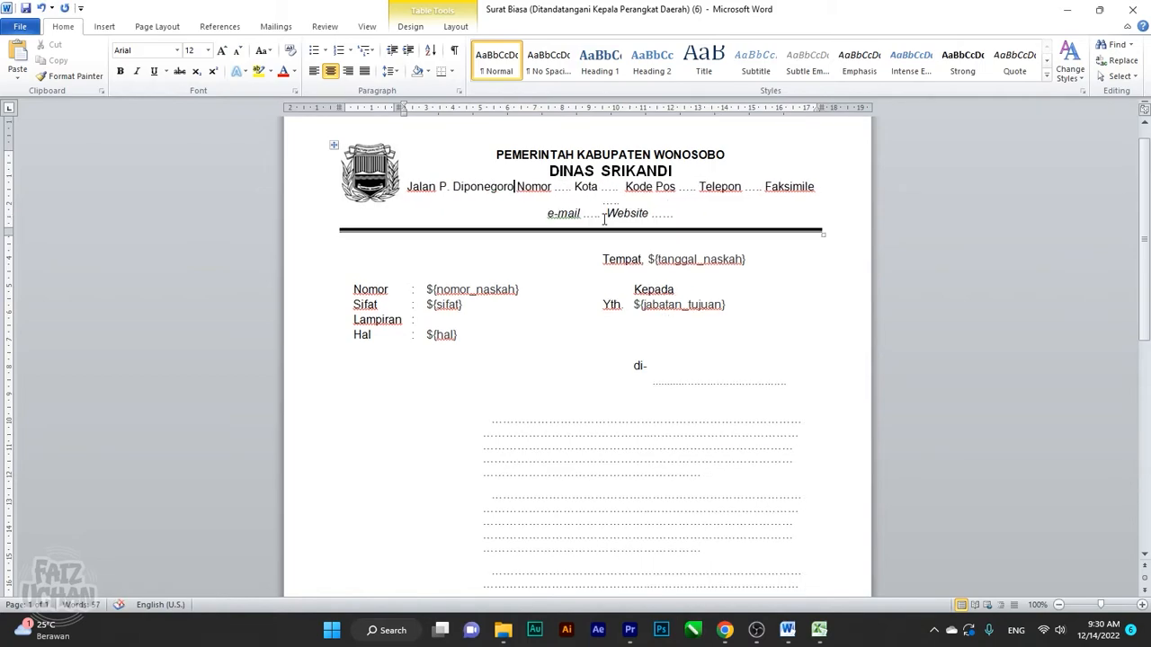
key(Right)
key(Right)
key(Right)
key(Right)
key(Right)
key(BackSpace)
key(BackSpace)
key(BackSpace)
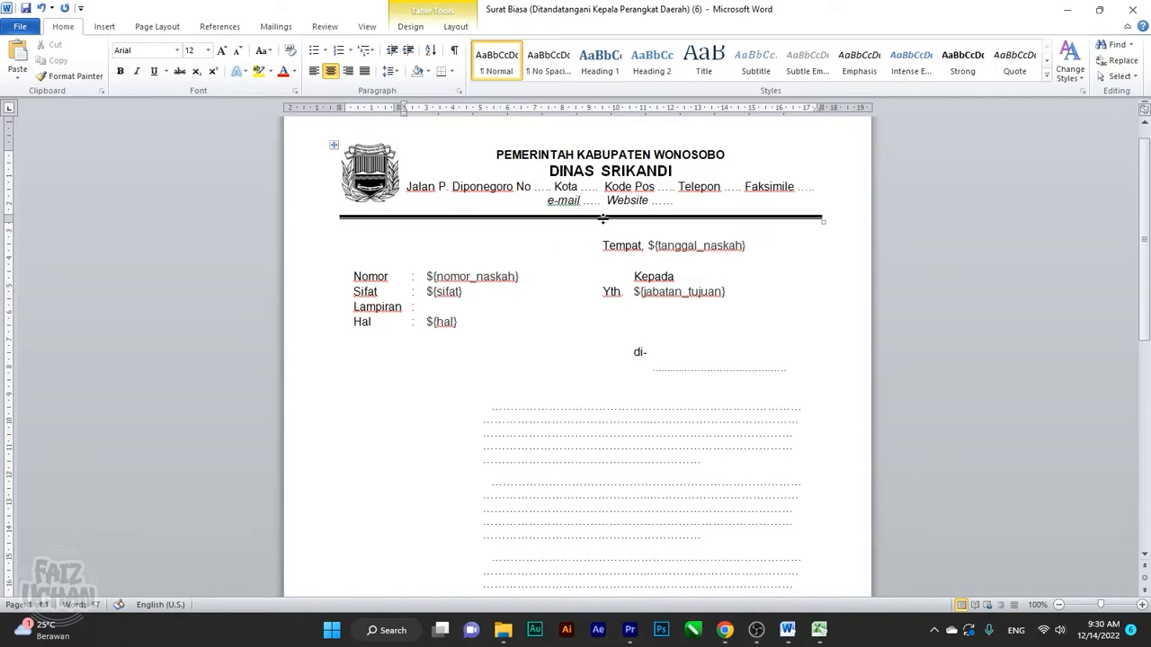
text(. 2)
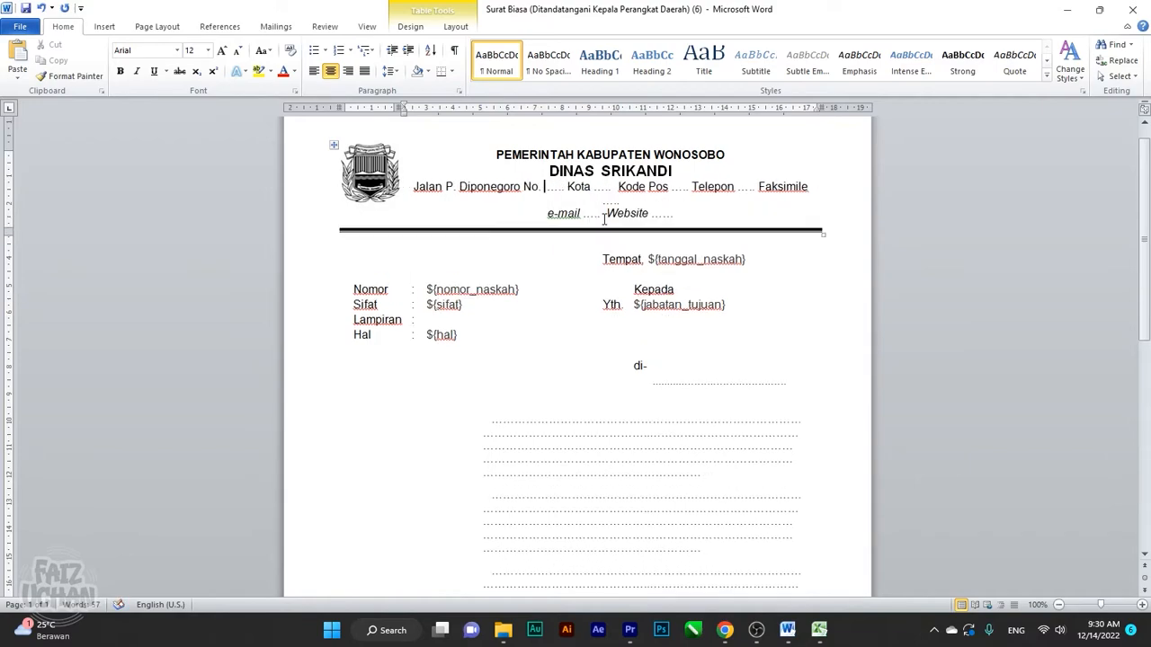
key(Delete)
key(Delete)
key(Delete)
key(Delete)
key(Delete)
key(Delete)
key(Delete)
key(Delete)
key(Delete)
key(Delete)
key(Delete)
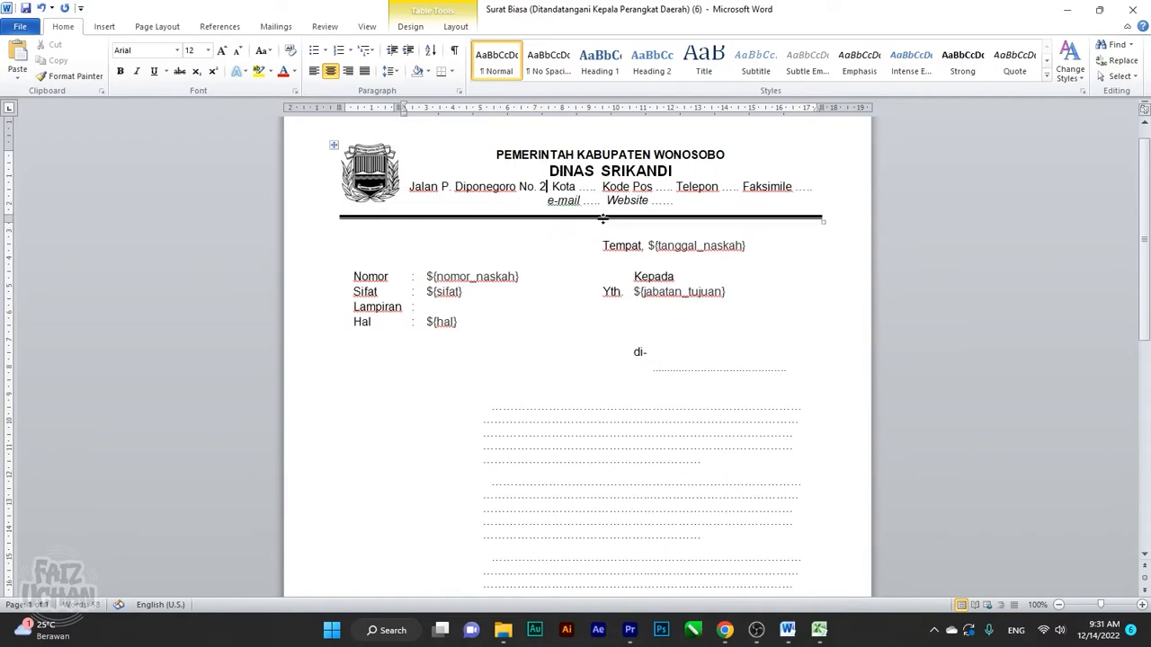
text(Wonosobo)
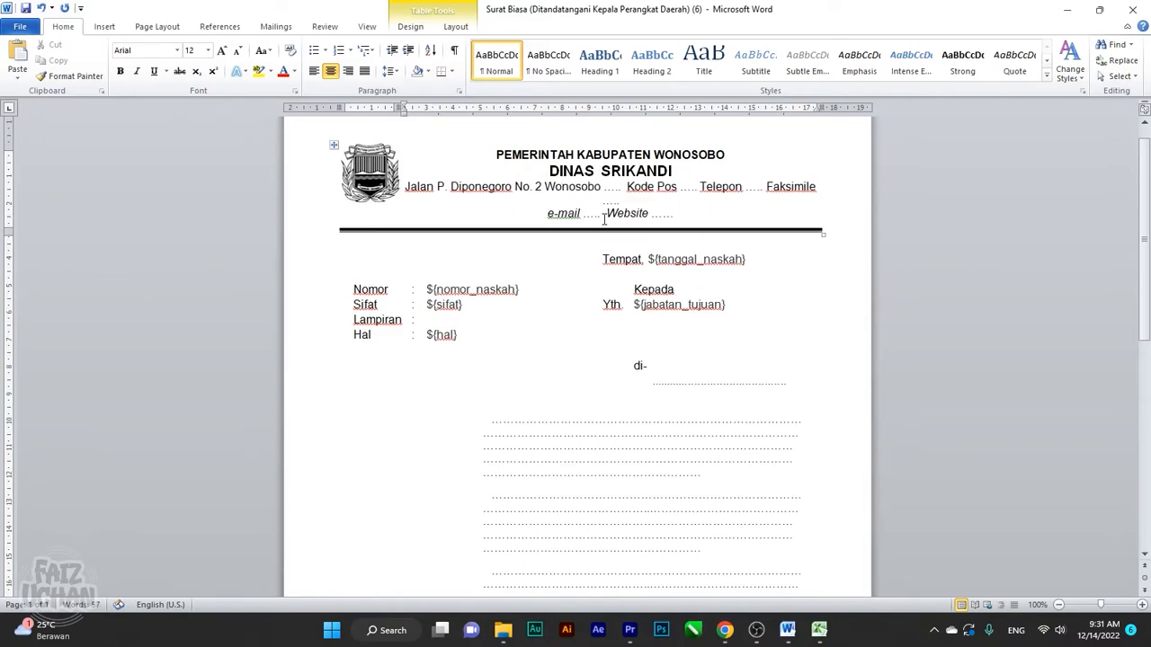
key(Delete)
key(Delete)
key(Delete)
key(Delete)
key(Delete)
key(Delete)
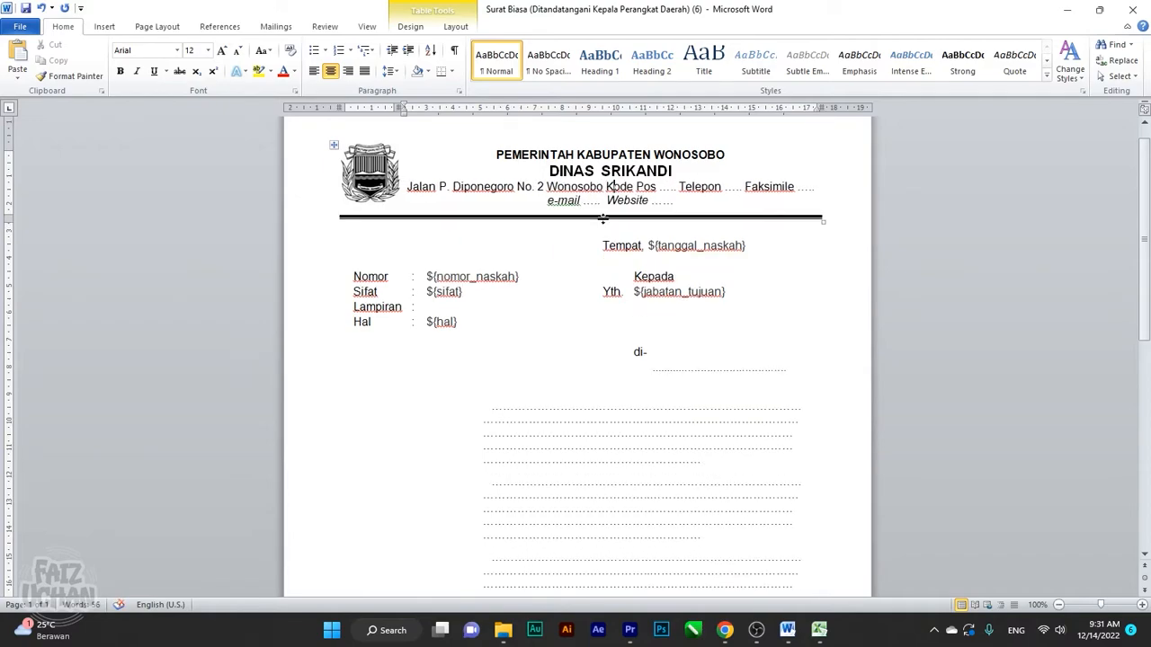
key(Delete)
key(Delete)
key(Delete)
key(Delete)
key(Delete)
key(Delete)
key(Delete)
key(Delete)
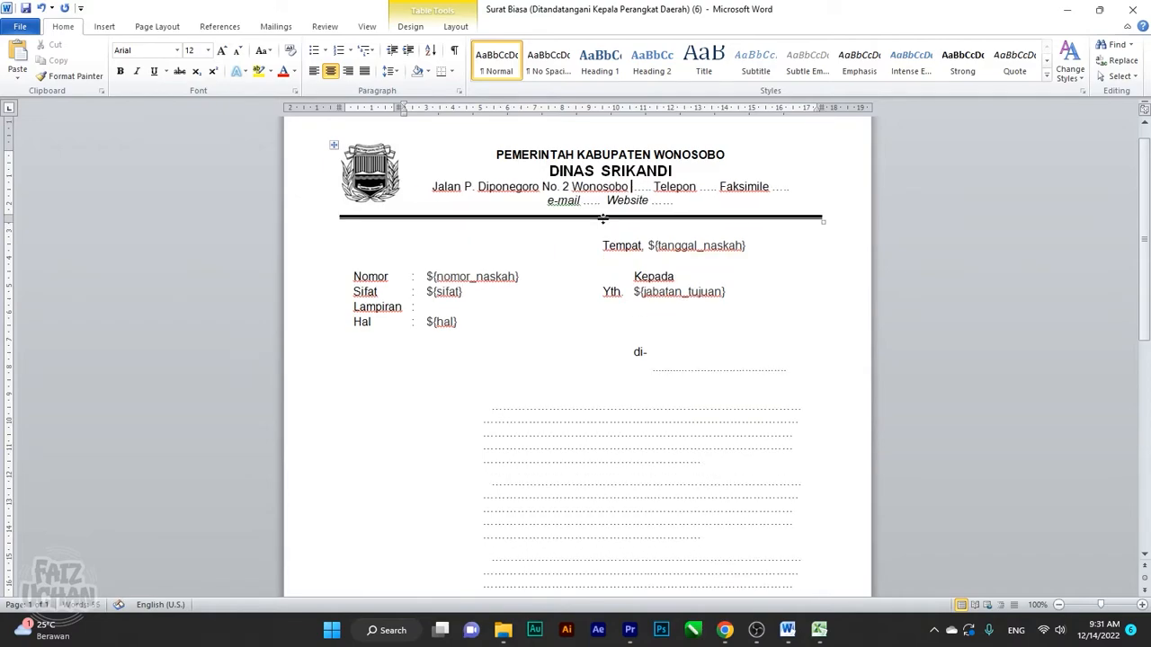
text(56311)
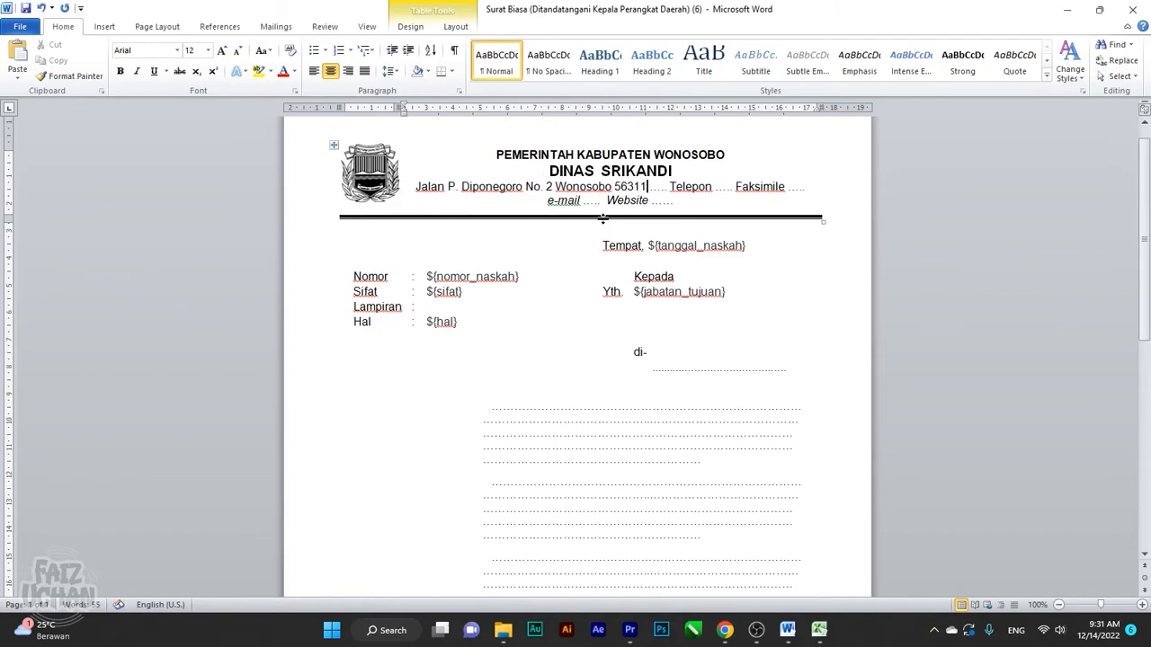
key(Delete)
key(Delete)
key(Delete)
key(Delete)
key(Delete)
key(Delete)
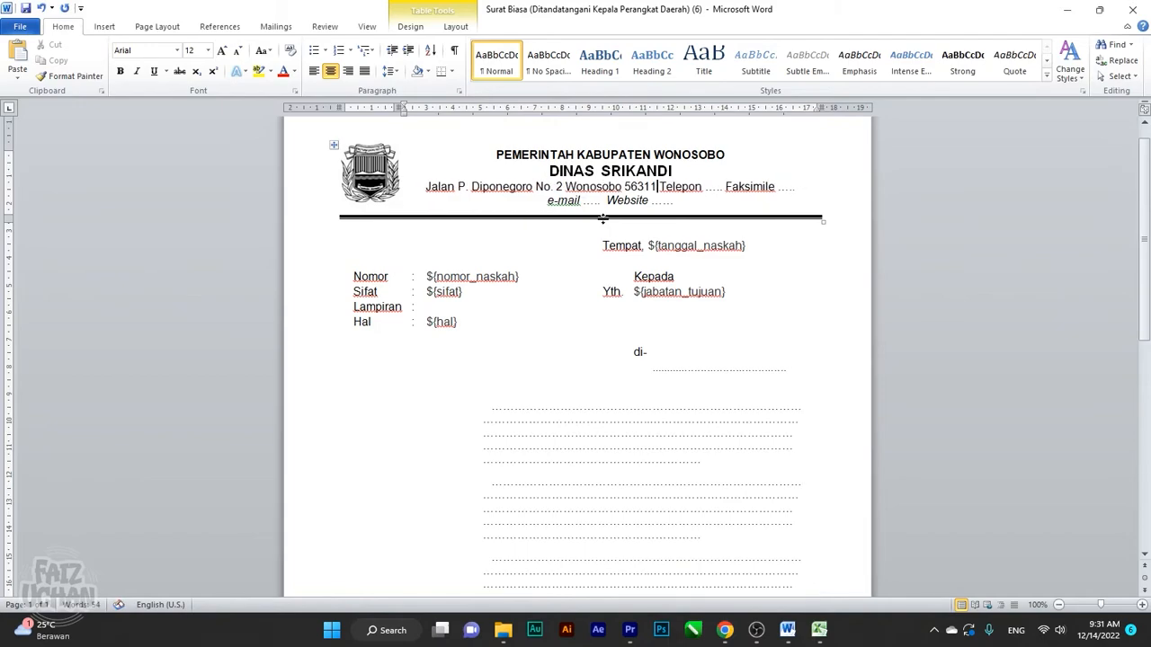
key(Right)
key(Right)
key(Right)
key(Right)
key(Right)
key(Right)
key(Right)
key(Right)
key(Right)
key(Right)
key(Right)
key(Right)
key(Right)
key(Right)
key(Right)
key(Right)
key(Right)
key(Right)
key(Right)
key(Right)
key(Right)
key(Right)
key(Right)
key(Right)
key(Right)
key(Right)
key(shift+Left)
key(shift+Left)
key(shift+Left)
key(shift+Left)
key(shift+Left)
key(shift+Left)
key(shift+Left)
key(shift+Left)
key(shift+Left)
key(shift+Left)
key(shift+Left)
key(shift+Left)
key(shift+Left)
key(shift+Left)
key(shift+Left)
key(shift+Left)
key(shift+Left)
key(shift+Left)
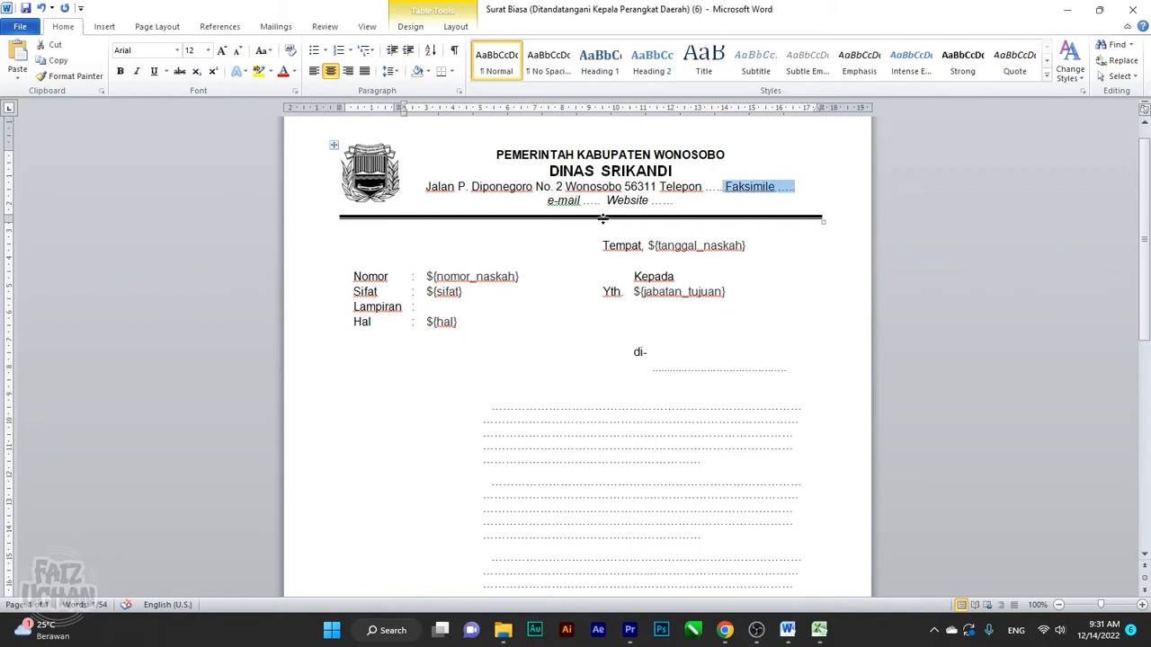
key(shift+Left)
key(shift+Left)
key(shift+Left)
key(shift+Left)
key(shift+Left)
key(shift+Left)
text(T)
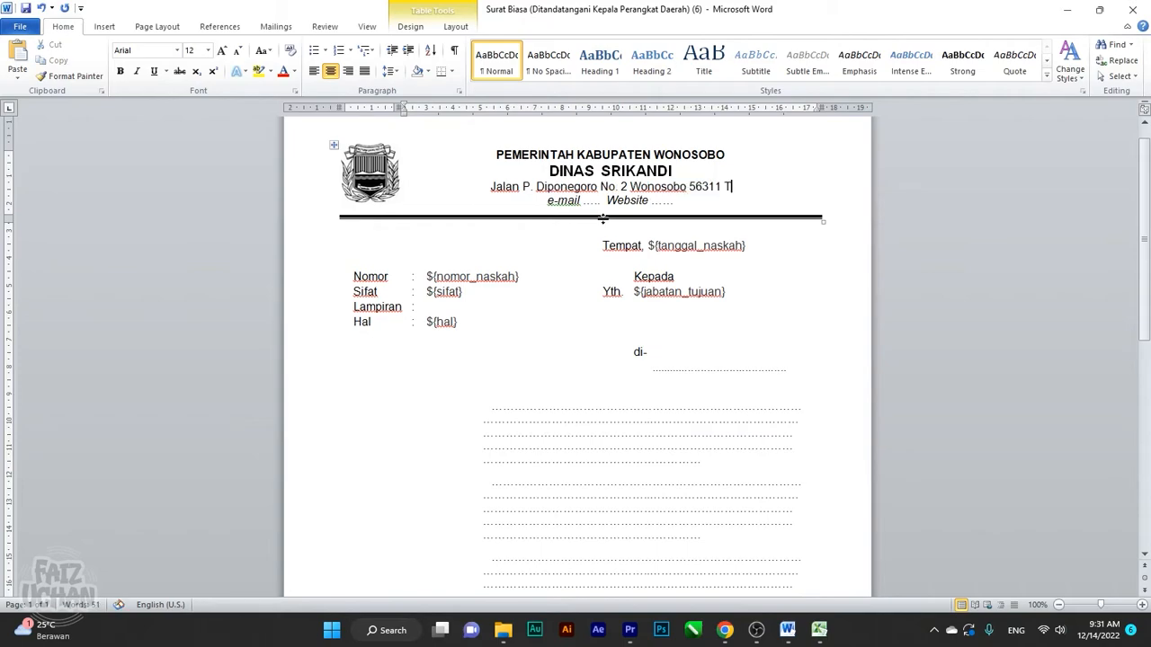
text(lp/fax )
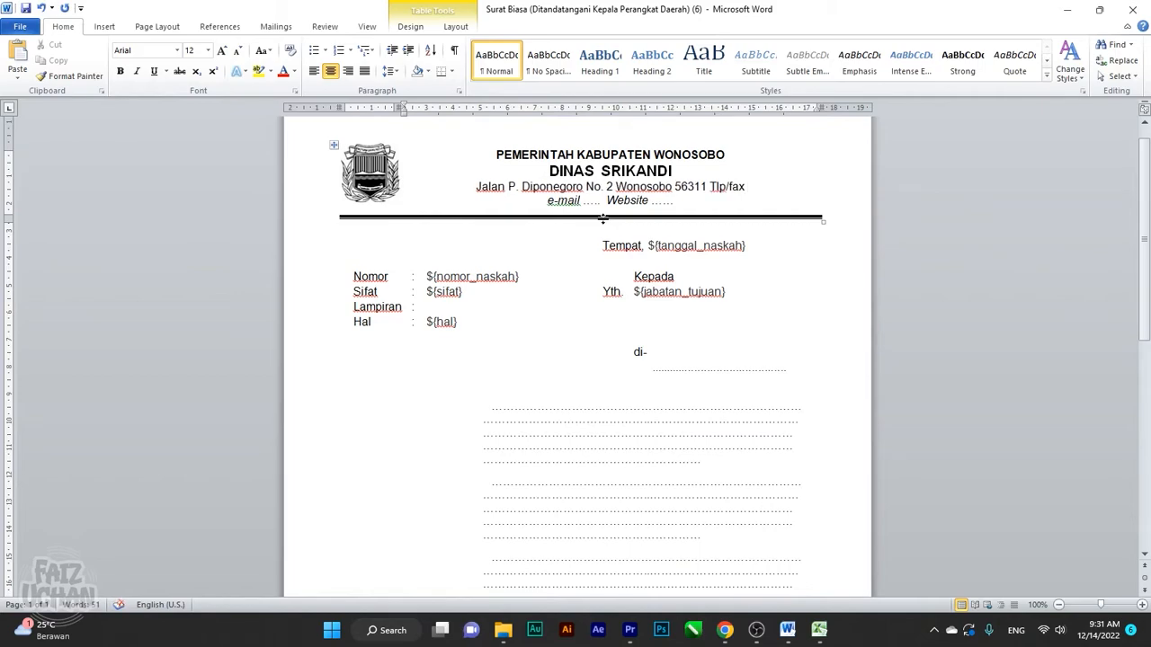
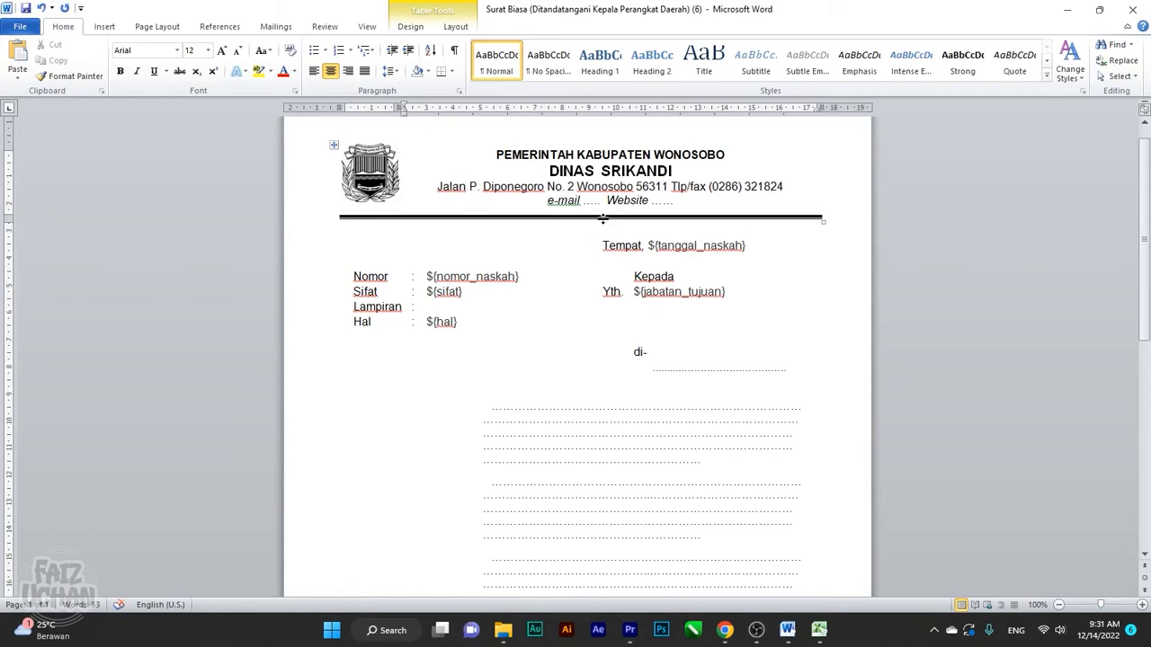
key(Left)
key(Left)
key(Left)
key(Left)
key(Left)
key(Left)
key(Left)
key(Left)
key(Left)
key(Left)
key(Left)
key(shift+Left)
key(shift+Left)
key(shift+Left)
key(shift+Left)
key(shift+Left)
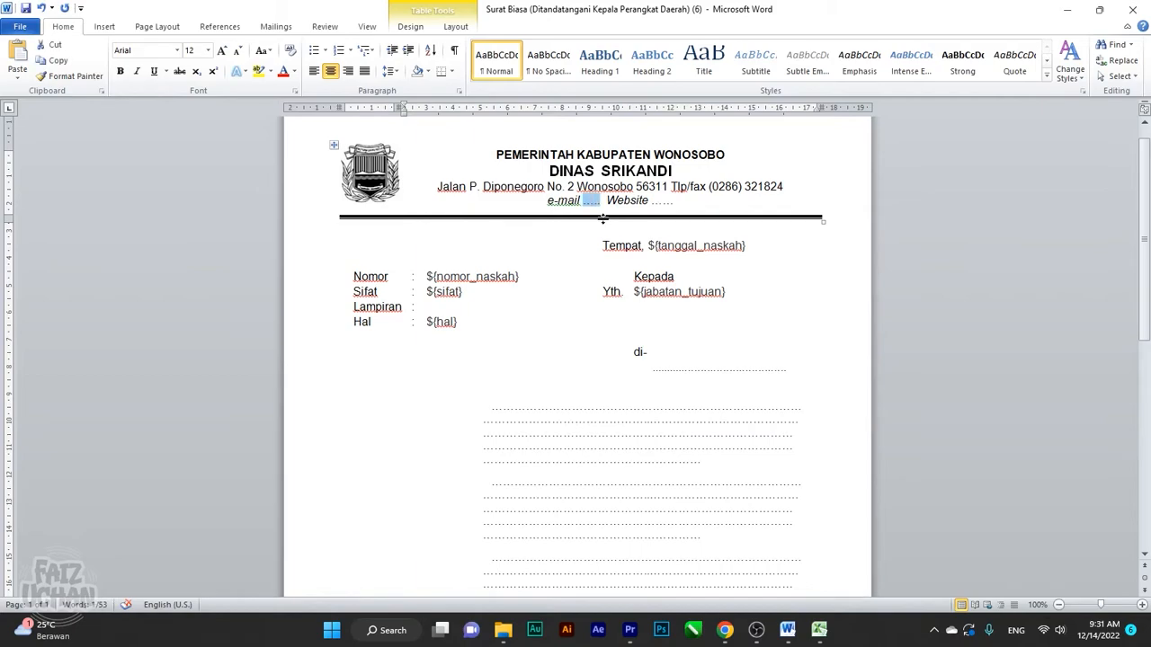
text(srikandi)
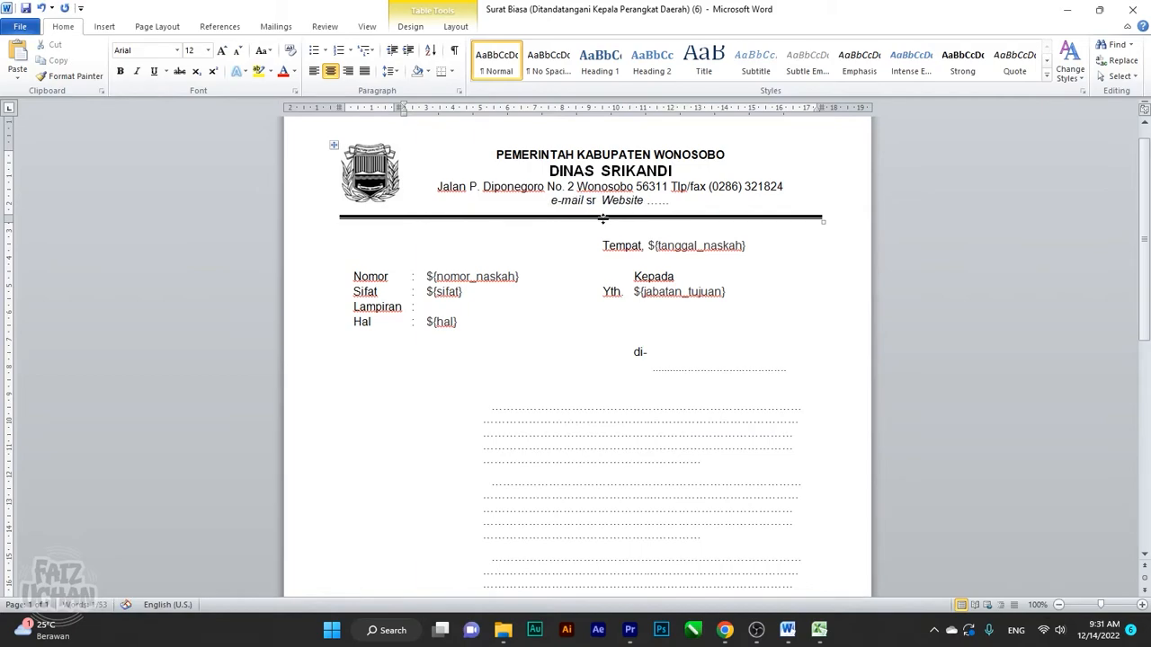
text(.wonosobokab.go.id)
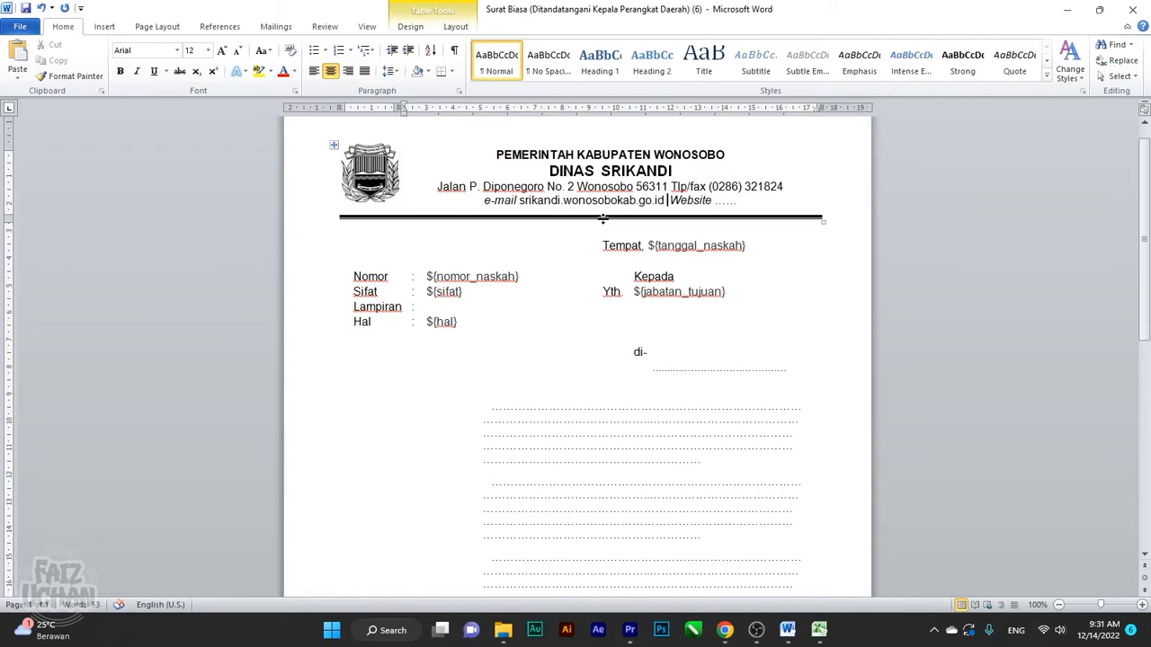
Replace the dots after Website with srikandi.wonosobokab.go.id
click(694, 200)
key(Right)
key(Right)
key(BackSpace)
key(BackSpace)
key(BackSpace)
key(BackSpace)
key(BackSpace)
key(BackSpace)
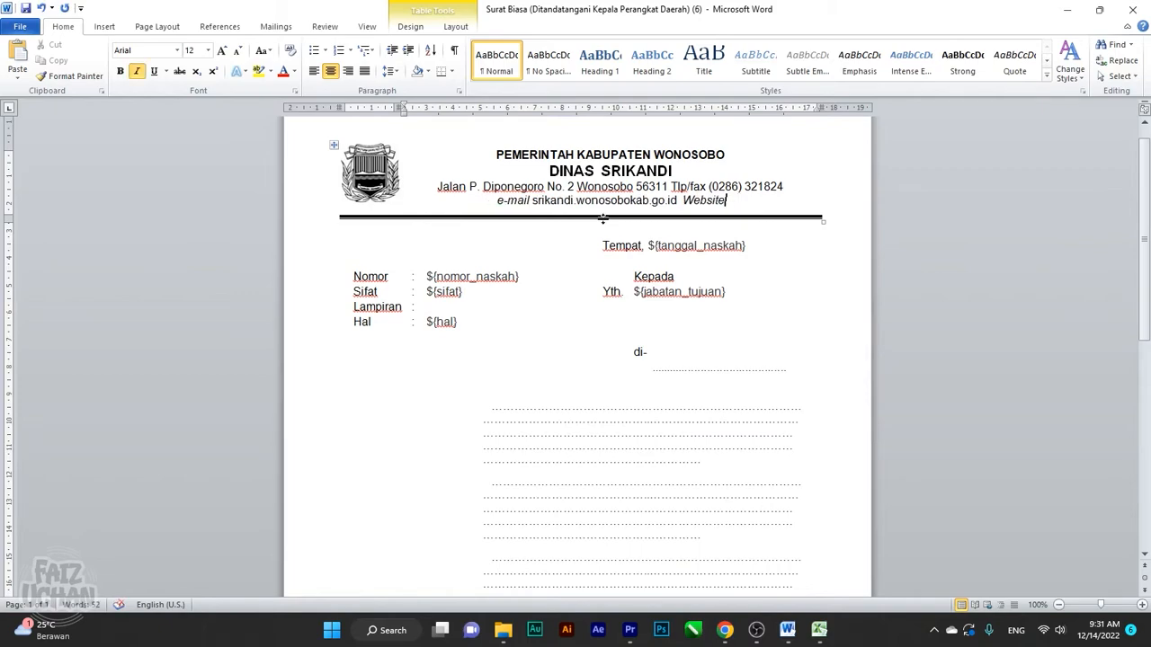
text(srikandi)
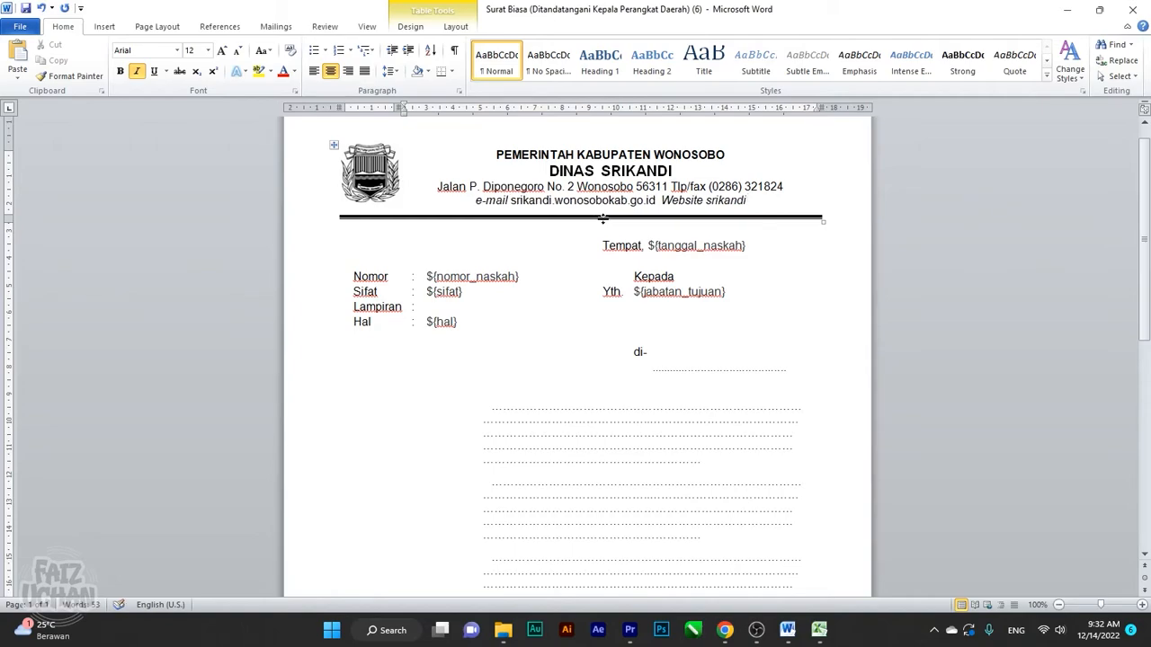
text(.wonosob)
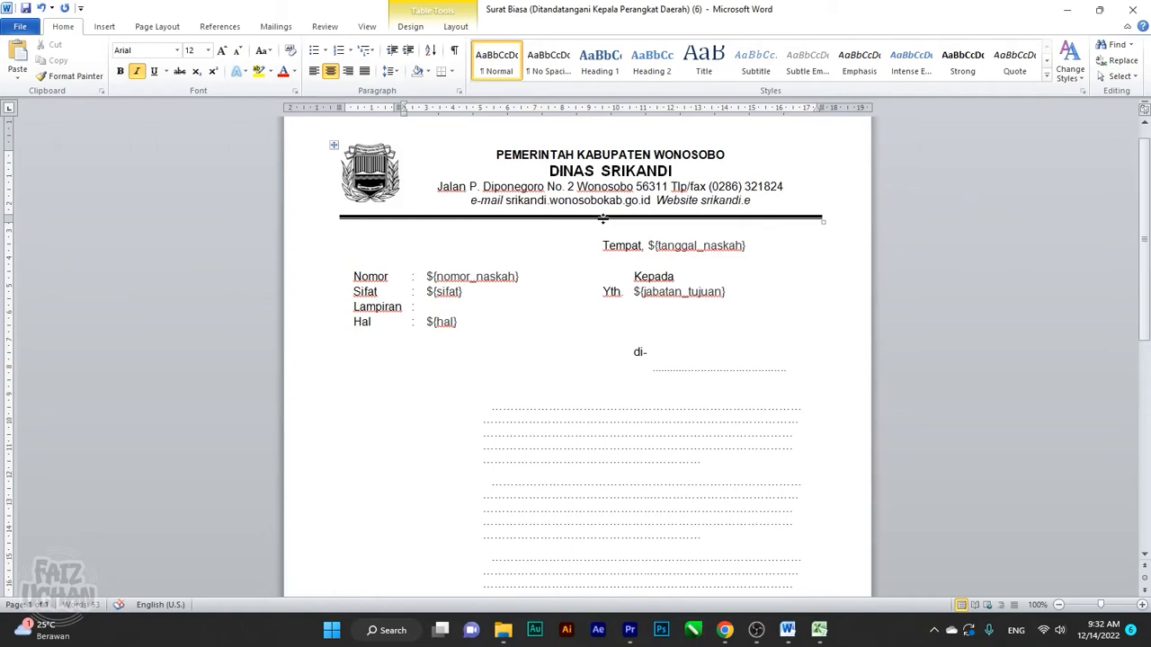
text(okab.go)
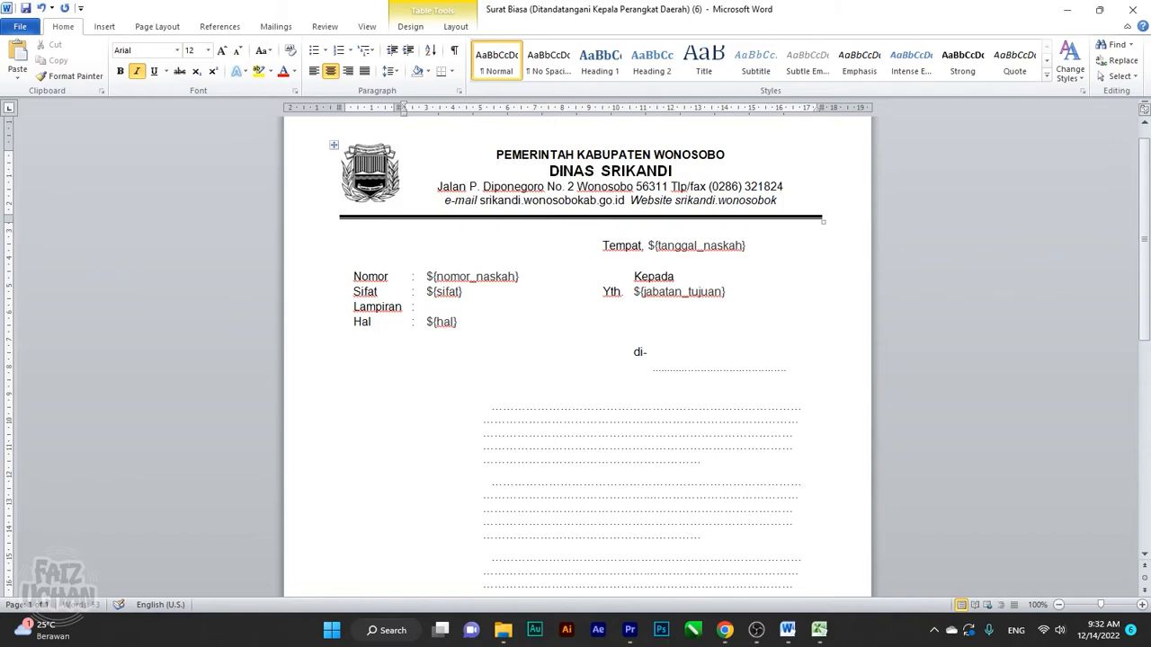
text(.id)
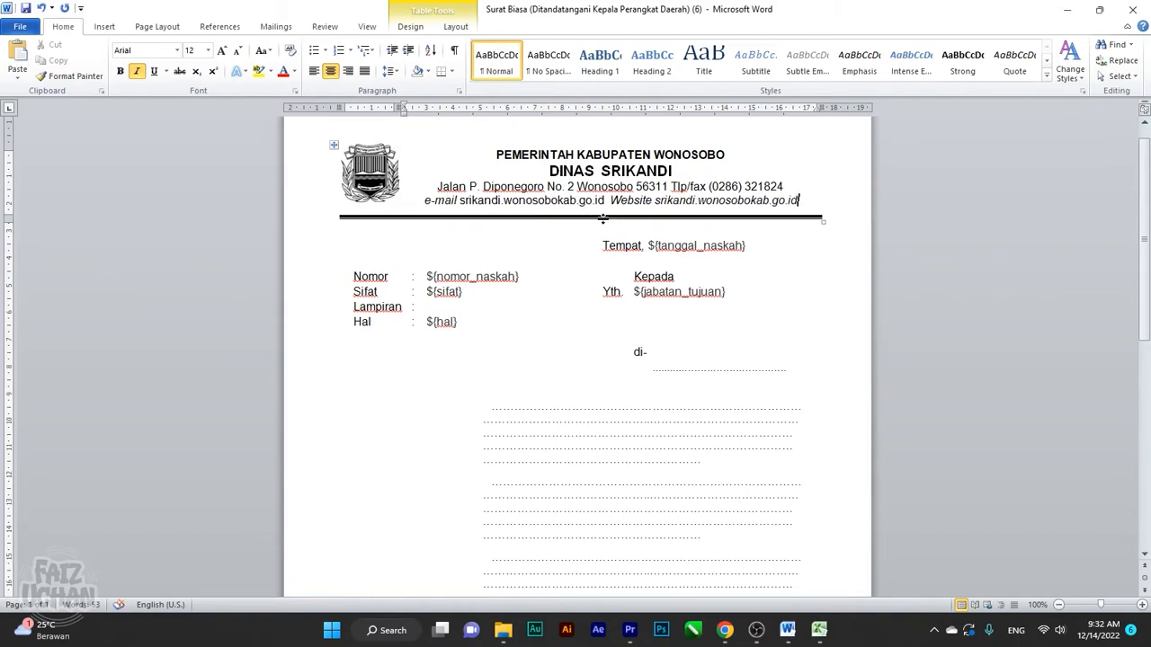
click(518, 201)
Select the PEMERINTAH KABUPATEN WONOSOBO heading and match its size to DINAS SRIKANDI at 16 pt
click(707, 203)
click(803, 199)
drag(496, 156, 780, 209)
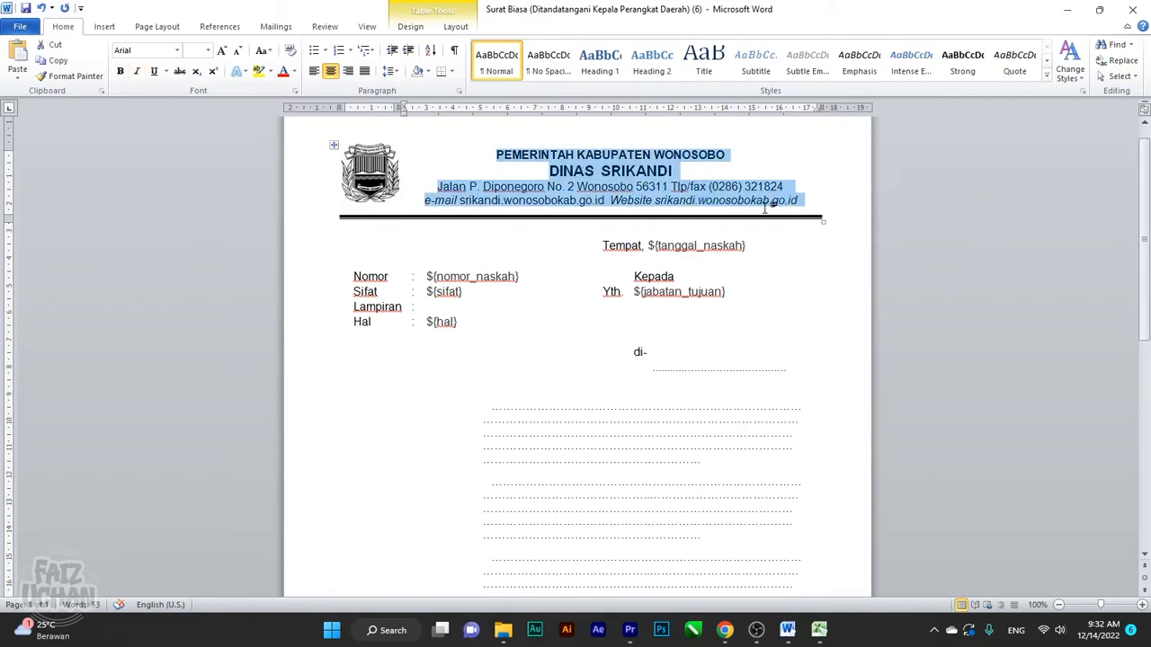
click(607, 187)
click(612, 157)
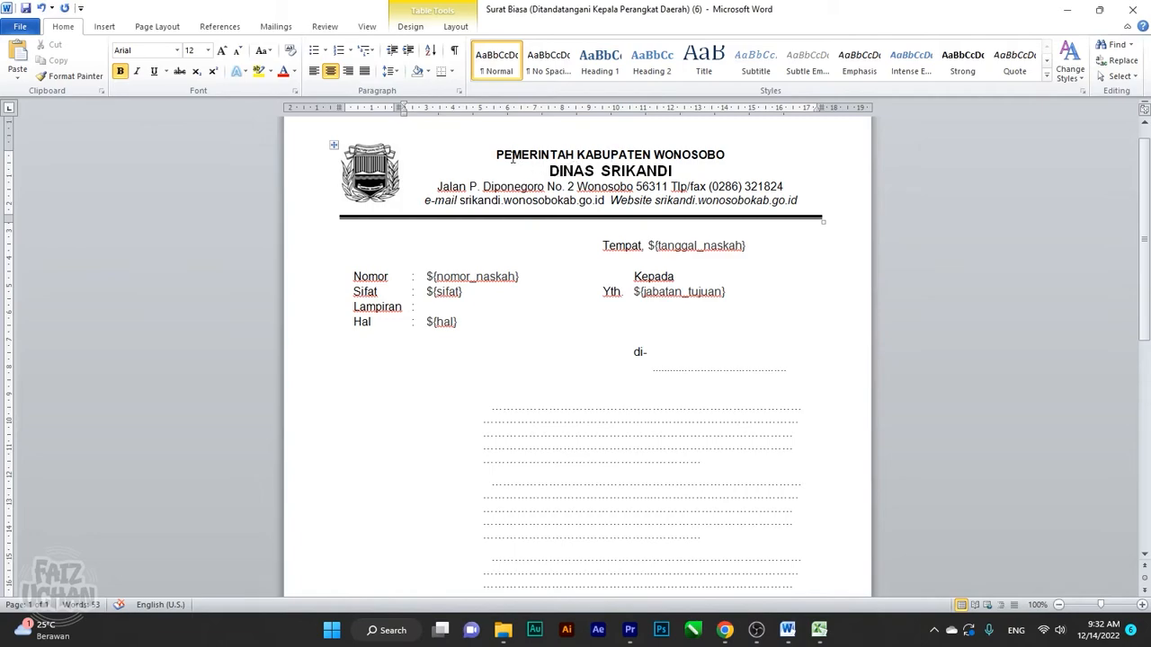
drag(499, 155, 725, 155)
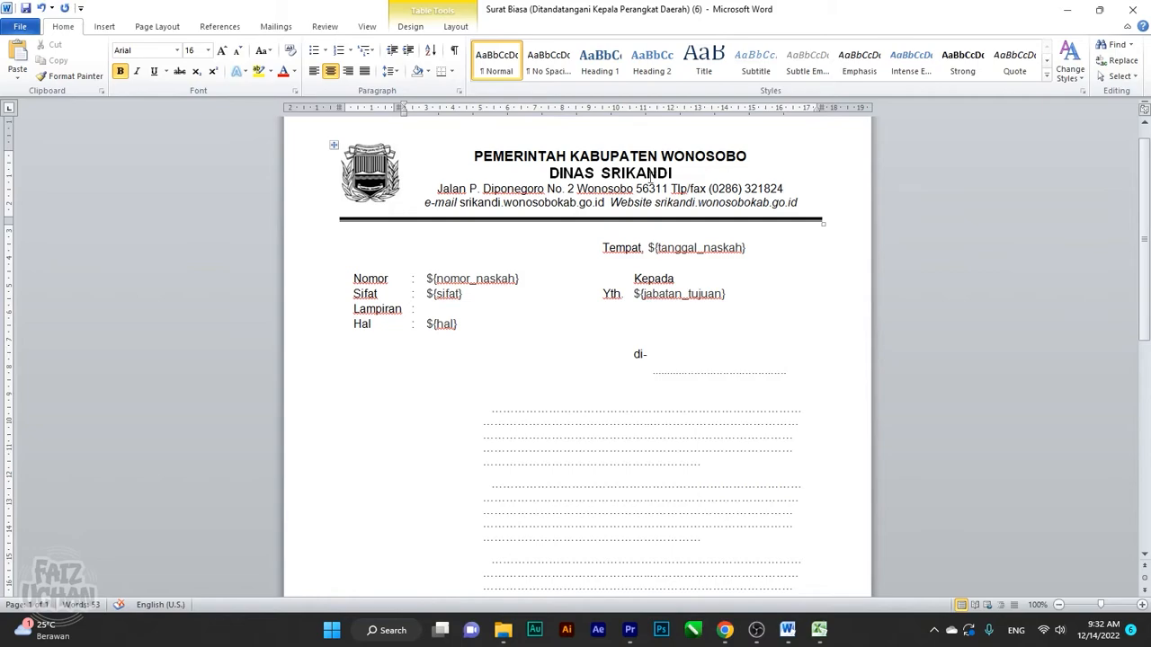
click(674, 173)
drag(435, 188, 802, 207)
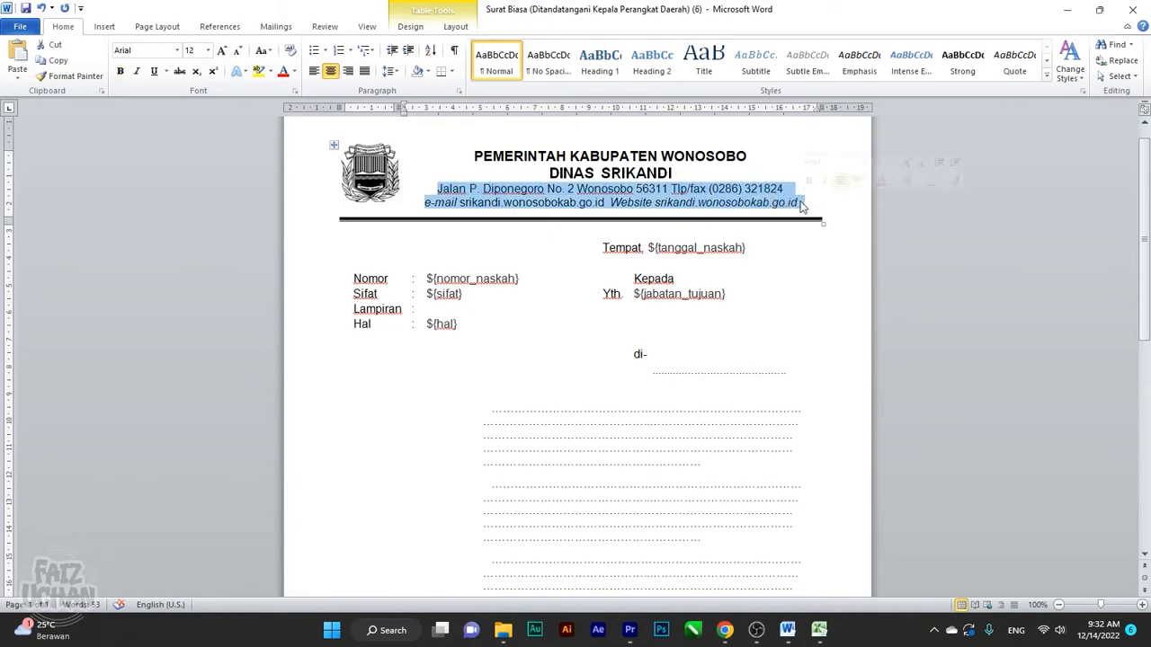
click(771, 328)
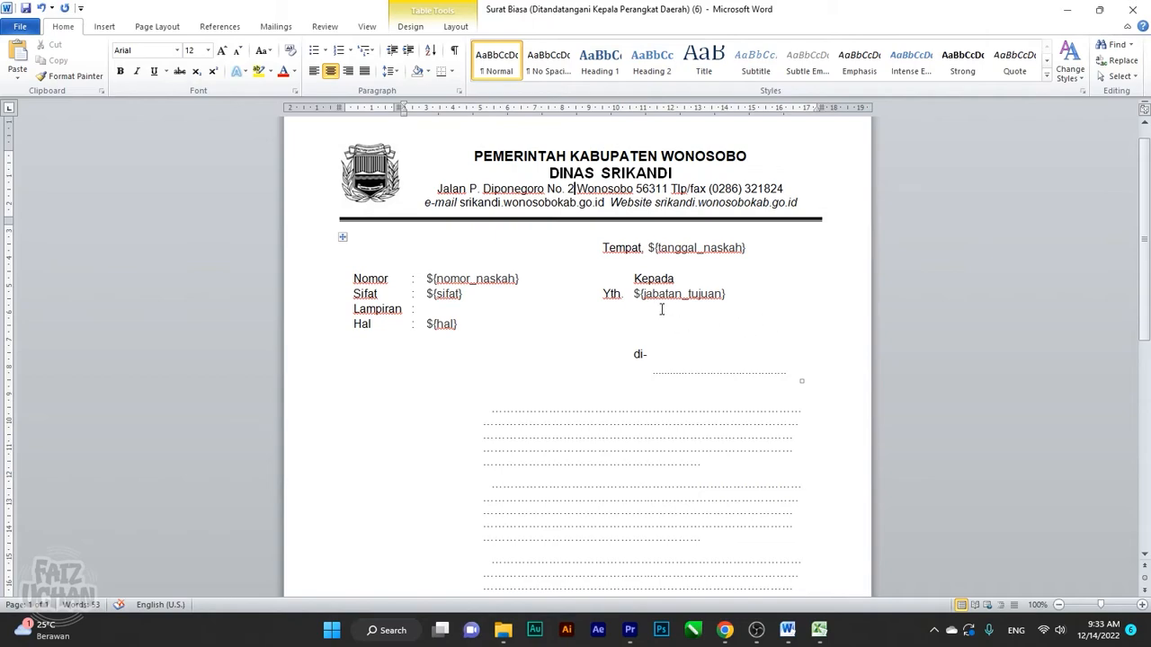
Change 'Tempat' to 'Wonosobo' so the date line reads Wonosobo, ${tanggal_naskah}
click(642, 249)
text(,)
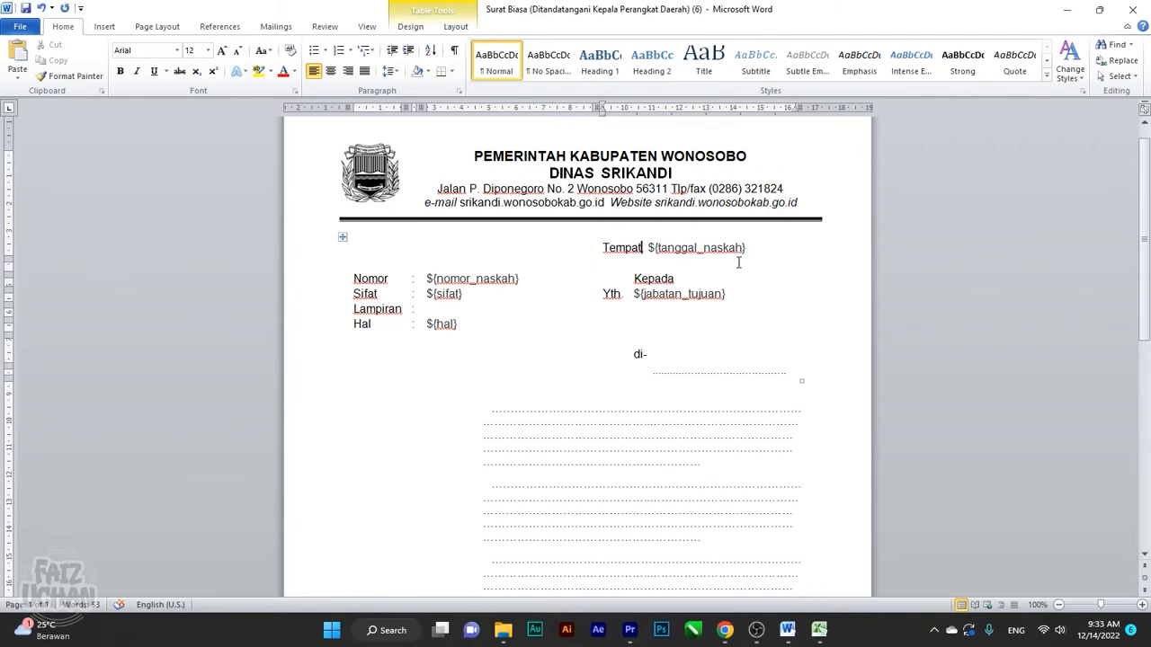
key(BackSpace)
key(BackSpace)
key(BackSpace)
key(BackSpace)
key(BackSpace)
key(BackSpace)
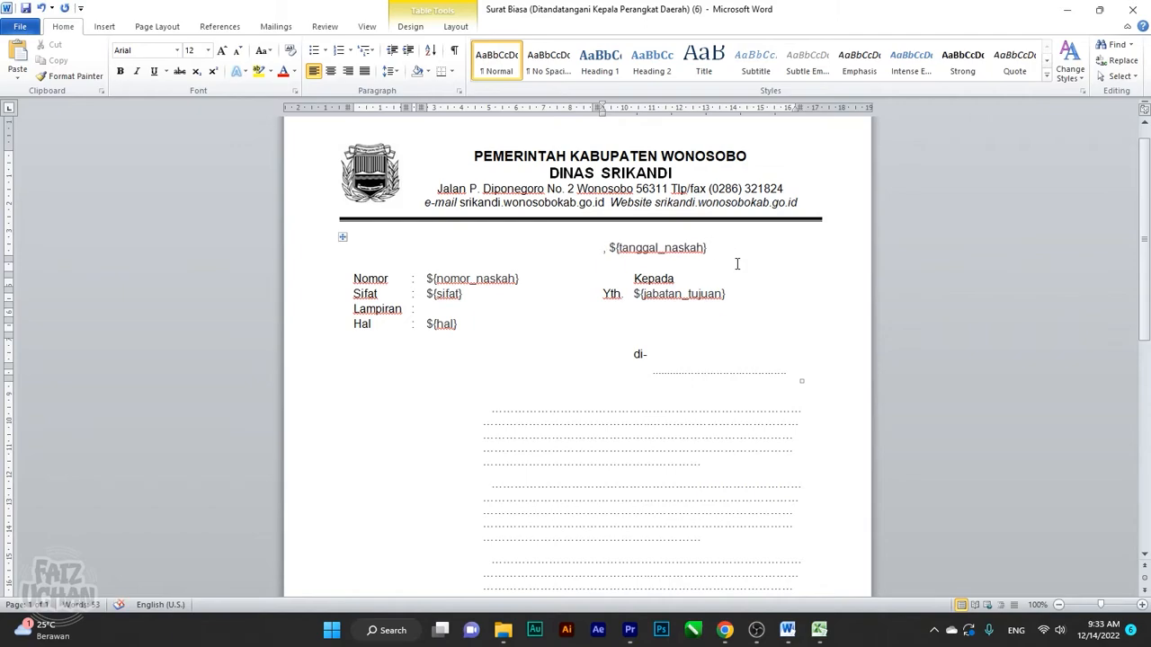
text(Wo)
key(BackSpace)
text(o)
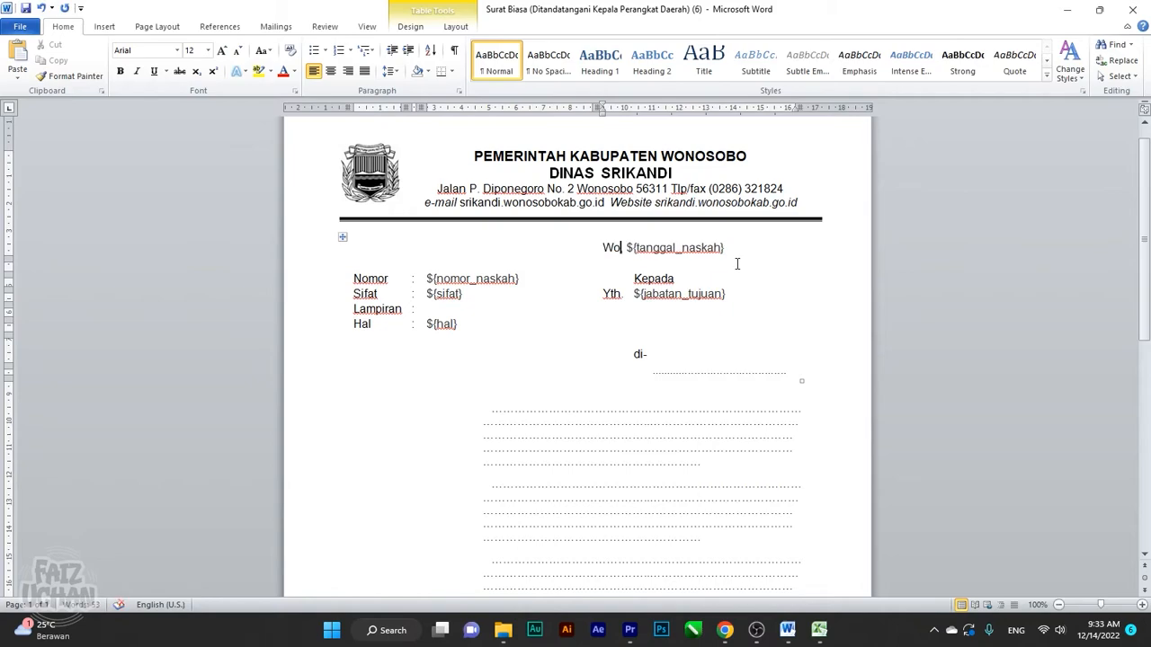
text(nposob)
key(BackSpace)
key(BackSpace)
key(BackSpace)
key(BackSpace)
key(BackSpace)
text(osobo,)
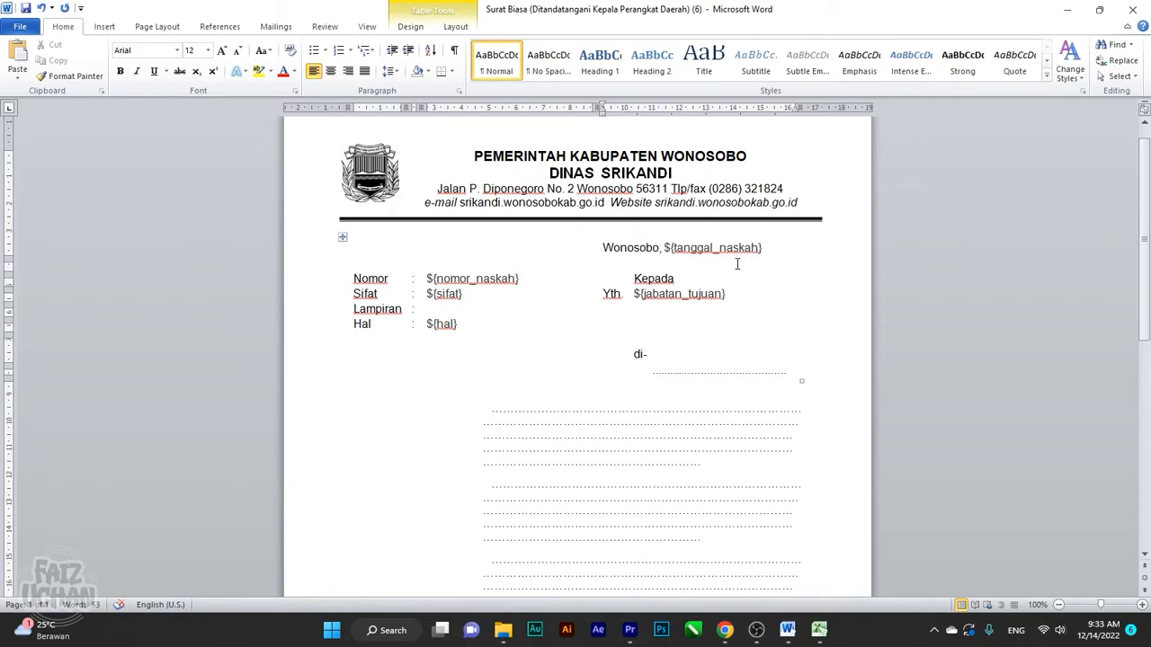
drag(665, 250, 765, 249)
Set the Lampiran value to '-'
click(769, 250)
click(667, 250)
drag(667, 249, 762, 250)
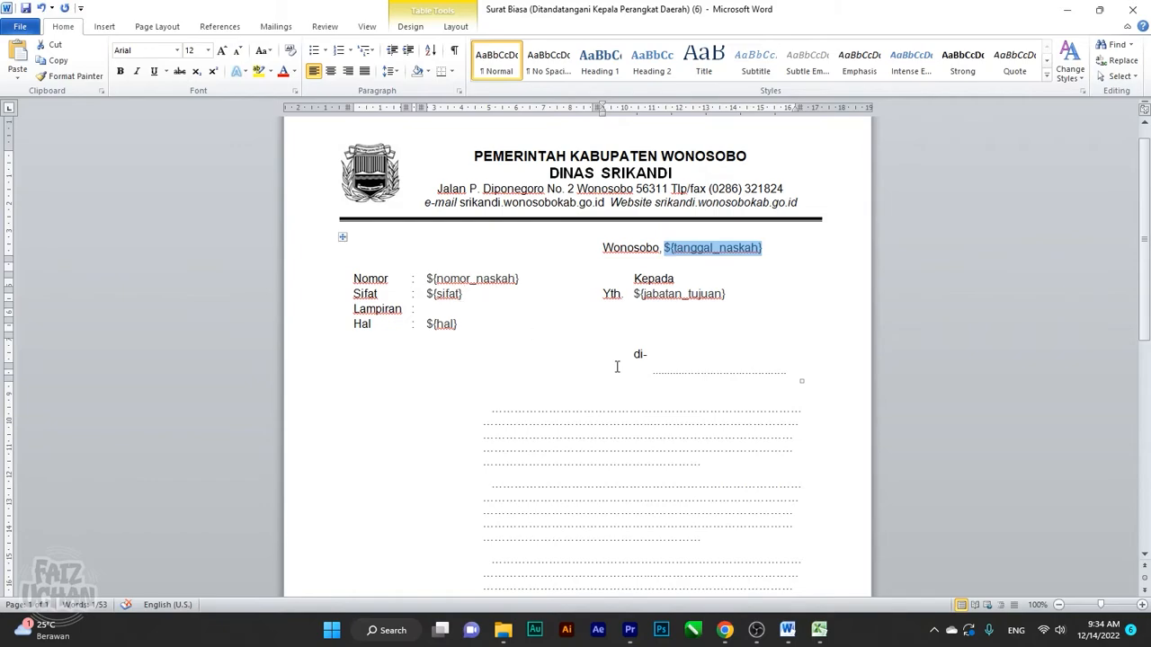
click(751, 324)
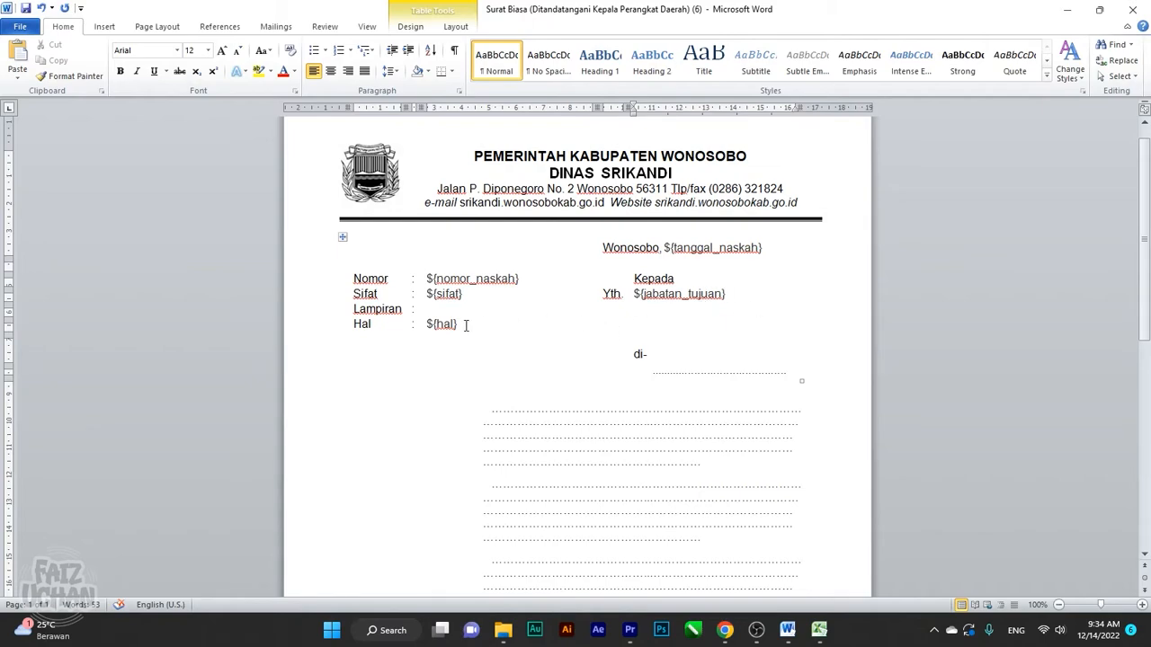
click(441, 312)
text(1 lembar)
key(BackSpace)
key(BackSpace)
key(BackSpace)
key(BackSpace)
key(BackSpace)
key(BackSpace)
key(BackSpace)
key(BackSpace)
text(-)
Replace the dotted line under 'di-' with bold W O N O S O B O
drag(652, 373, 799, 372)
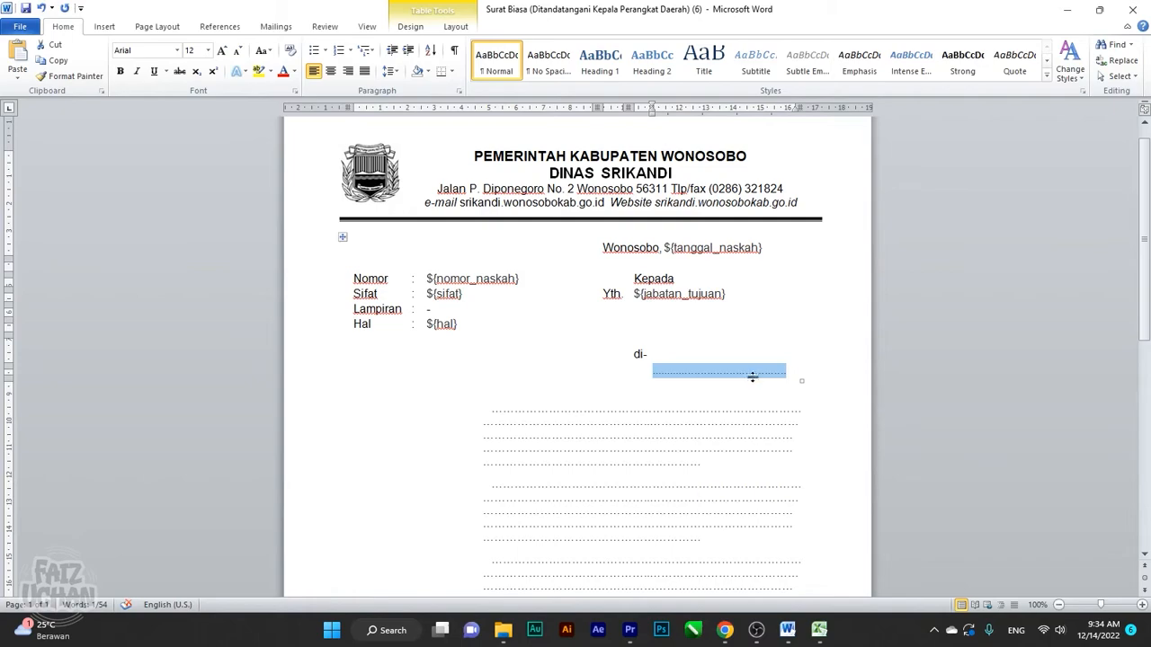
click(675, 373)
drag(653, 371, 791, 369)
text(W )
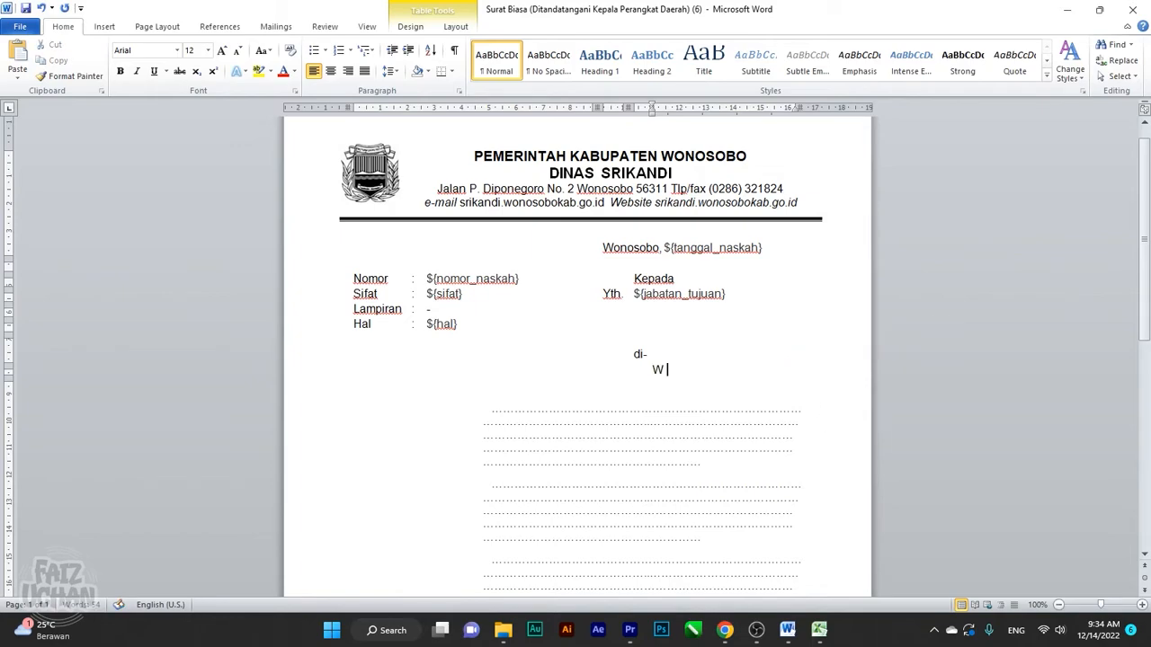
text(O NO)
key(BackSpace)
text(P)
key(BackSpace)
text(O S O B O)
drag(748, 371, 652, 370)
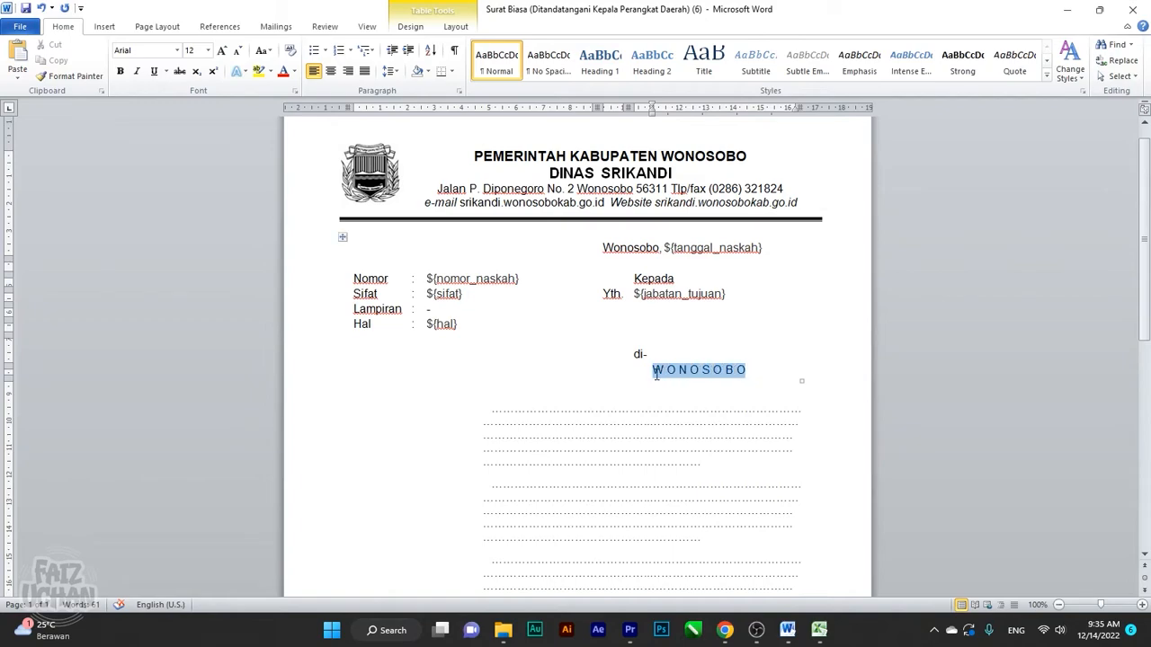
click(117, 71)
click(711, 343)
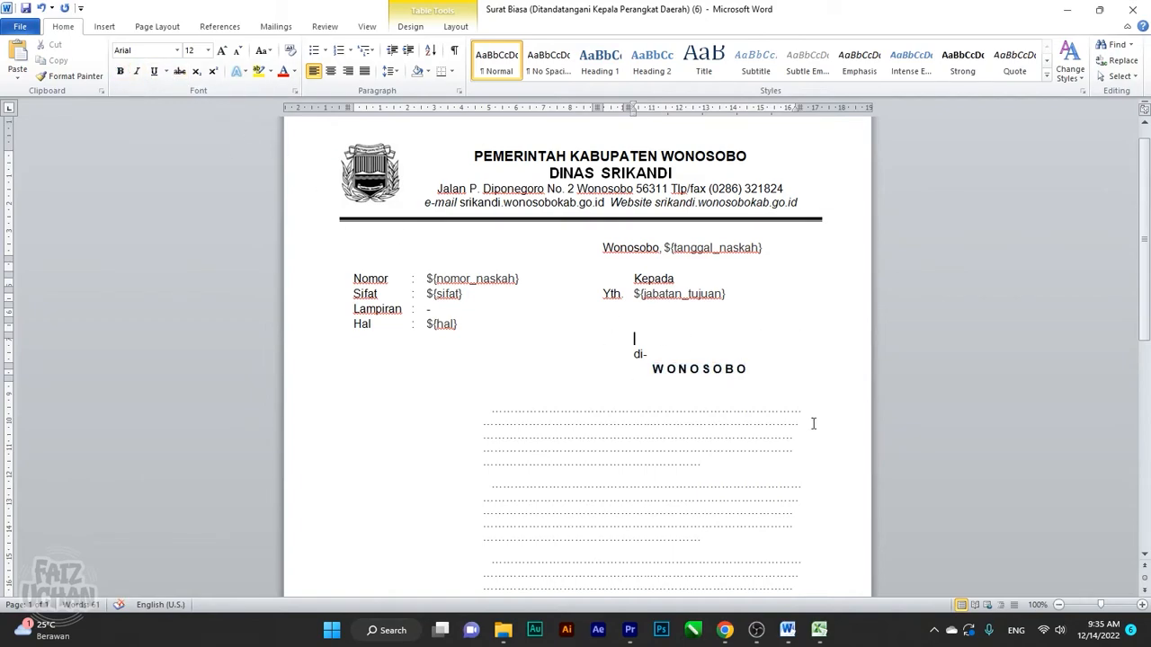
scroll(765, 380, down, 3)
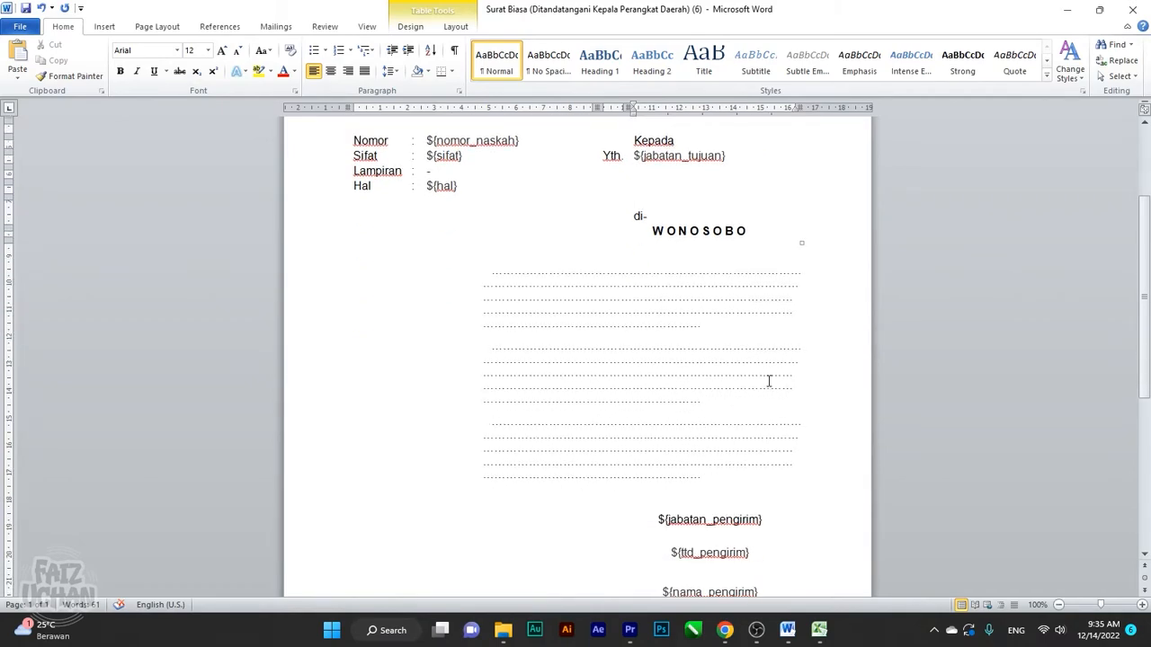
Type 'Berdasarakan surat edaran' over the first dotted body paragraph, correcting typos
click(561, 368)
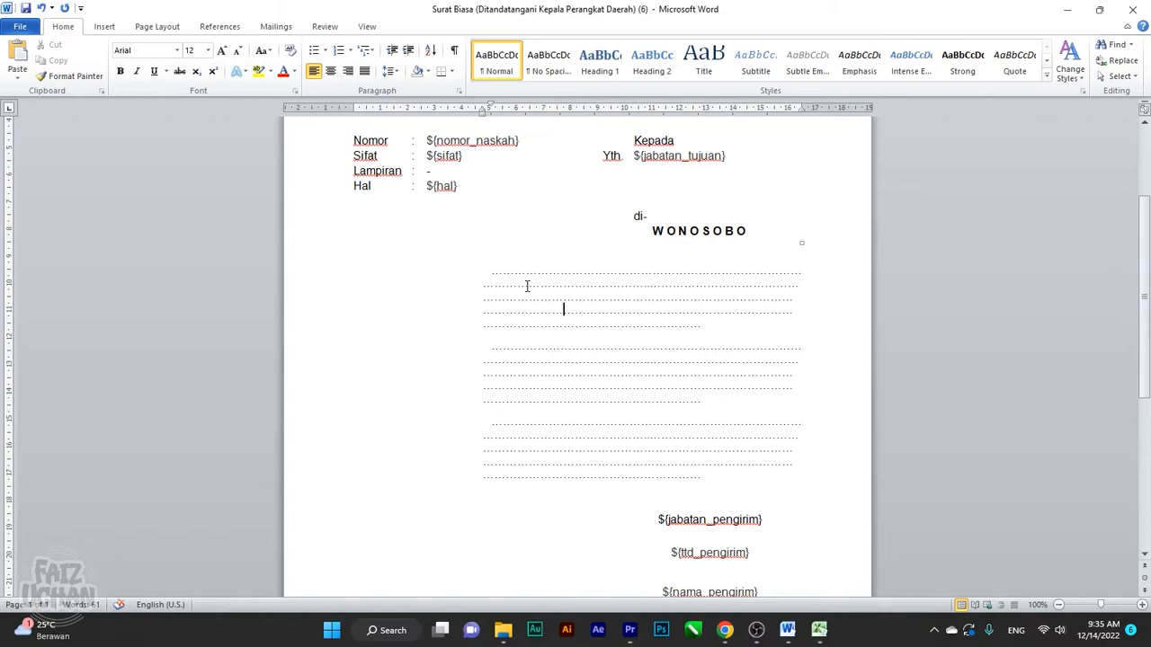
drag(485, 274, 711, 327)
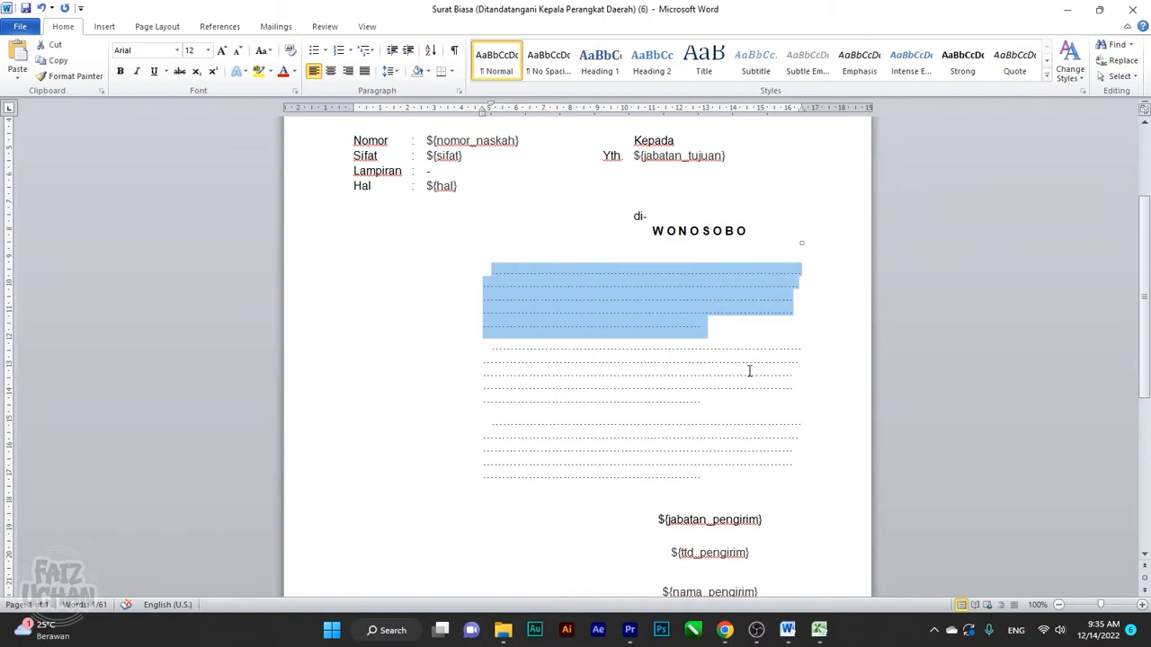
click(526, 274)
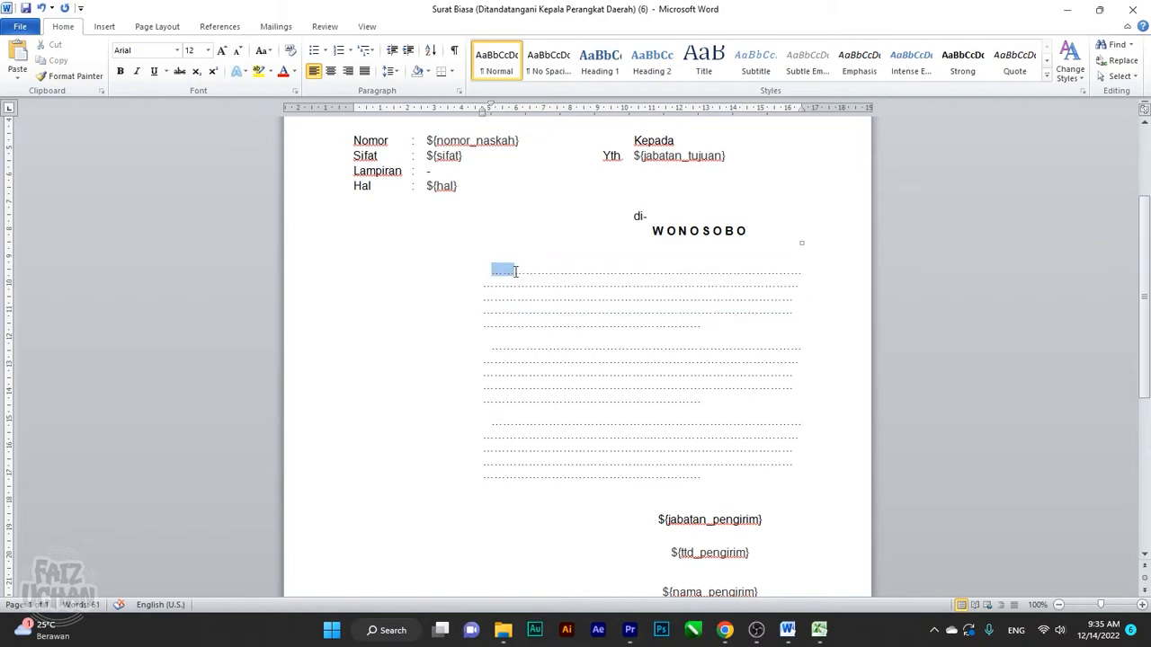
drag(506, 269, 735, 326)
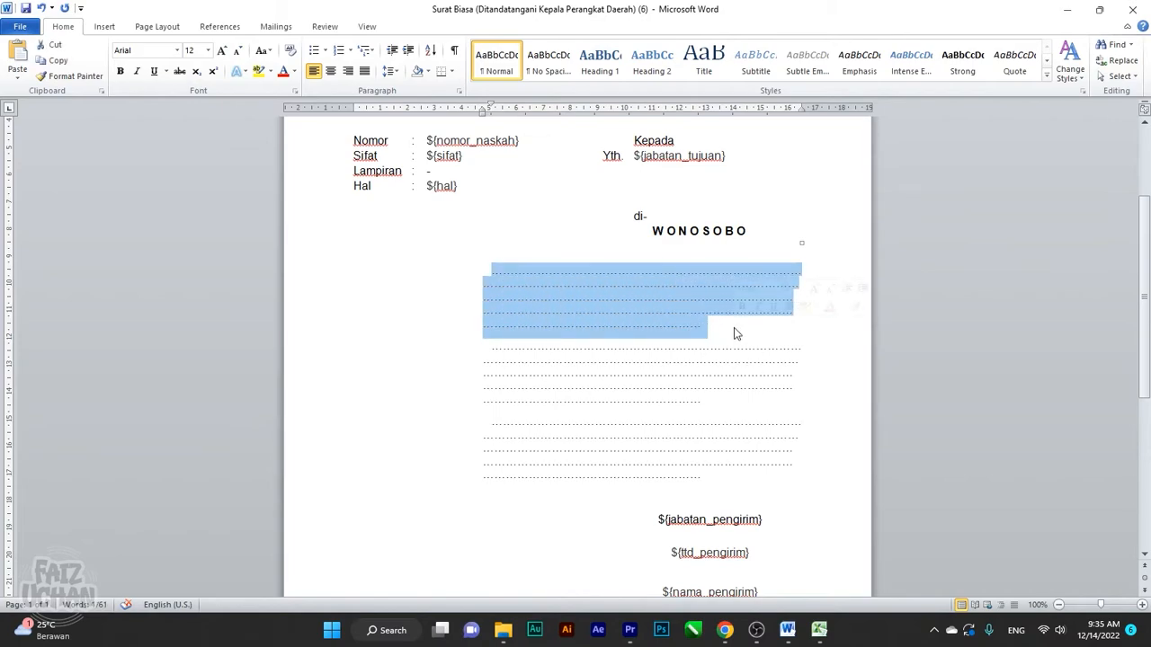
text(BEDASARKAN)
key(BackSpace)
key(BackSpace)
key(BackSpace)
key(BackSpace)
key(BackSpace)
key(BackSpace)
key(BackSpace)
key(BackSpace)
key(BackSpace)
key(BackSpace)
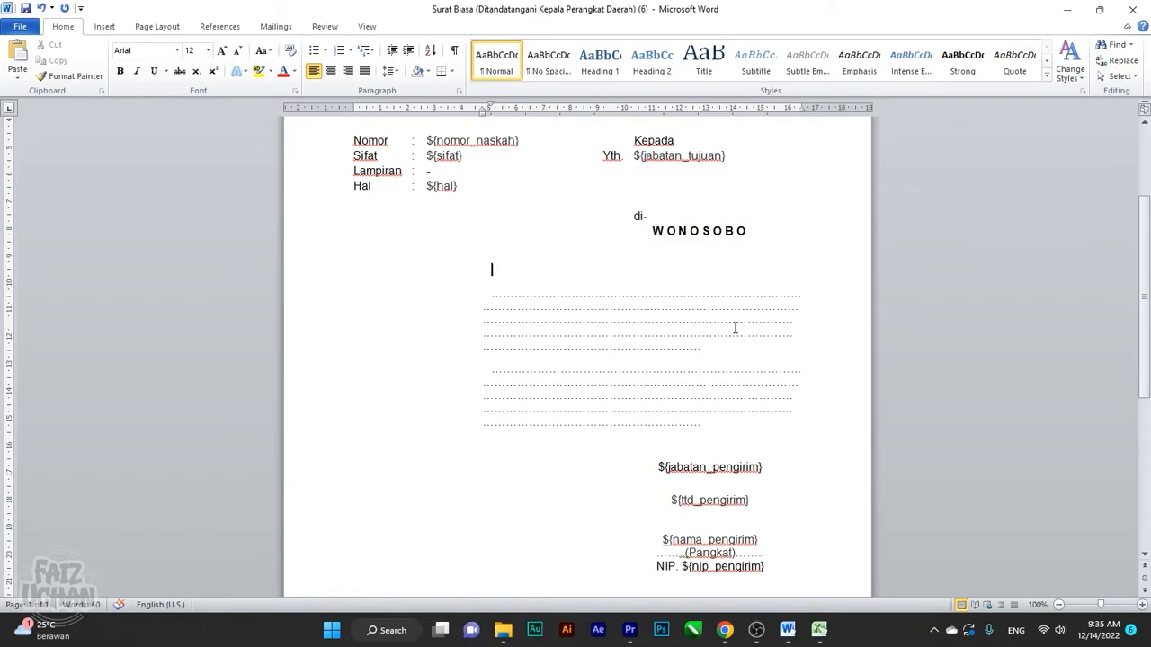
text(Berdasarakan Surat)
key(BackSpace)
key(BackSpace)
key(BackSpace)
key(BackSpace)
key(BackSpace)
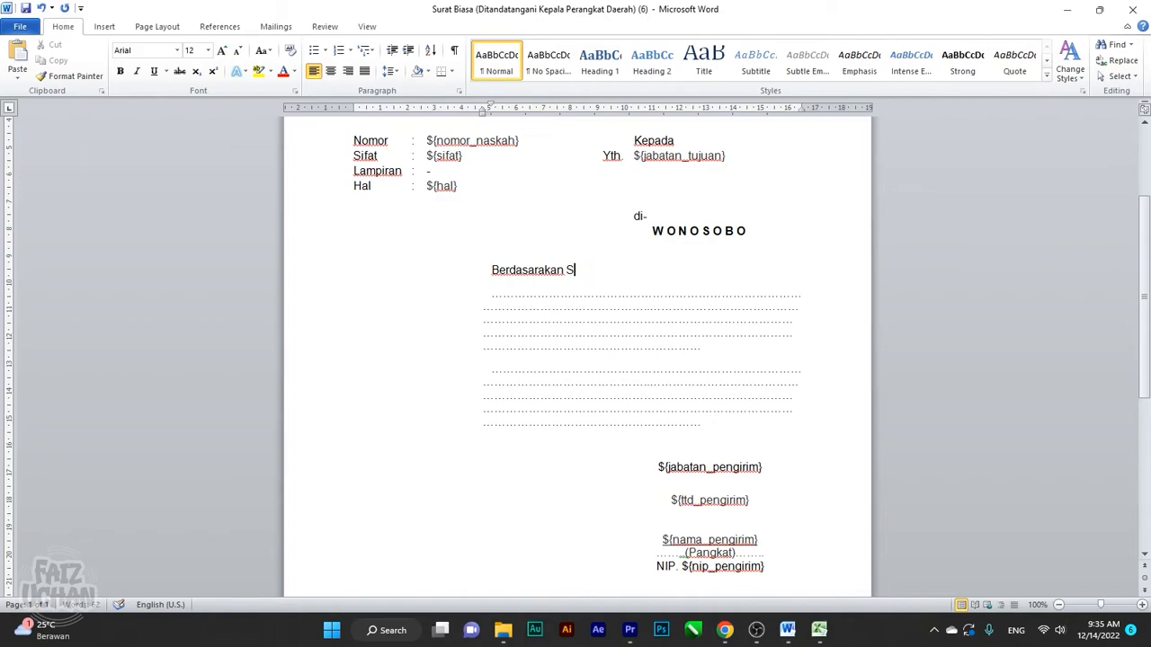
text(surat edaran)
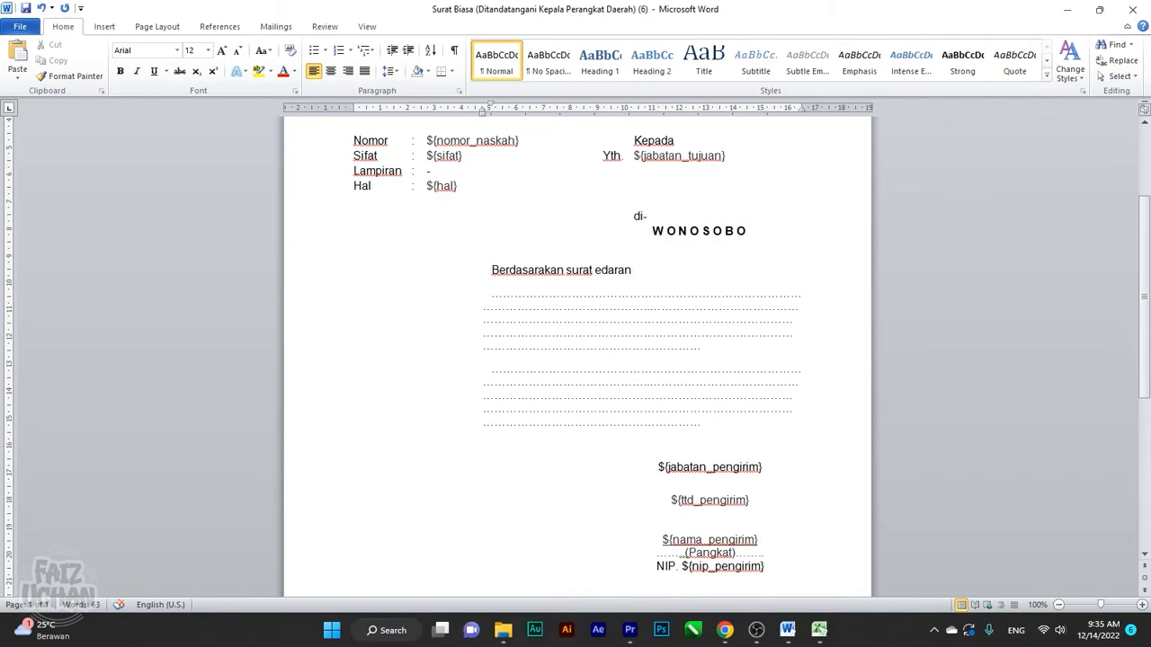
Select and copy the body text in the SURAT PEMBINAAN KE DESA document
mouse_move(787, 630)
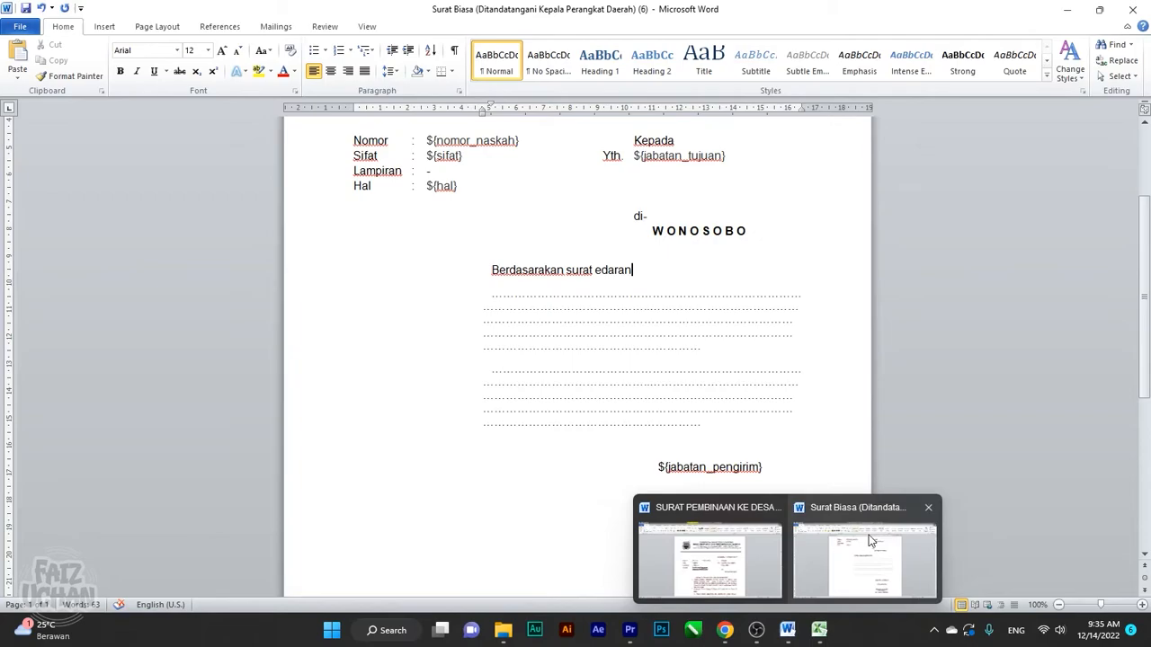
click(740, 551)
scroll(652, 388, down, 5)
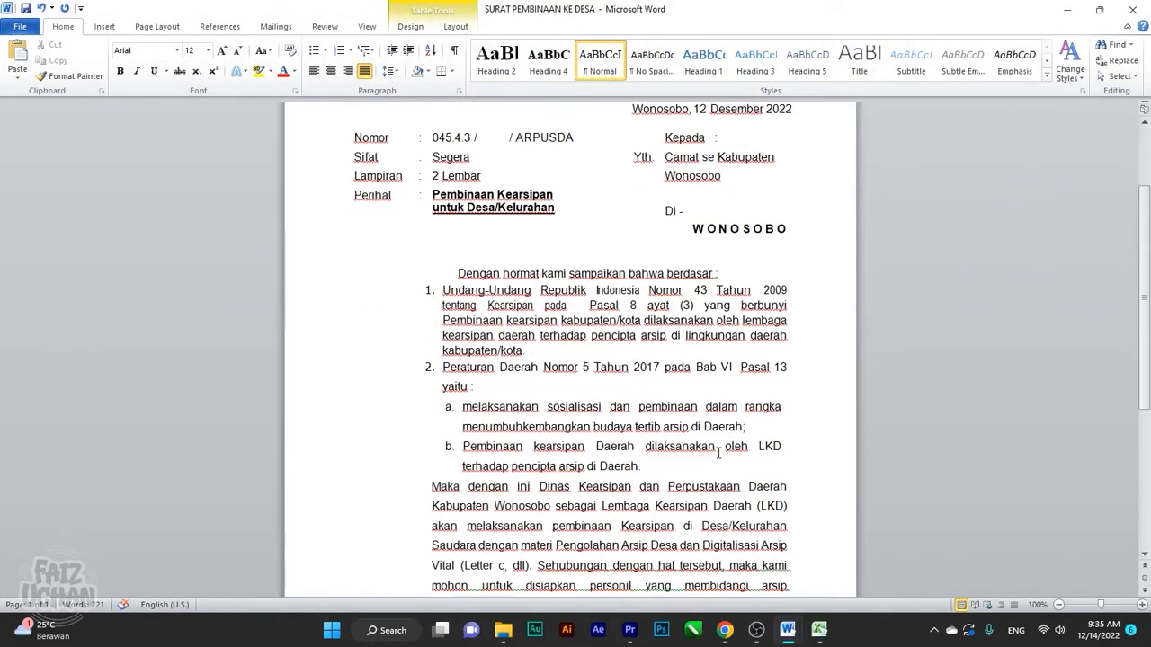
drag(457, 239, 536, 301)
scroll(579, 379, up, 4)
scroll(582, 378, down, 1)
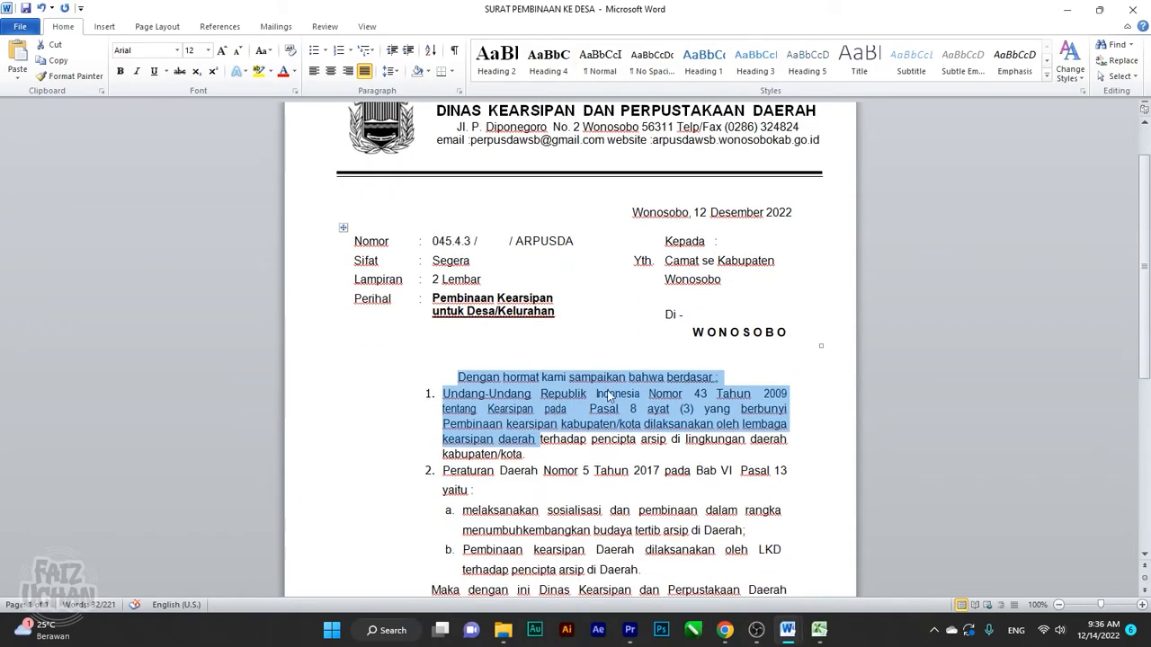
click(590, 412)
scroll(502, 393, down, 3)
drag(456, 273, 681, 541)
key(ctrl+c)
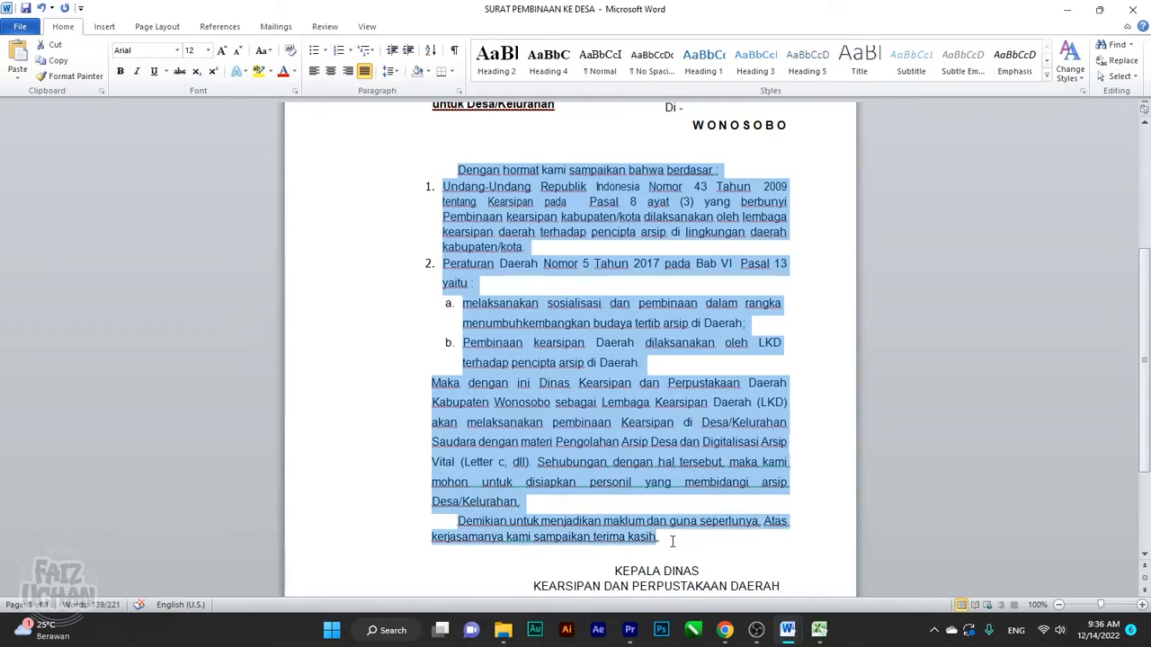
Paste the copied body over the Surat Biasa placeholder line and dotted paragraphs
mouse_move(795, 632)
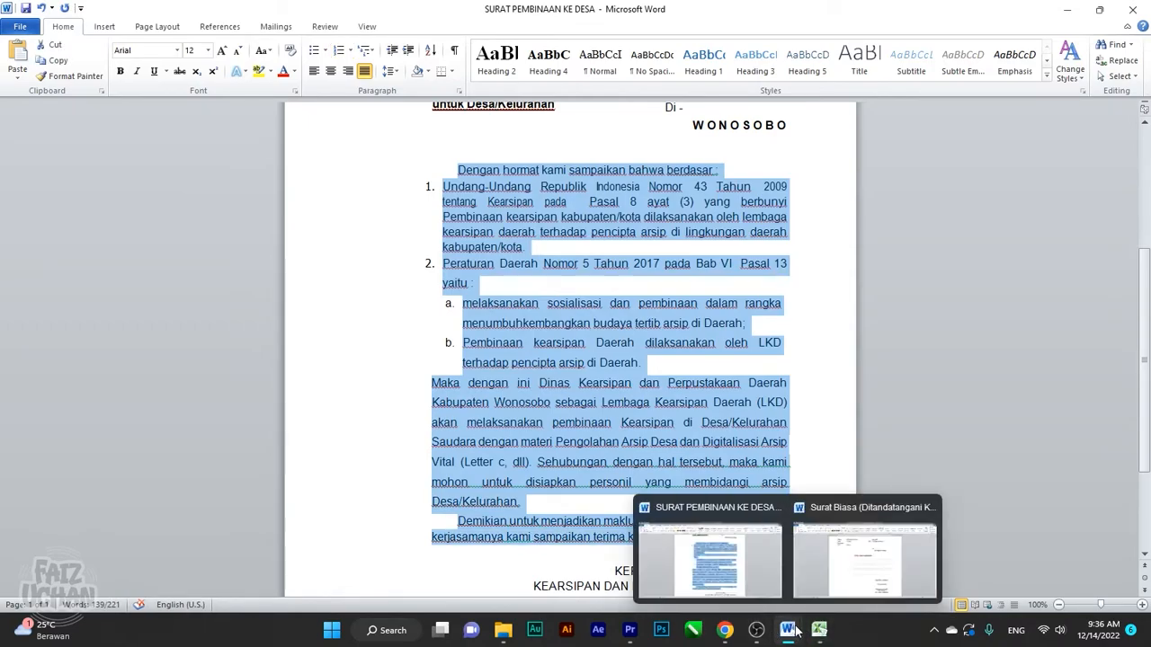
click(846, 585)
drag(486, 267, 724, 422)
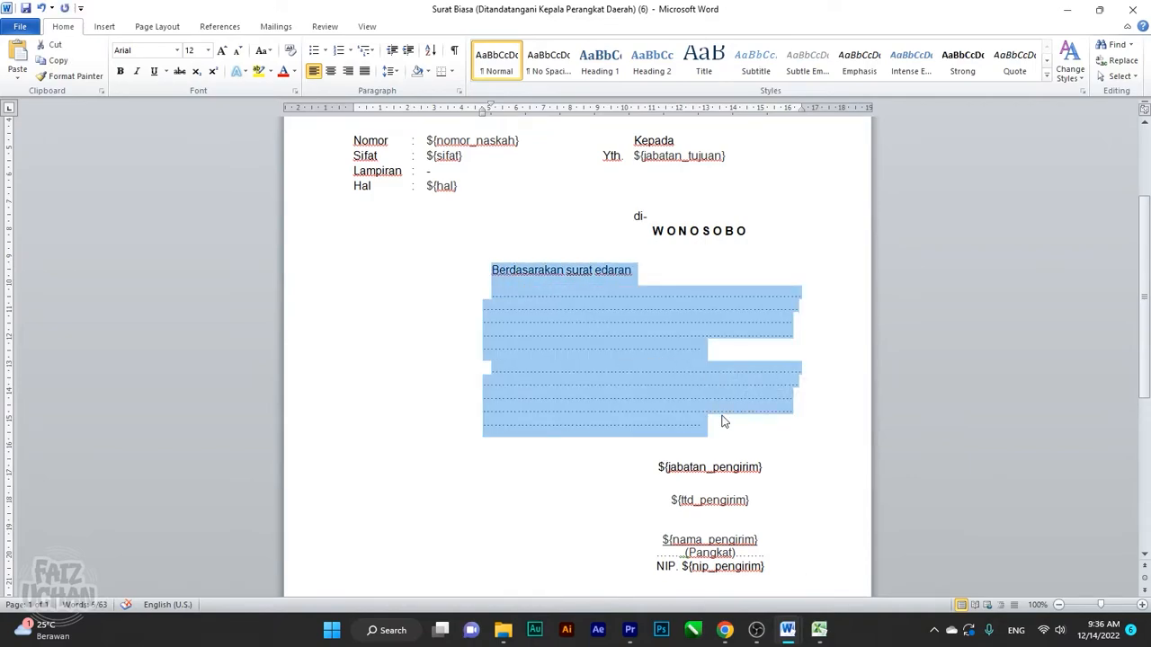
key(ctrl+v)
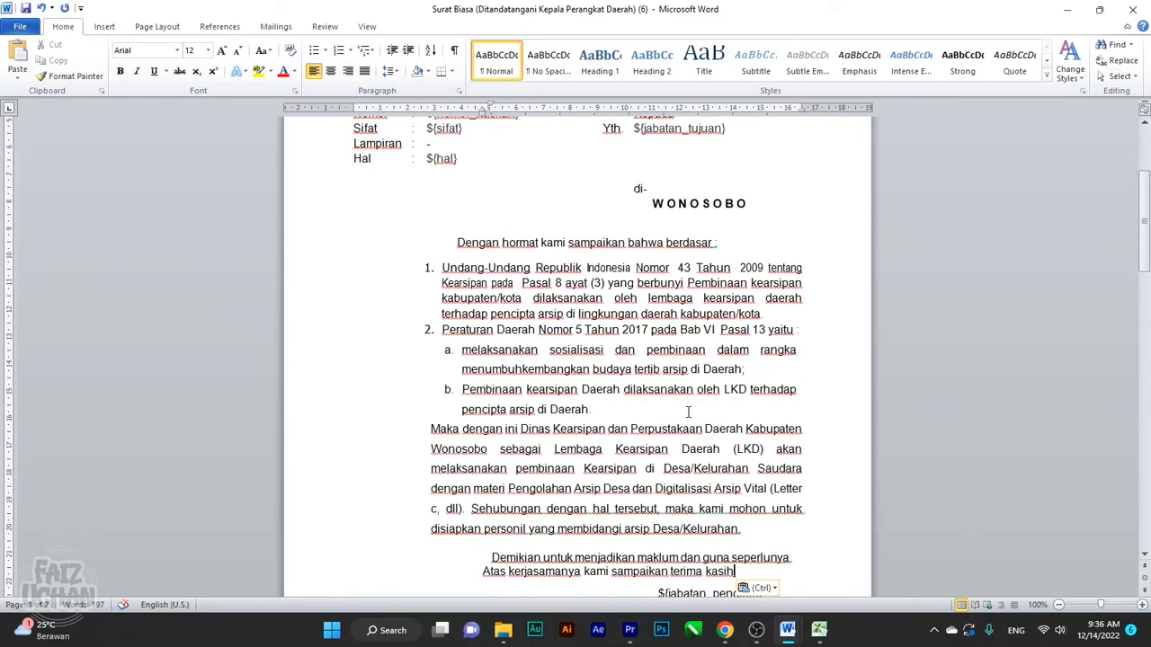
scroll(688, 412, up, 5)
click(479, 468)
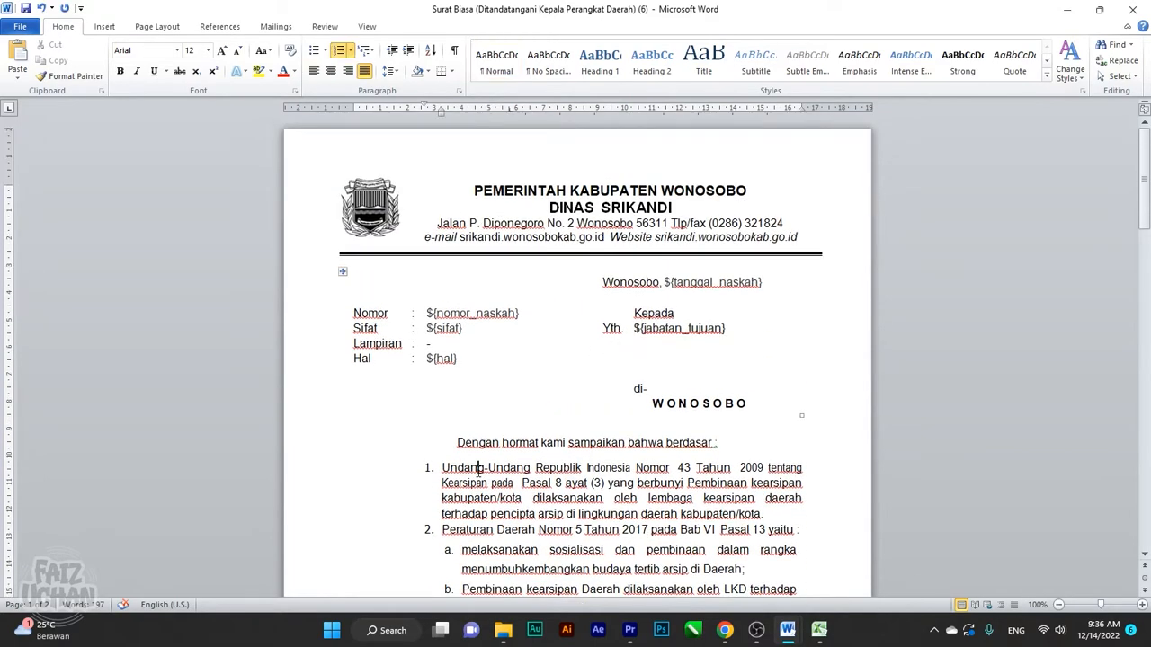
scroll(573, 490, down, 8)
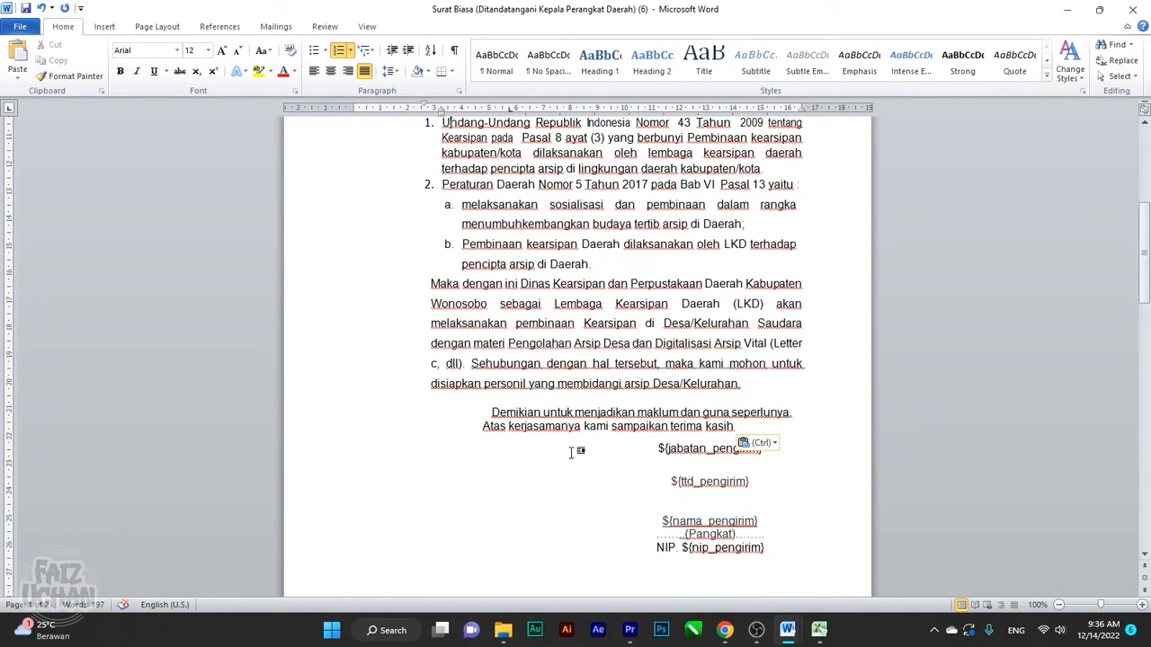
scroll(487, 395, up, 5)
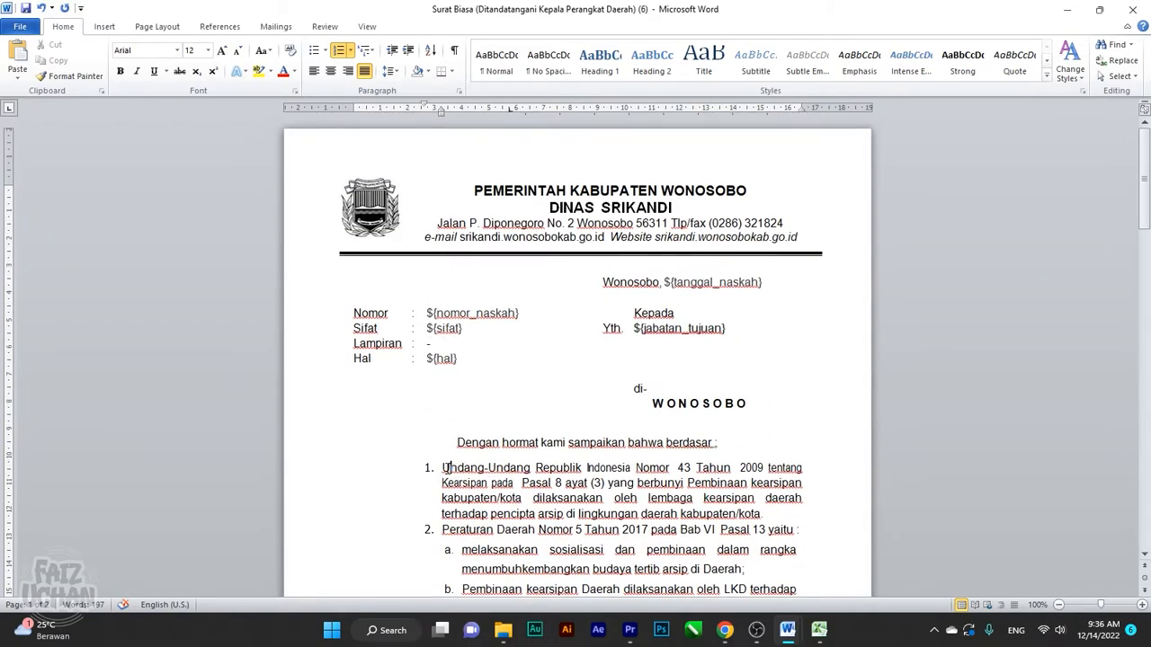
Try indenting the 'Dengan hormat' line further right on the ruler, then undo it
click(581, 443)
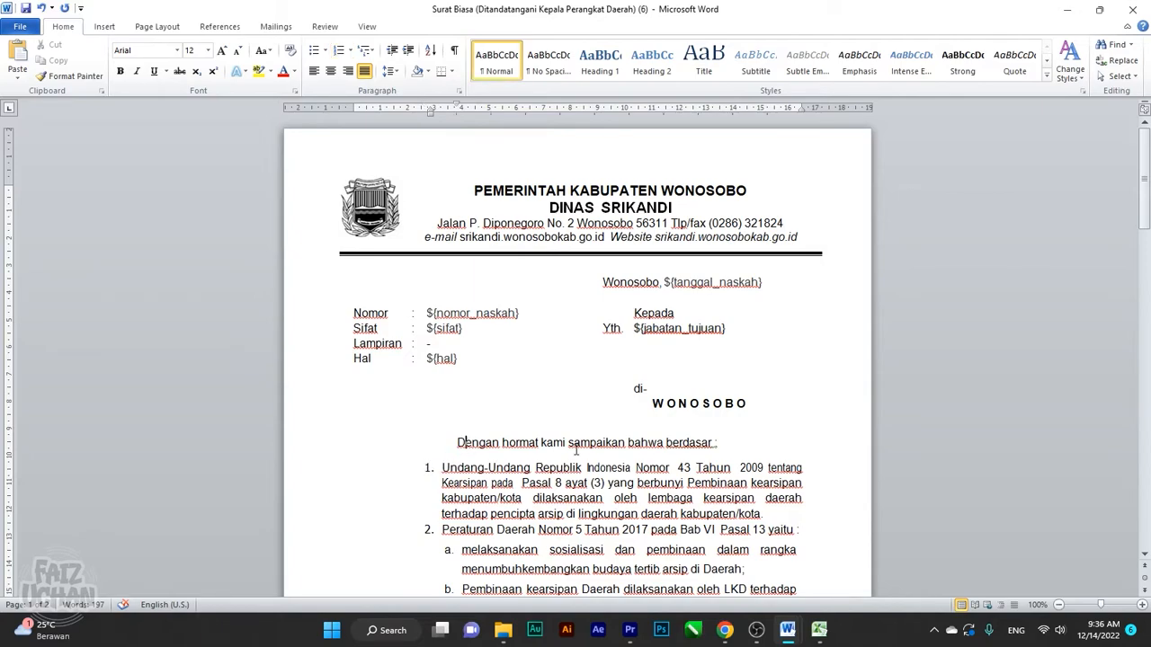
drag(428, 117, 468, 117)
click(468, 118)
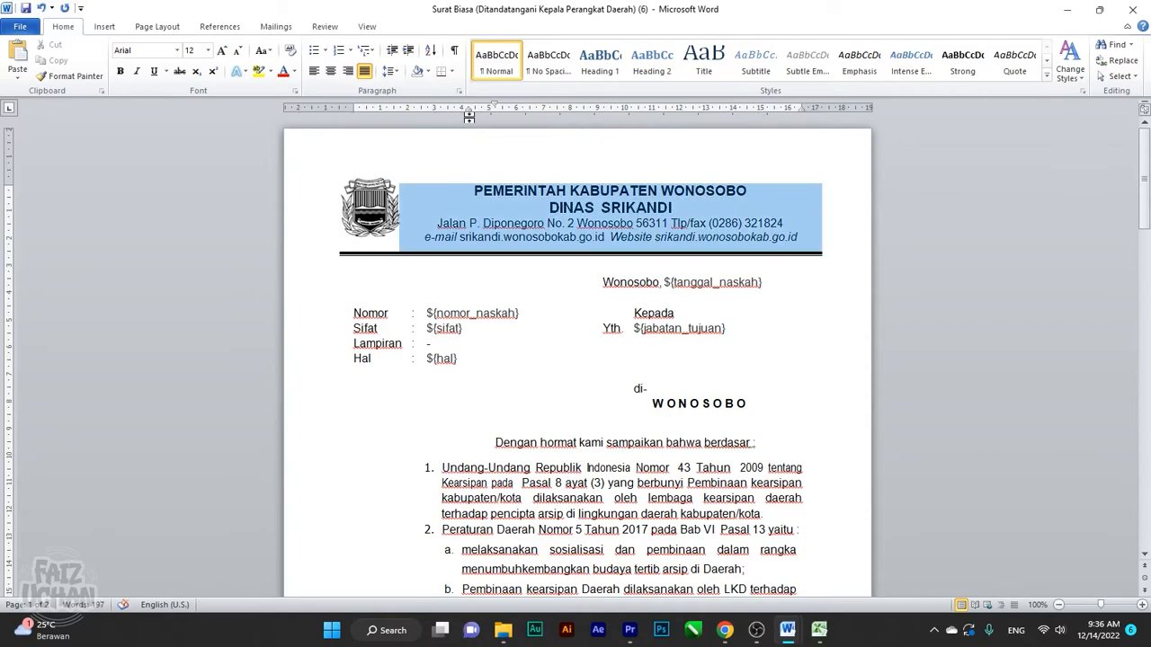
key(ctrl+z)
Shift the letter body's left indent, then undo back to the pasted numbered body
click(446, 498)
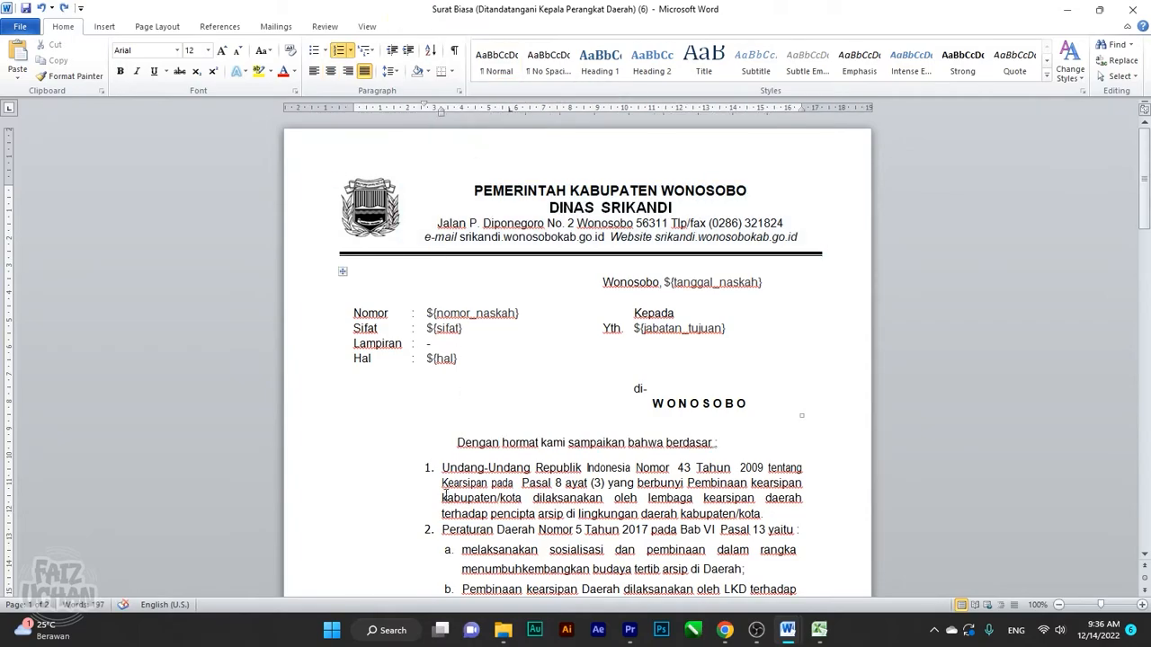
scroll(443, 486, down, 3)
drag(456, 304, 751, 494)
scroll(447, 225, up, 4)
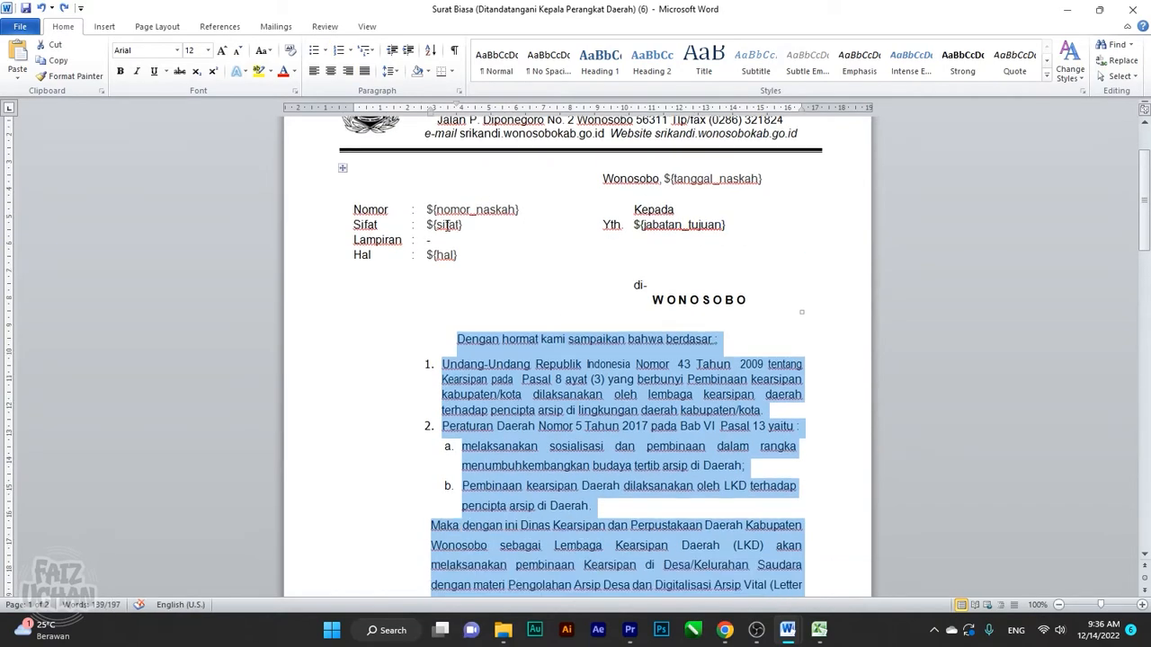
drag(433, 113, 472, 117)
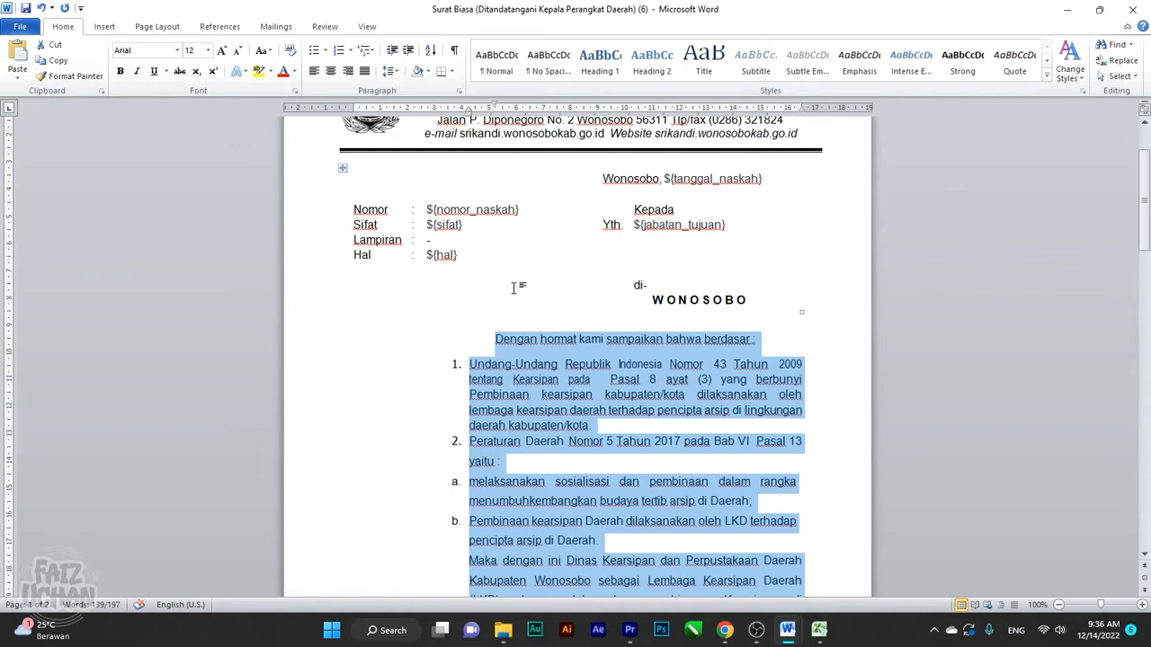
drag(469, 113, 414, 117)
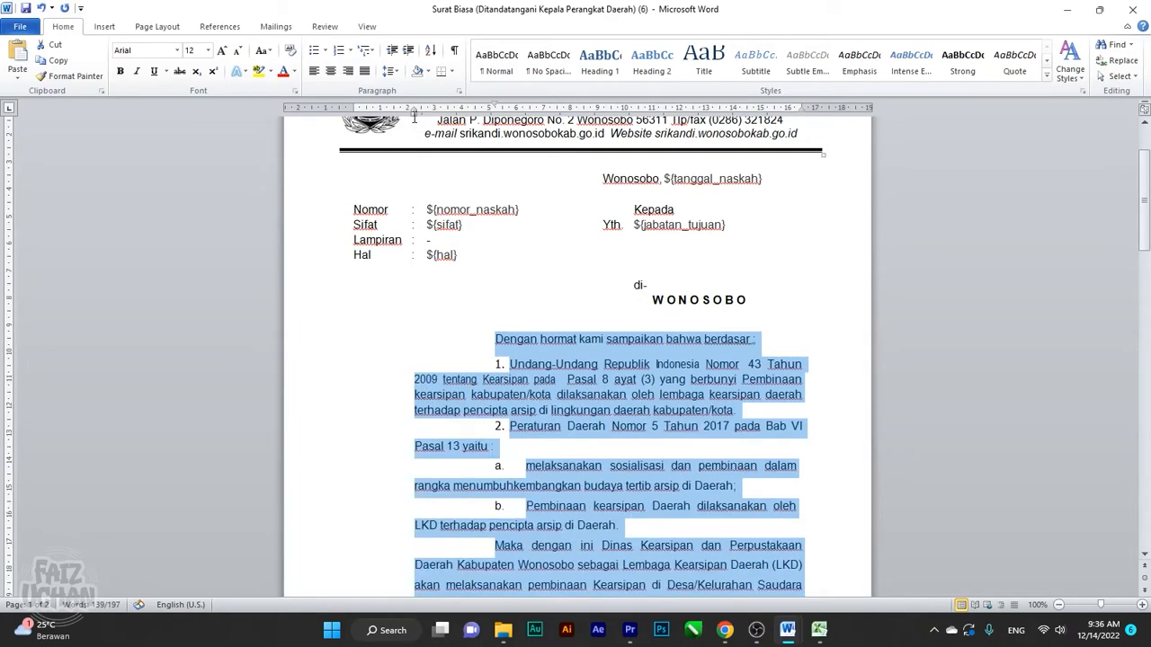
click(495, 339)
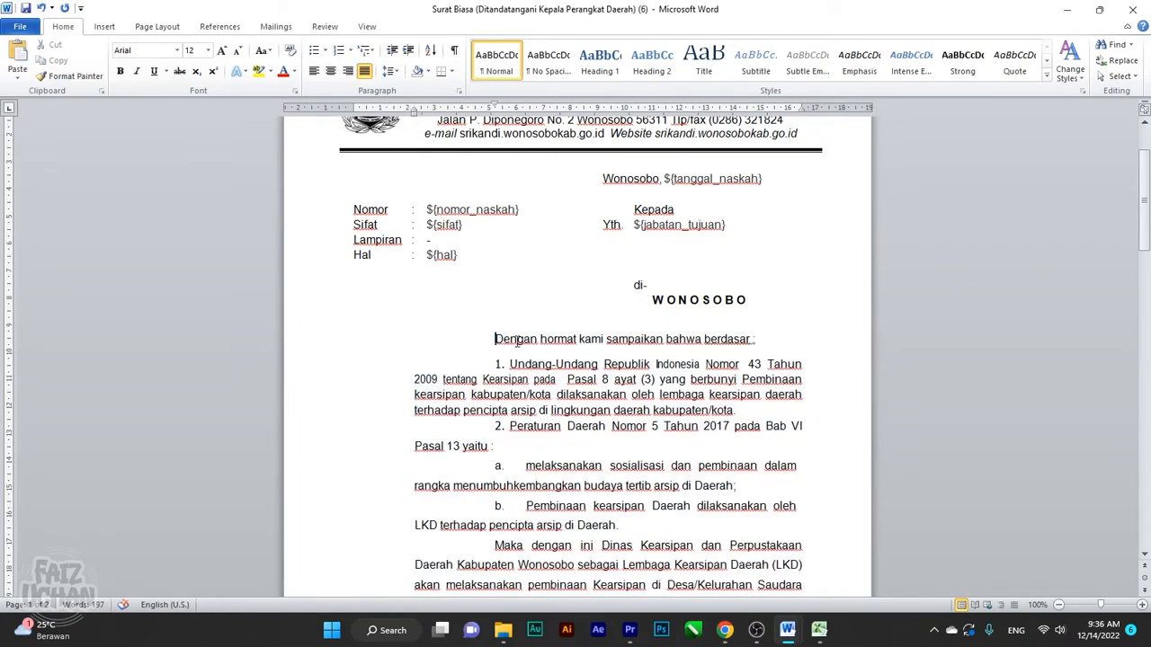
key(BackSpace)
key(ctrl+z)
key(ctrl+z)
key(ctrl+z)
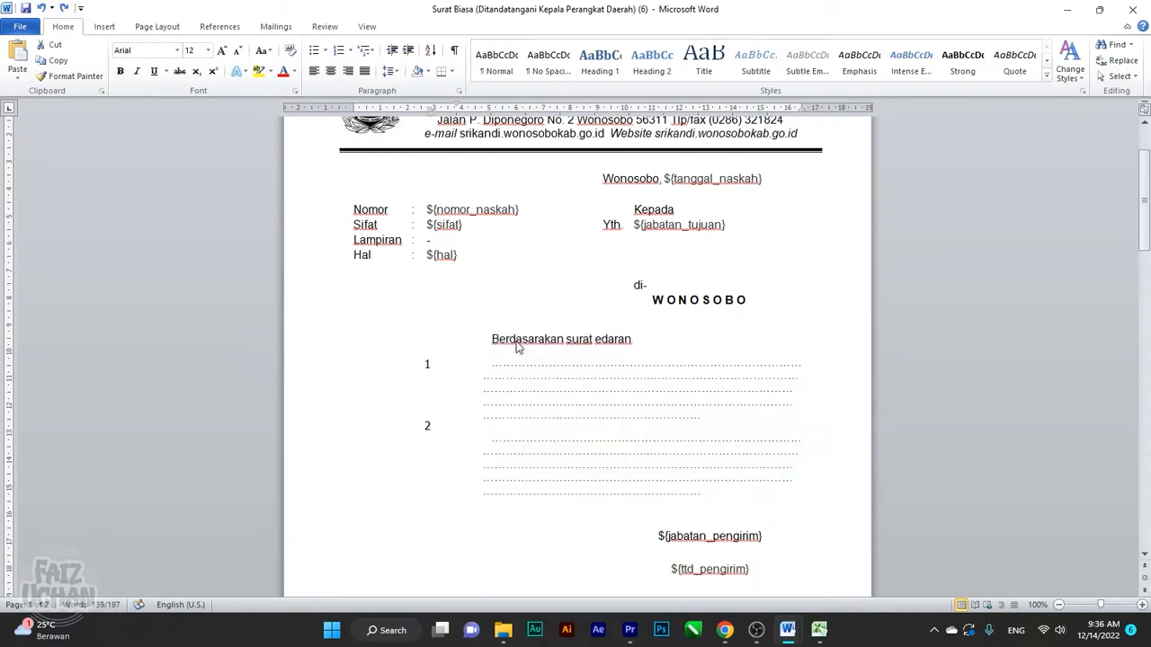
click(63, 7)
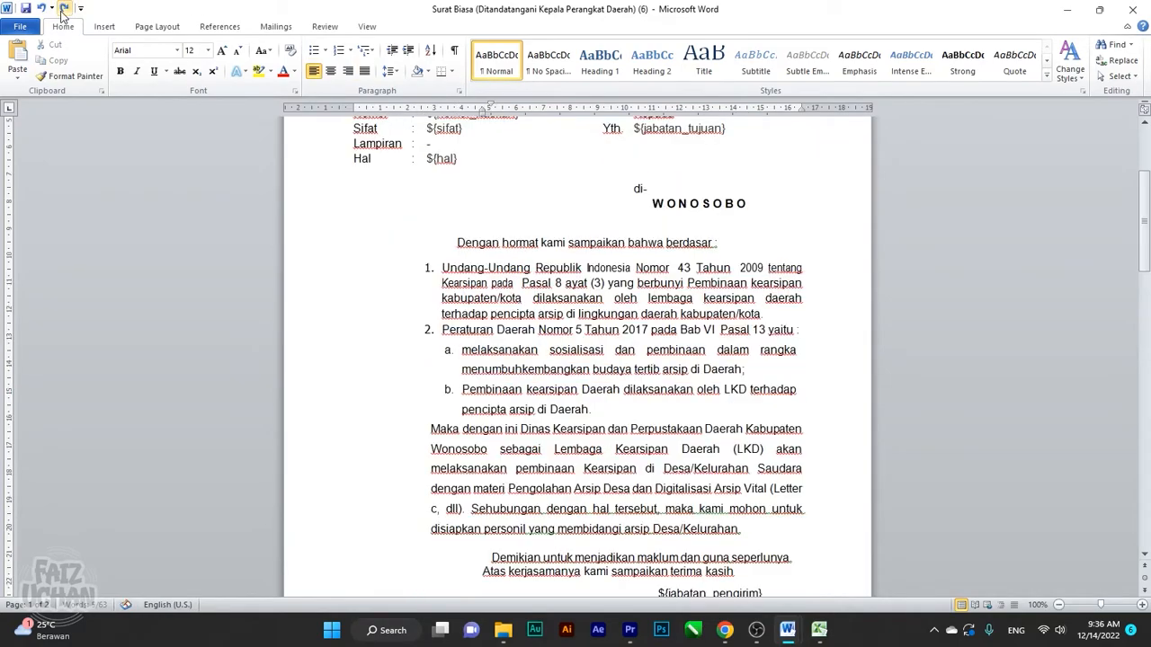
Select the letter body from the 'Dengan hormat' greeting down to the closing 'terima kasih'
click(455, 267)
scroll(456, 267, down, 1)
scroll(406, 183, up, 3)
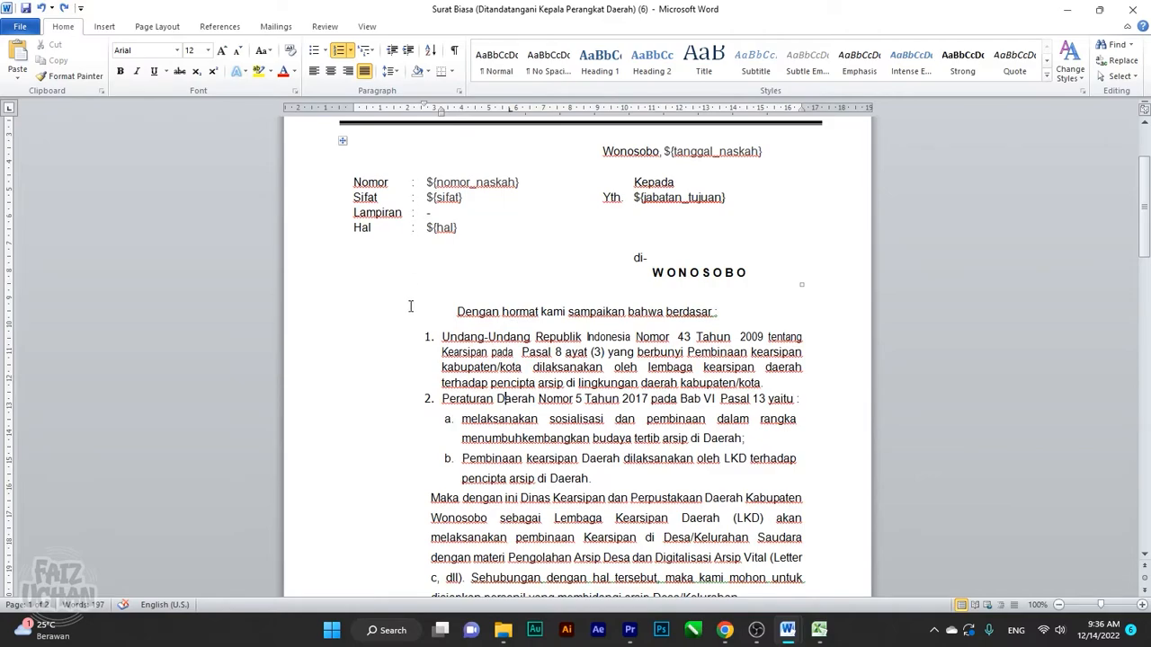
click(426, 347)
scroll(425, 342, down, 1)
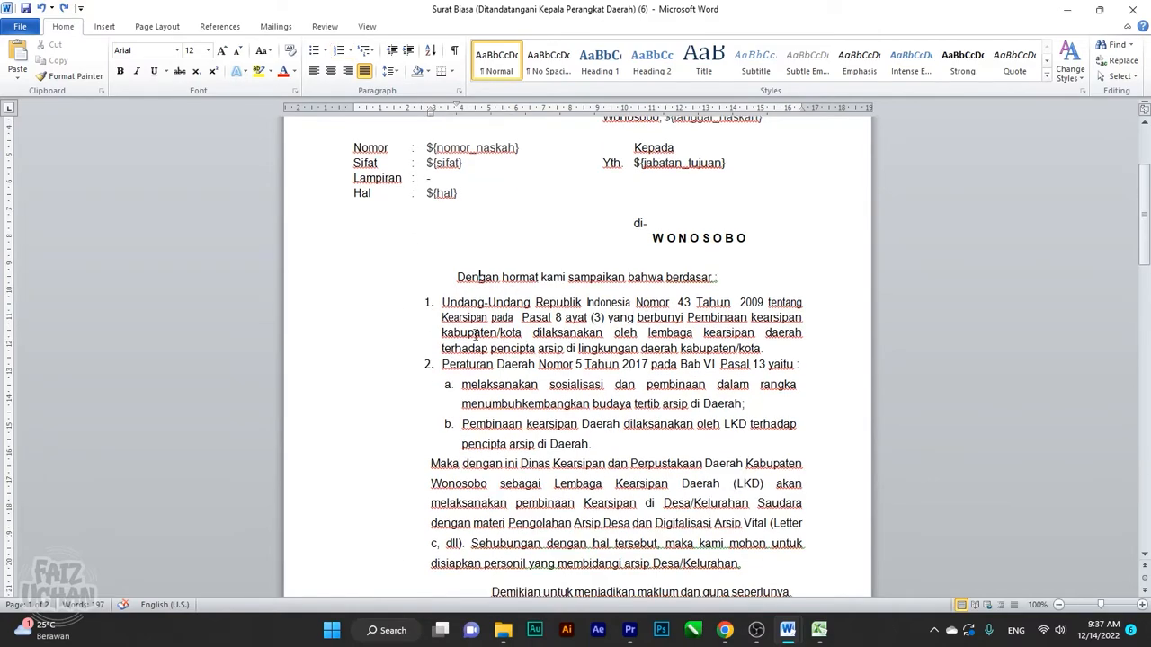
drag(449, 274, 816, 570)
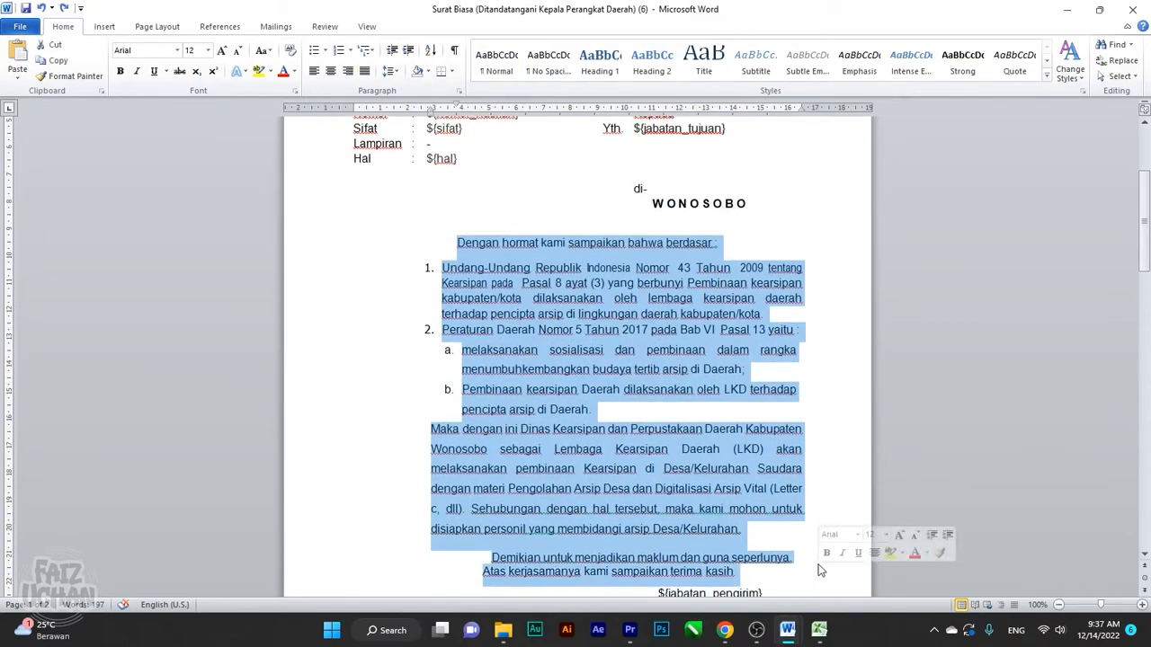
scroll(782, 492, down, 3)
Add a period after 'terima kasih' at the end of the closing lines
click(759, 471)
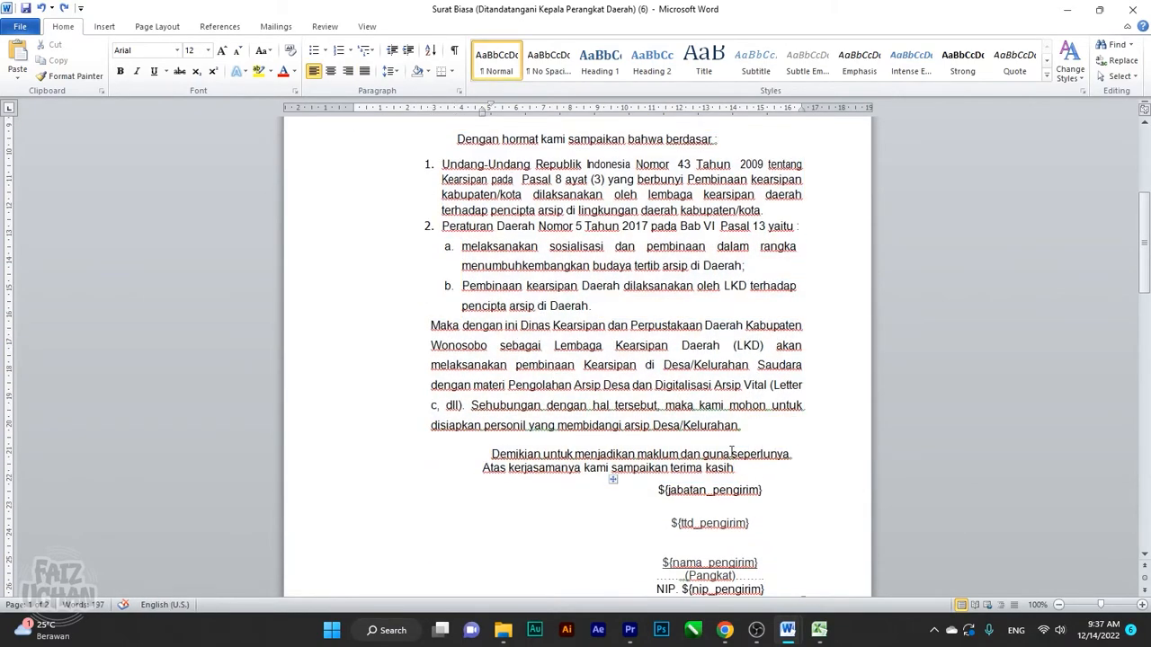
text(.)
scroll(636, 387, up, 3)
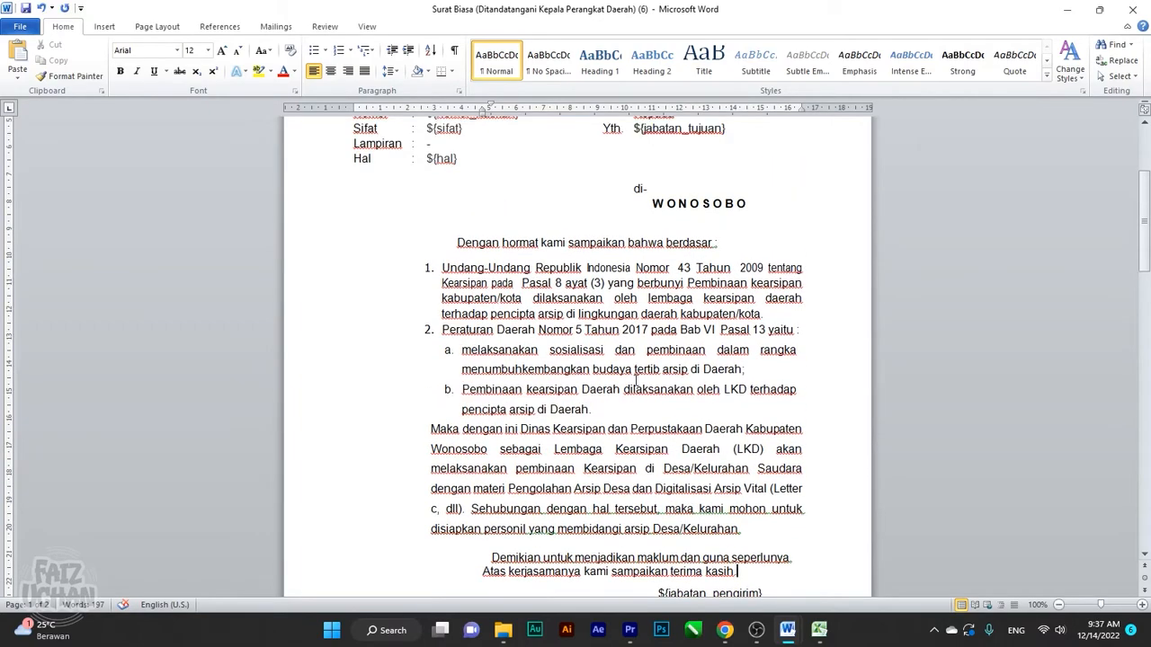
scroll(636, 381, up, 2)
scroll(632, 357, down, 6)
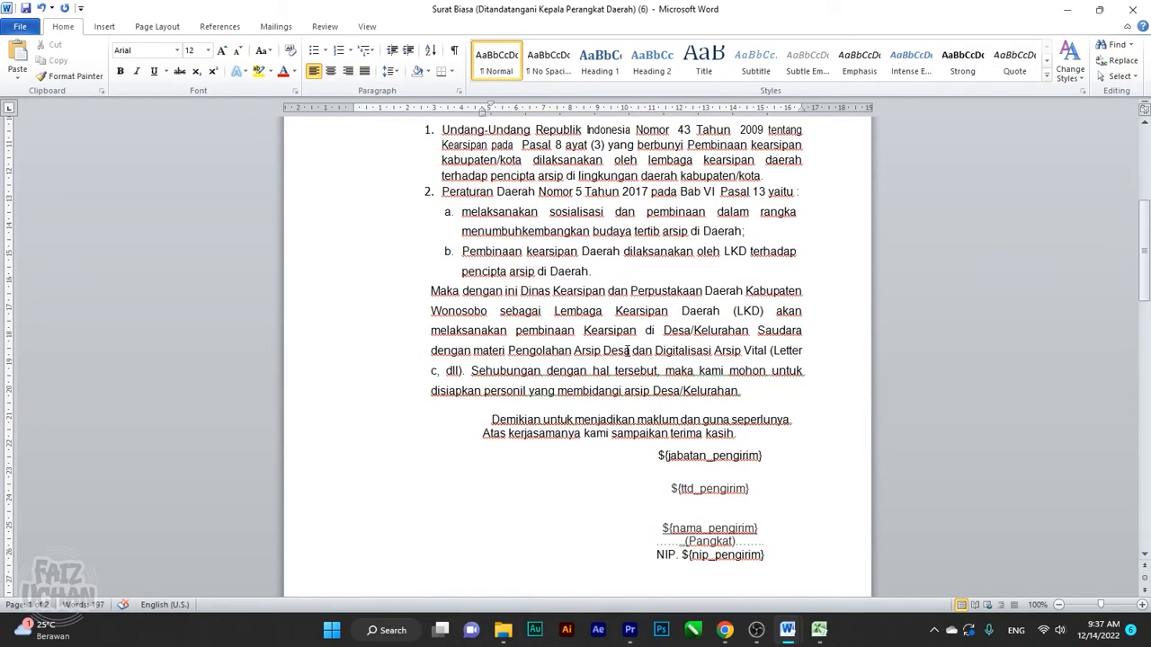
scroll(570, 409, up, 5)
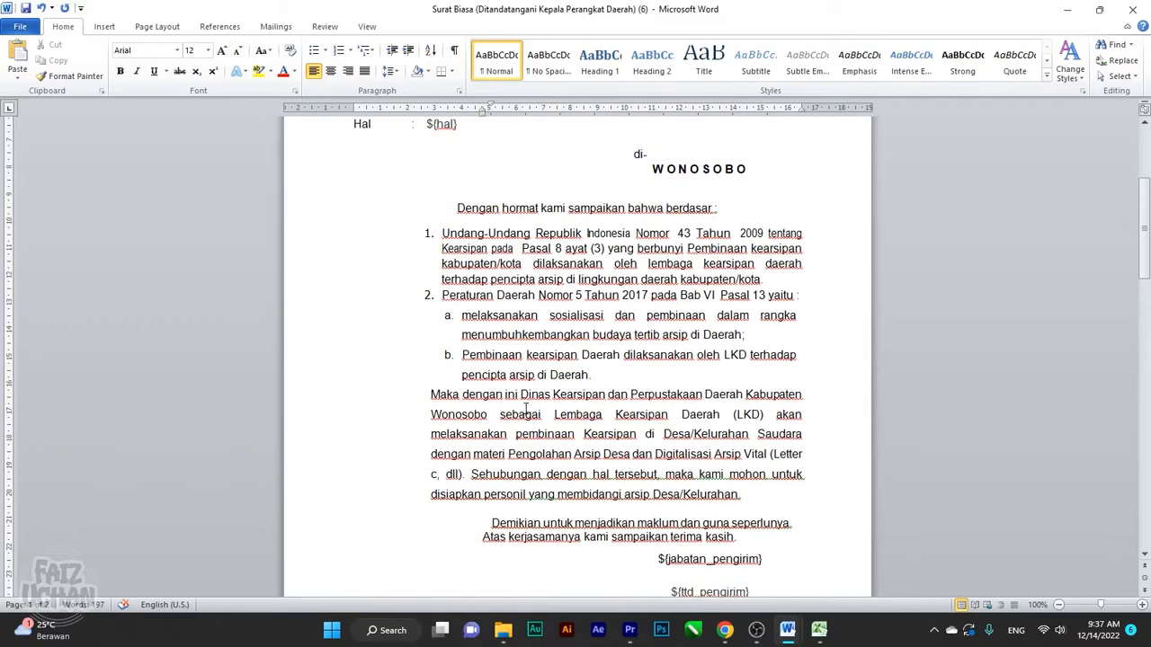
scroll(537, 407, down, 4)
Join the closing lines into one paragraph and Format Paint it from 'Dengan hormat'
click(482, 457)
key(BackSpace)
key(BackSpace)
key(Tab)
key(Tab)
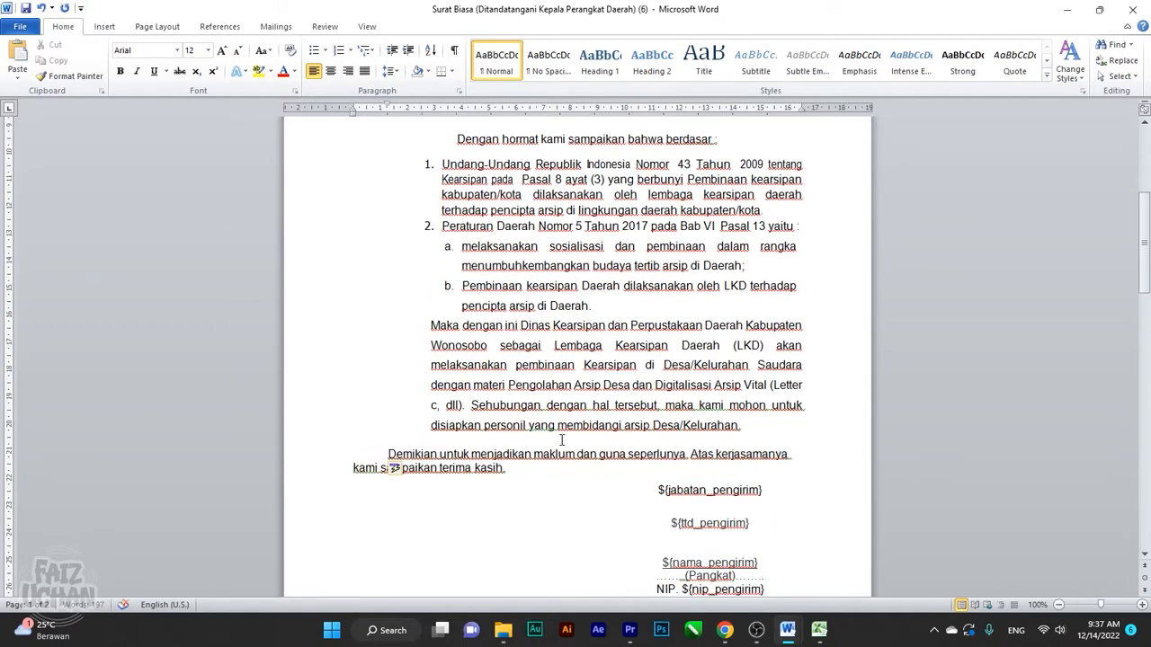
click(460, 139)
click(70, 76)
mouse_move(422, 450)
mouse_down()
mouse_move(612, 469)
mouse_move(630, 490)
mouse_move(635, 481)
mouse_up()
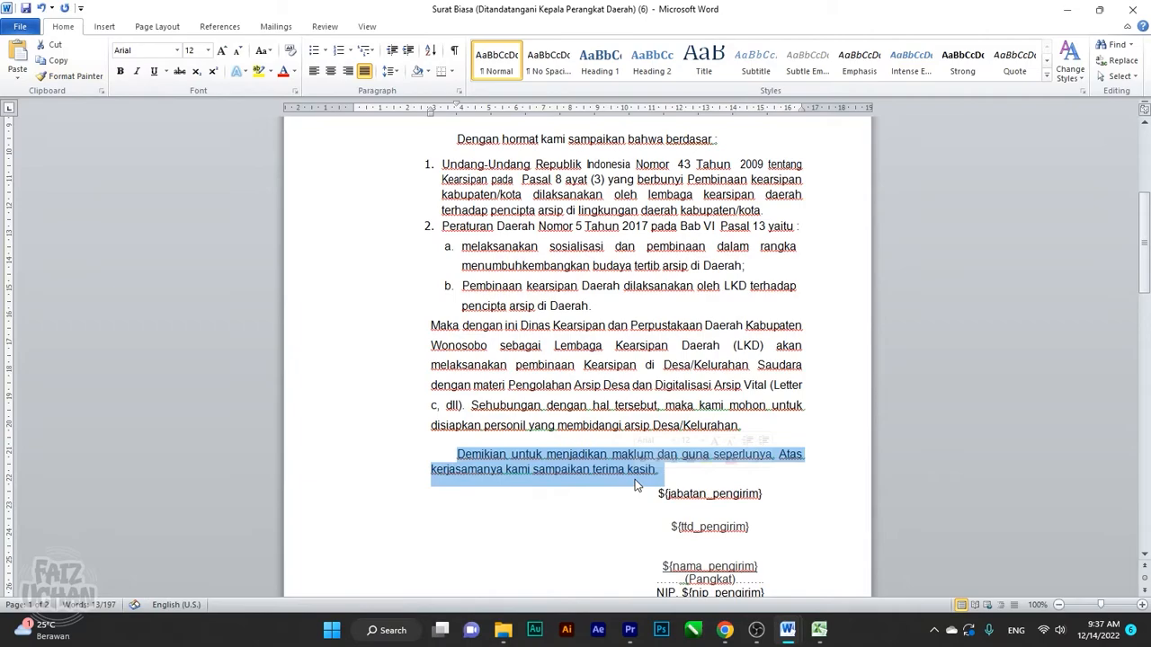
click(533, 511)
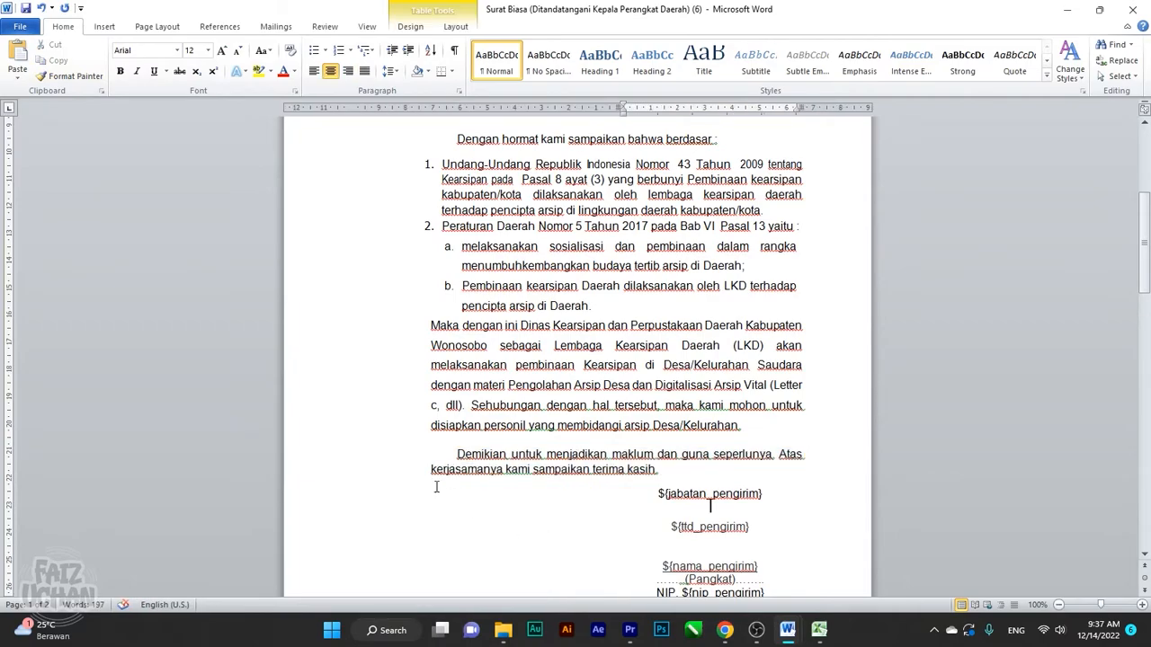
scroll(558, 330, up, 1)
scroll(630, 401, down, 4)
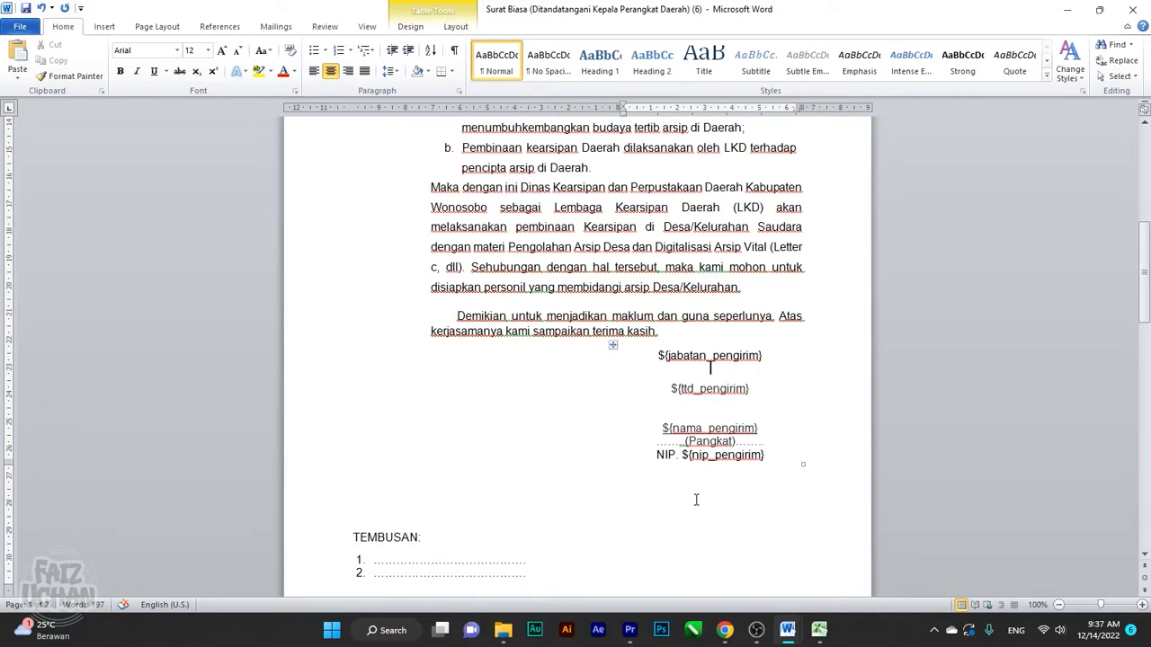
drag(659, 357, 772, 435)
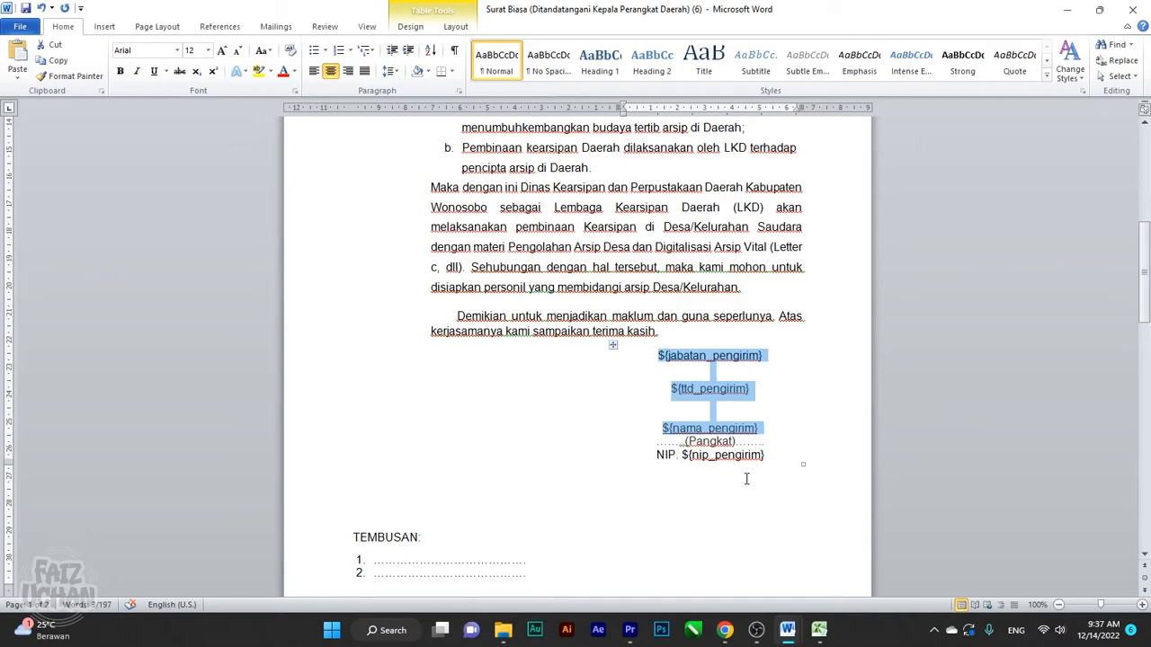
Replace the dotted (Pangkat) line under ${nama_pengirim} with 'Pembina Utama Muda'
click(744, 463)
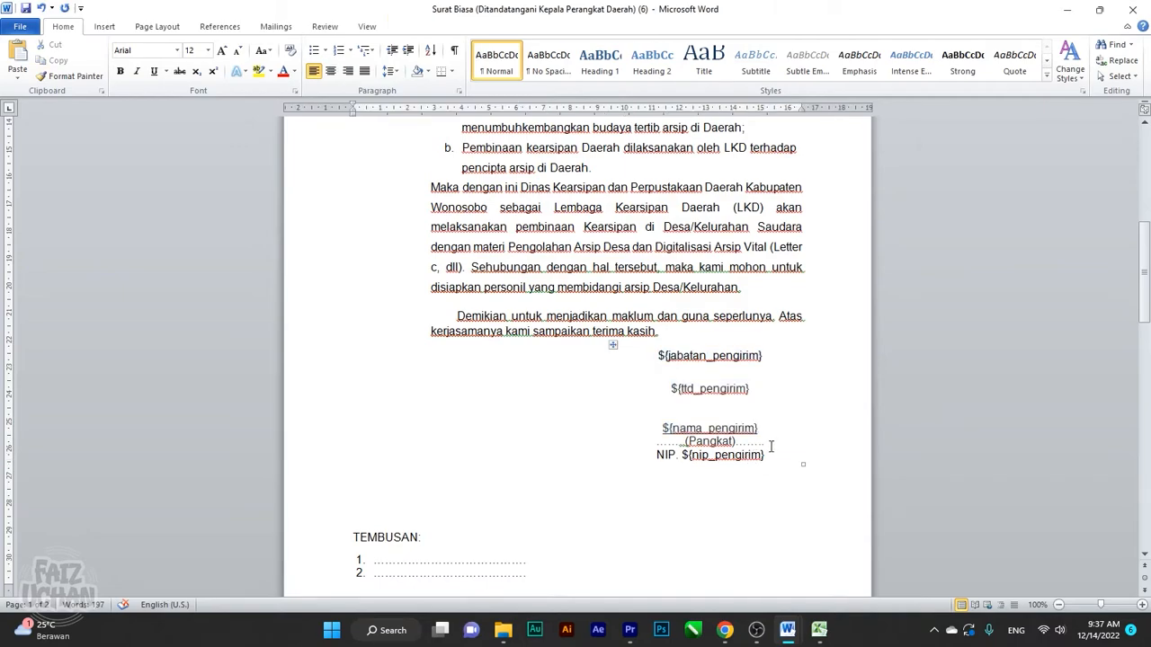
drag(769, 445, 657, 442)
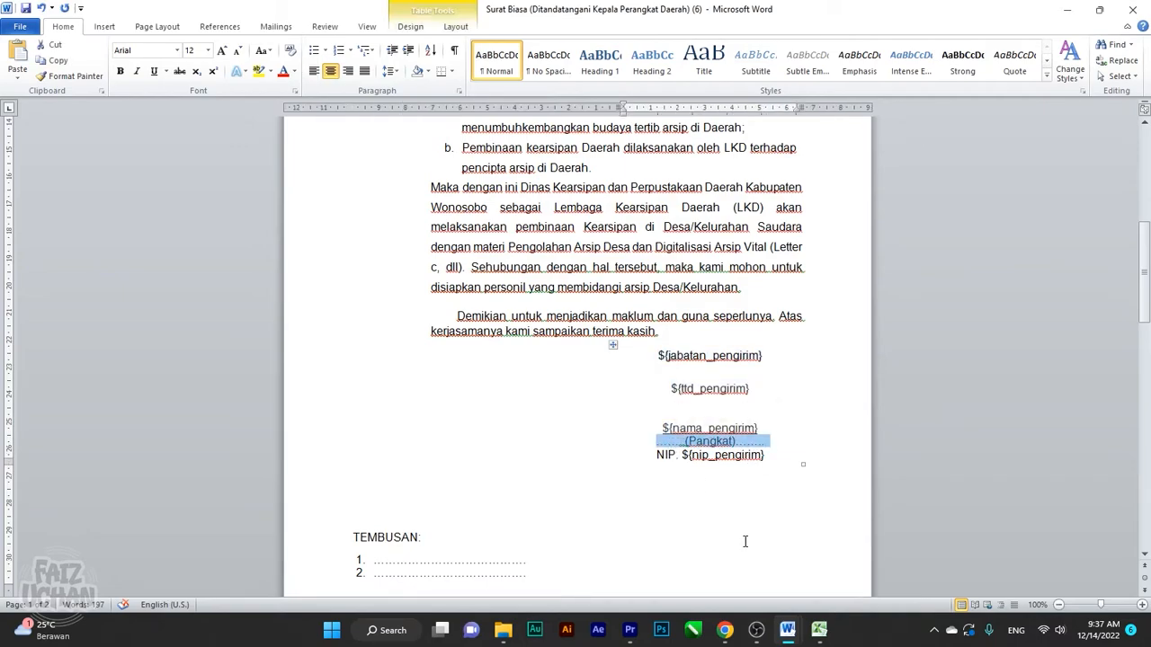
mouse_move(818, 630)
text(P)
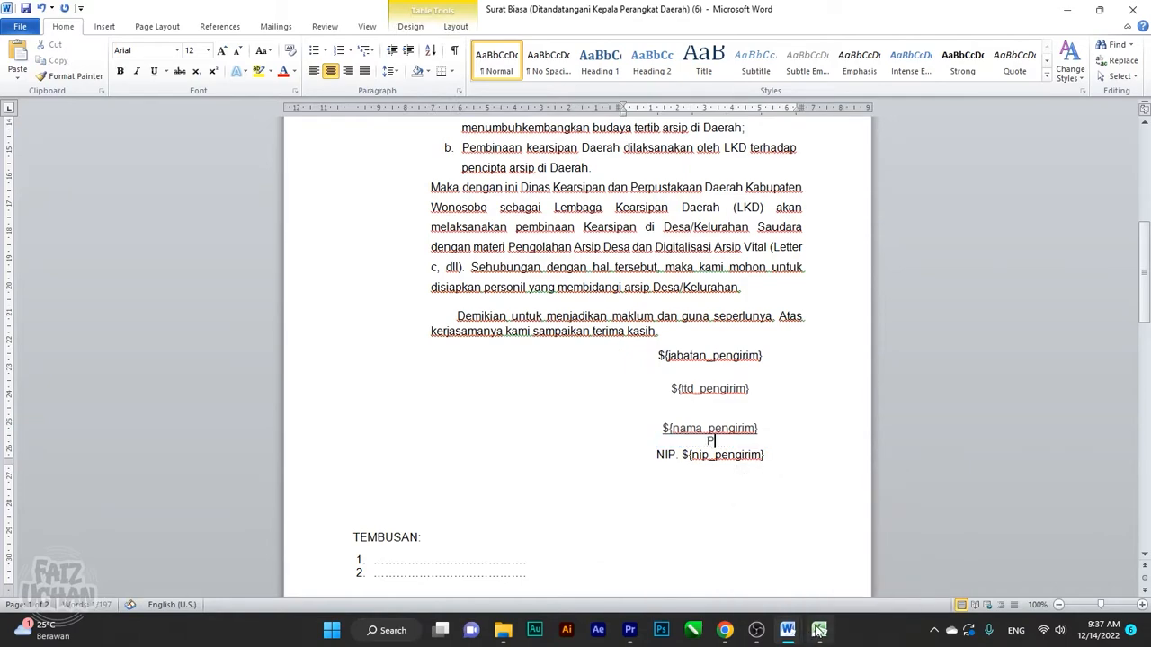
text(embina U)
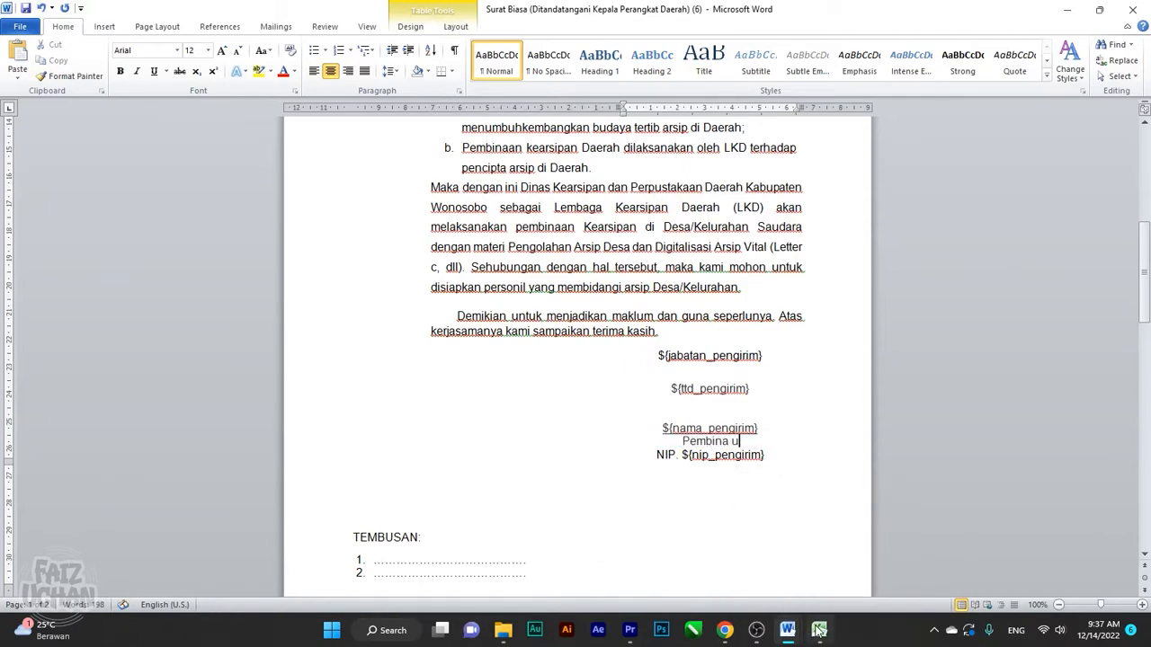
text(tama Muda)
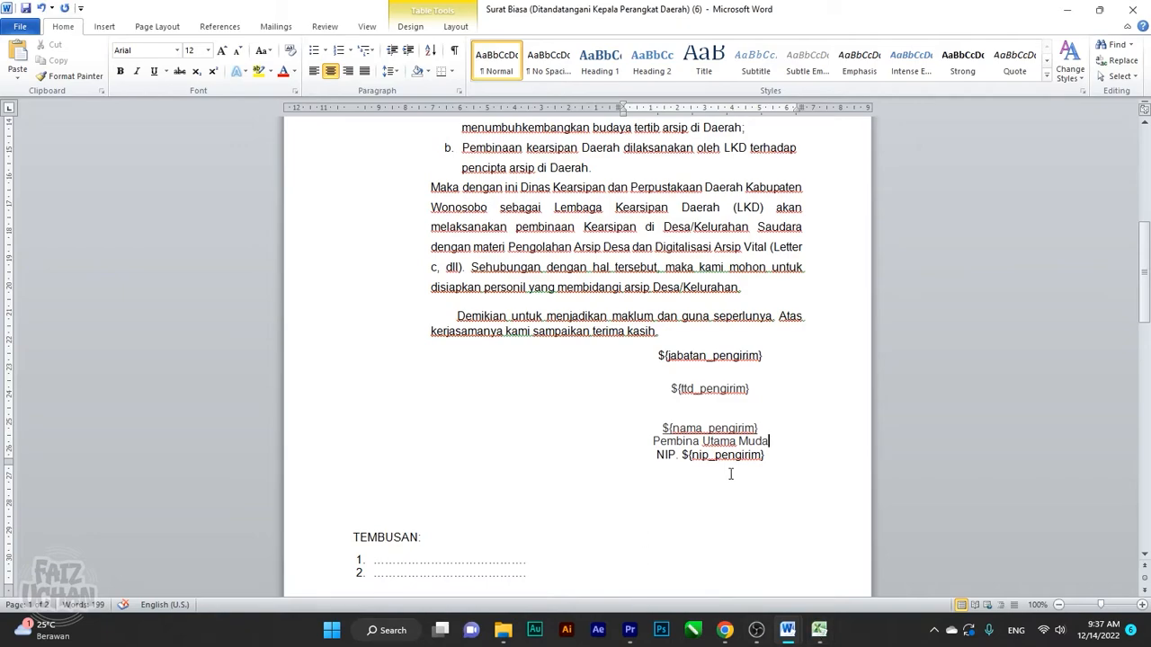
click(752, 456)
scroll(747, 465, up, 8)
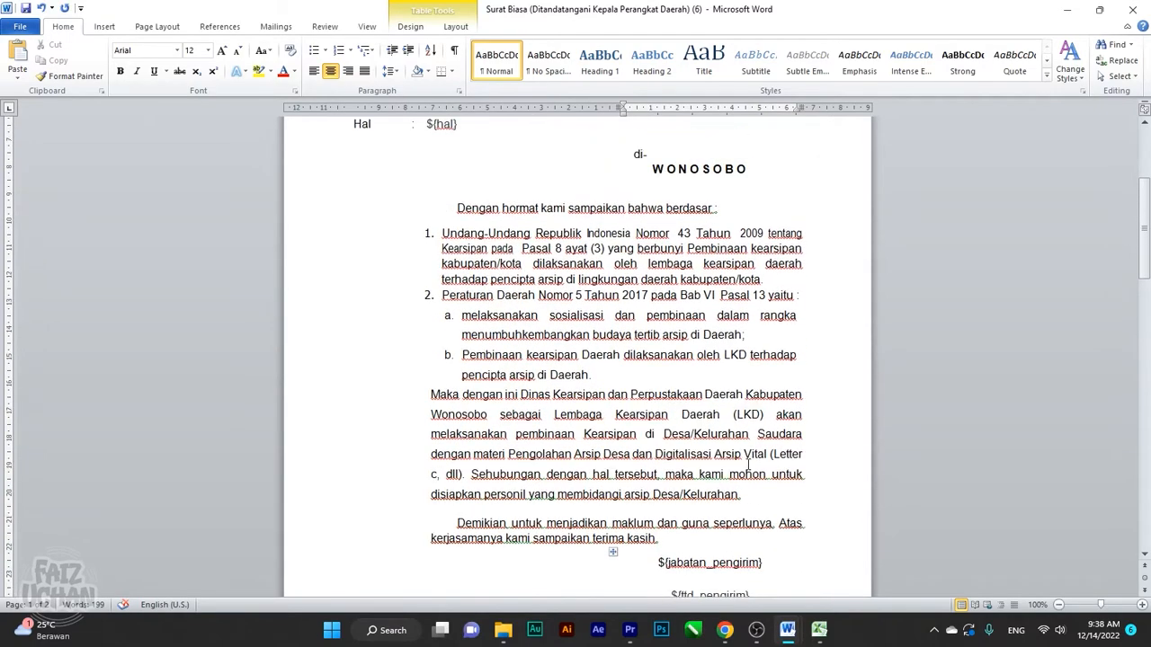
scroll(747, 465, down, 10)
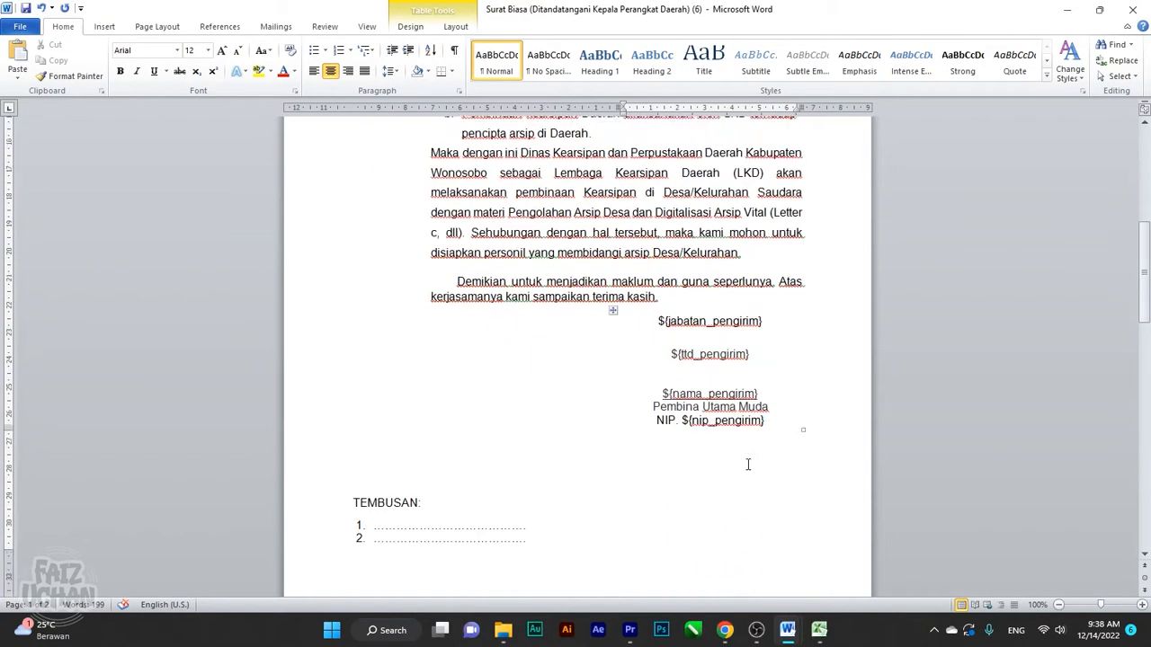
Delete the blank line above TEMBUSAN and fill copy item 1 with 'Bupati'
click(454, 368)
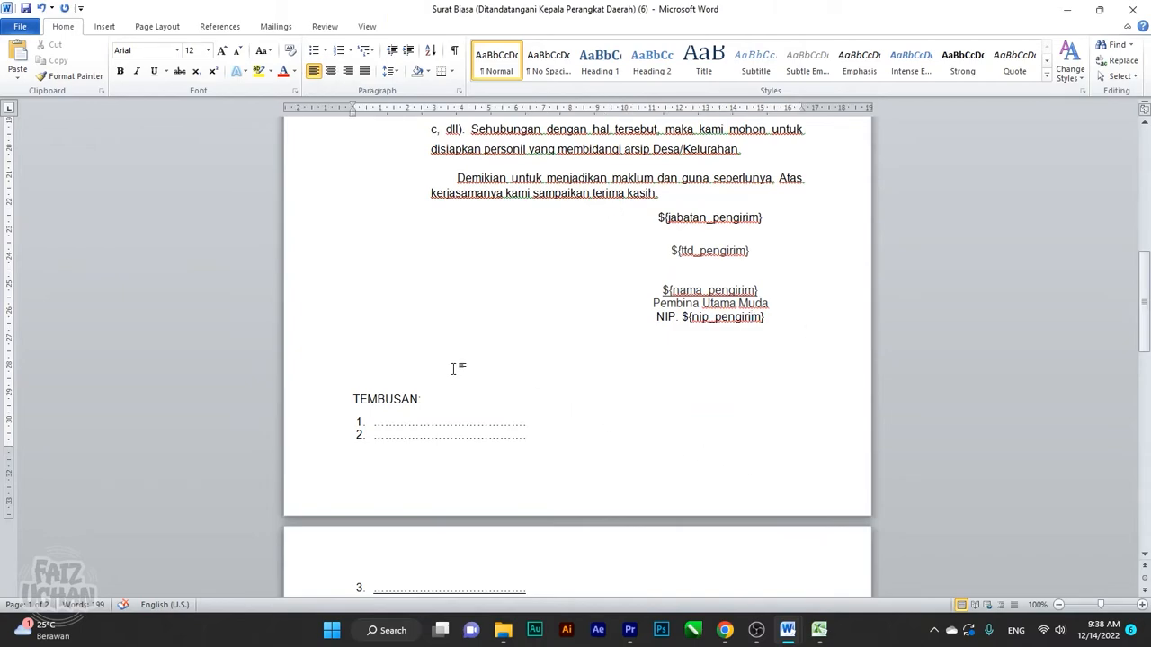
key(Delete)
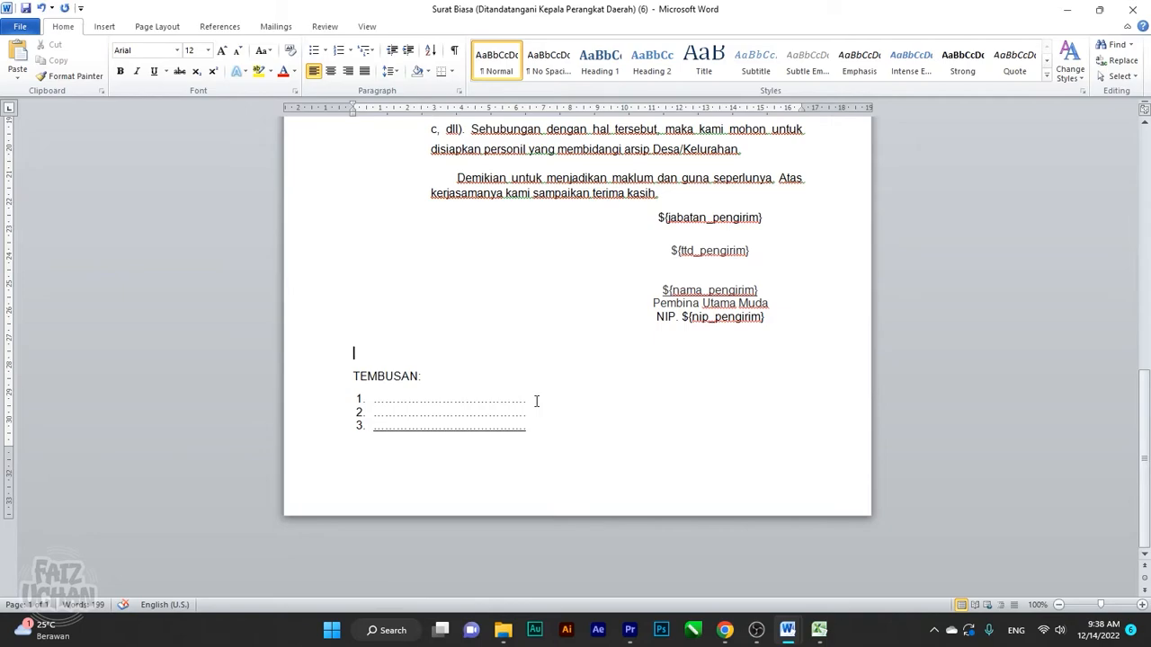
drag(536, 401, 432, 401)
click(591, 398)
drag(529, 401, 375, 405)
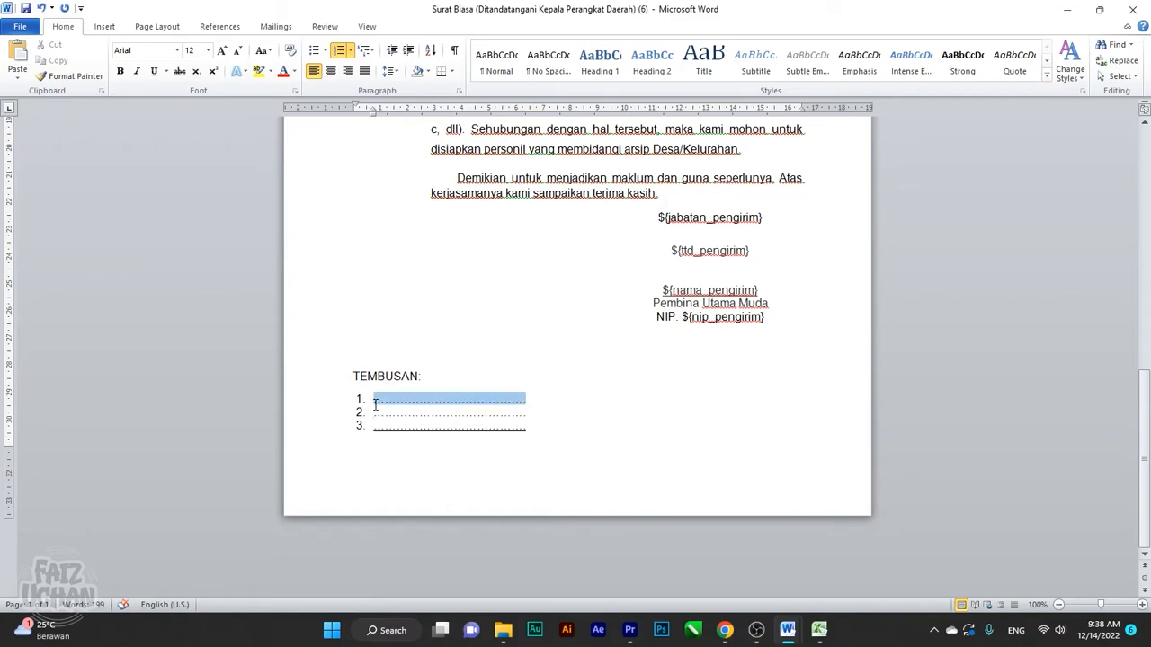
text(Bupati)
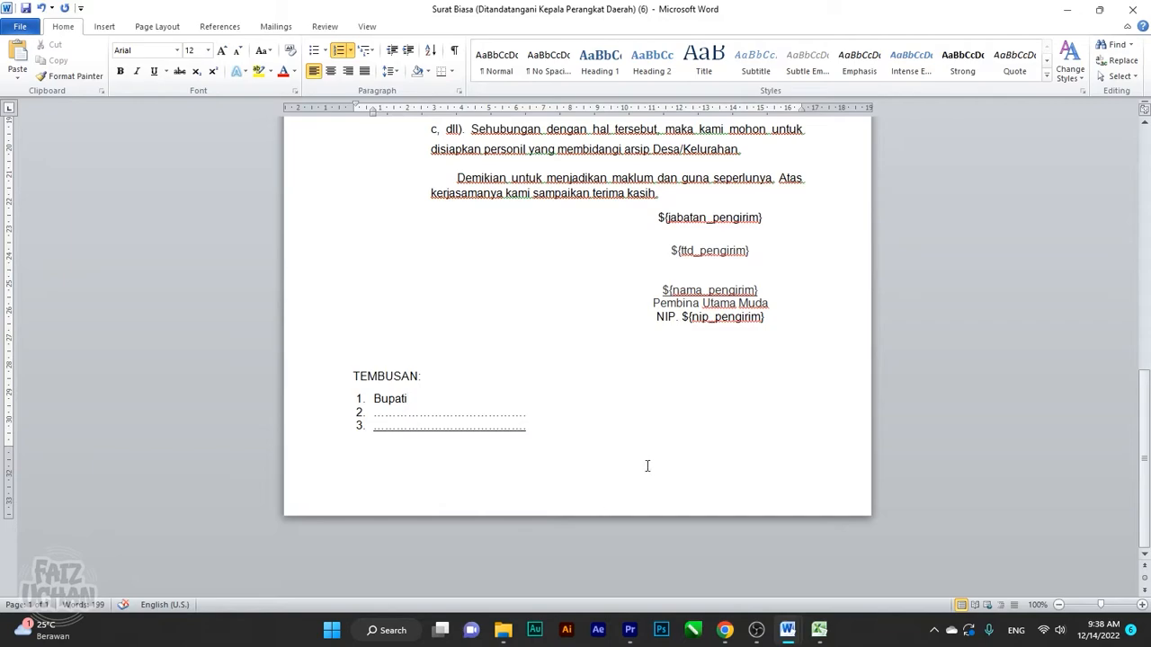
Fill copy items 2 and 3 with 'Wakil Bupati' and 'Sekda'
drag(529, 421, 374, 410)
text(Wakli)
key(BackSpace)
key(BackSpace)
key(BackSpace)
text(kil Bupati)
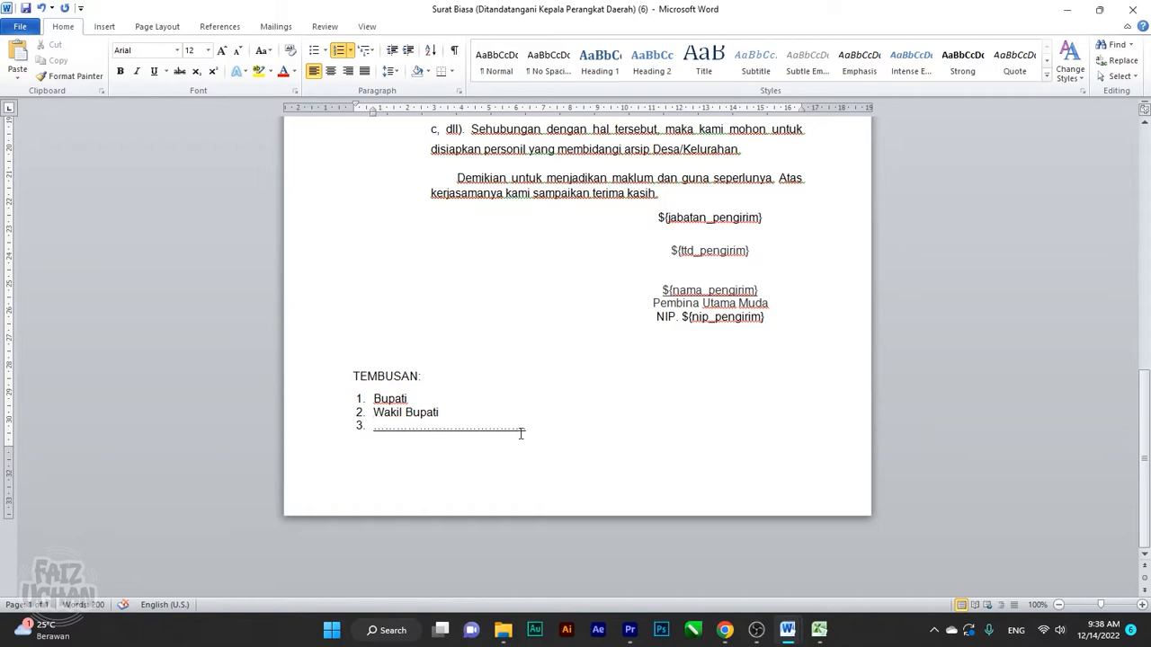
drag(528, 430, 375, 434)
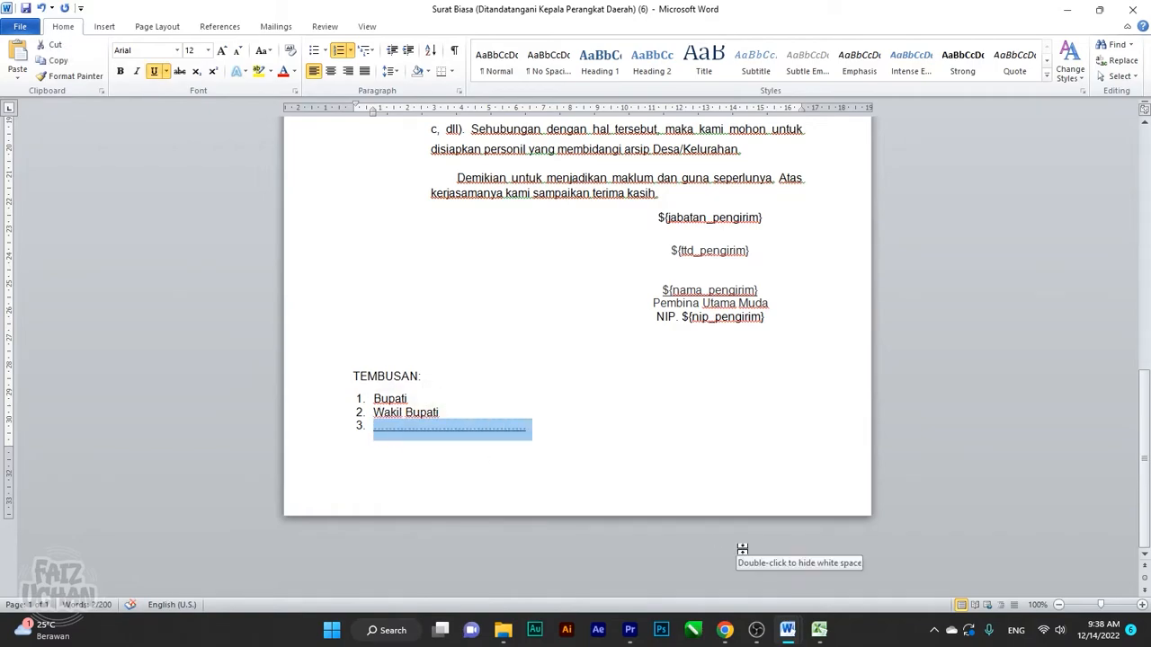
text(Sekda)
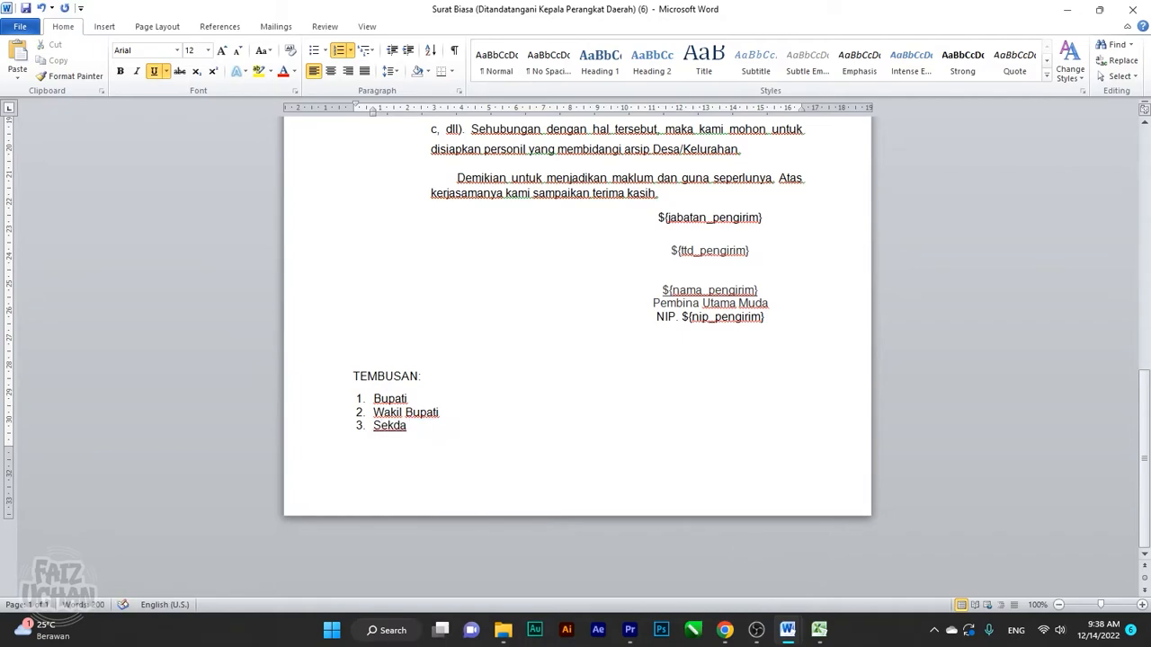
click(610, 351)
Scroll through the finished letter to review it
scroll(629, 357, up, 12)
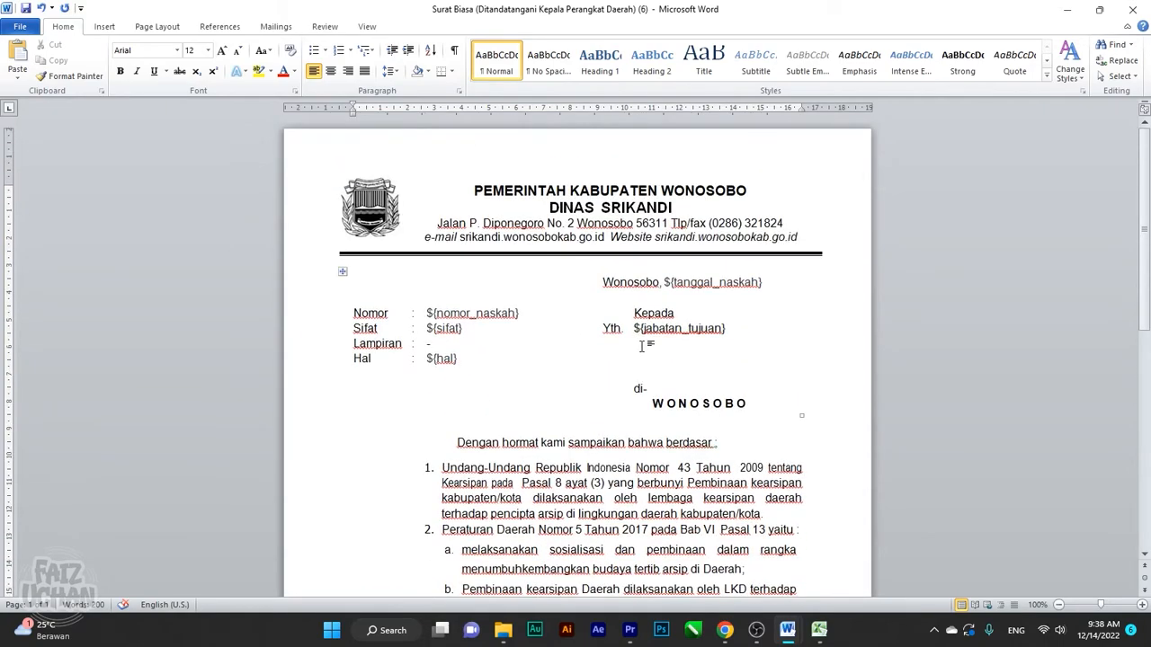
scroll(644, 347, down, 8)
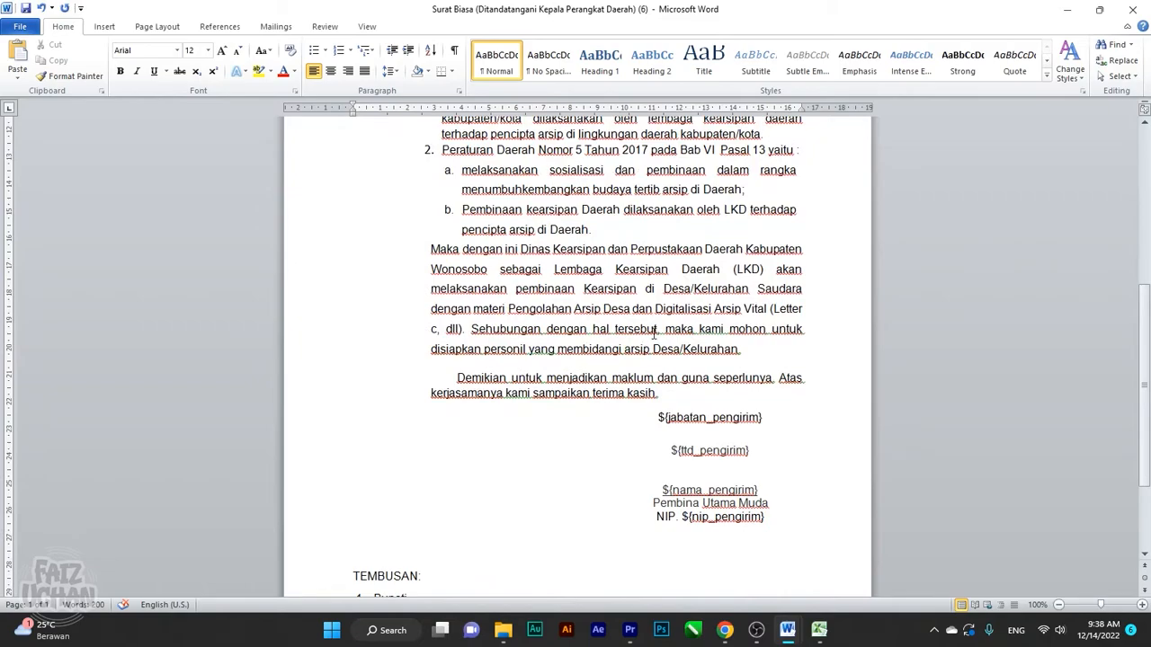
scroll(653, 333, down, 2)
scroll(654, 331, up, 4)
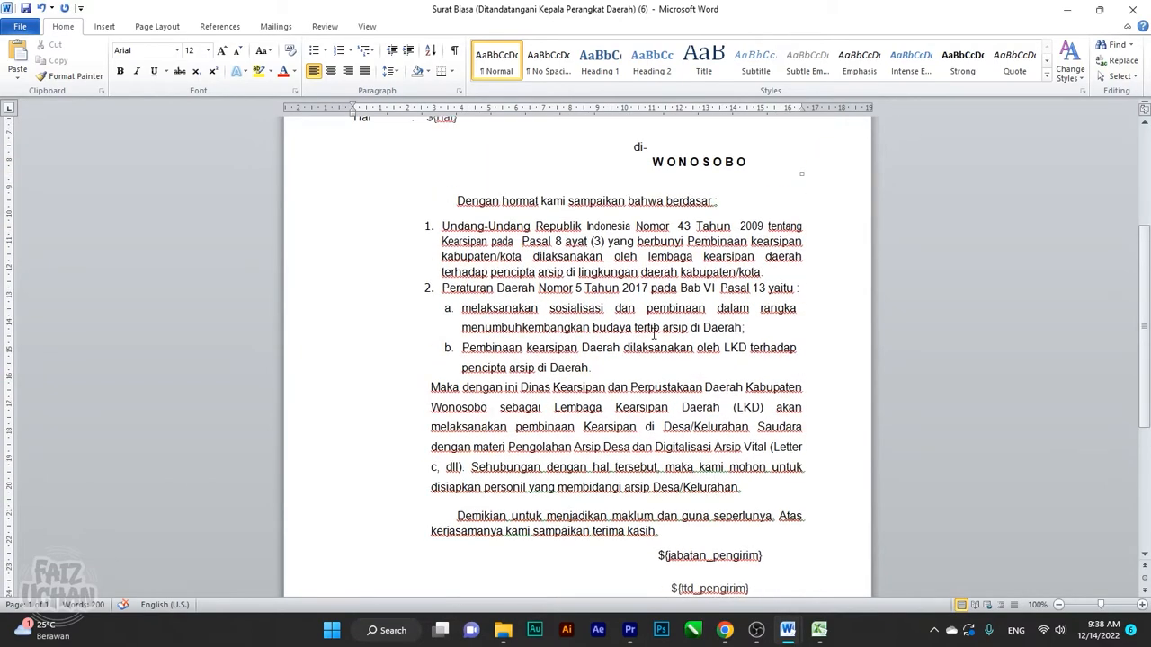
scroll(654, 332, up, 6)
scroll(655, 334, down, 3)
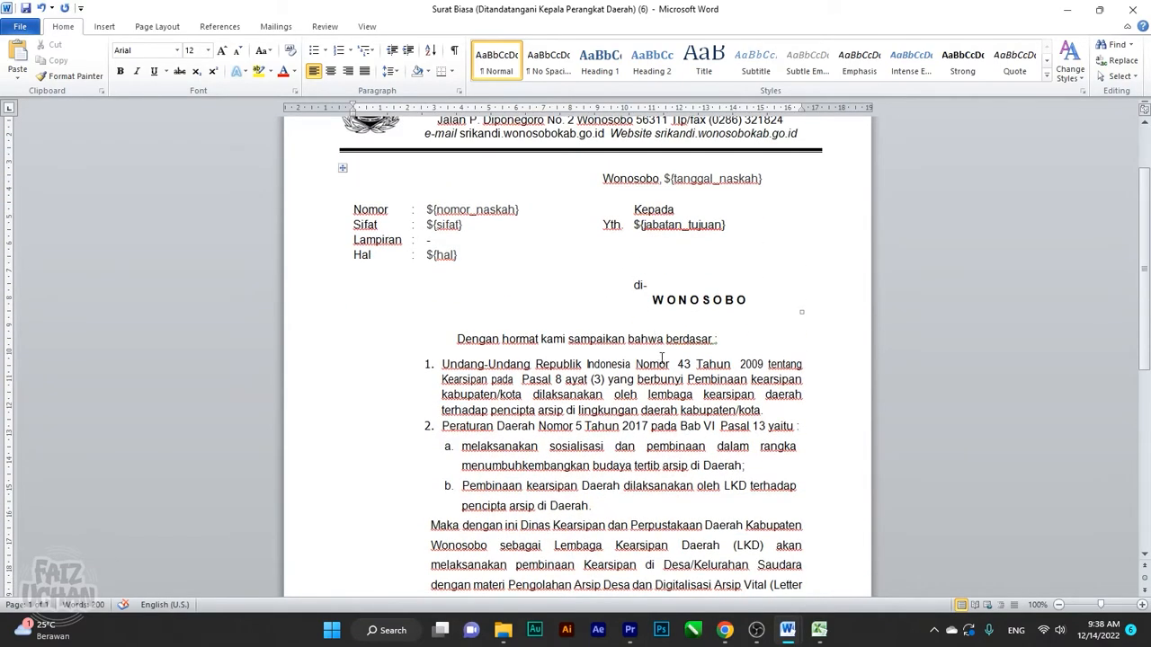
scroll(658, 364, down, 2)
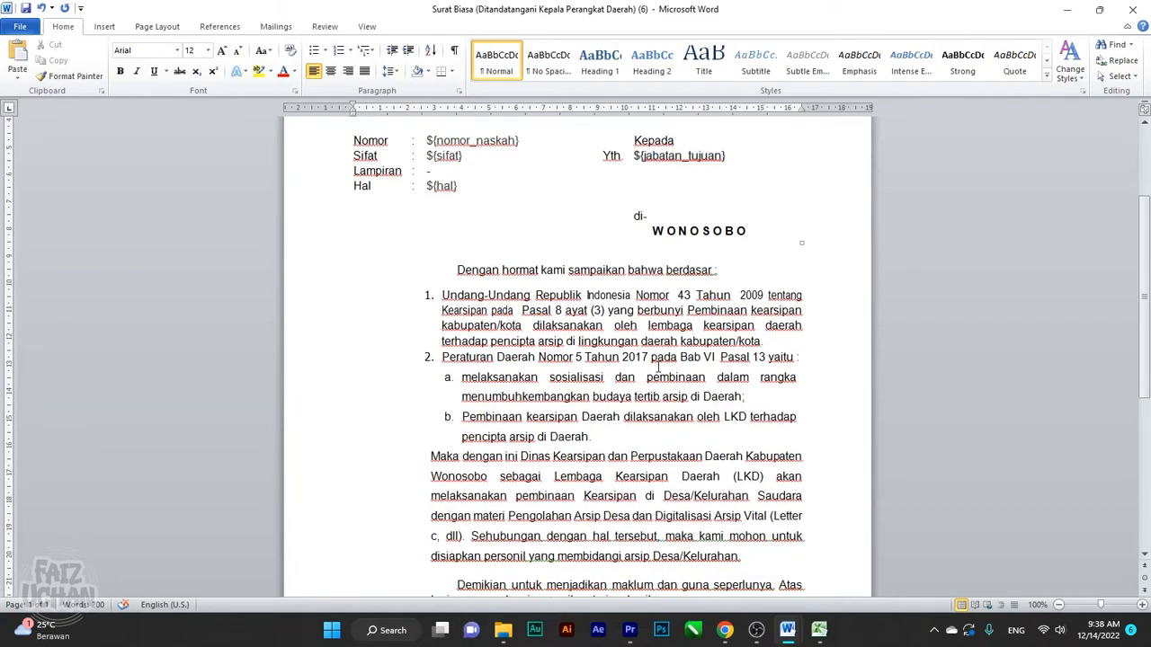
scroll(659, 362, down, 10)
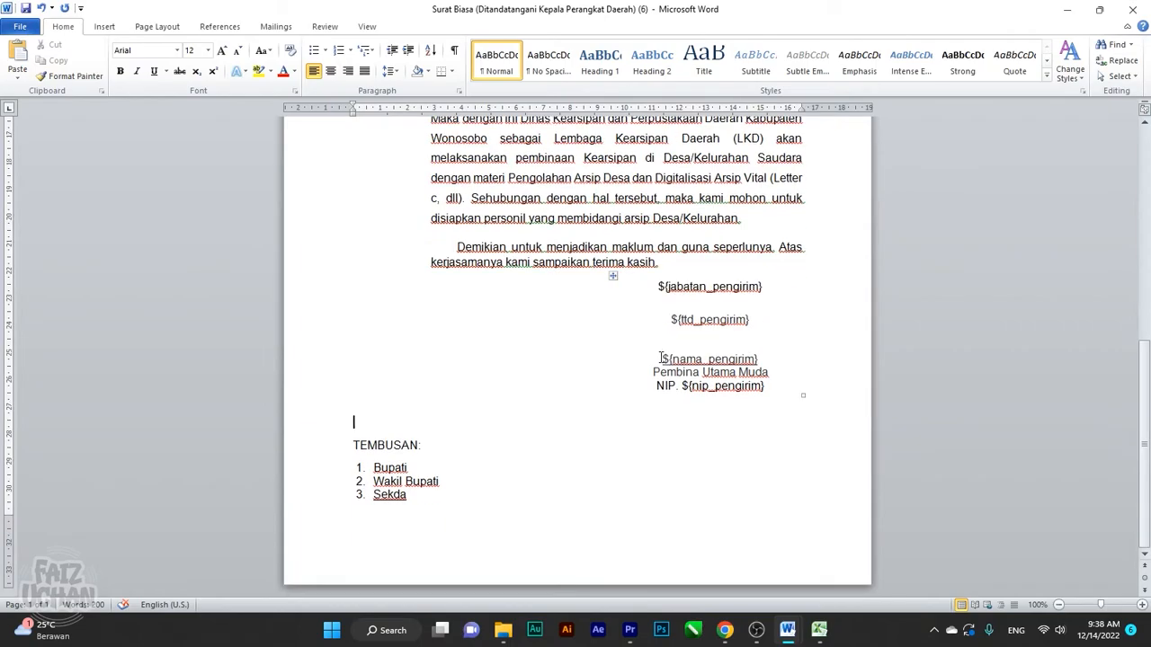
scroll(661, 358, up, 7)
scroll(558, 301, down, 6)
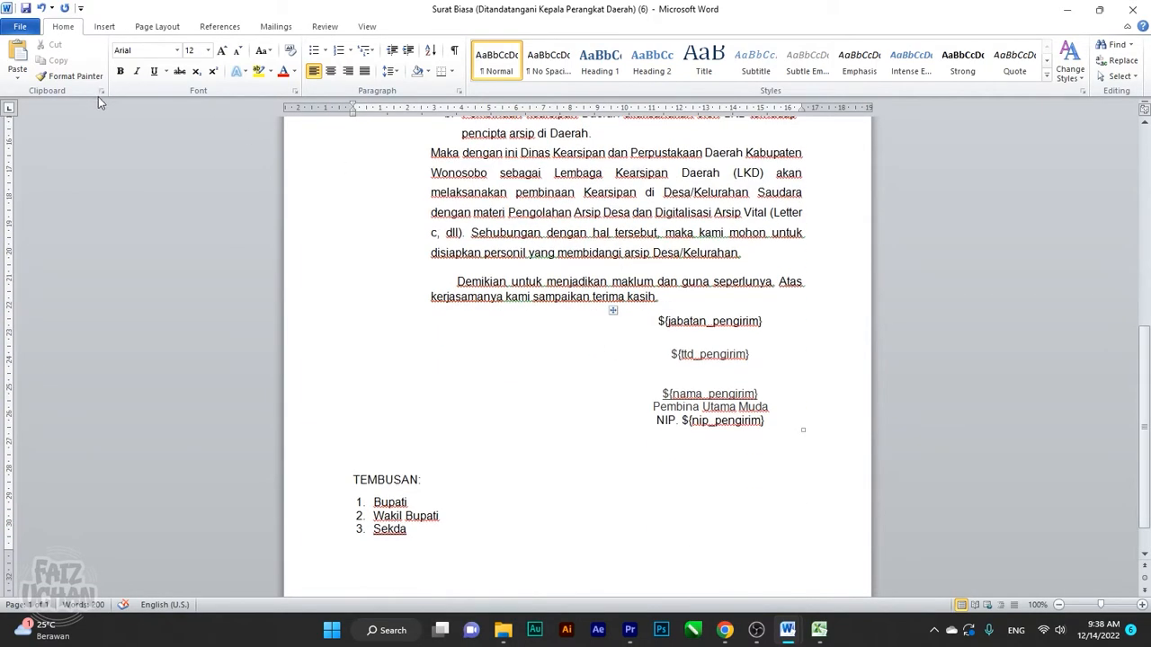
Save the letter as 'surat tentang pembinaan kearsipan' in the Videos folder
click(20, 26)
click(43, 69)
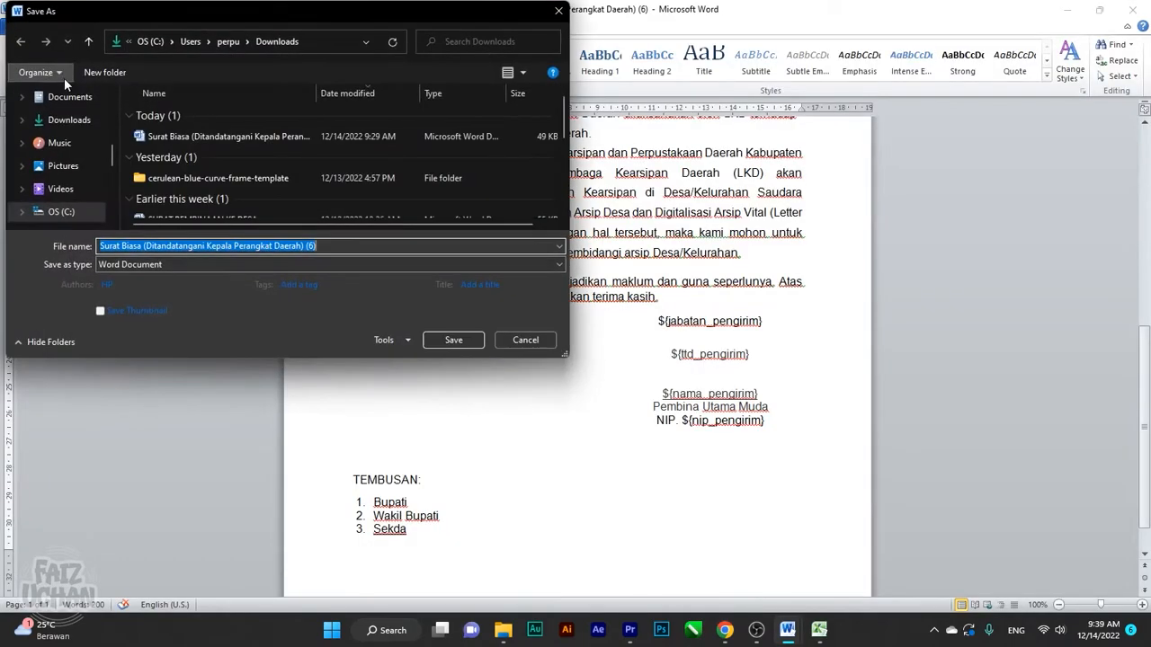
click(55, 189)
click(350, 247)
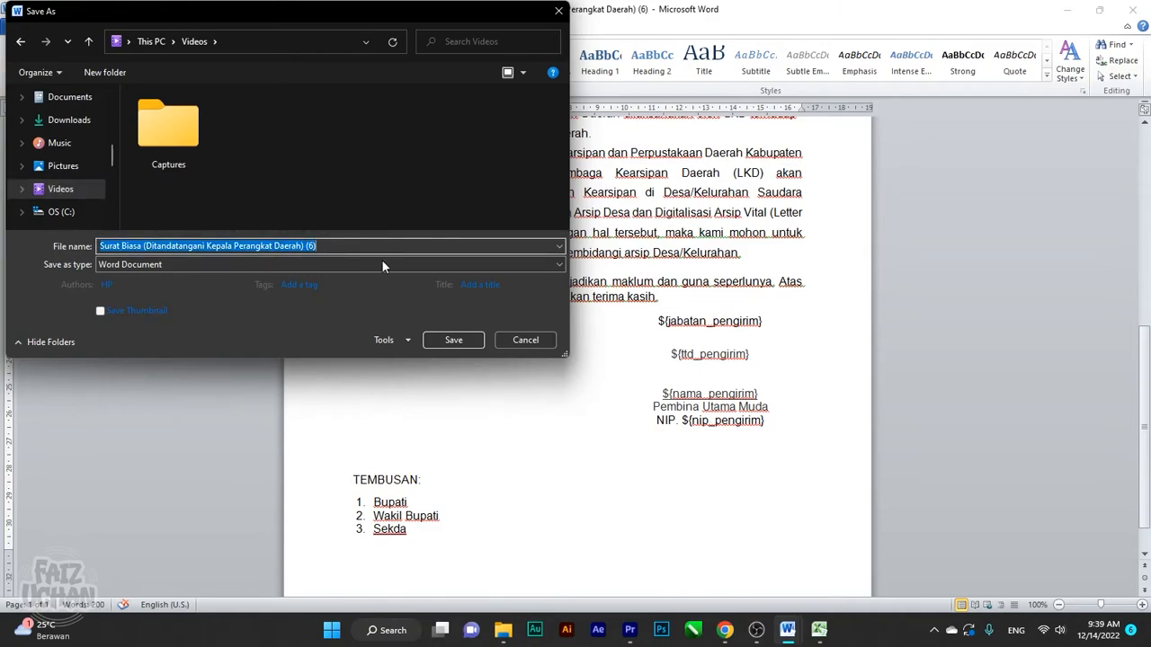
text(surat ten)
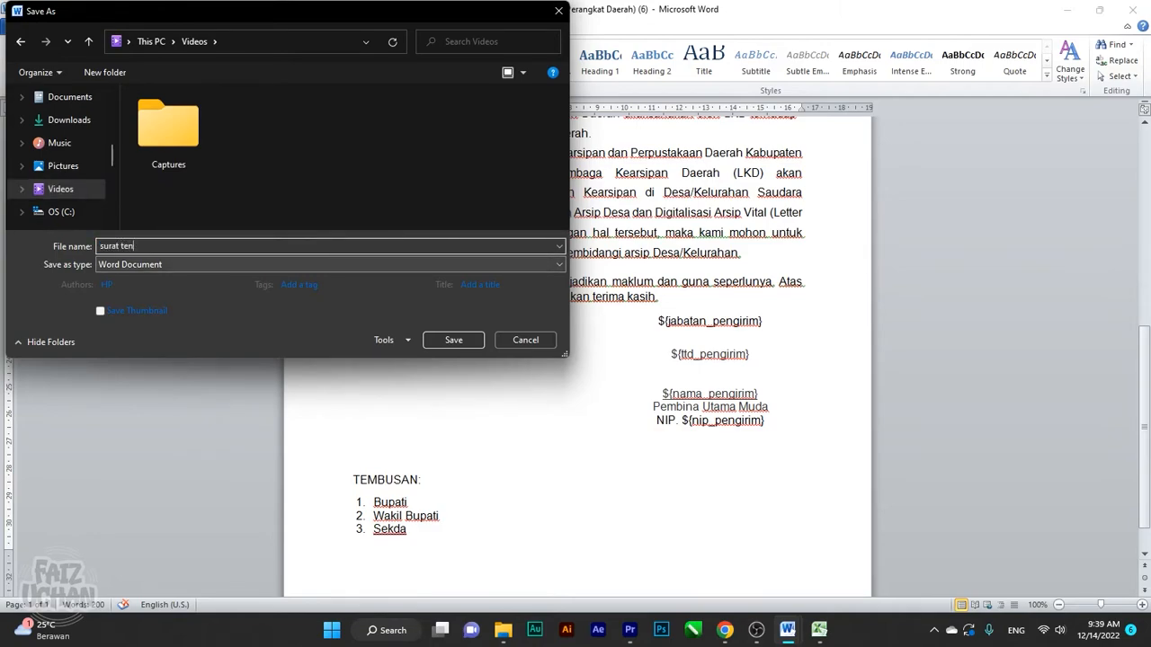
text(tang pembinaan kearsipan)
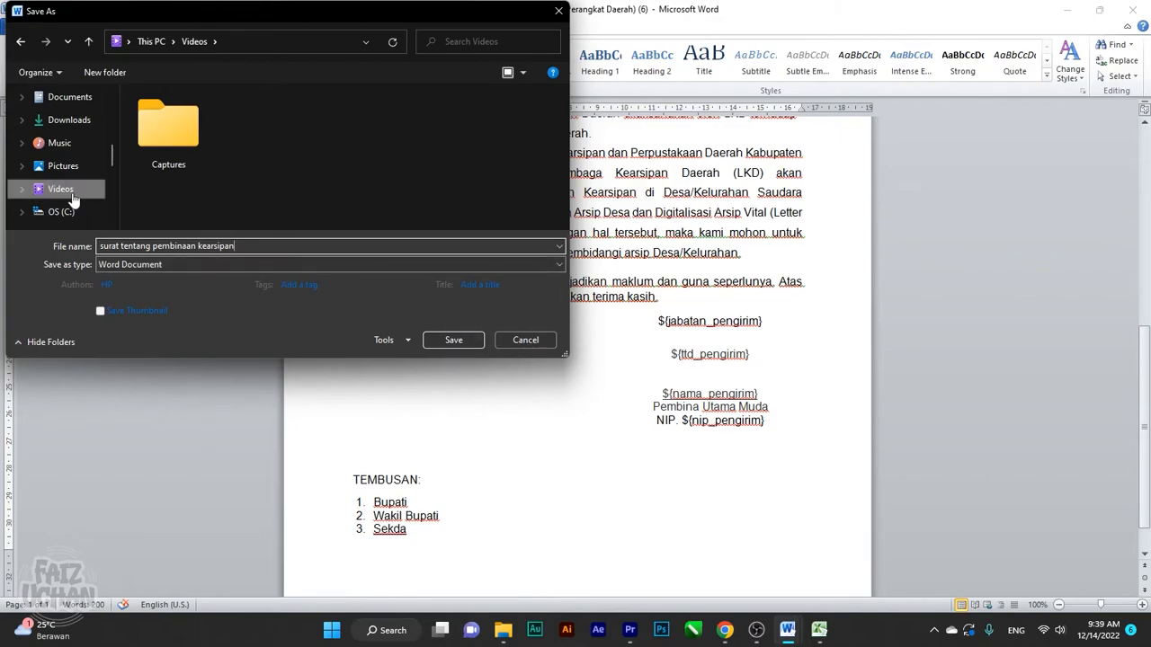
click(452, 342)
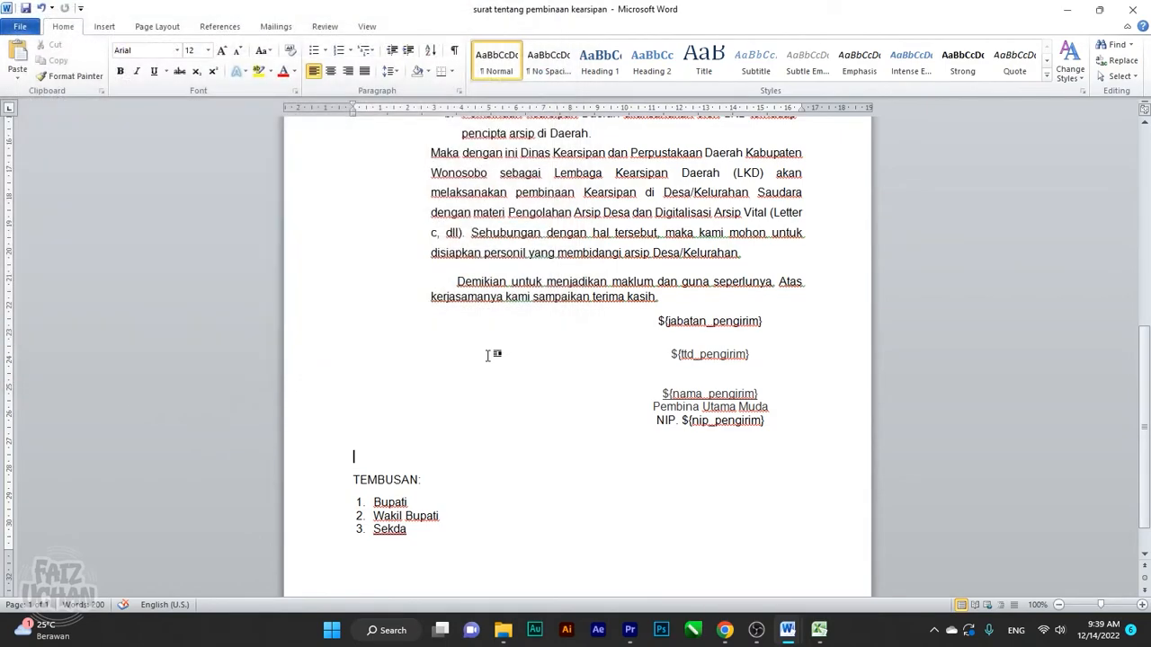
scroll(535, 349, up, 8)
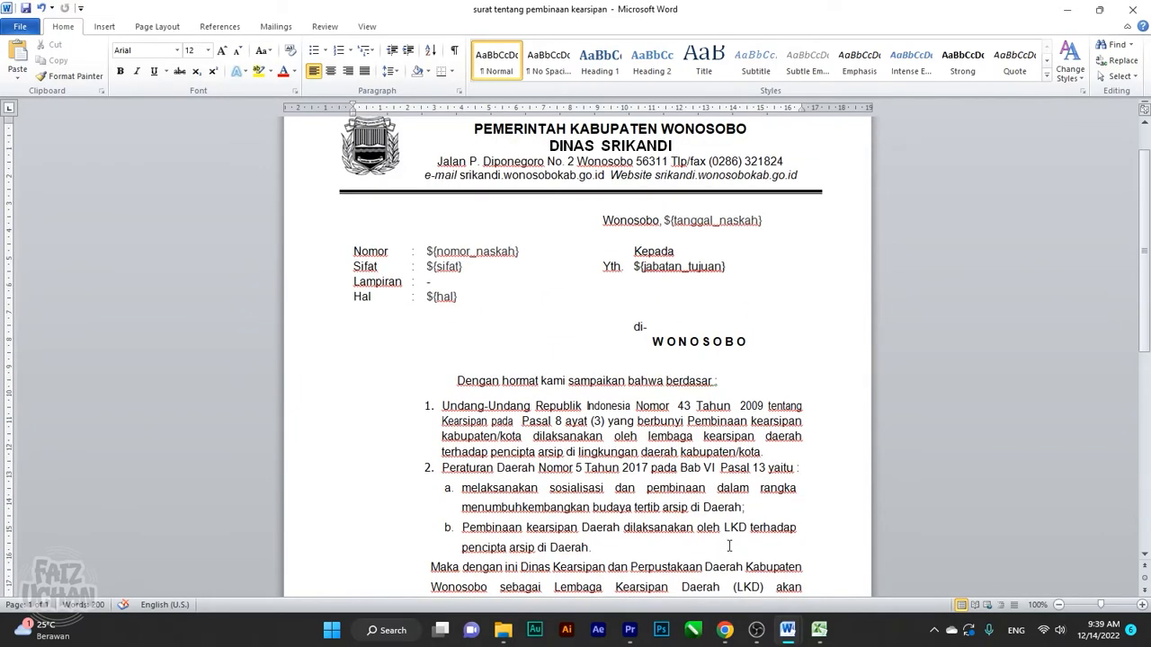
Back in SRIKANDI, open Pengaturan > Daftar Penandatanganan and delete the only signer
click(725, 629)
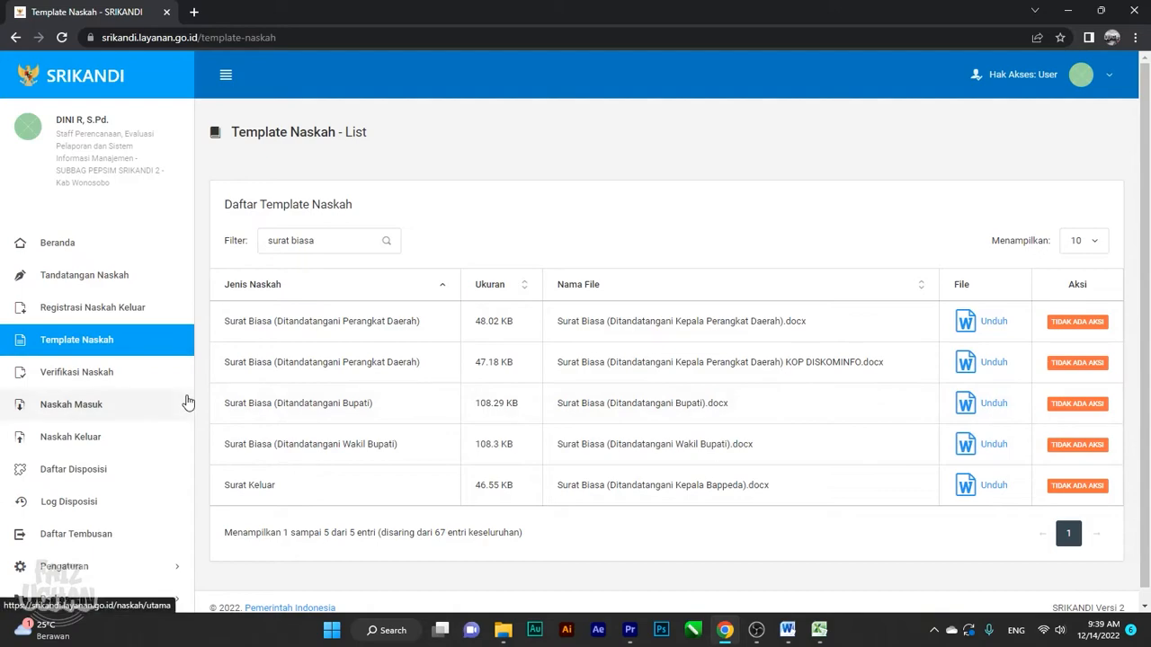
scroll(156, 386, down, 1)
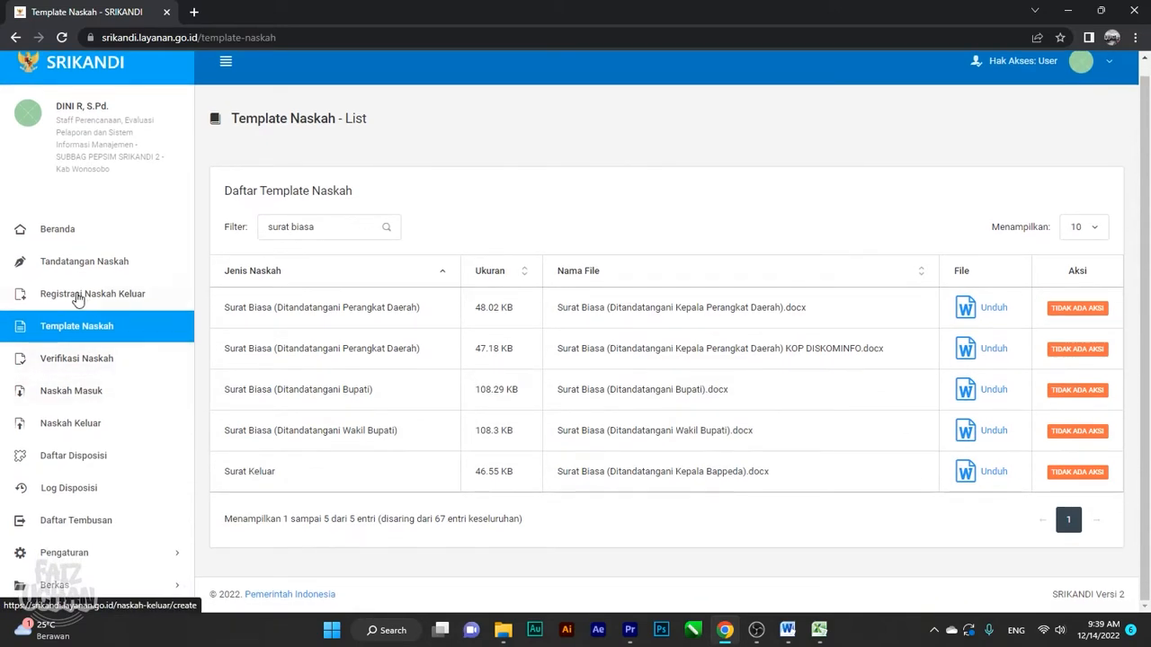
click(103, 553)
scroll(101, 479, down, 3)
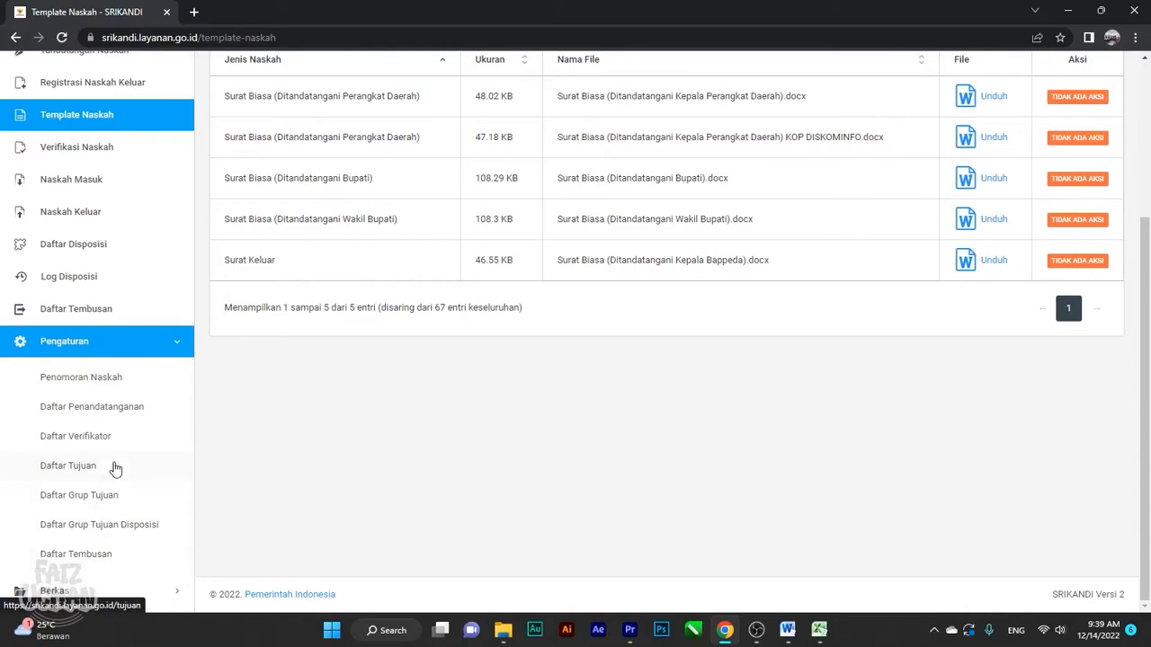
click(114, 412)
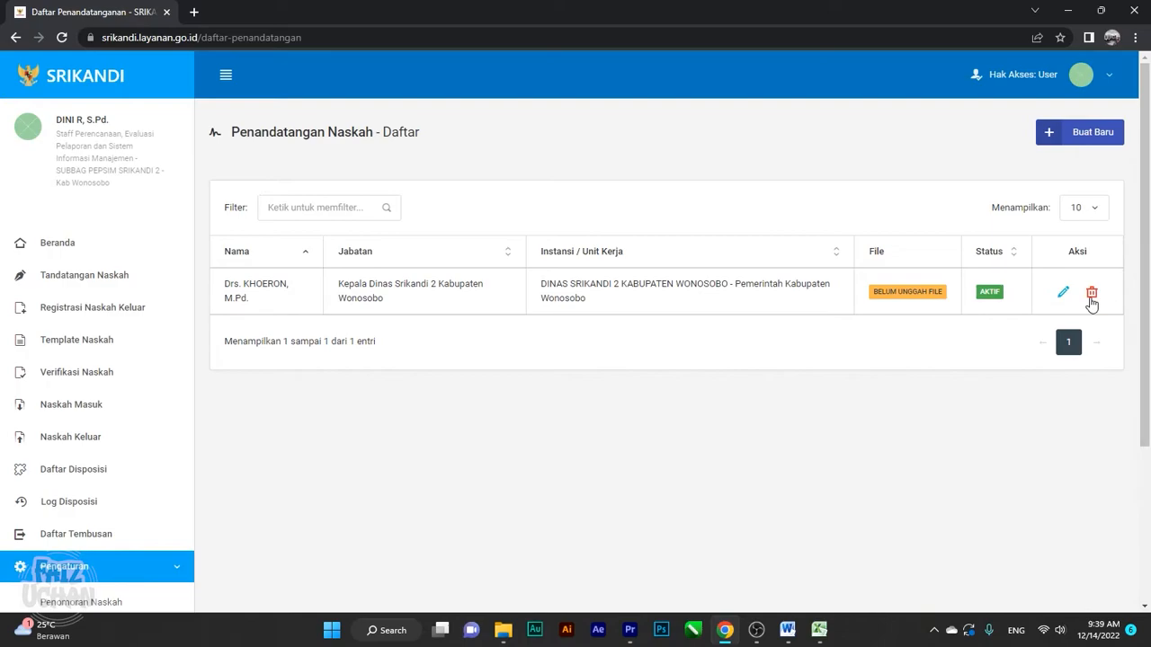
click(1092, 292)
Confirm the signer deletion with 'Ya, Hapus!' and reload the signers list
click(548, 399)
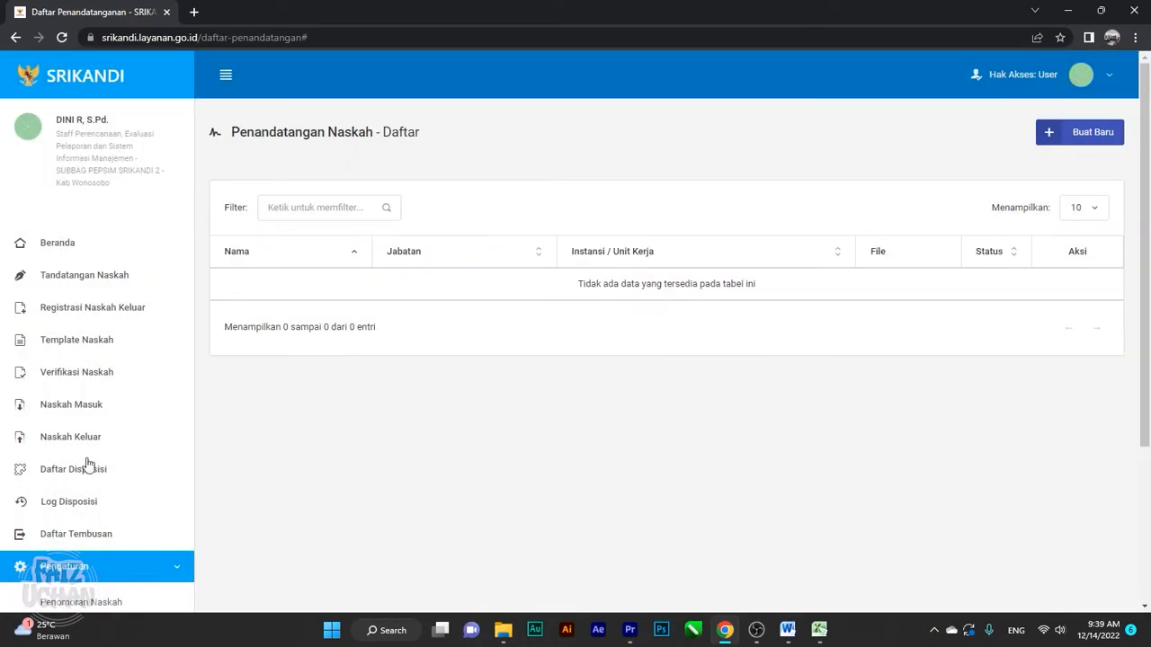
scroll(110, 532, down, 2)
click(142, 493)
scroll(481, 297, down, 3)
scroll(485, 297, up, 3)
Create a new signer, choosing the Kepala Dinas Srikandi 2, and save it
click(1081, 147)
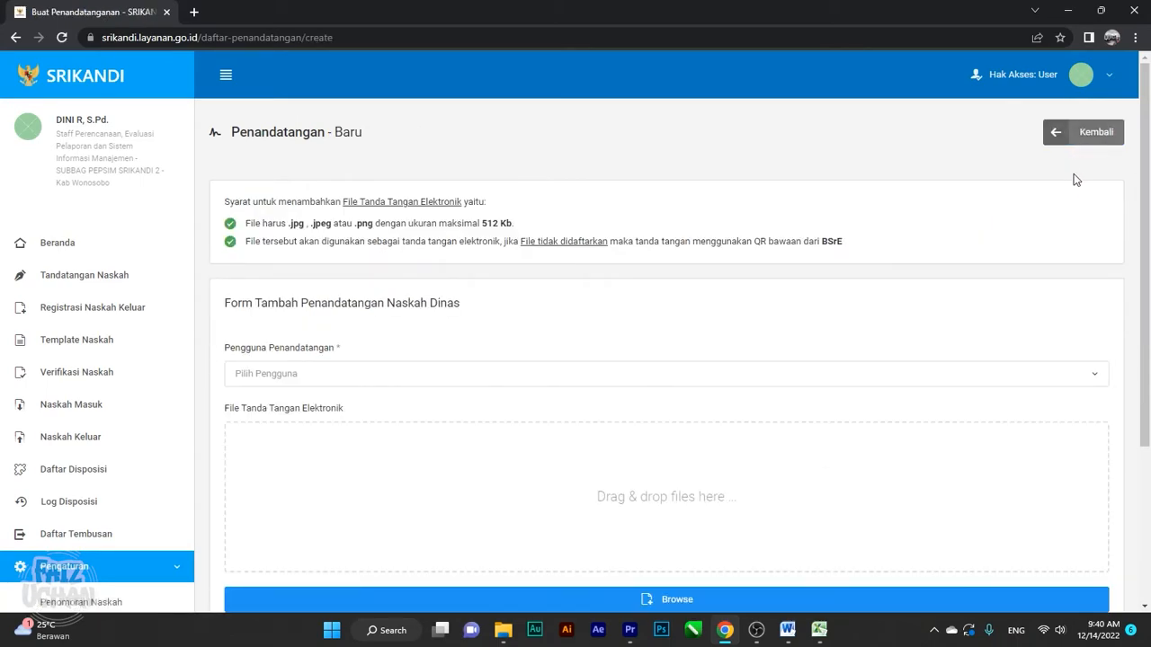
click(403, 386)
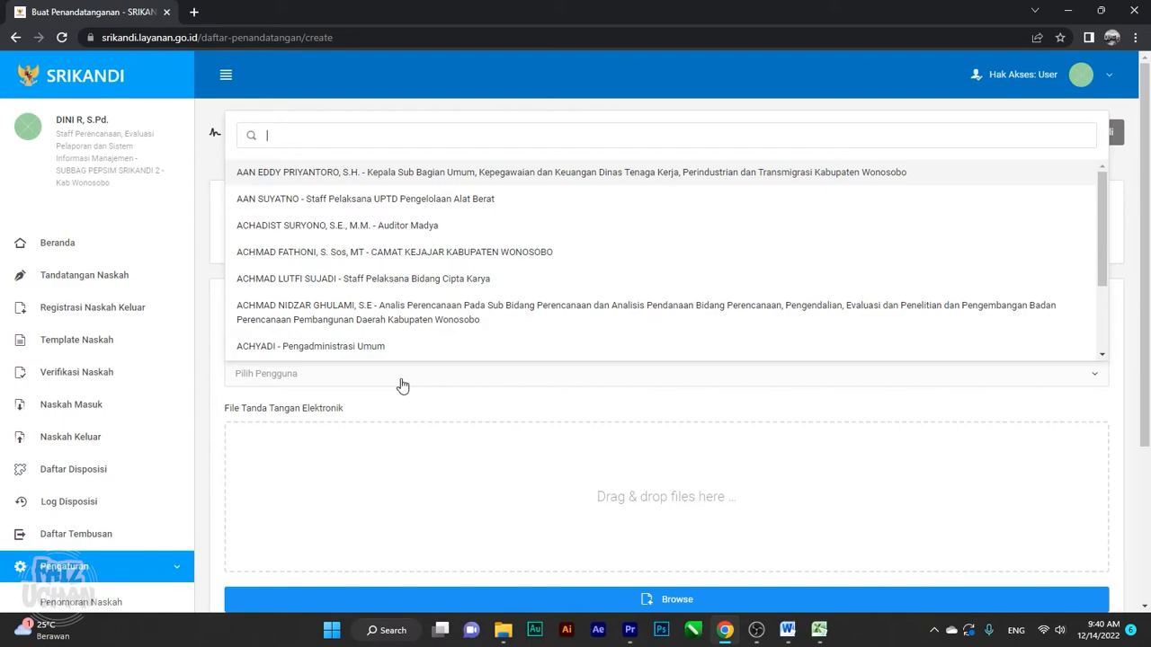
text(dinas srik)
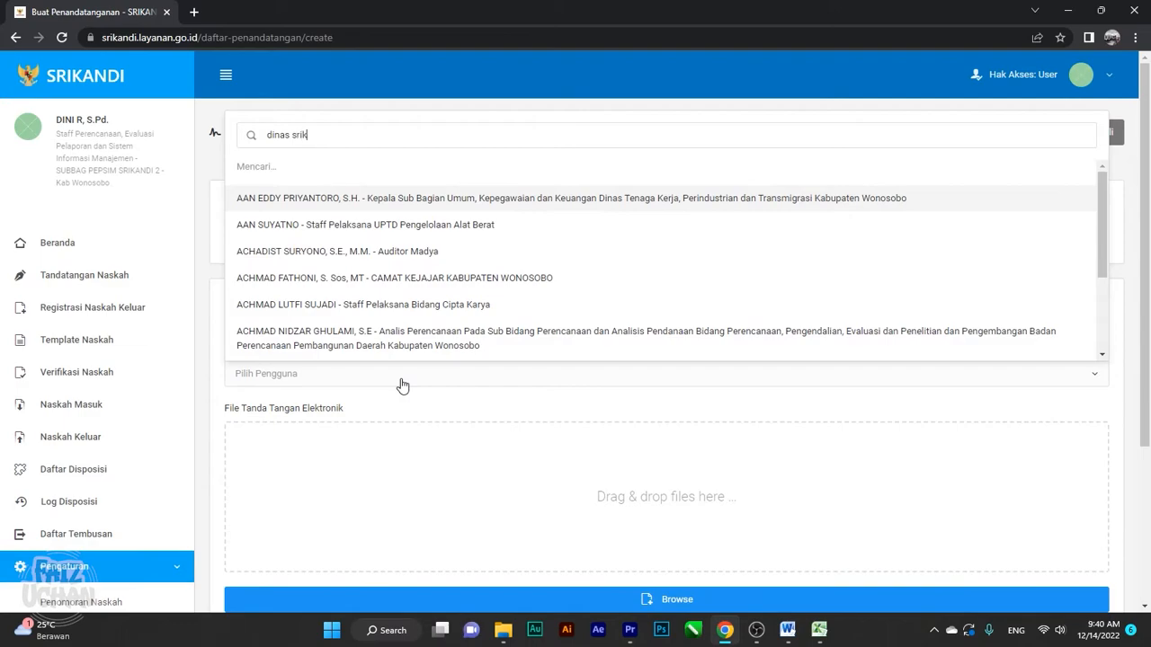
text(i 2)
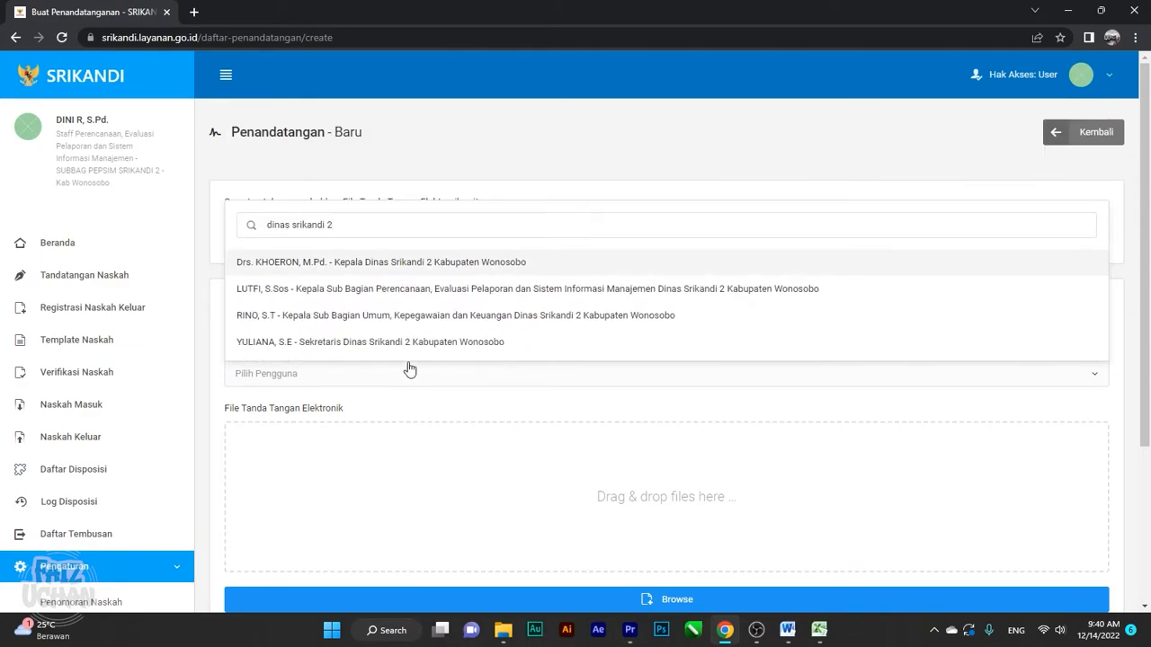
click(383, 263)
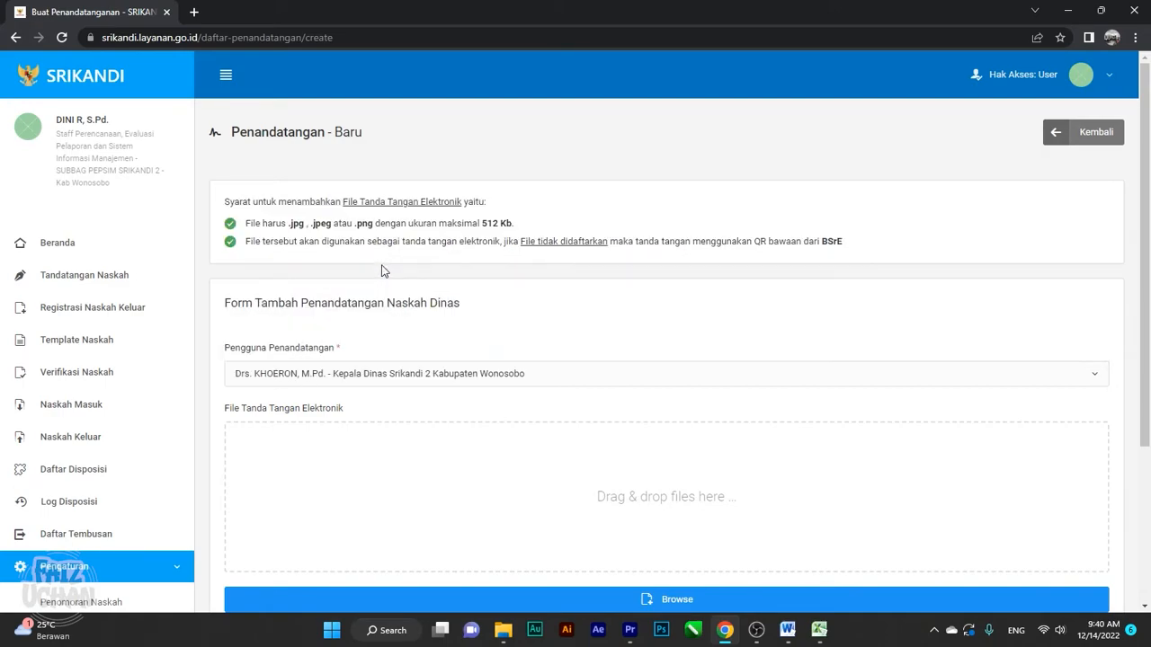
scroll(391, 285, down, 3)
scroll(391, 292, up, 1)
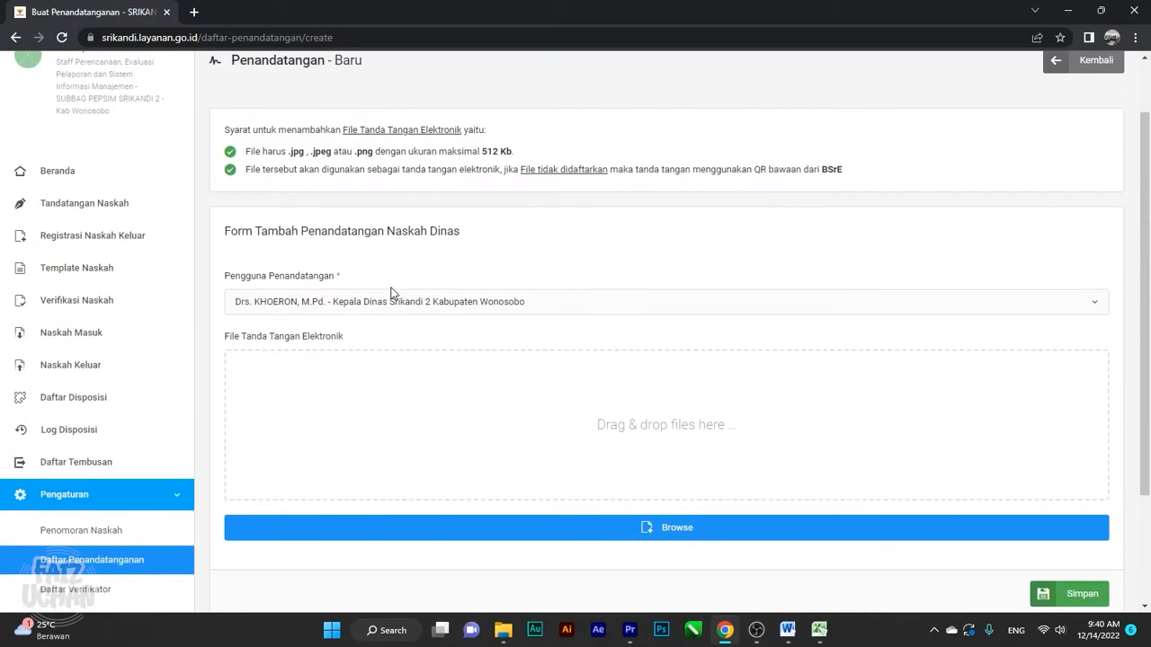
scroll(390, 295, down, 2)
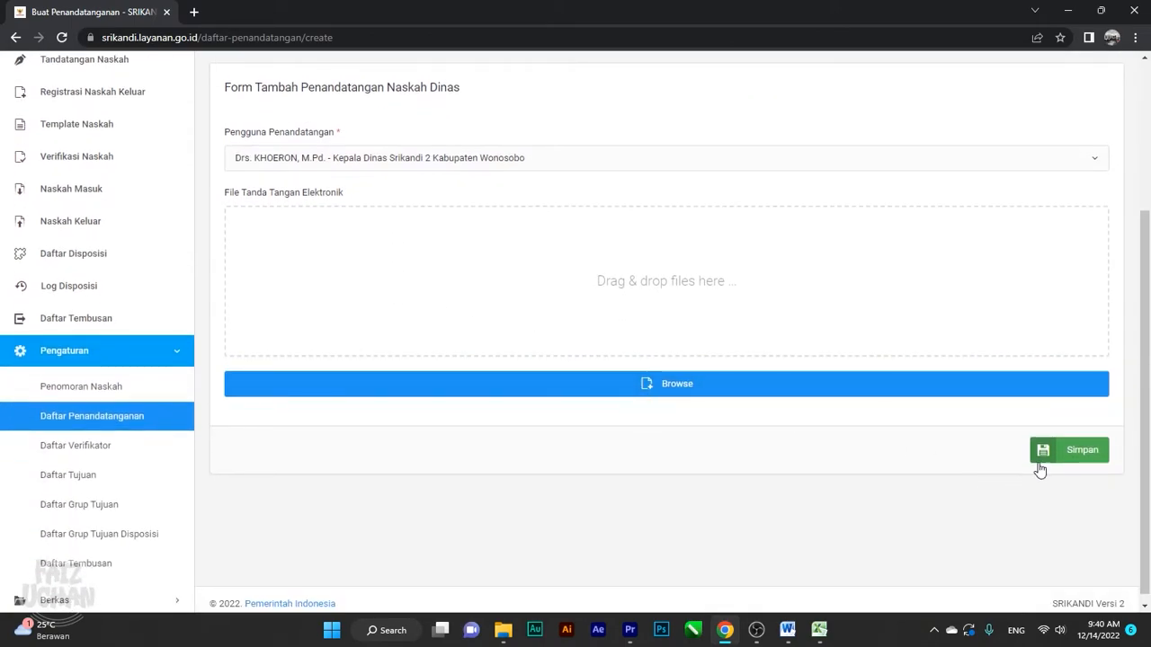
click(1083, 459)
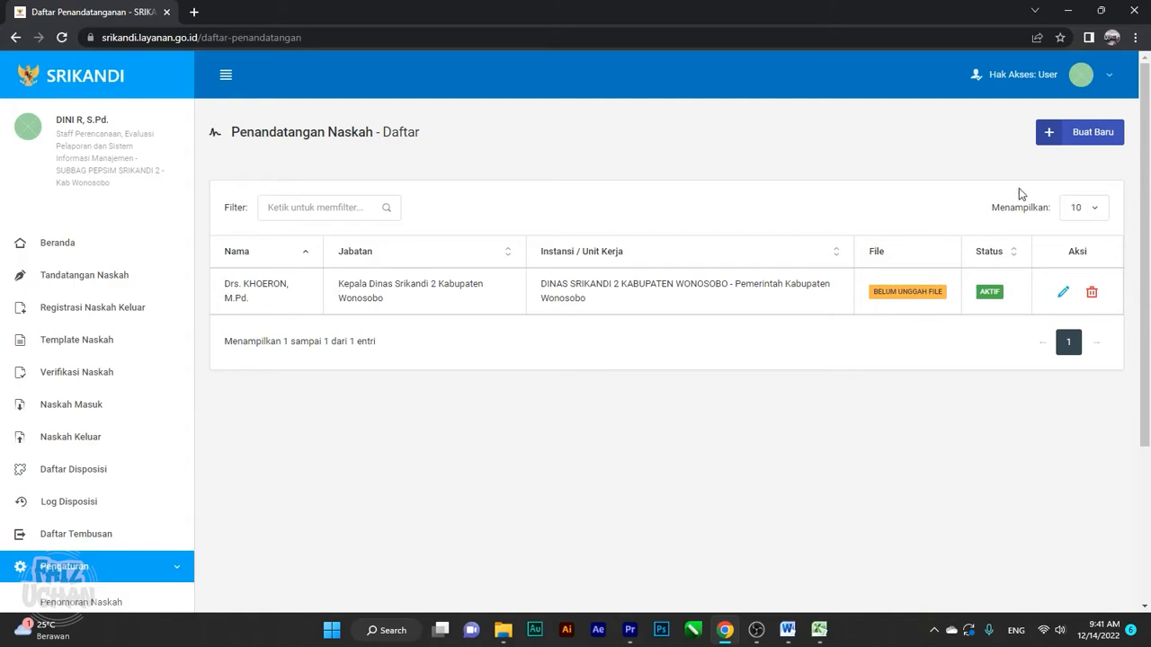
Leave the new-signer form and open the Daftar Verifikator list
click(1069, 137)
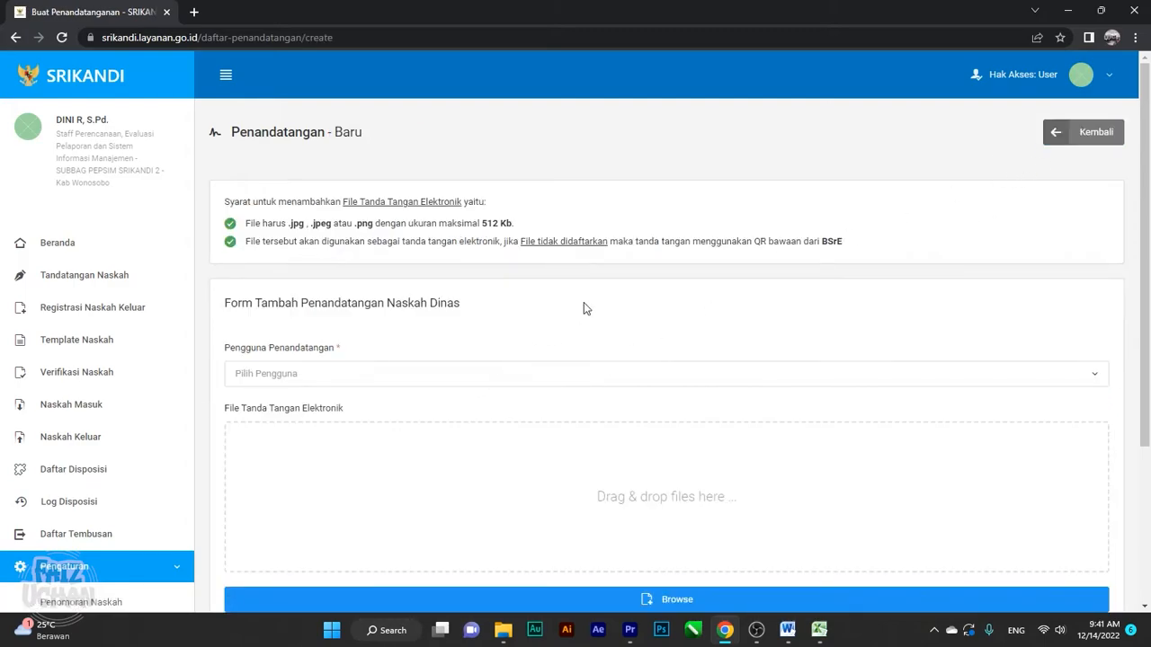
click(1066, 132)
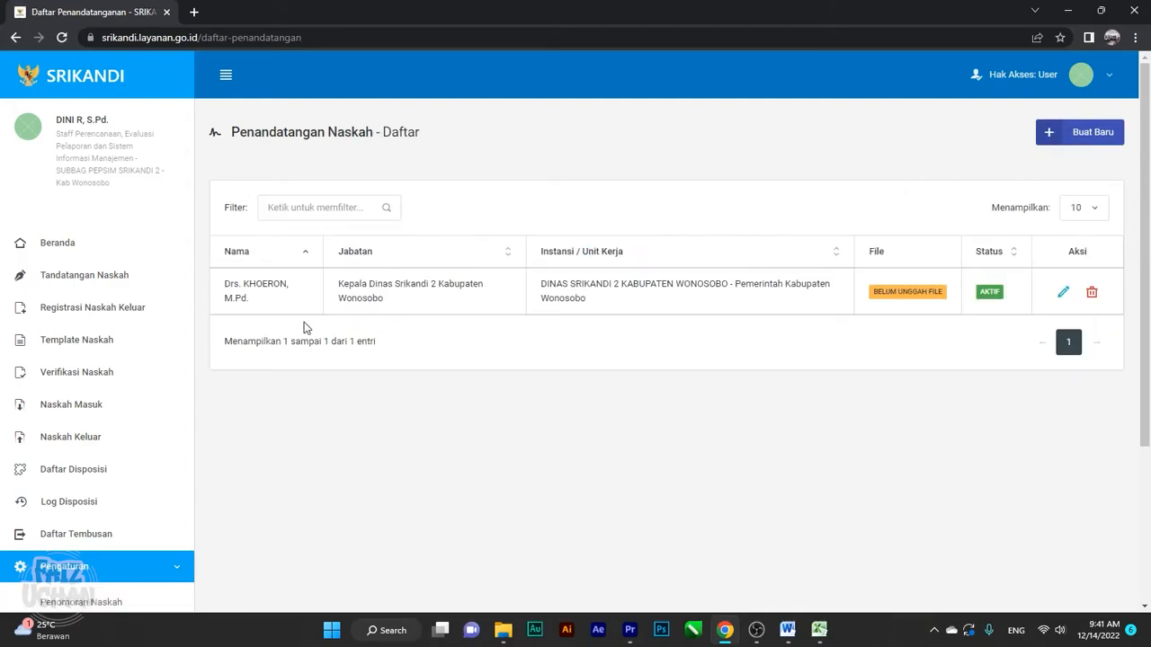
scroll(270, 330, down, 3)
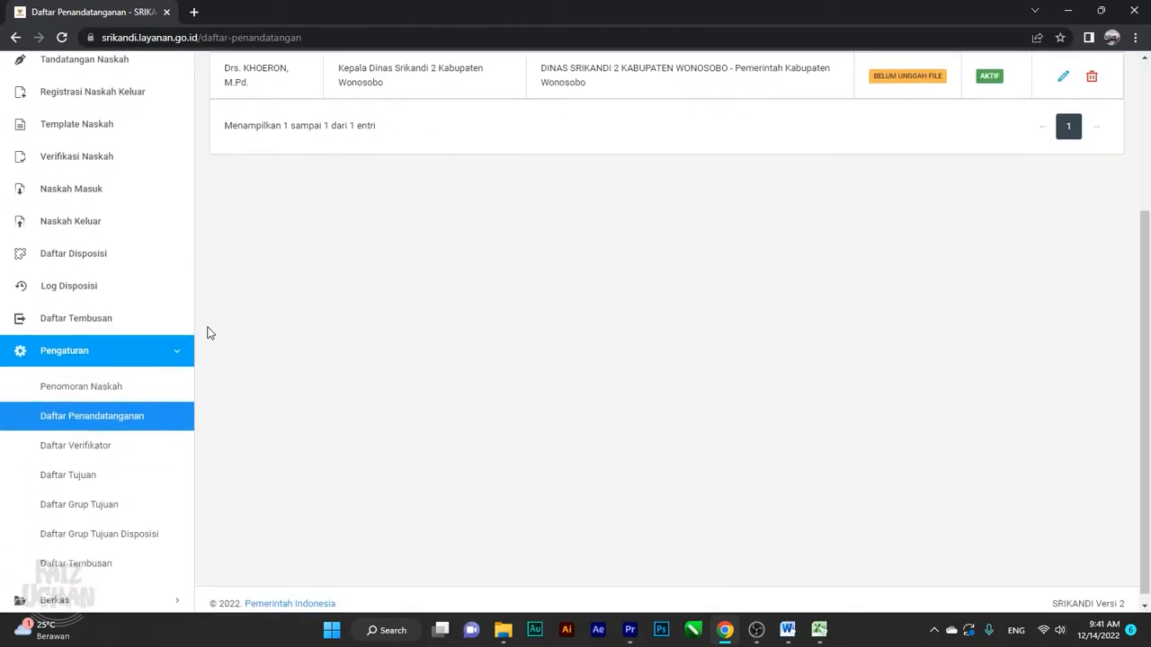
click(102, 447)
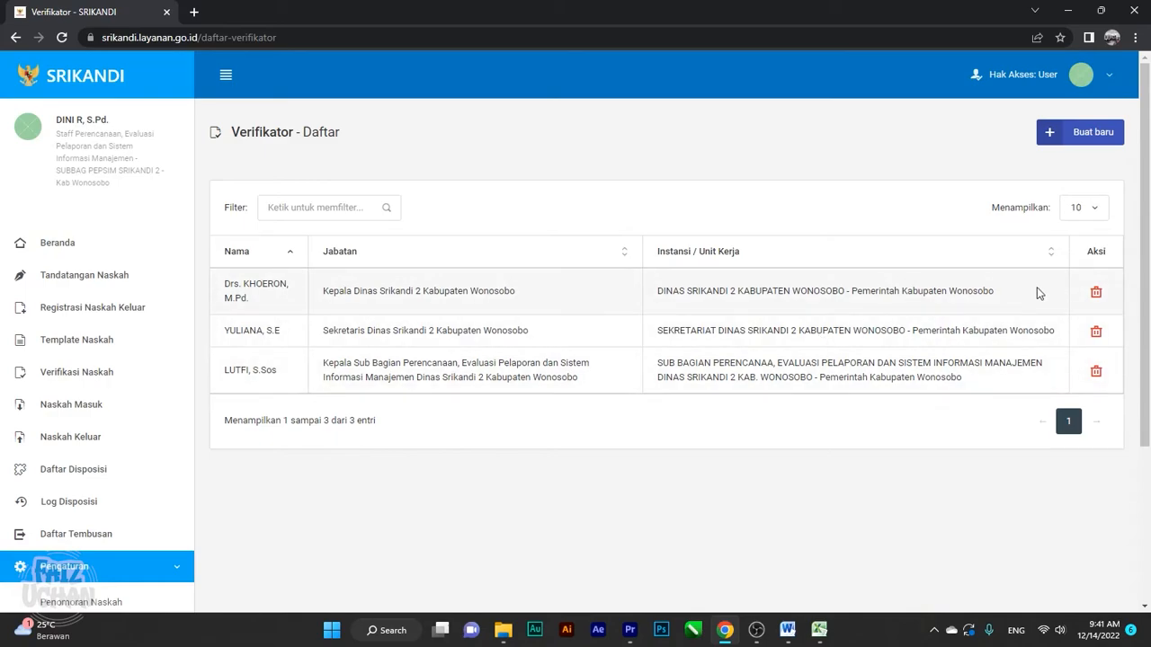
Delete all three verifiers, confirming each removal with 'Ya, Hapus!'
click(1096, 292)
click(548, 400)
right_click(555, 396)
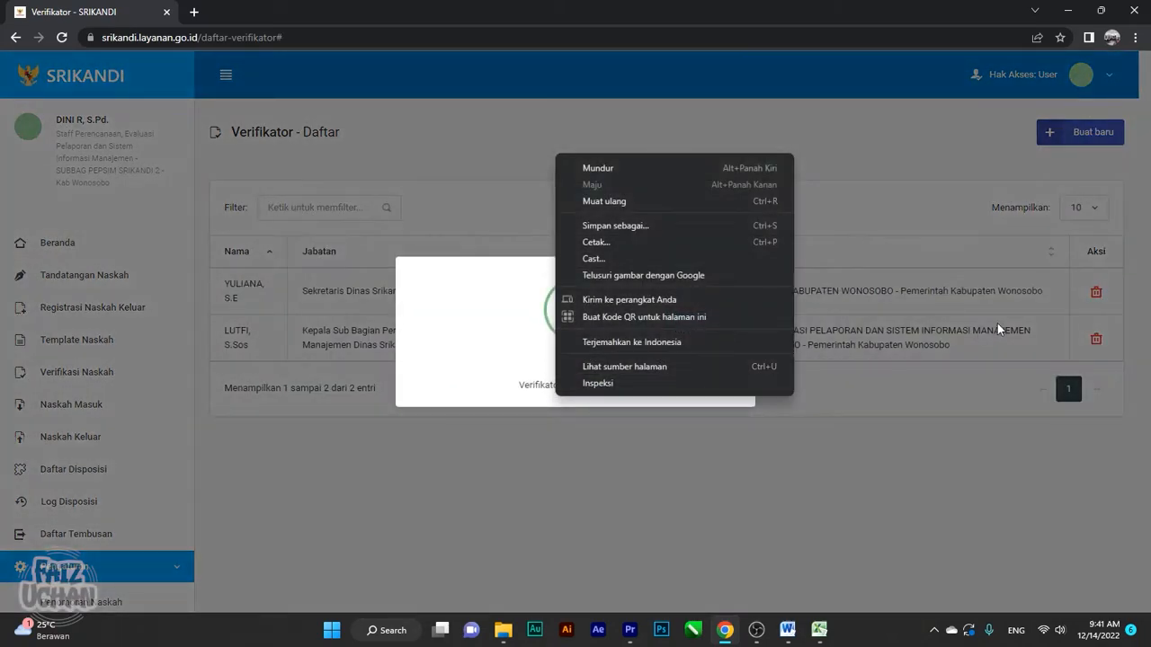
click(814, 432)
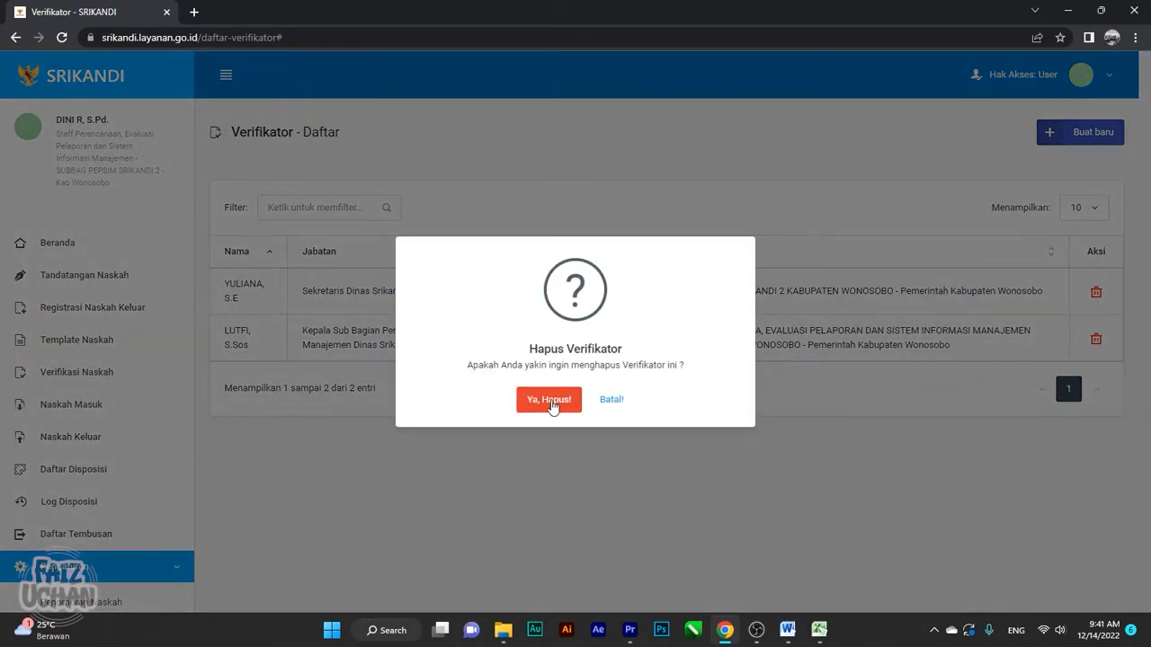
click(552, 403)
click(1093, 294)
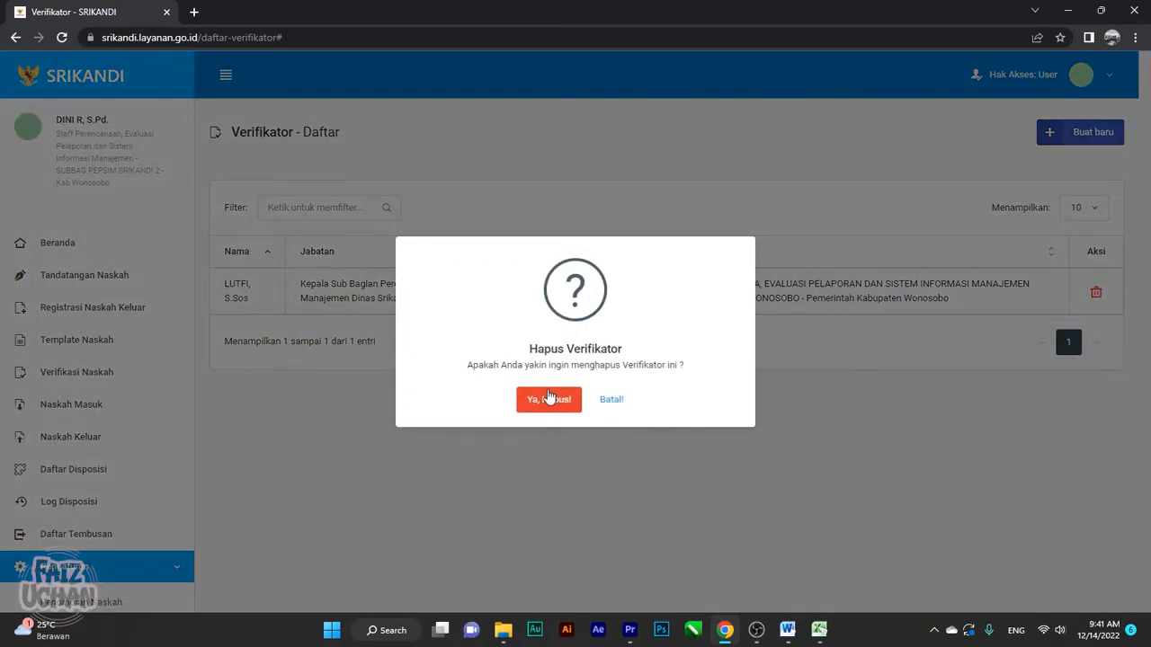
click(550, 399)
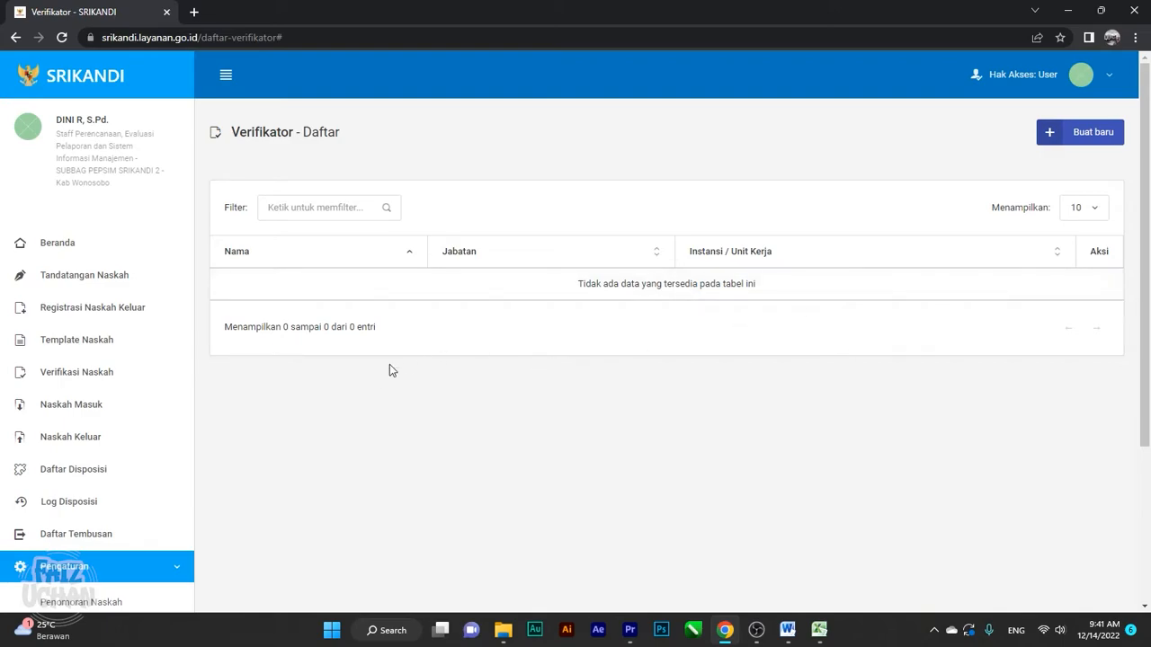
scroll(382, 373, down, 3)
scroll(389, 369, up, 3)
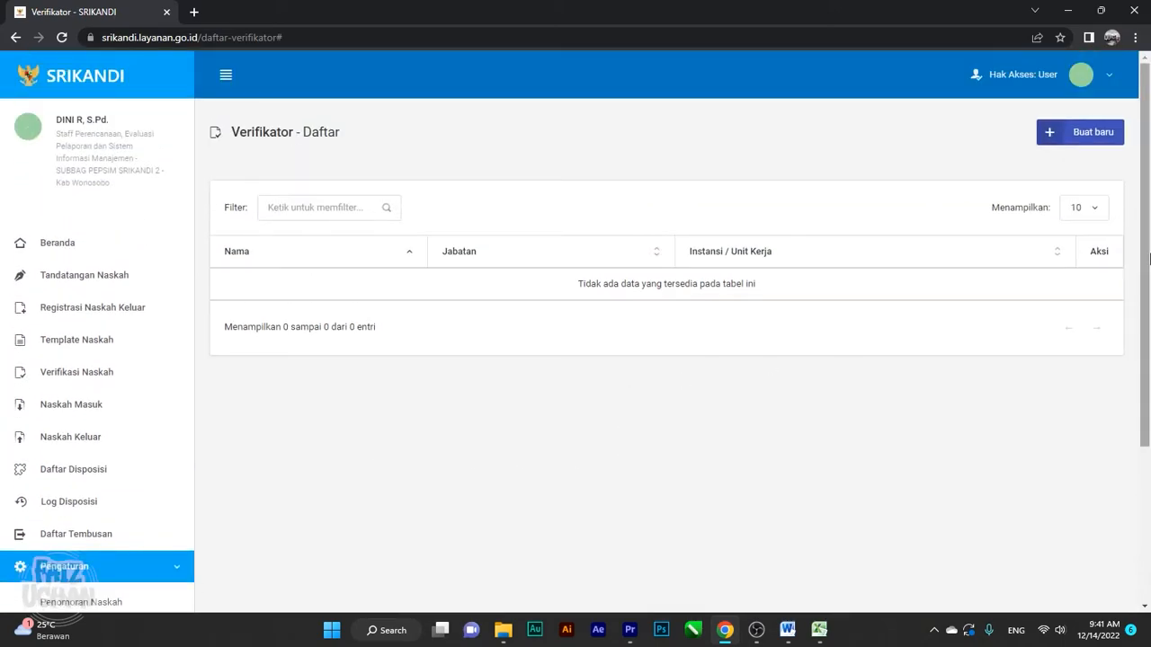
click(1088, 145)
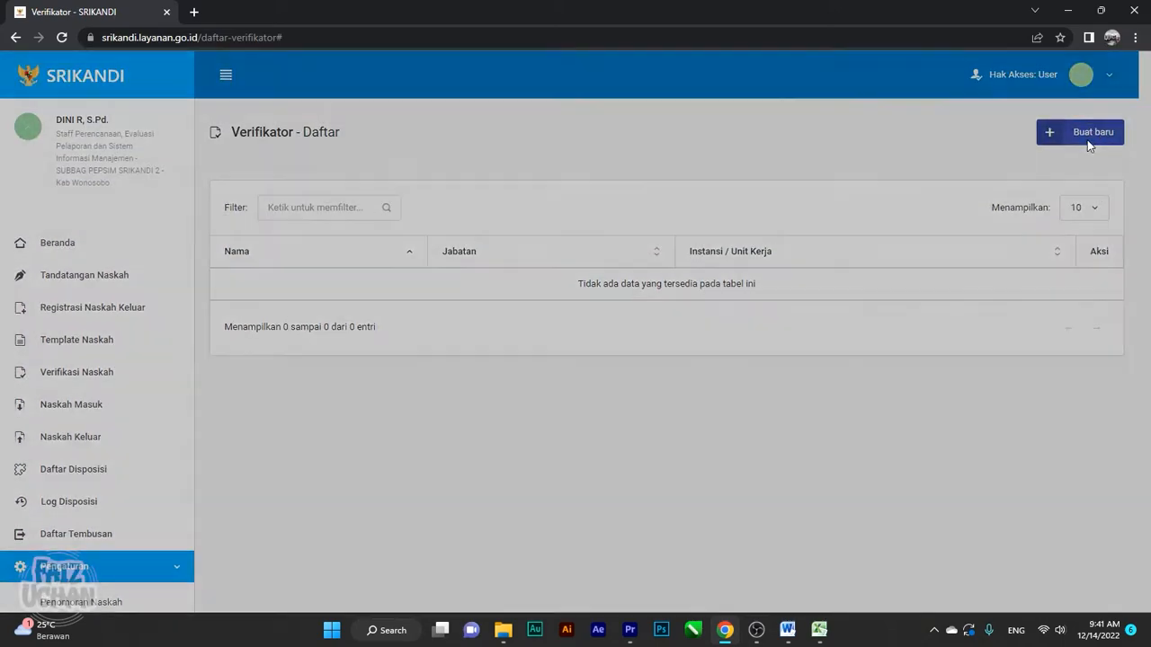
Search by name and save Dinas Srikandi 2's planning sub-section head as verifier
click(518, 158)
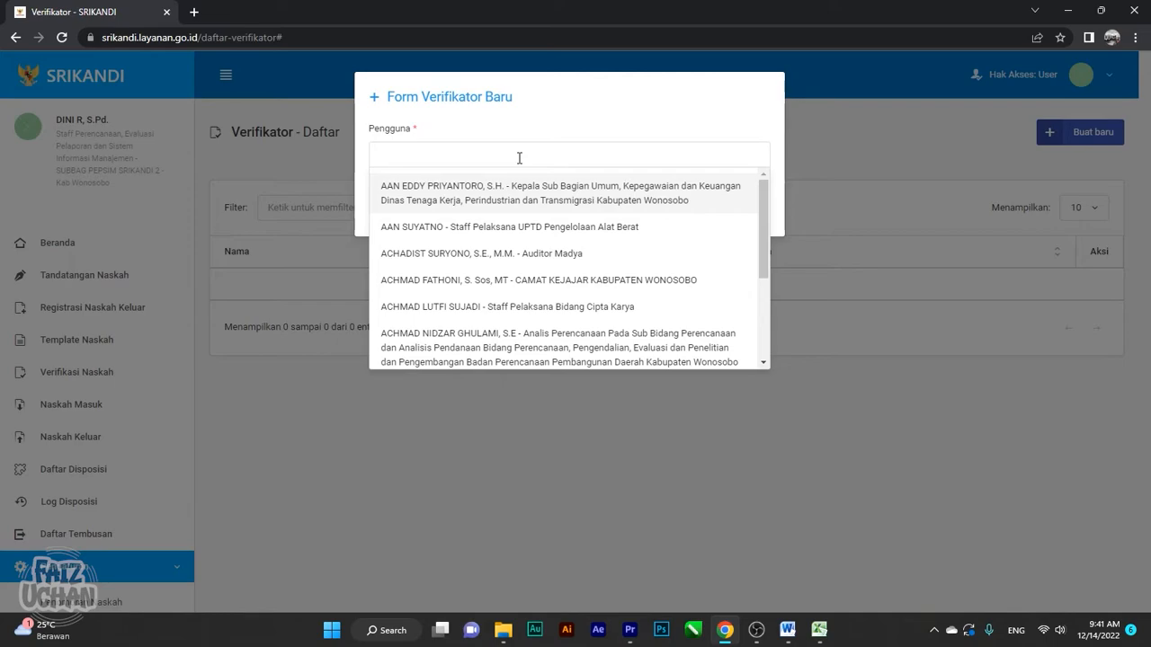
text(lutfi)
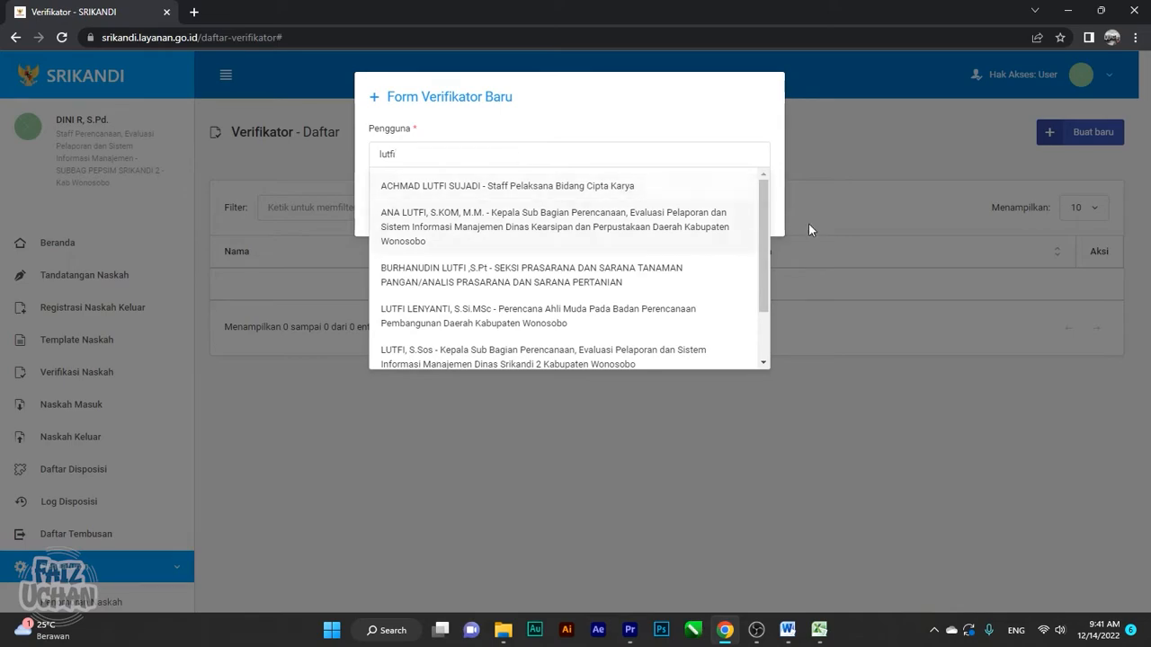
scroll(630, 225, down, 2)
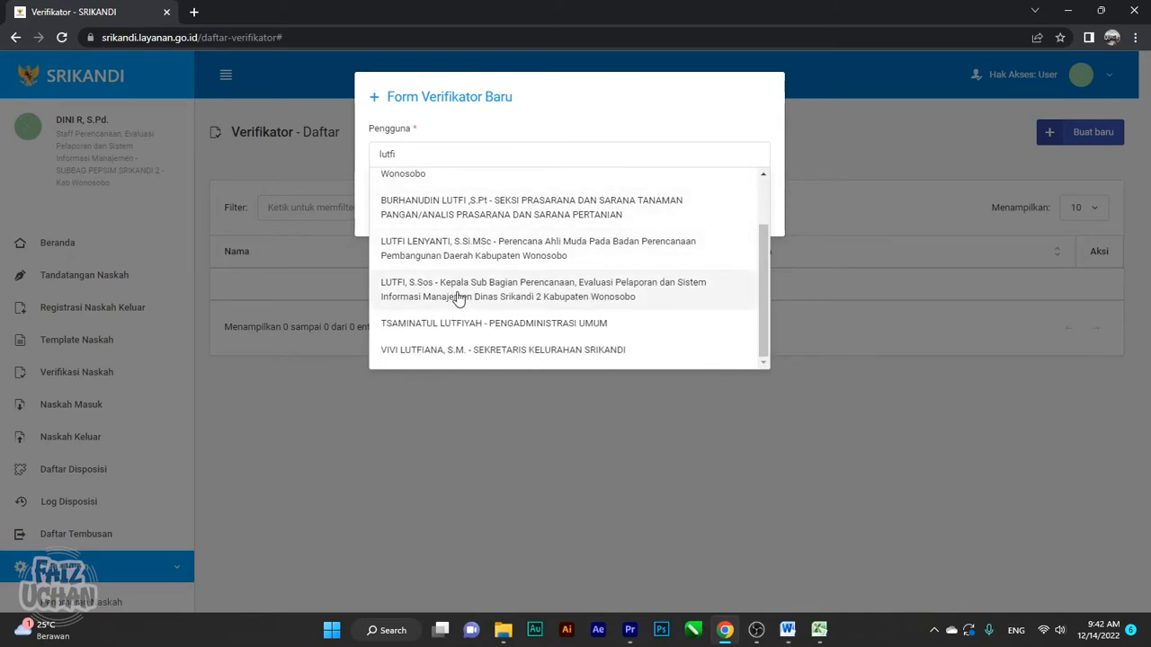
click(616, 296)
click(760, 250)
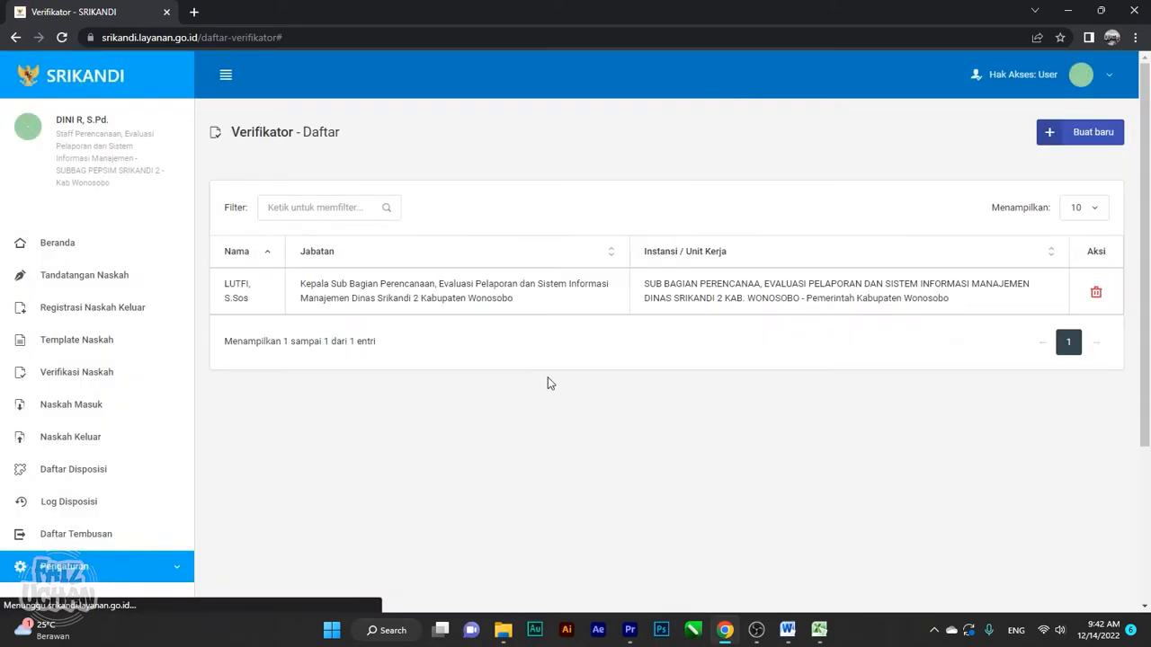
Add the Sekretaris Dinas Srikandi 2 as a verifier, searching 'sekretaris dinas srikandi'
click(1104, 136)
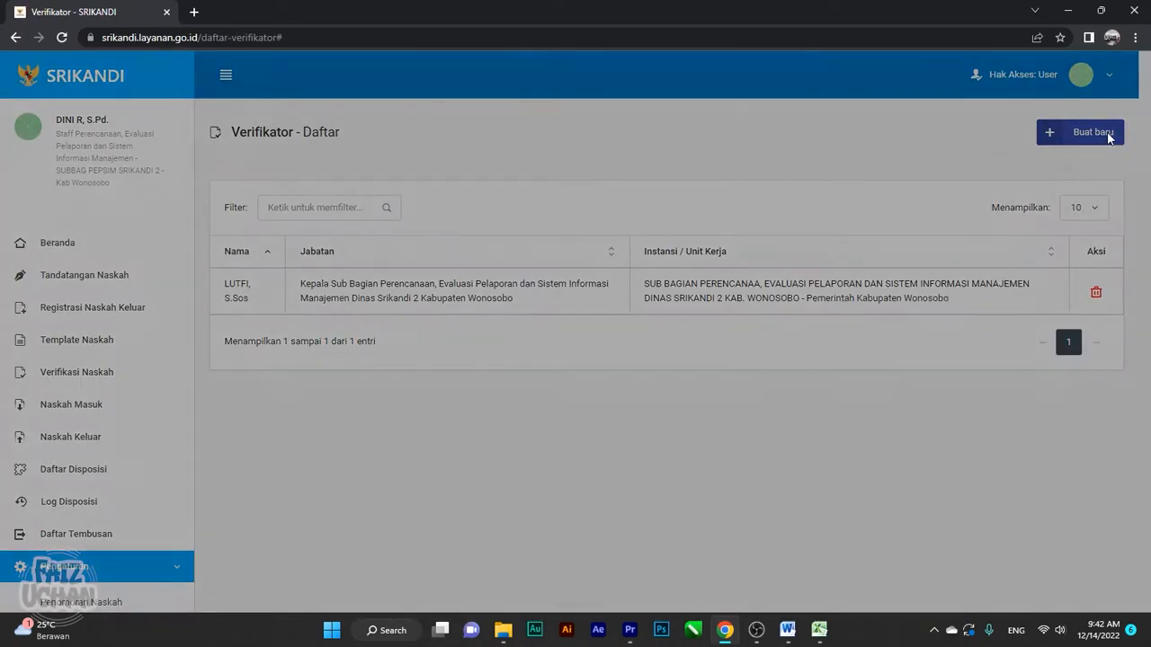
click(514, 161)
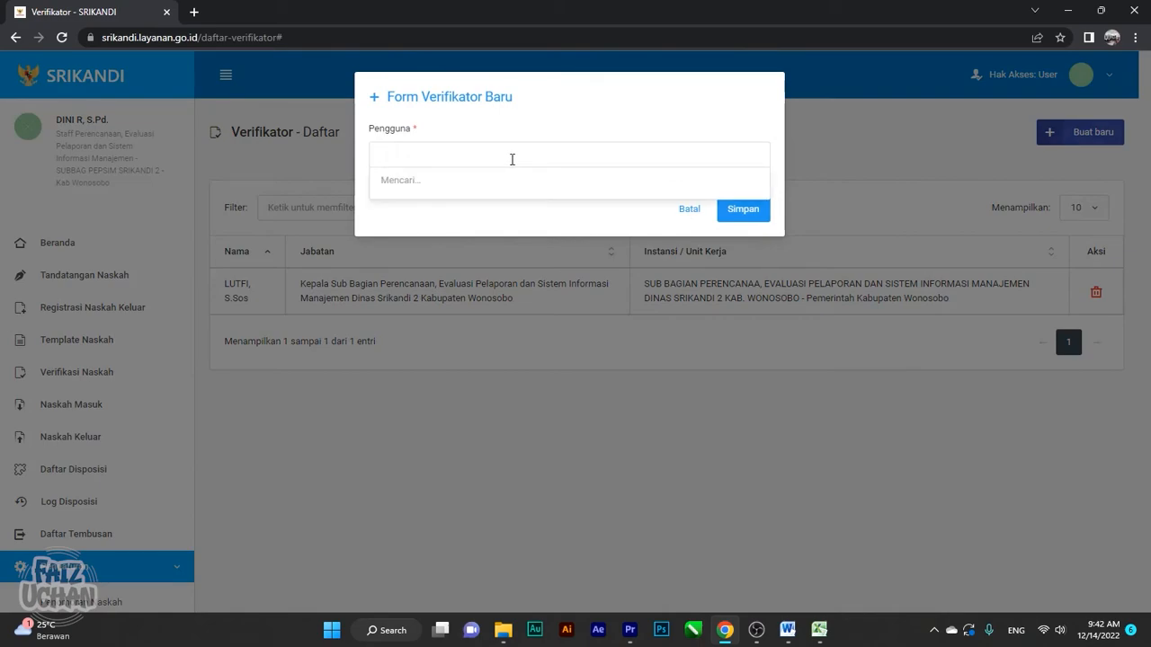
text(s)
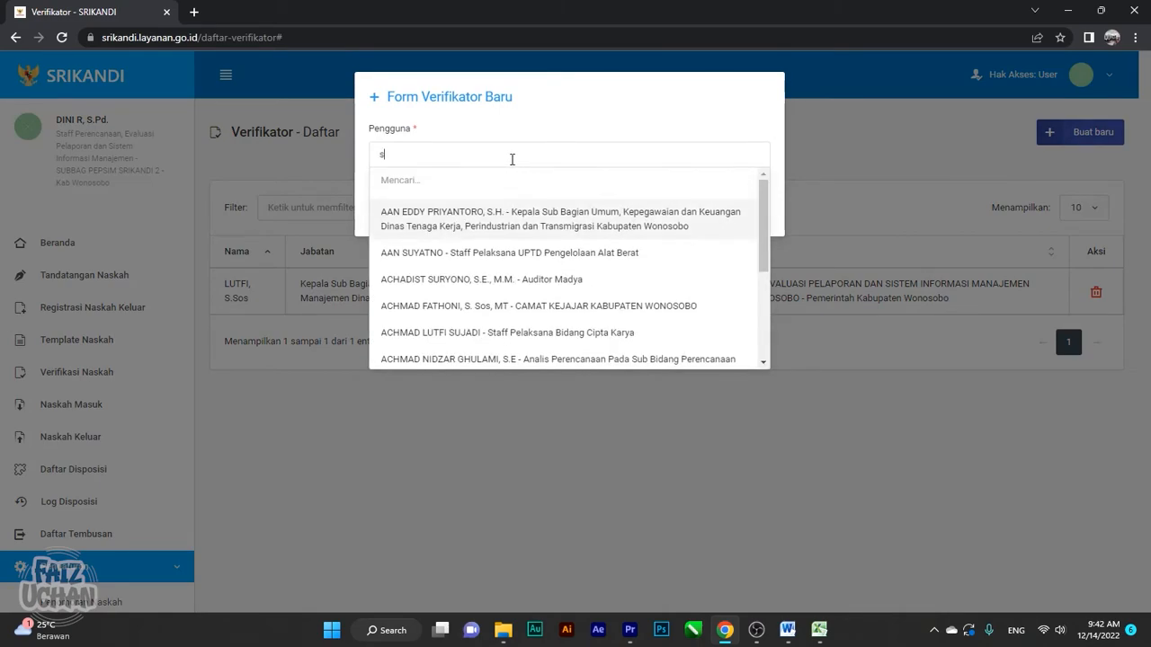
text(ekretaris dinas sr)
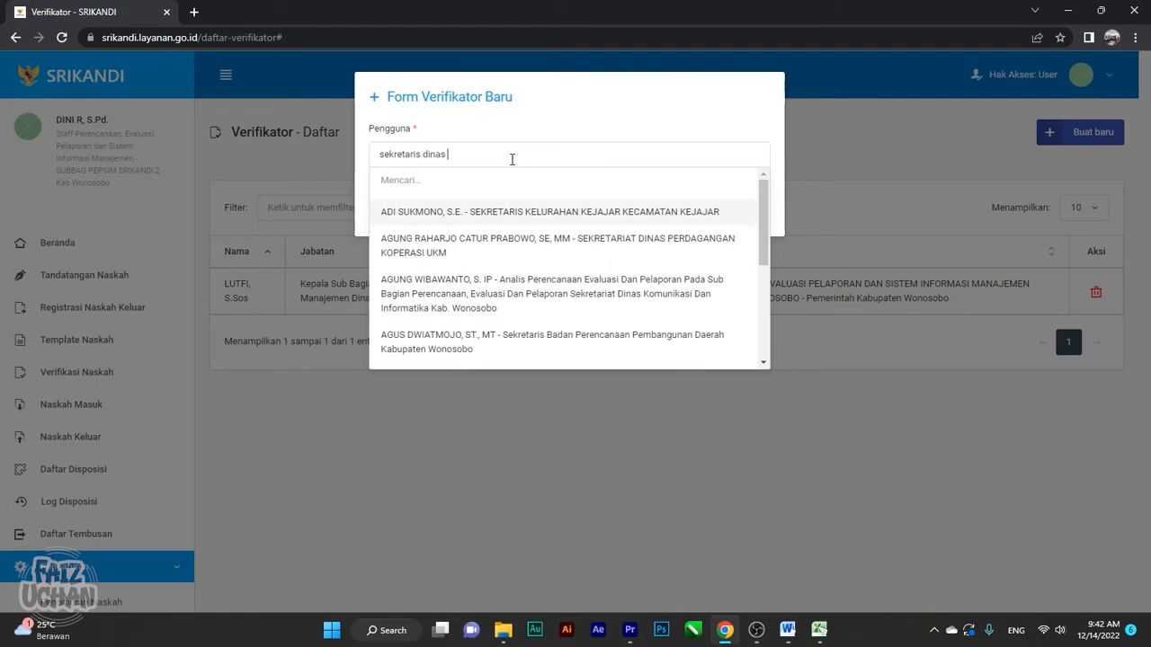
text(ikandi)
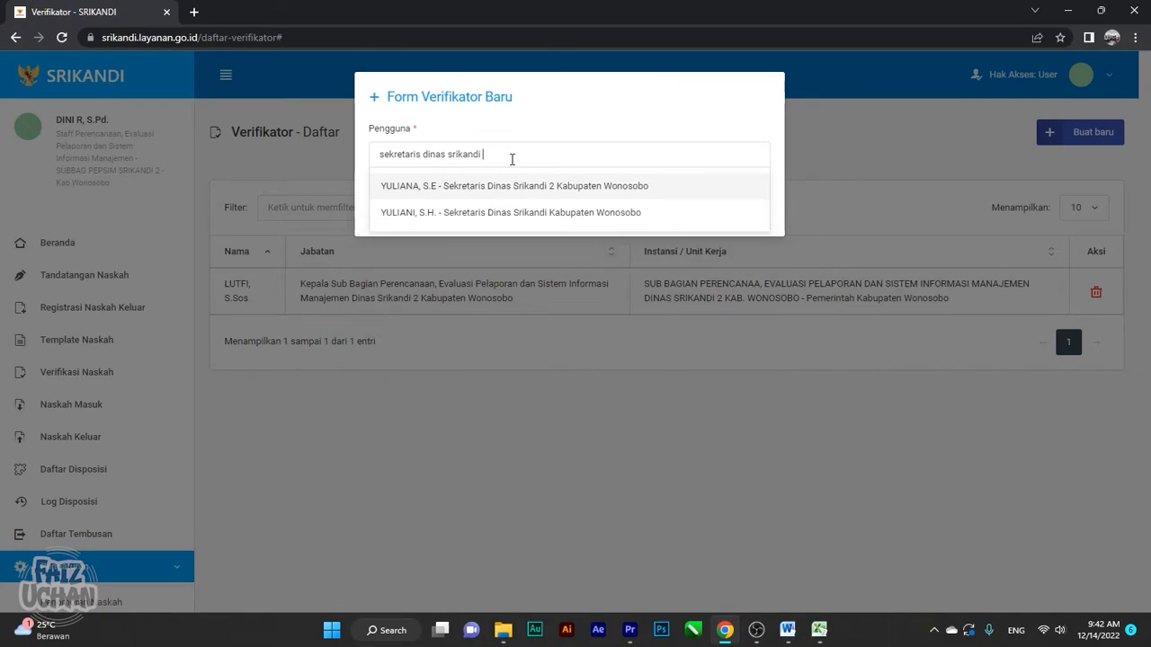
click(544, 187)
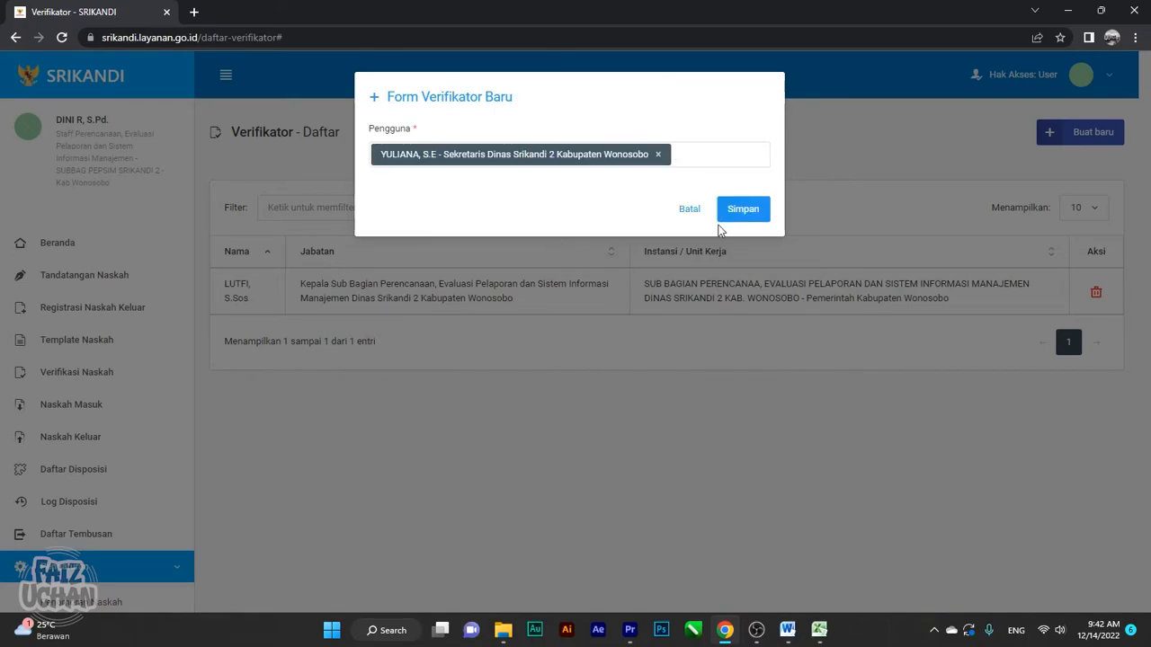
click(743, 211)
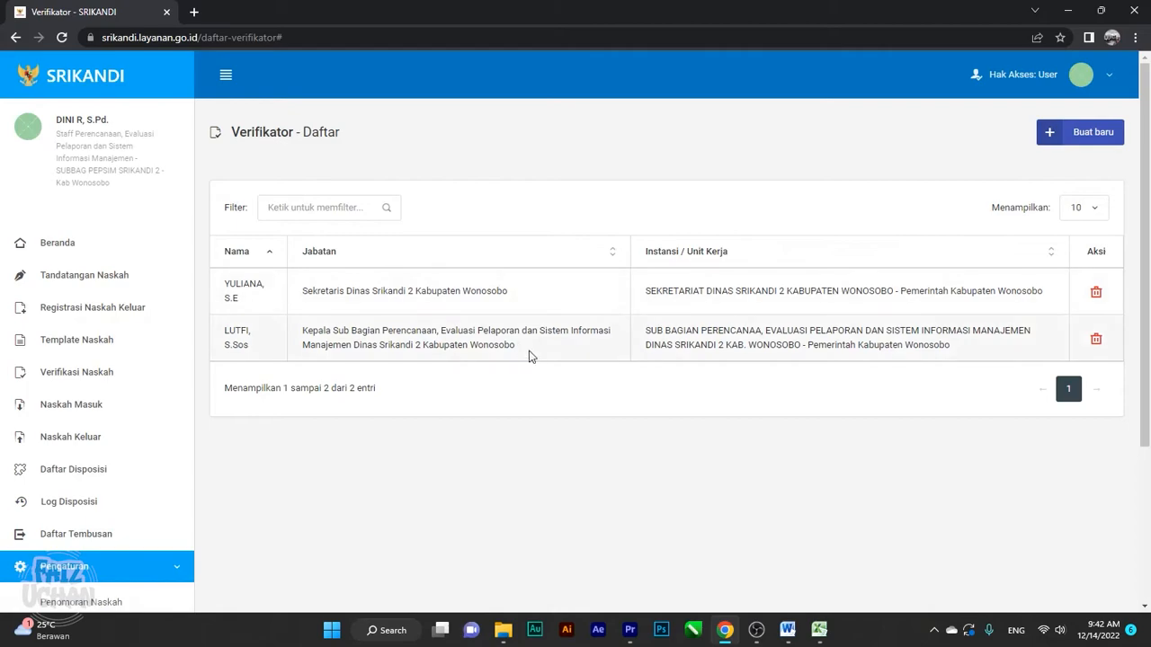
scroll(508, 346, down, 1)
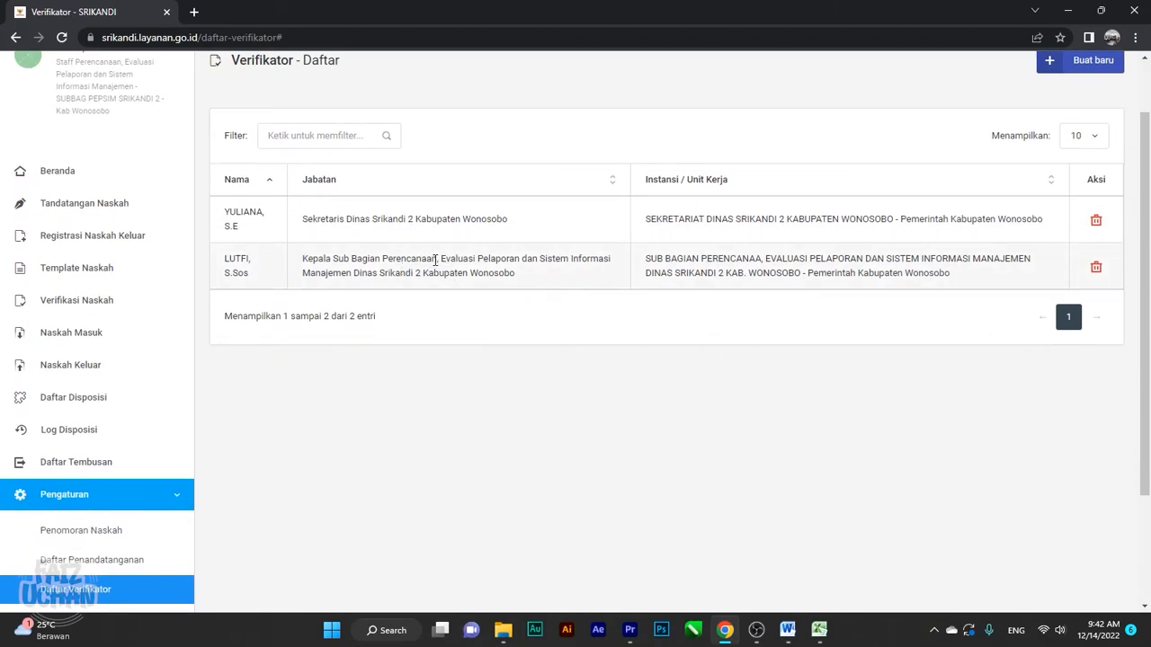
scroll(714, 268, up, 1)
Add the Kepala Dinas Srikandi 2 as a verifier, searching 'kepala dinas srikandi 2'
click(1087, 133)
click(445, 156)
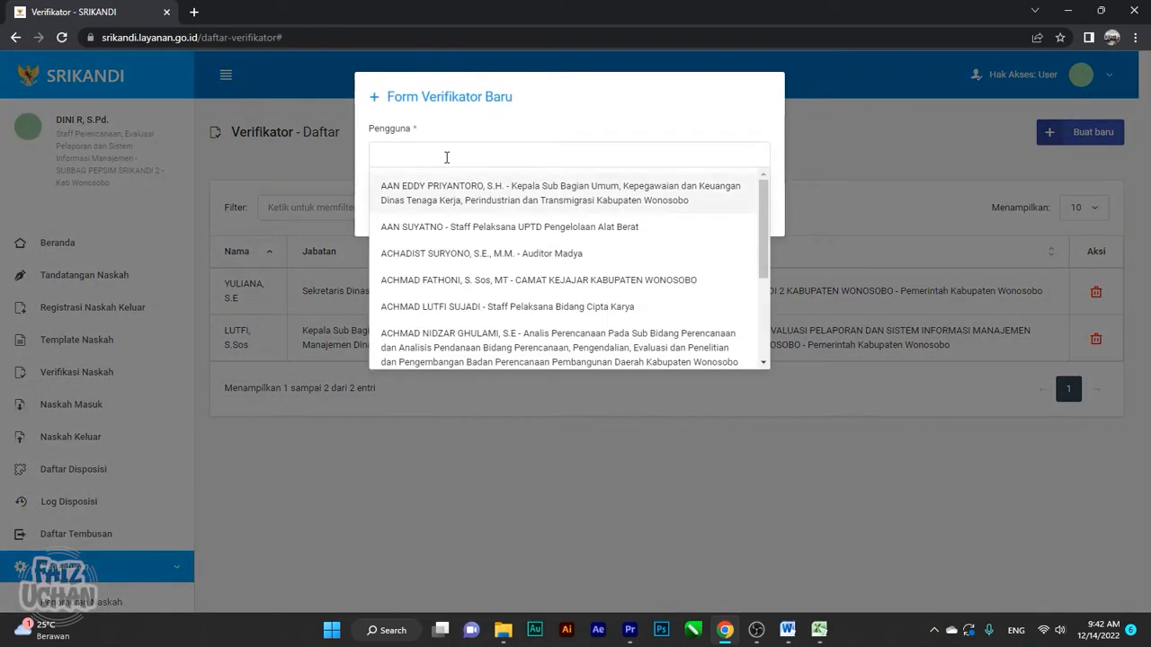
text(kepala dinas srikandi 2)
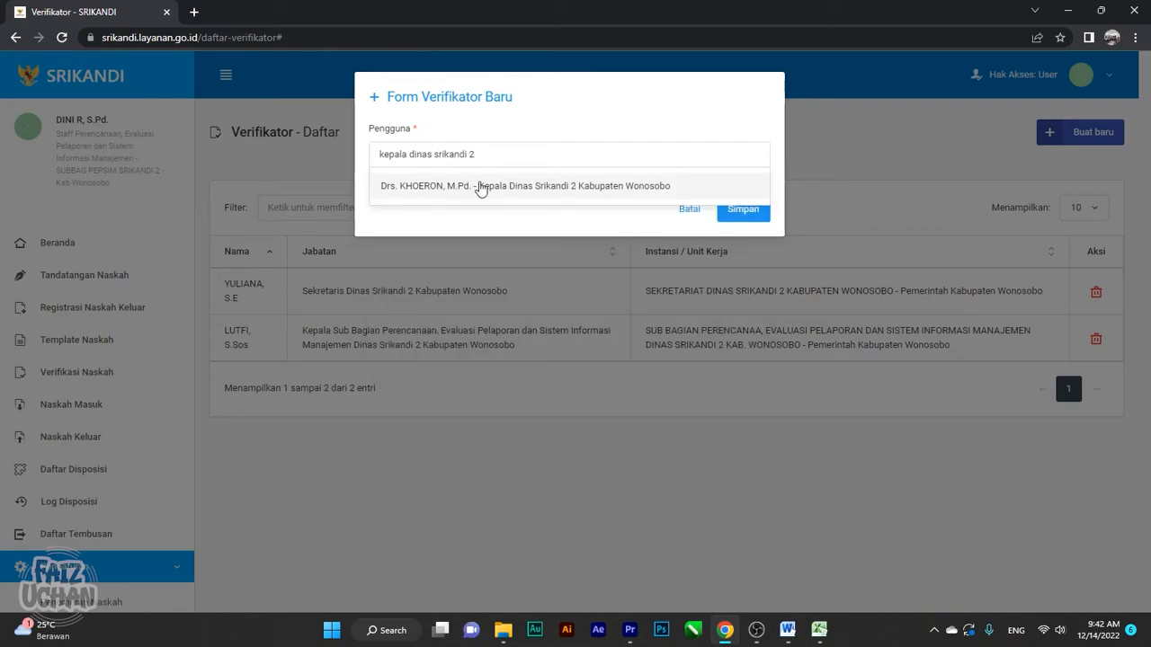
click(481, 189)
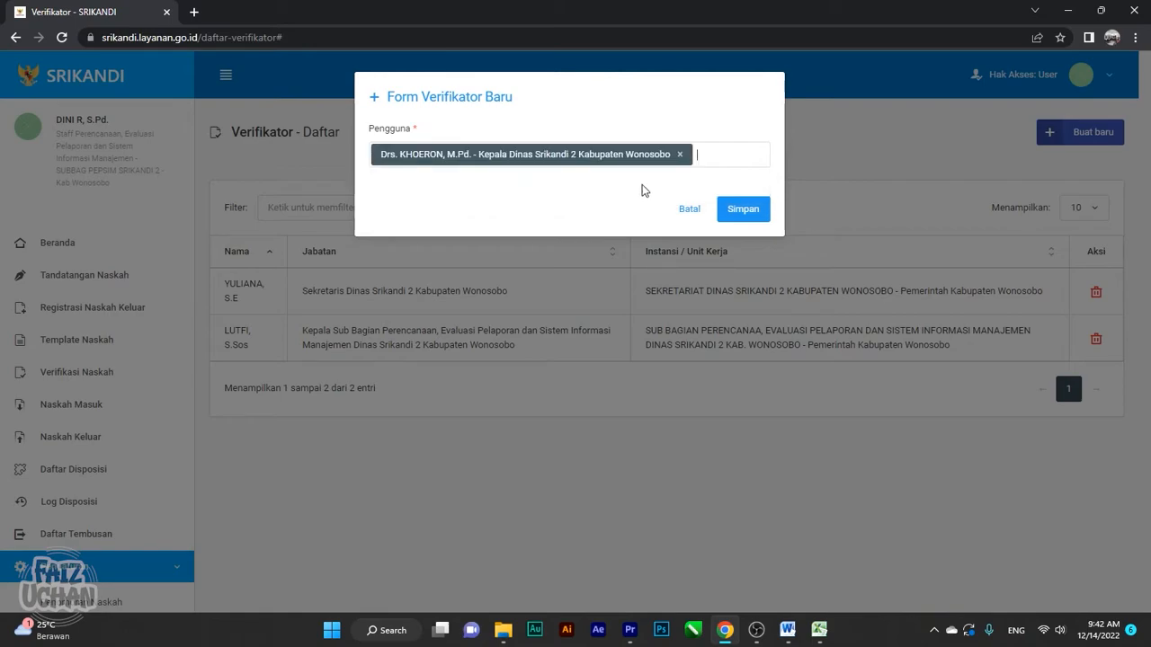
click(741, 211)
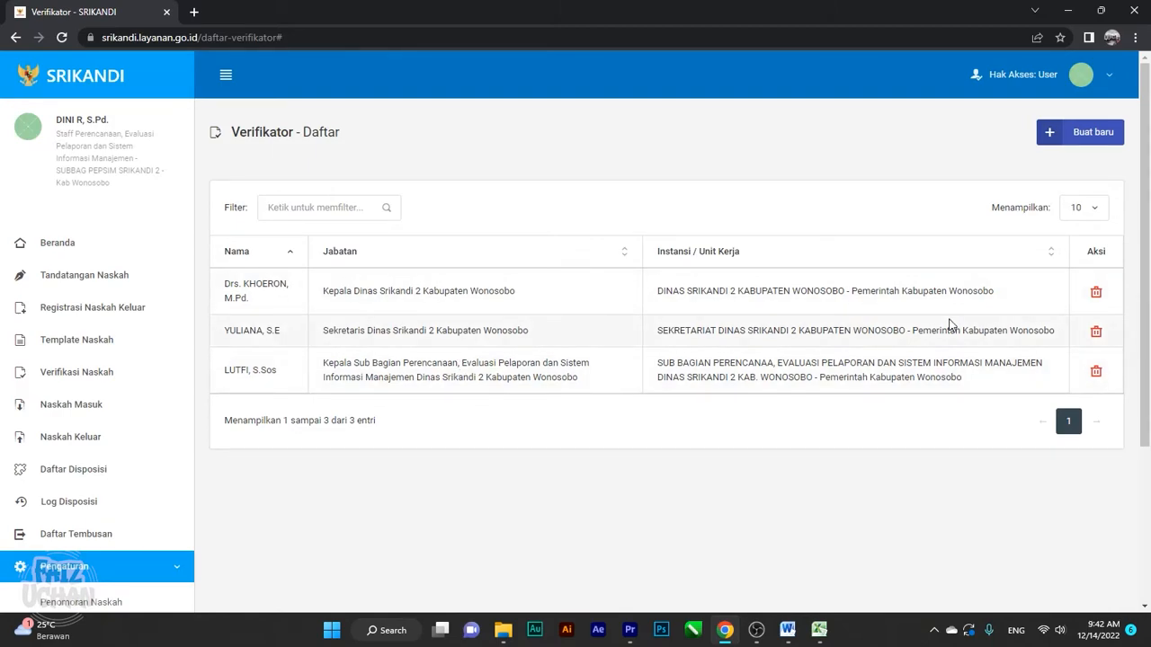
scroll(381, 410, down, 1)
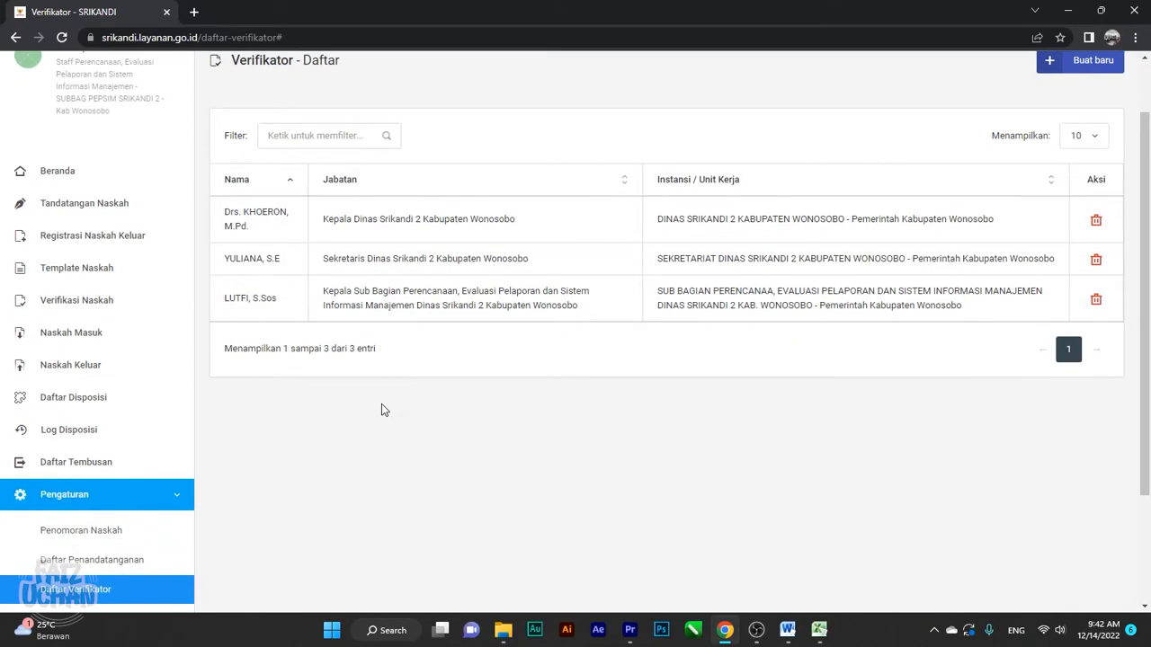
scroll(382, 410, up, 1)
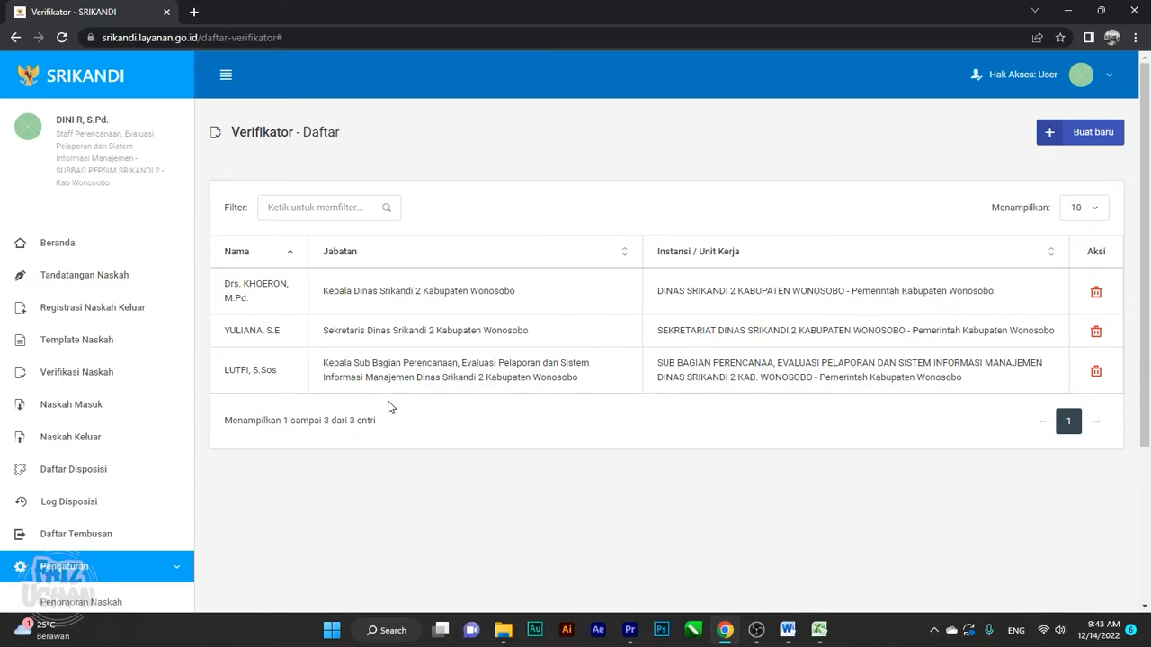
Append ' 2' to the DINAS SRIKANDI letterhead in the Word template, then return to SRIKANDI
mouse_move(787, 629)
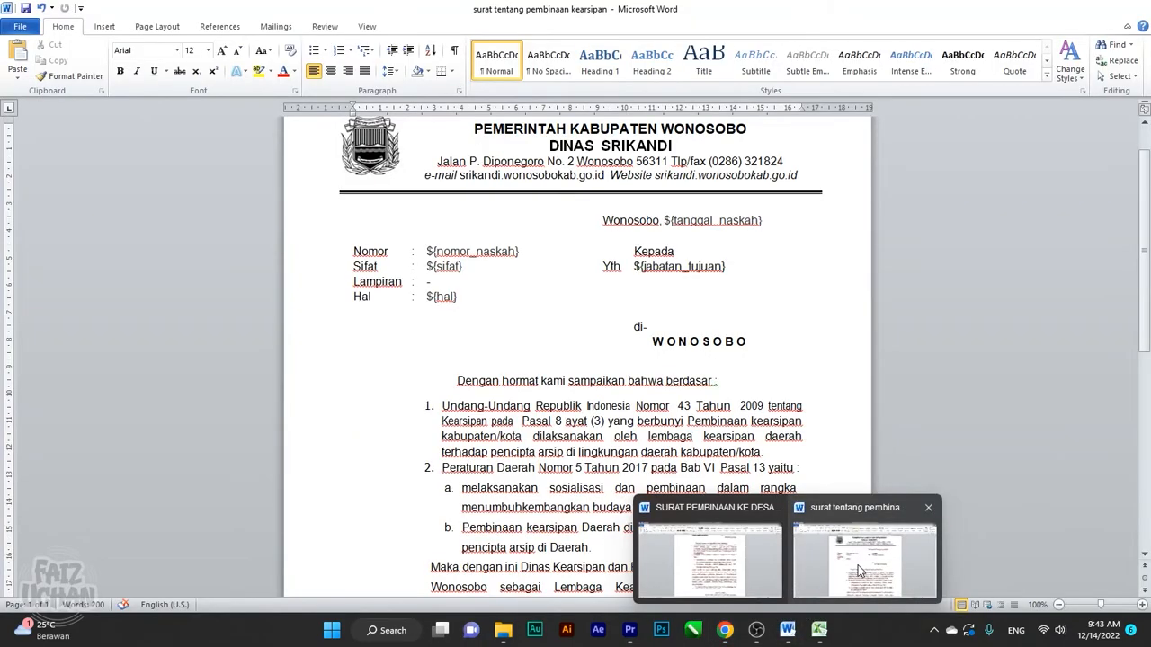
click(830, 562)
scroll(664, 443, up, 1)
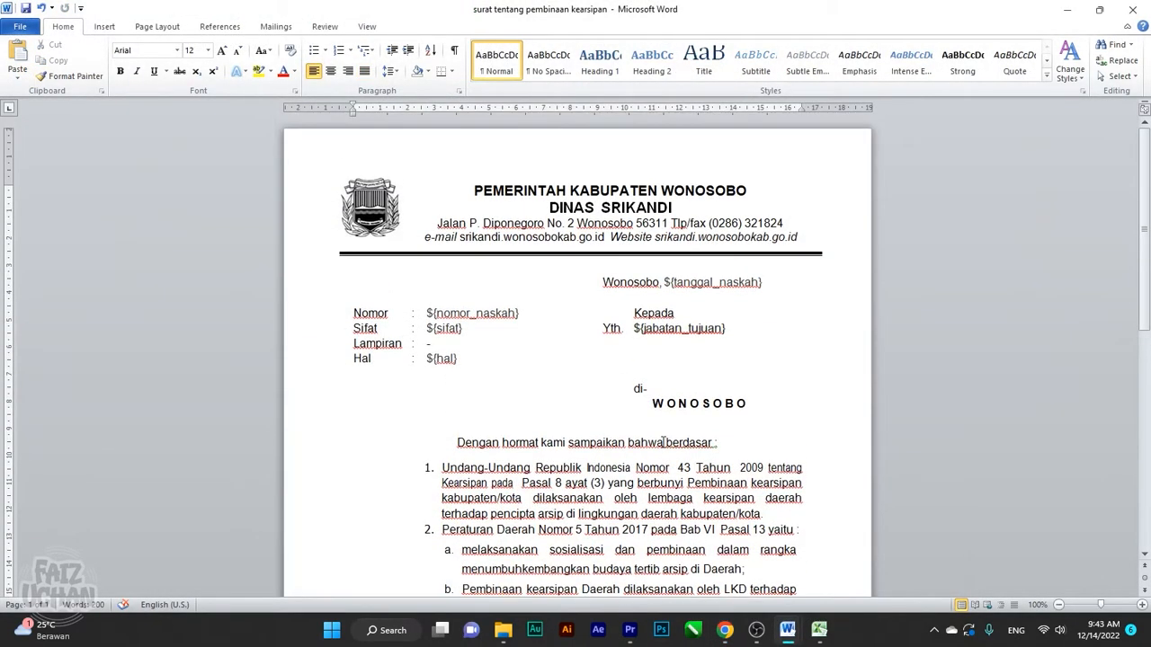
click(676, 208)
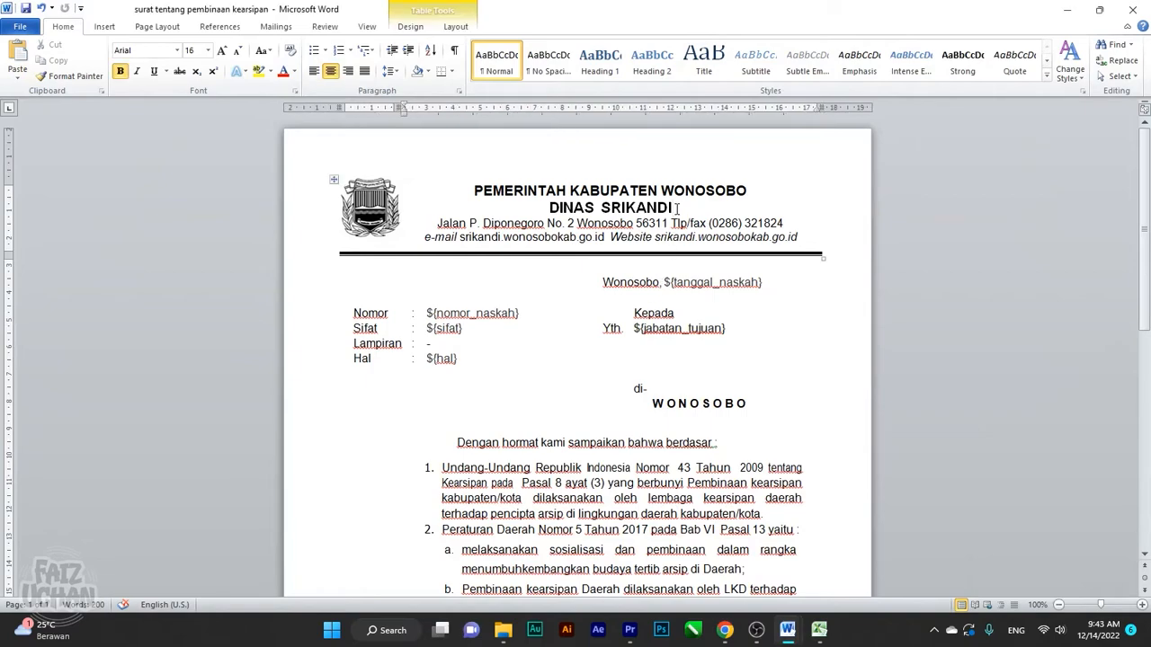
text(2)
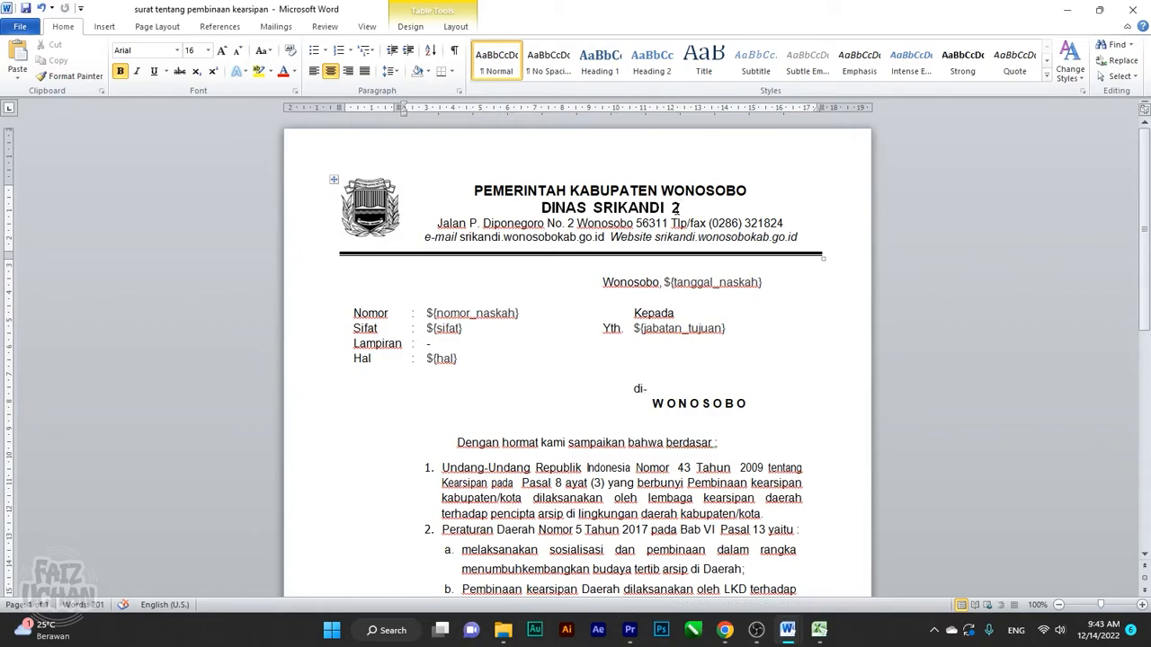
scroll(703, 261, down, 5)
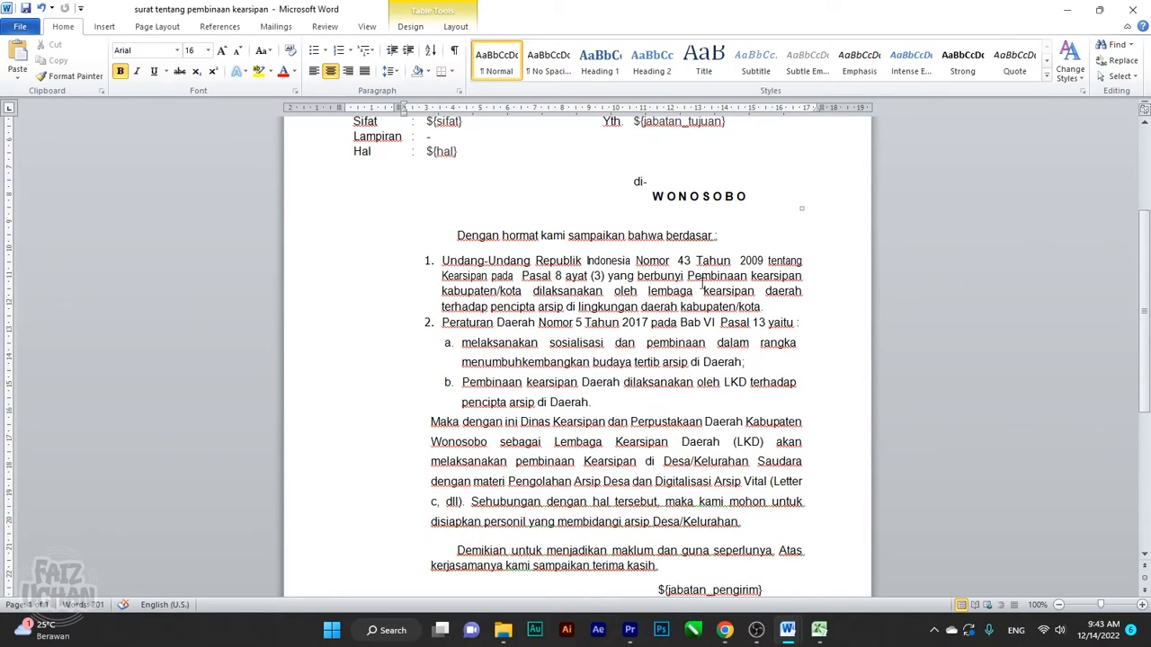
scroll(704, 292, down, 2)
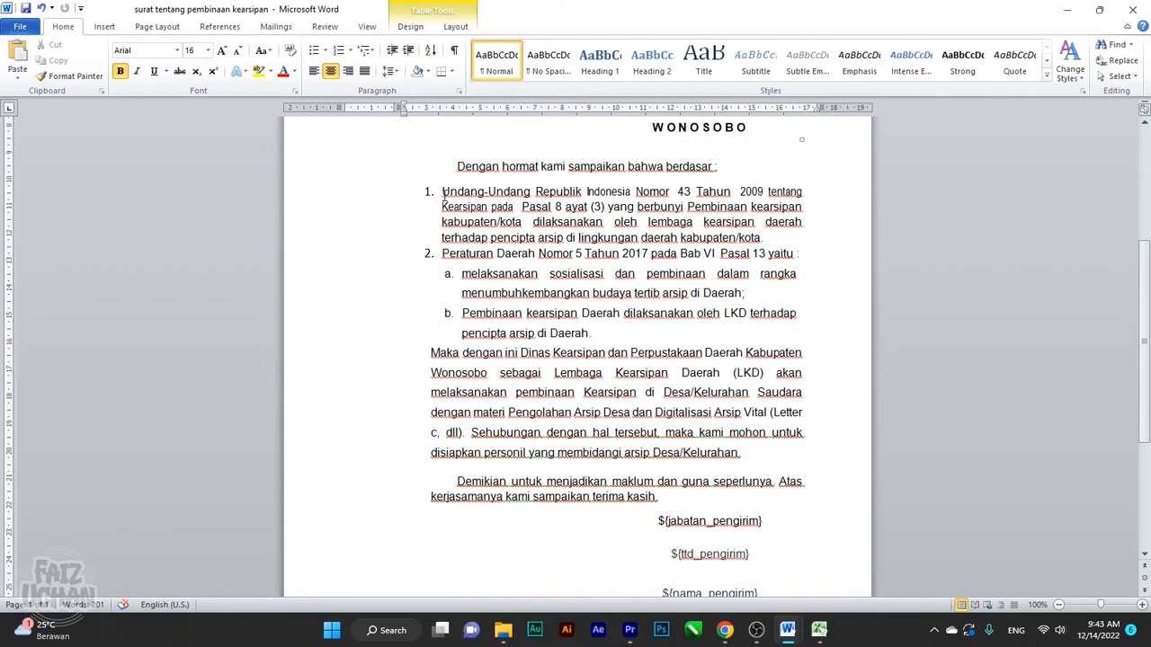
drag(442, 192, 654, 206)
click(625, 237)
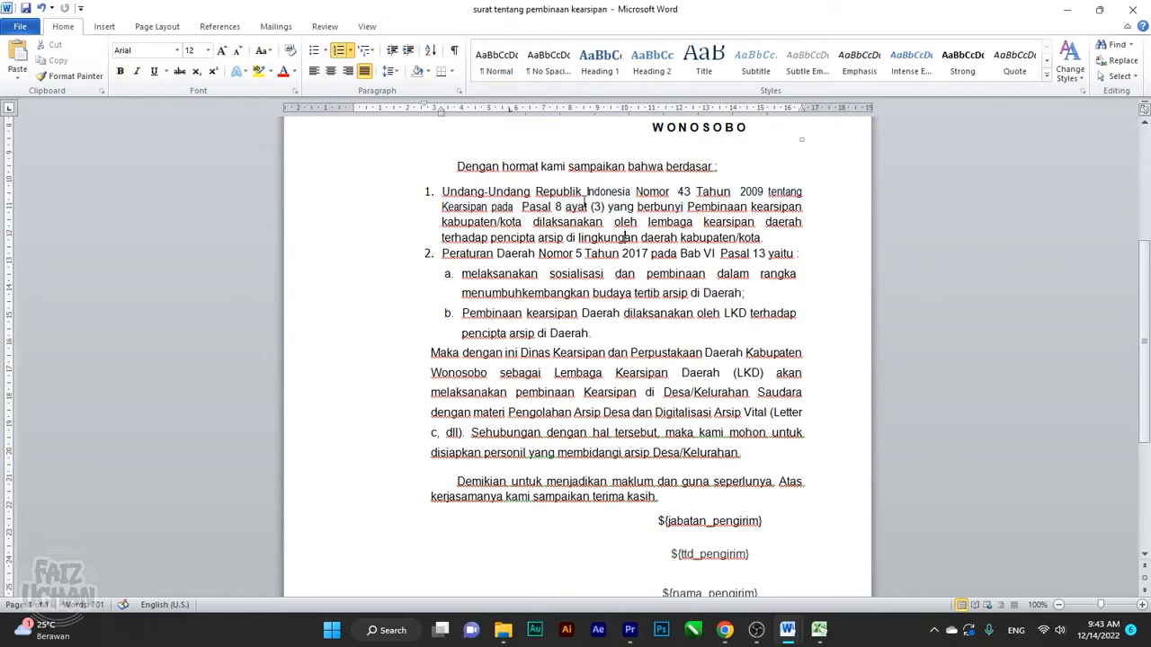
scroll(604, 280, up, 3)
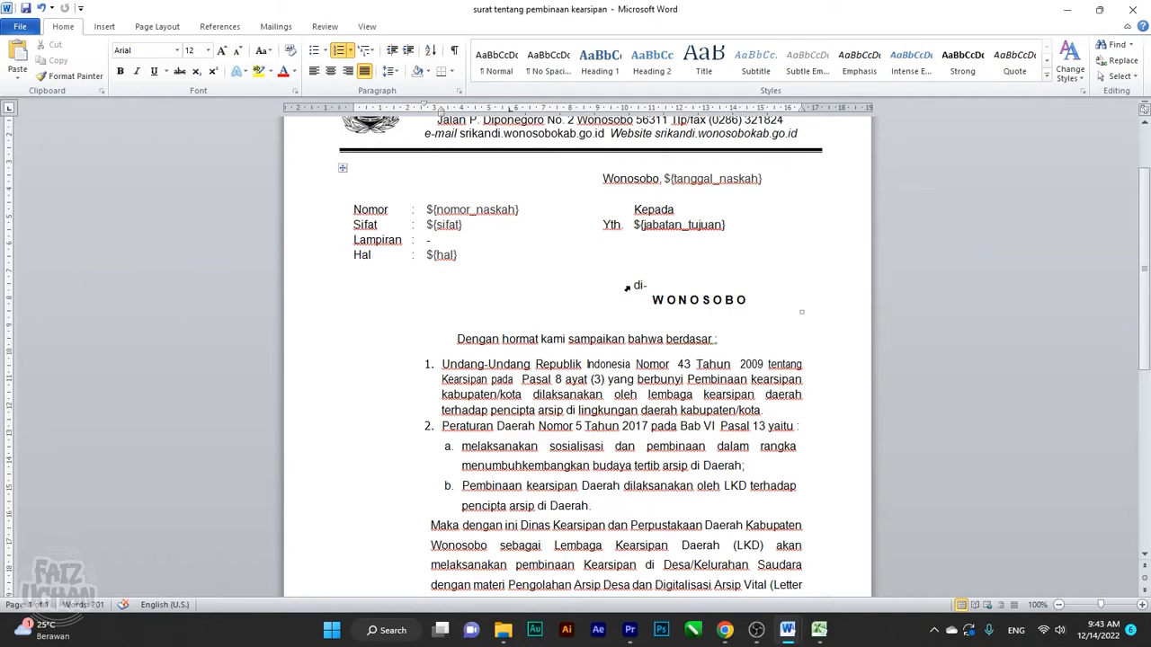
click(724, 630)
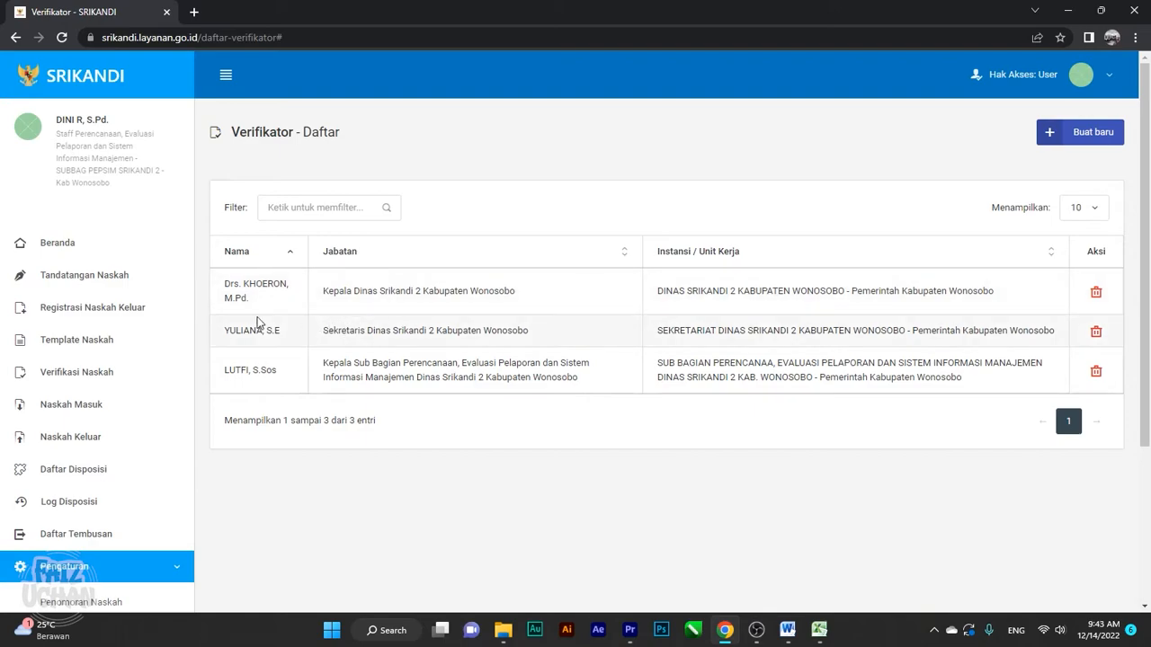
Delete the Kepala Dinas Kearsipan dan Perpustakaan entry from Pengaturan > Daftar Tujuan
scroll(72, 385, down, 2)
scroll(72, 385, down, 2)
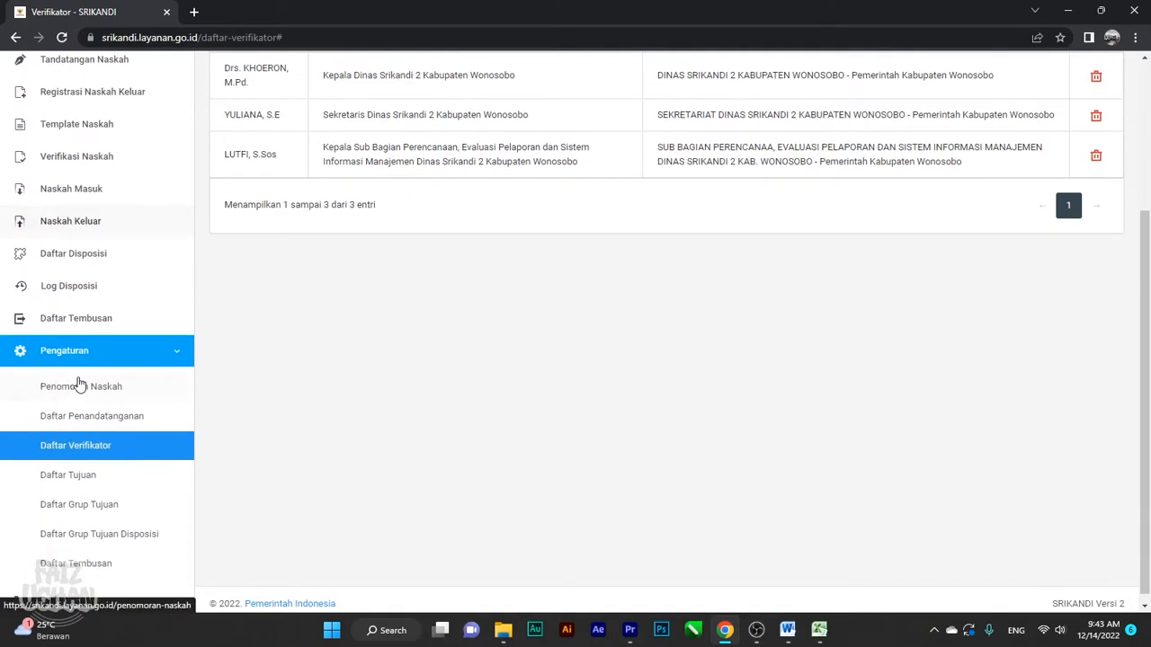
click(96, 478)
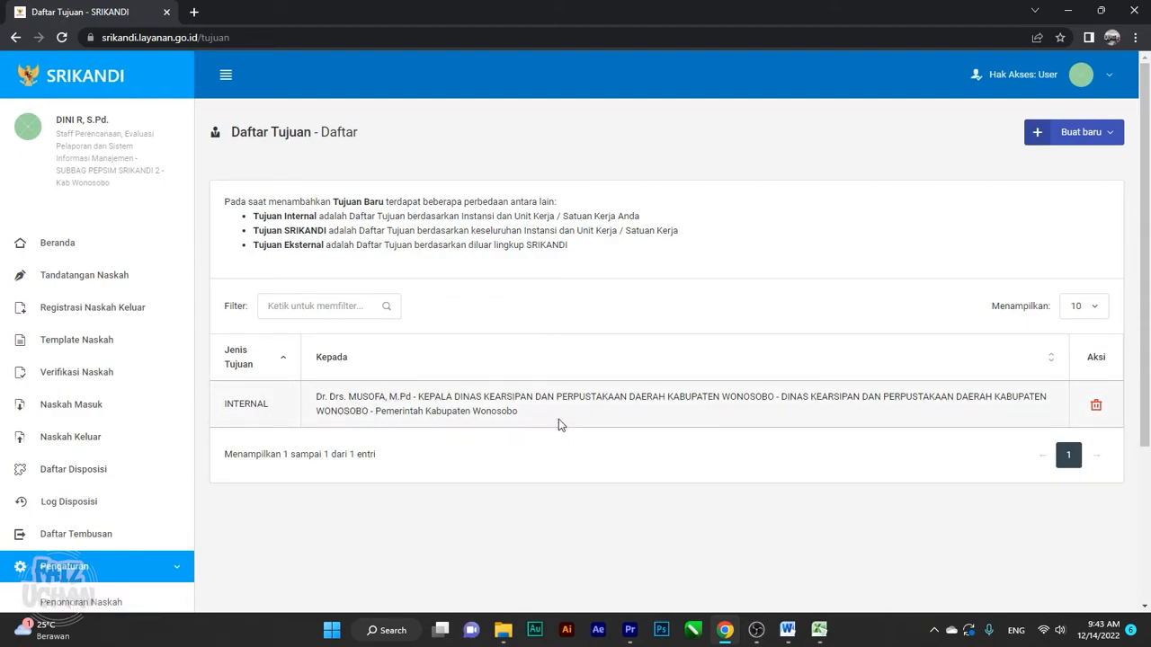
click(1093, 409)
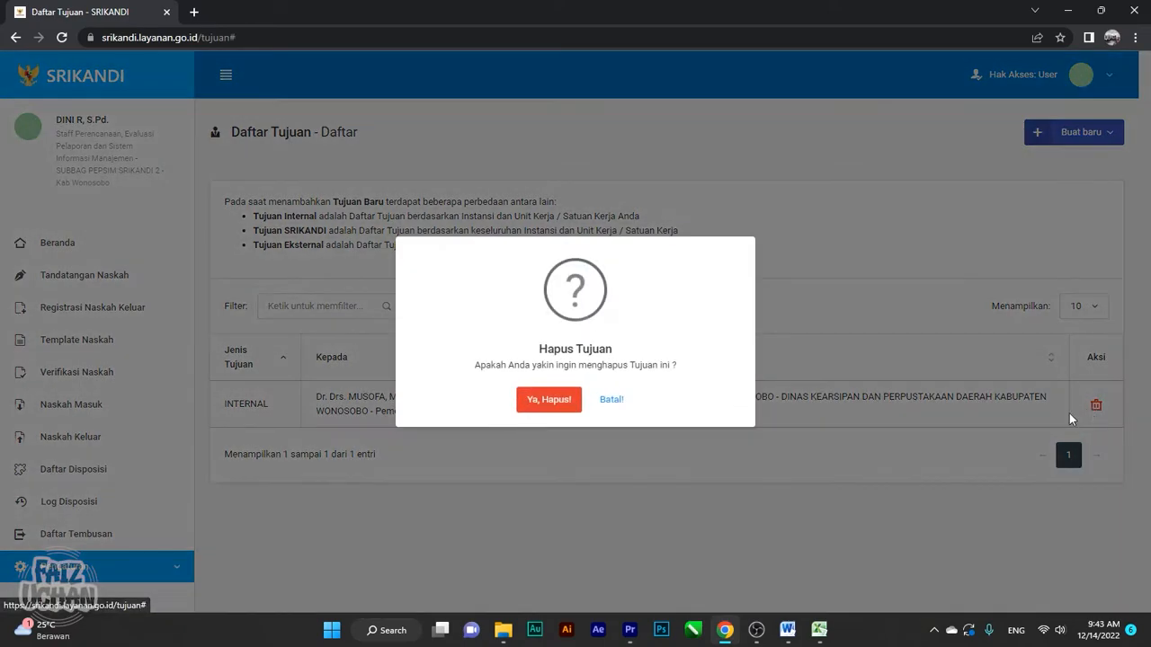
click(535, 400)
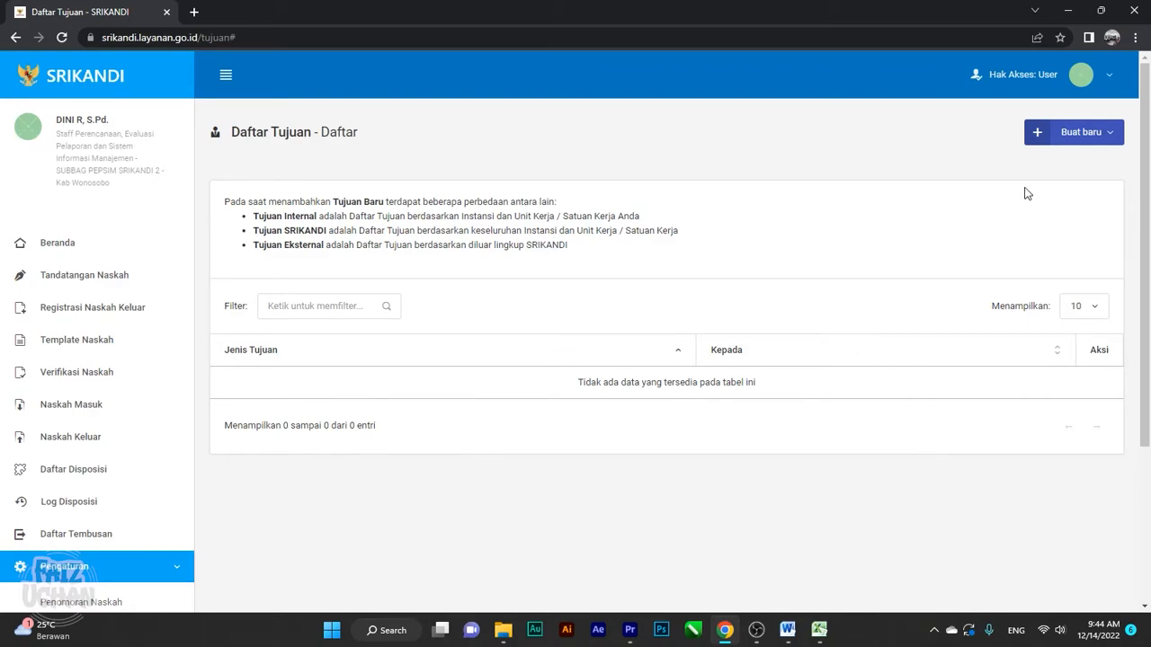
Choose Tujuan Internal from the Buat baru menu to open Form Tujuan Internal Baru
click(1088, 139)
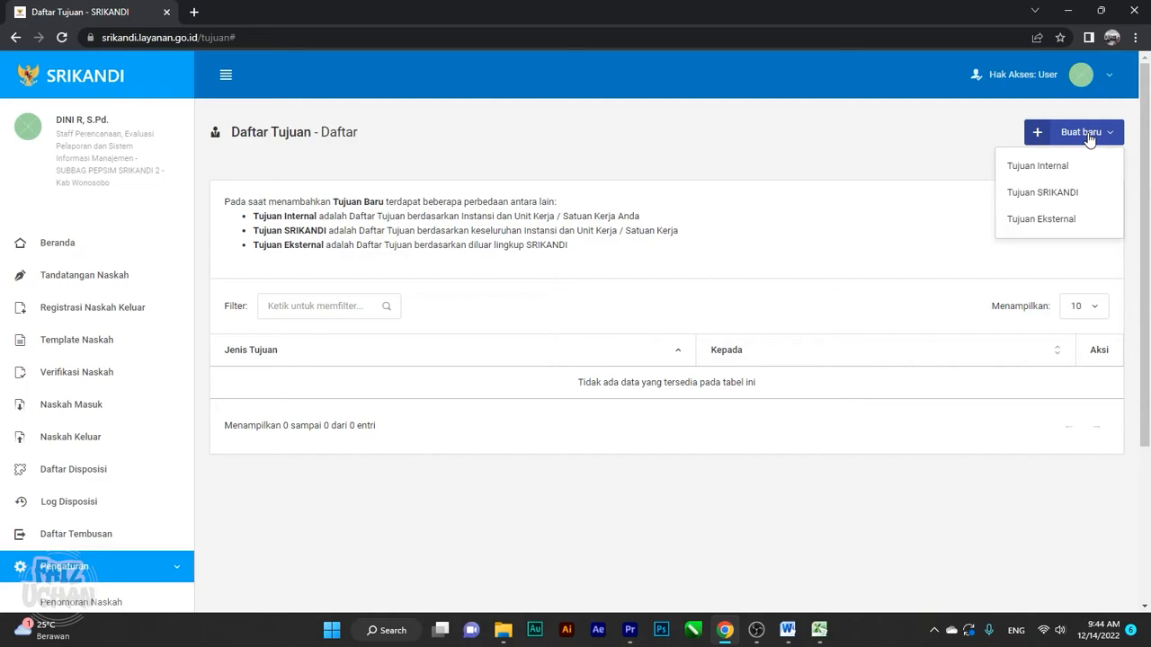
click(1038, 168)
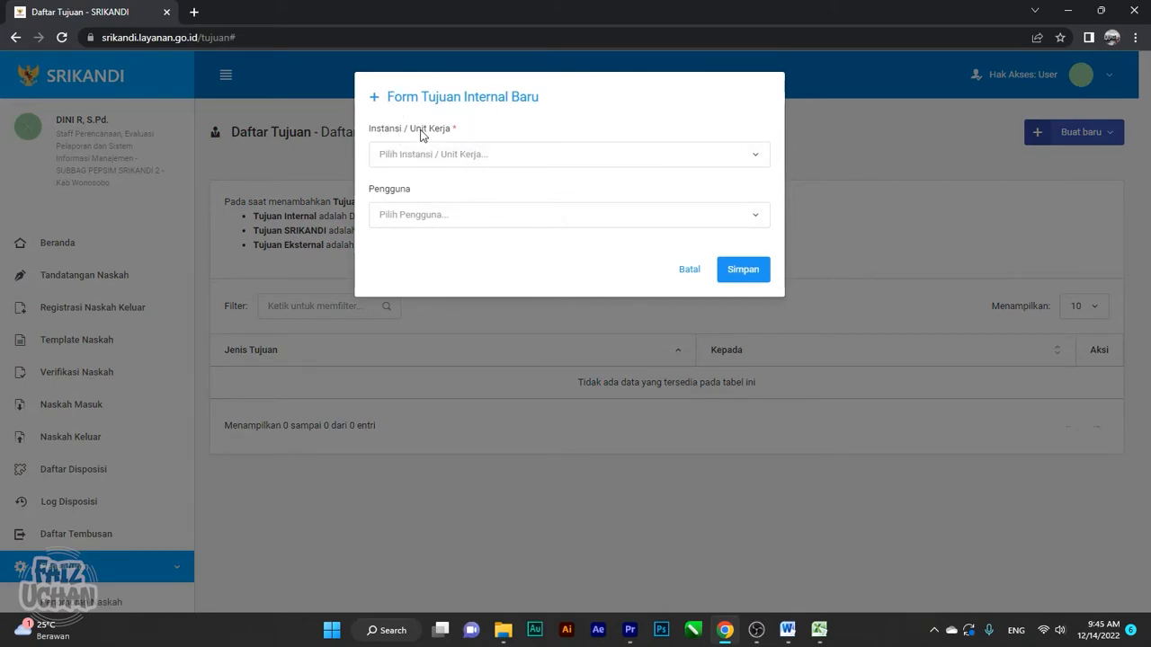
Save an internal recipient with Instansi DINAS SRIKANDI KABUPATEN WONOSOBO and its Kepala Dinas as Pengguna
click(454, 165)
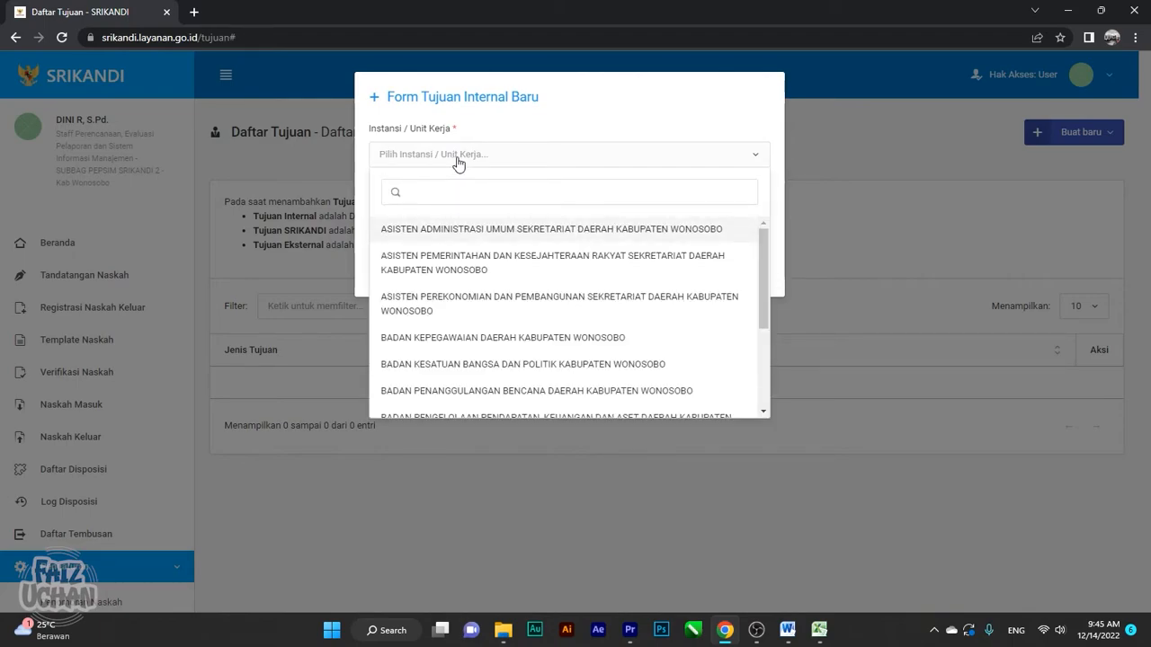
text(din)
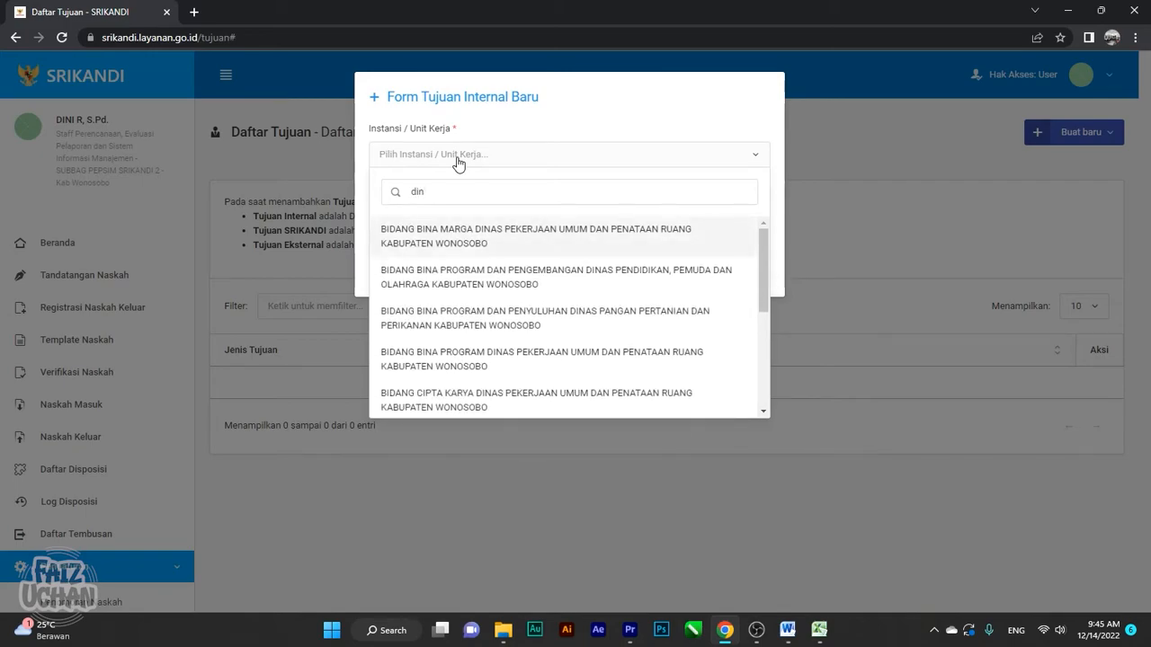
text(as srikandi )
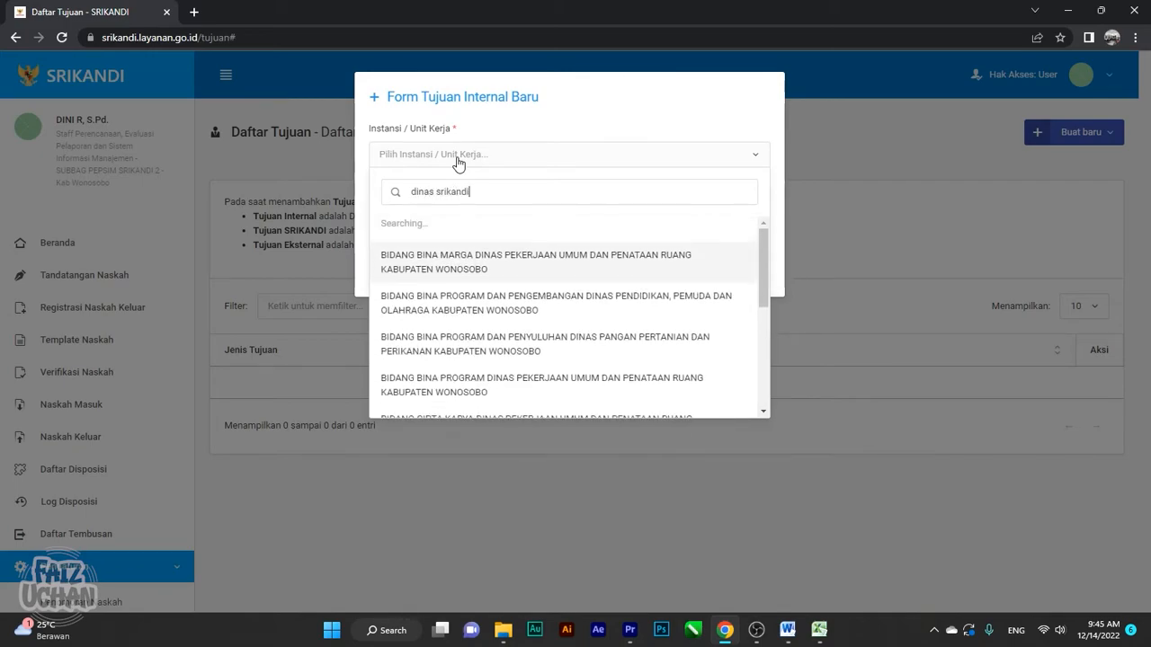
text(1)
key(BackSpace)
key(BackSpace)
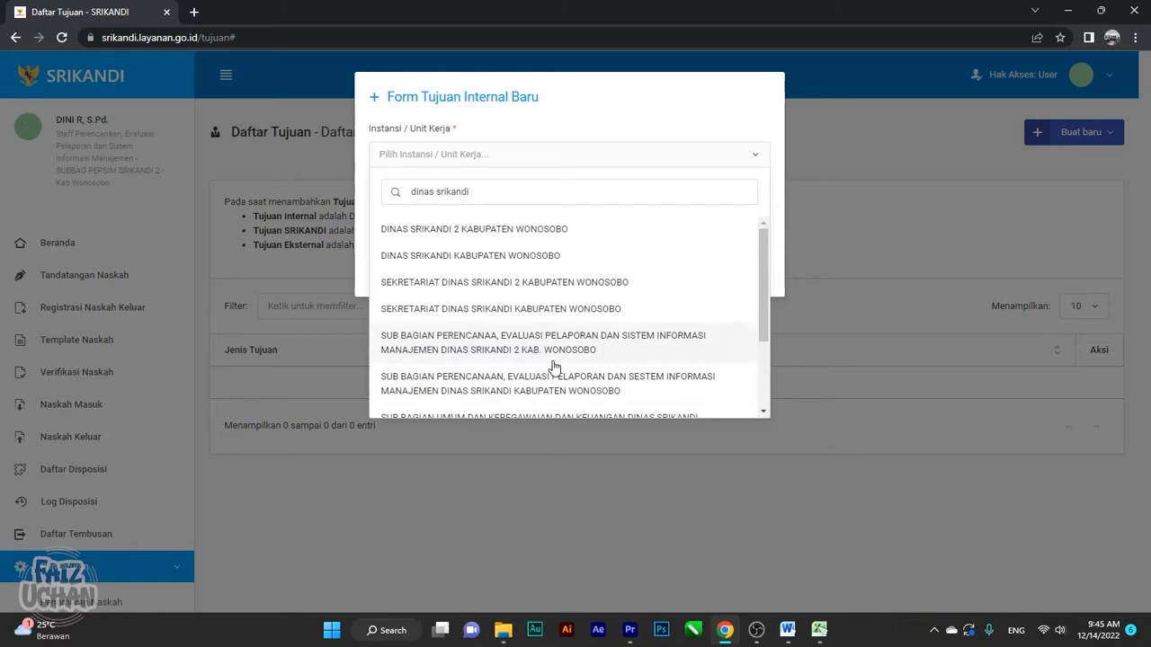
click(425, 261)
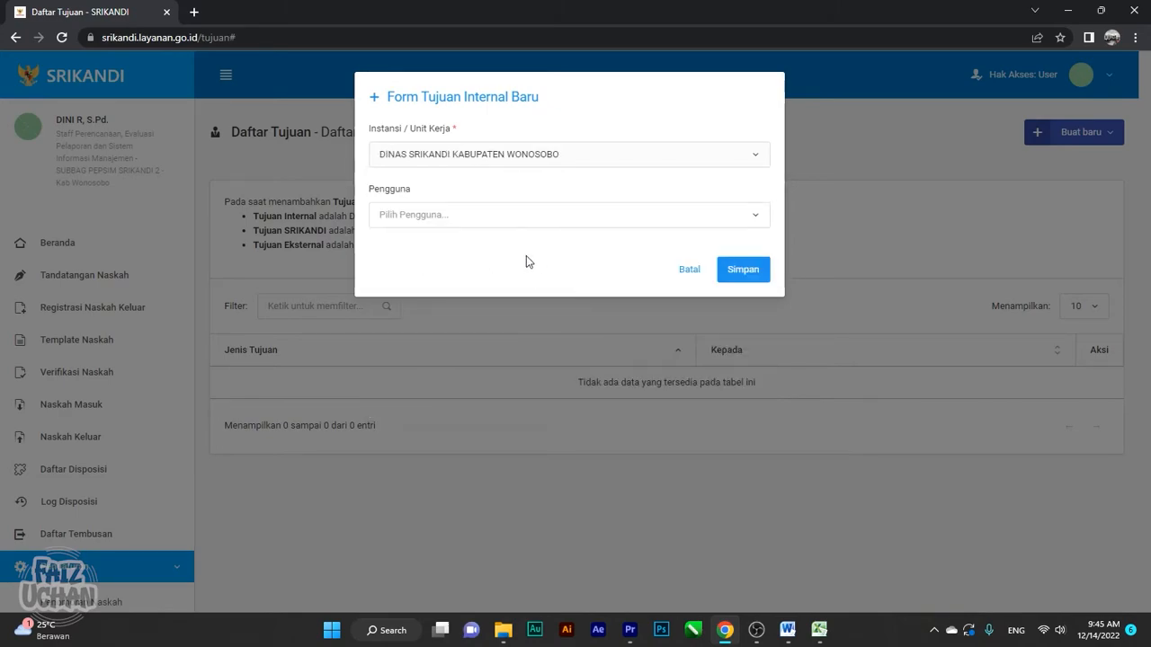
click(461, 226)
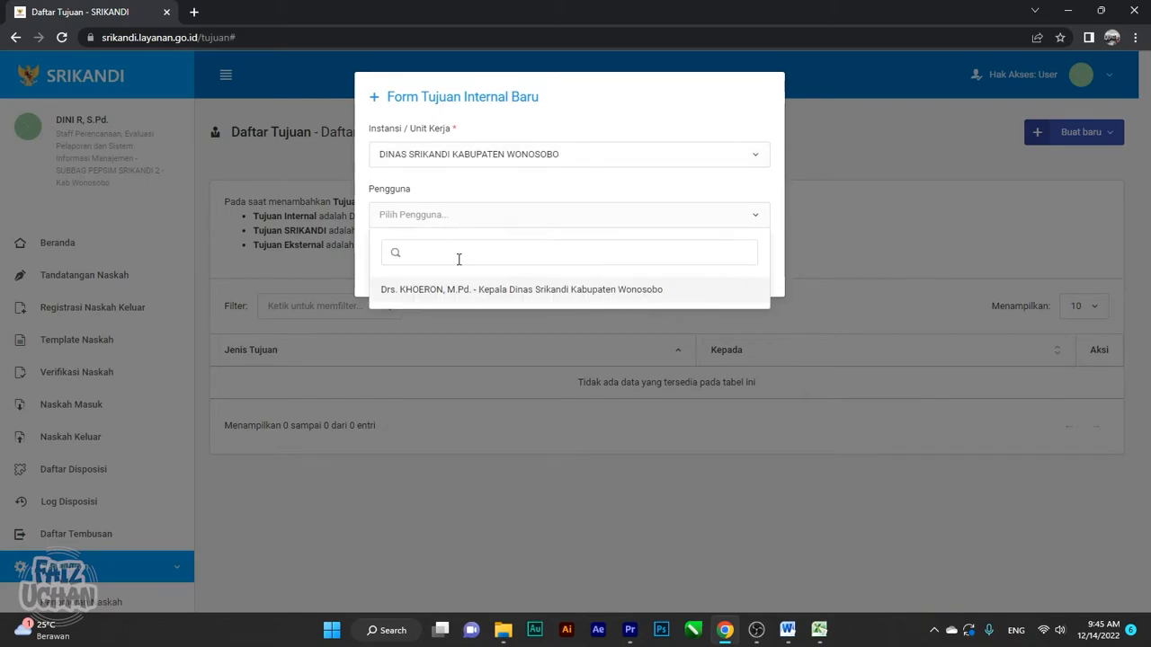
click(455, 299)
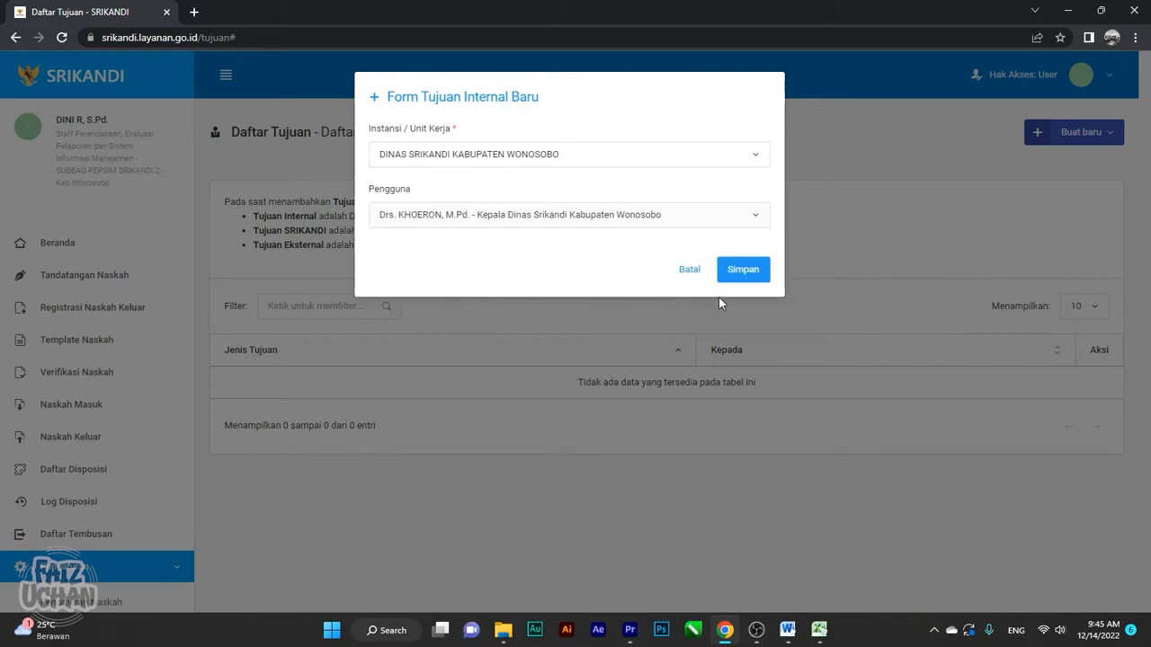
click(752, 274)
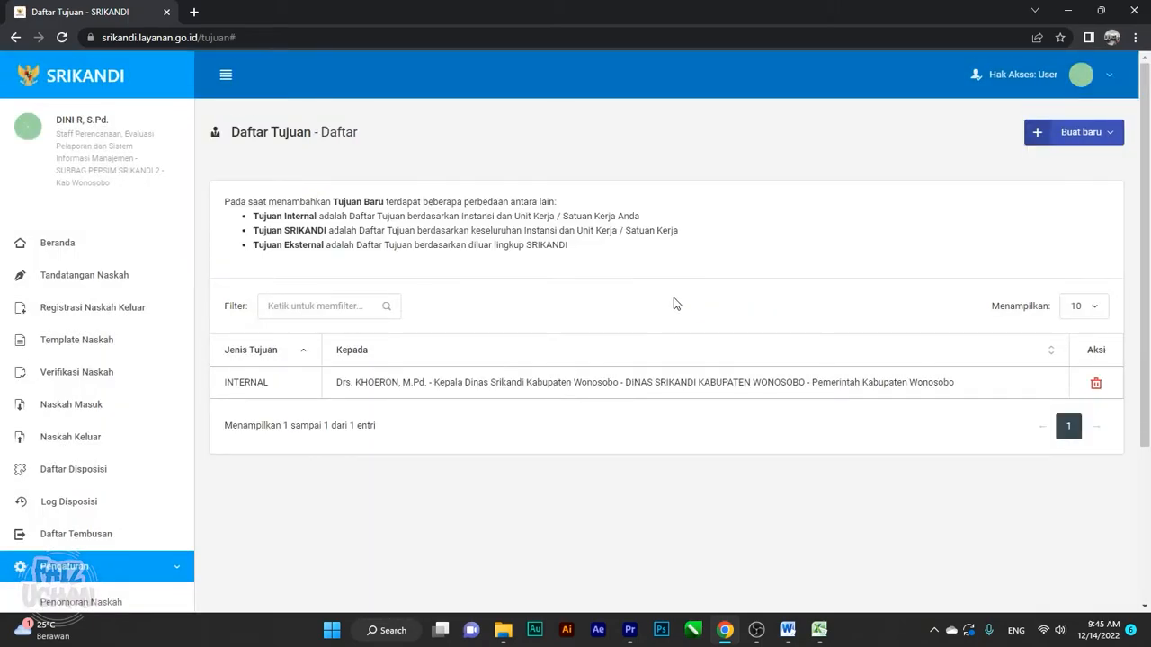
scroll(673, 303, down, 1)
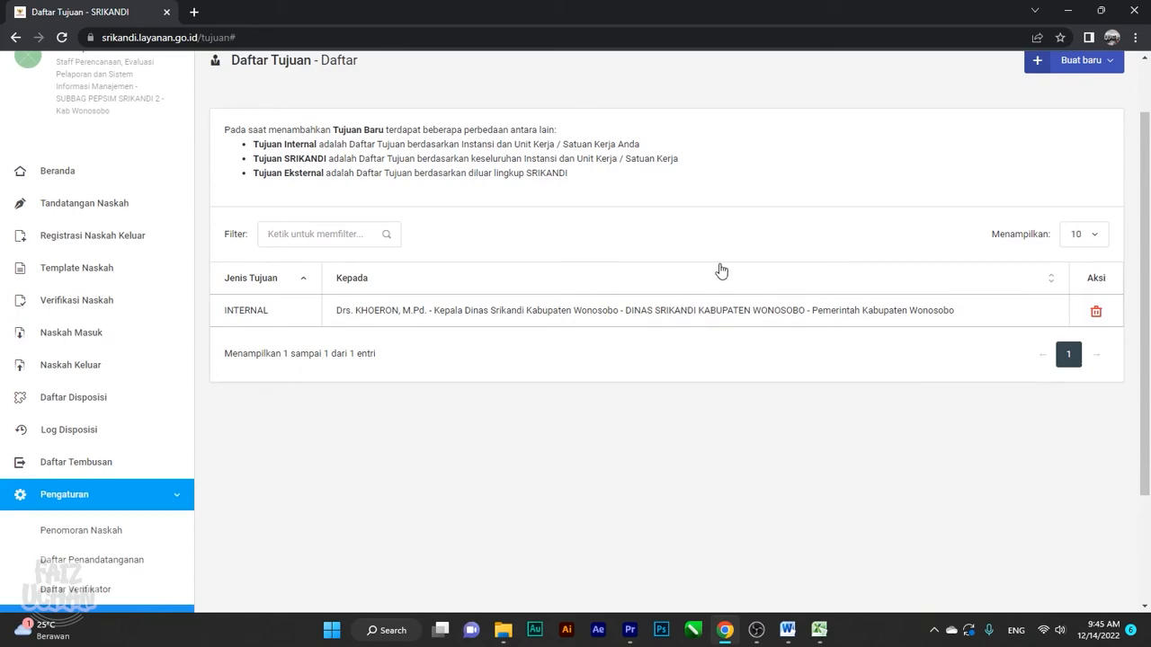
Create another Tujuan Internal: search 'dinas pendidikan', choose its Kepala Dinas, and save
click(1061, 70)
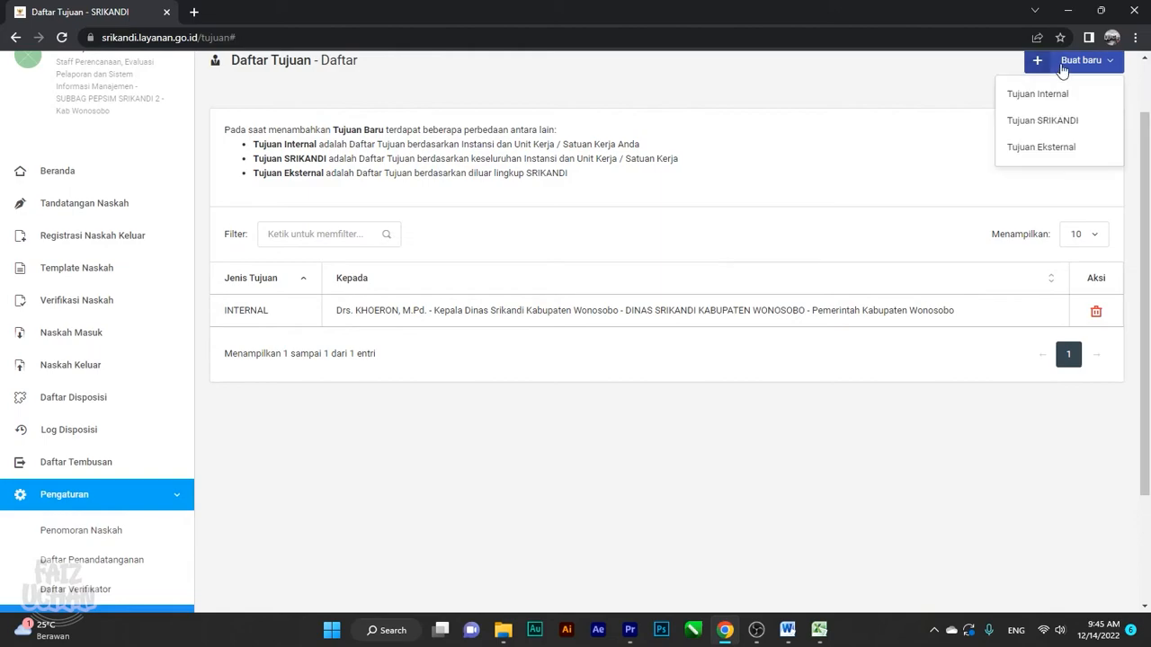
click(1032, 106)
click(476, 151)
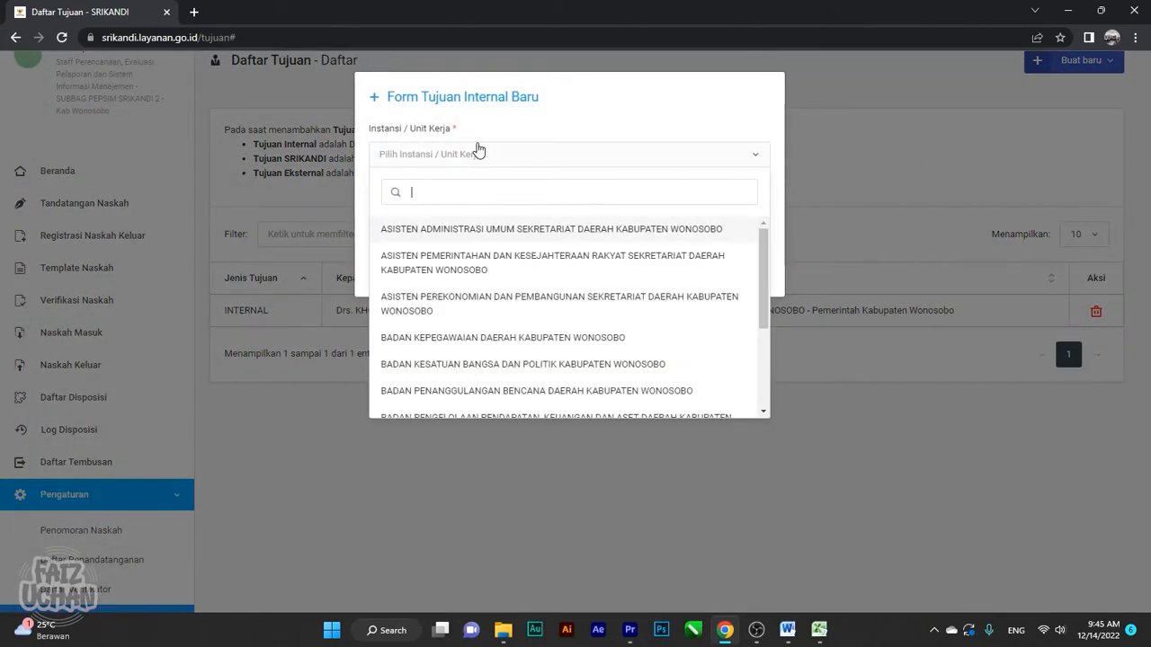
text(din)
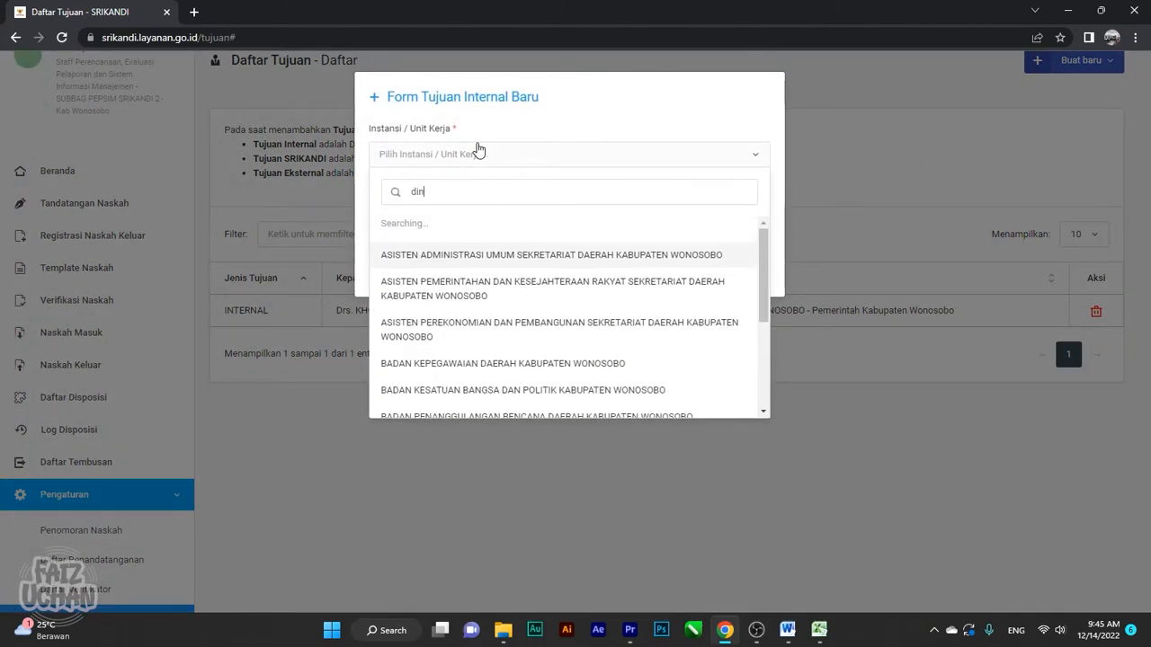
text(as pen)
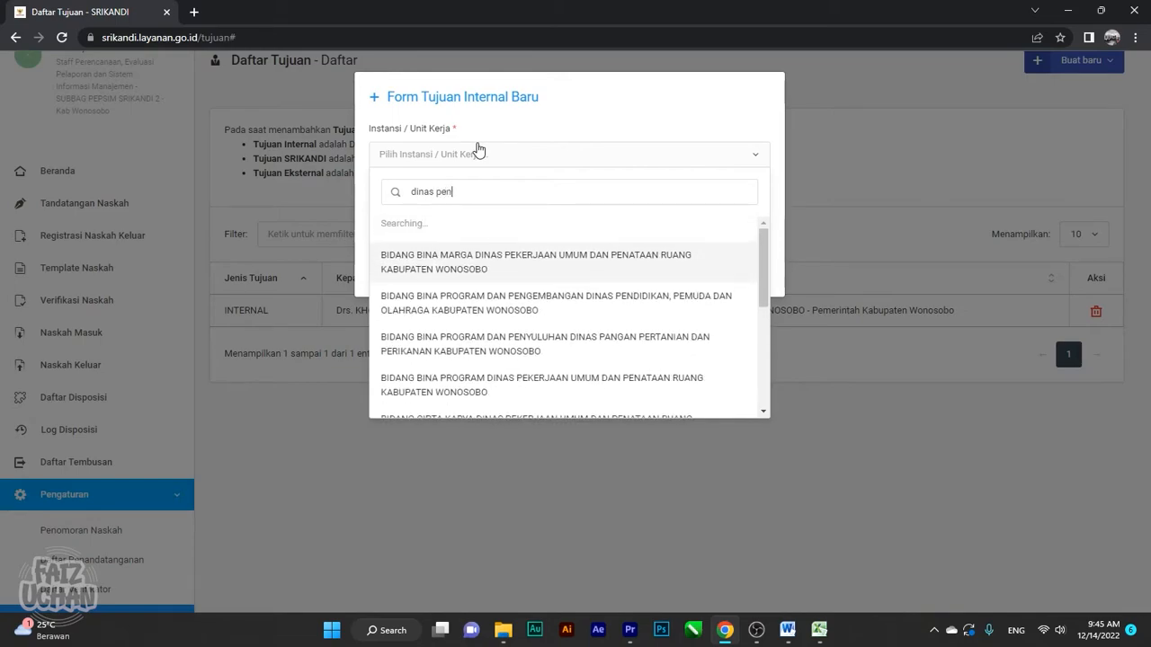
text(didikan)
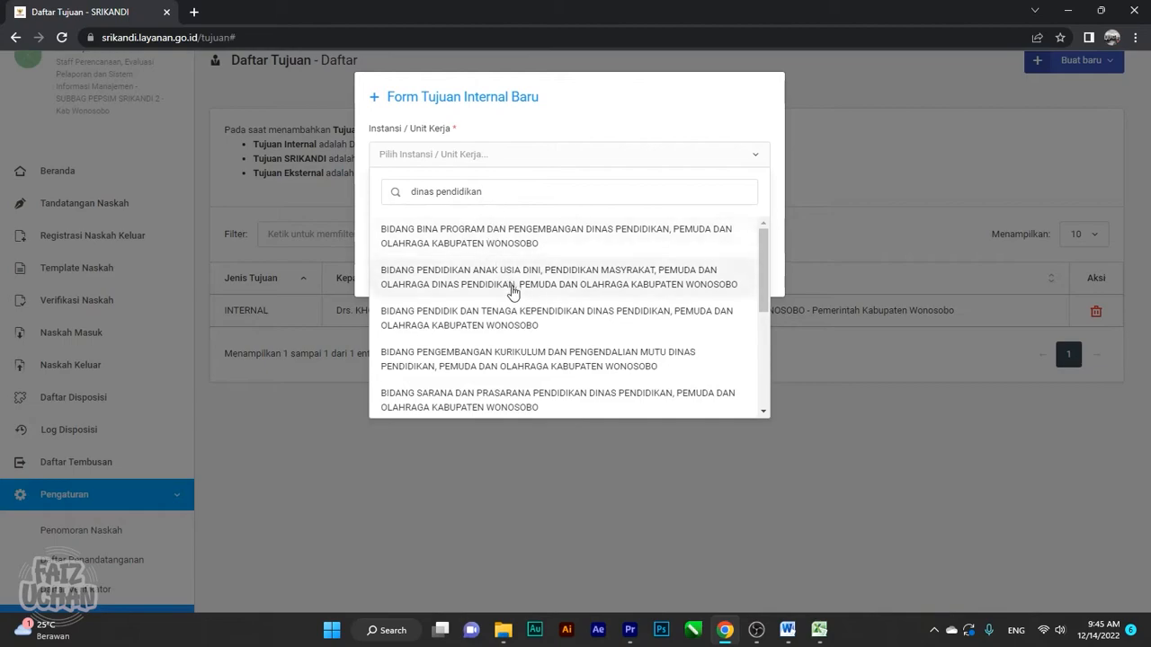
scroll(513, 290, down, 1)
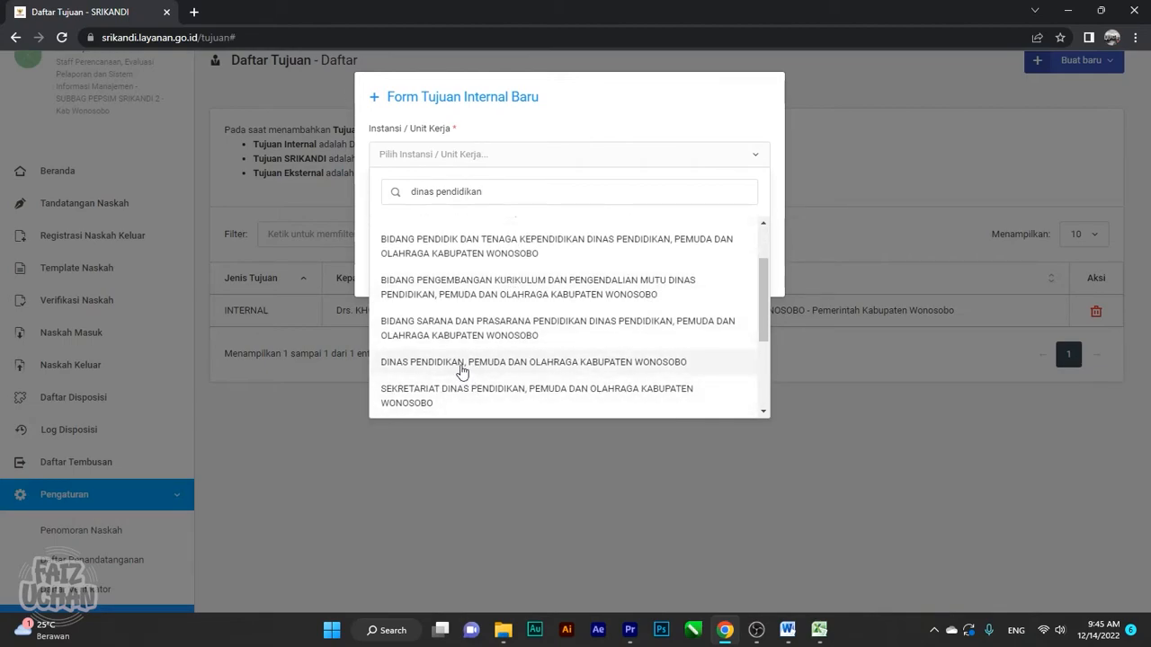
click(462, 372)
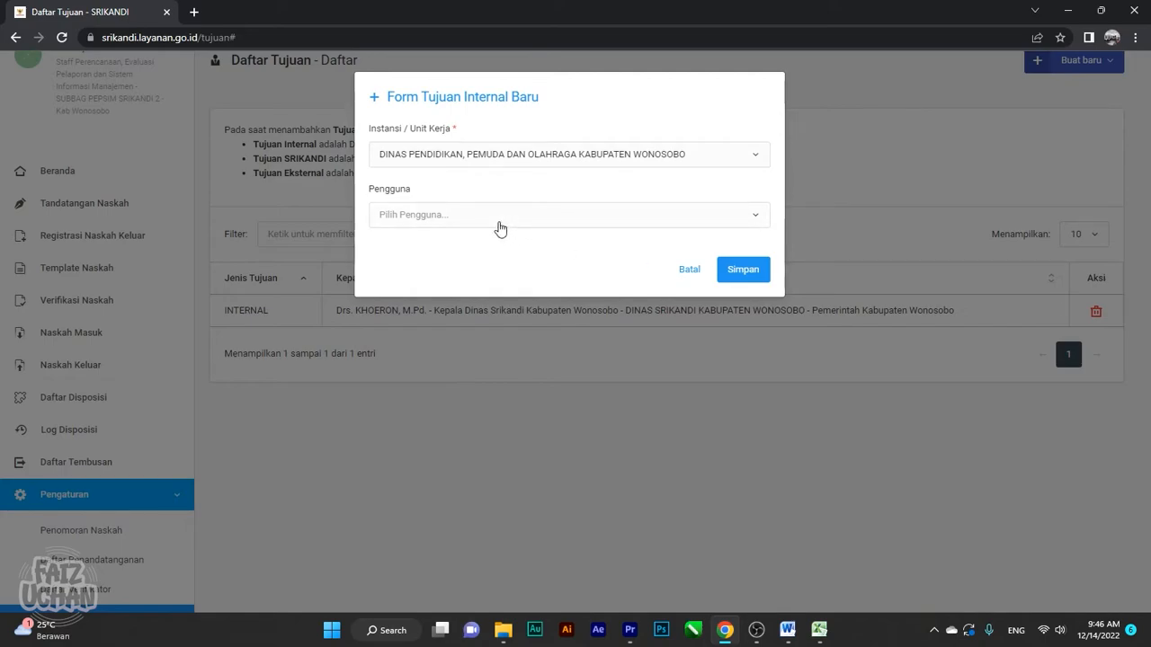
click(501, 230)
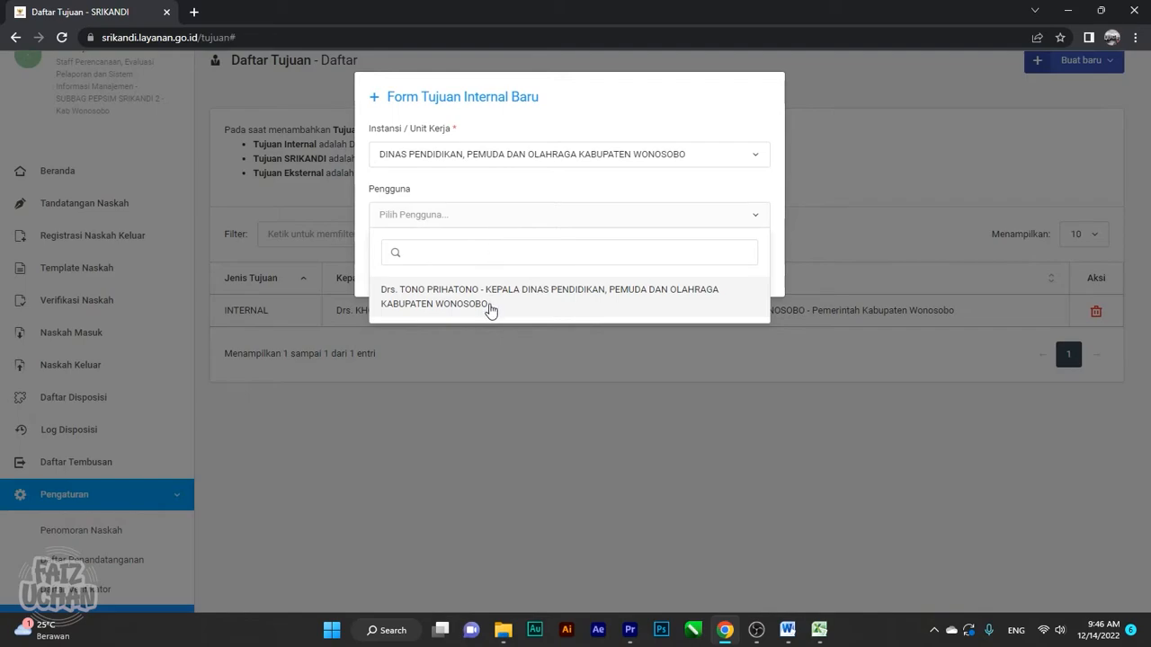
click(490, 303)
click(744, 274)
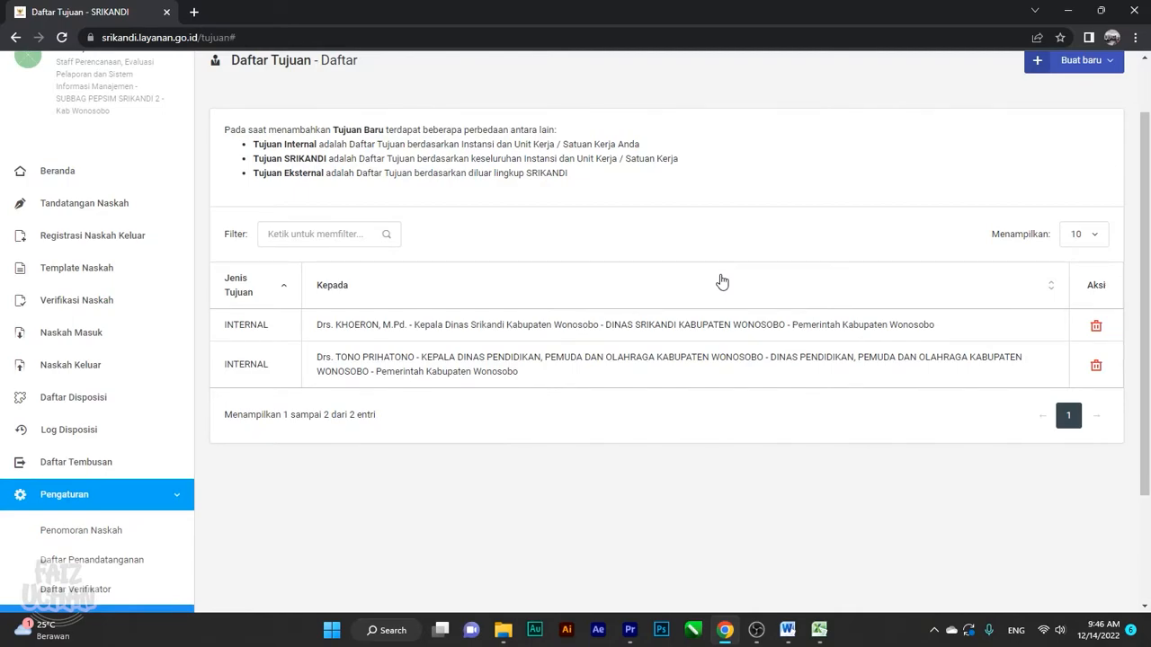
Collapse the Pengaturan menu and go to Registrasi Naskah Keluar
scroll(170, 454, down, 3)
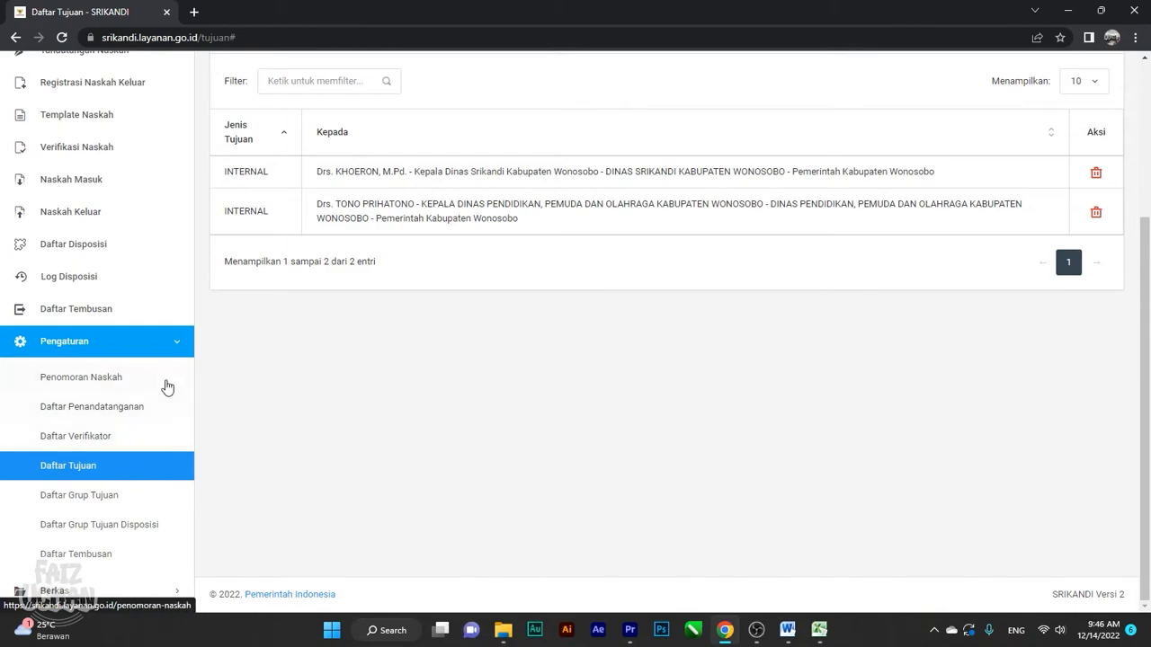
click(176, 351)
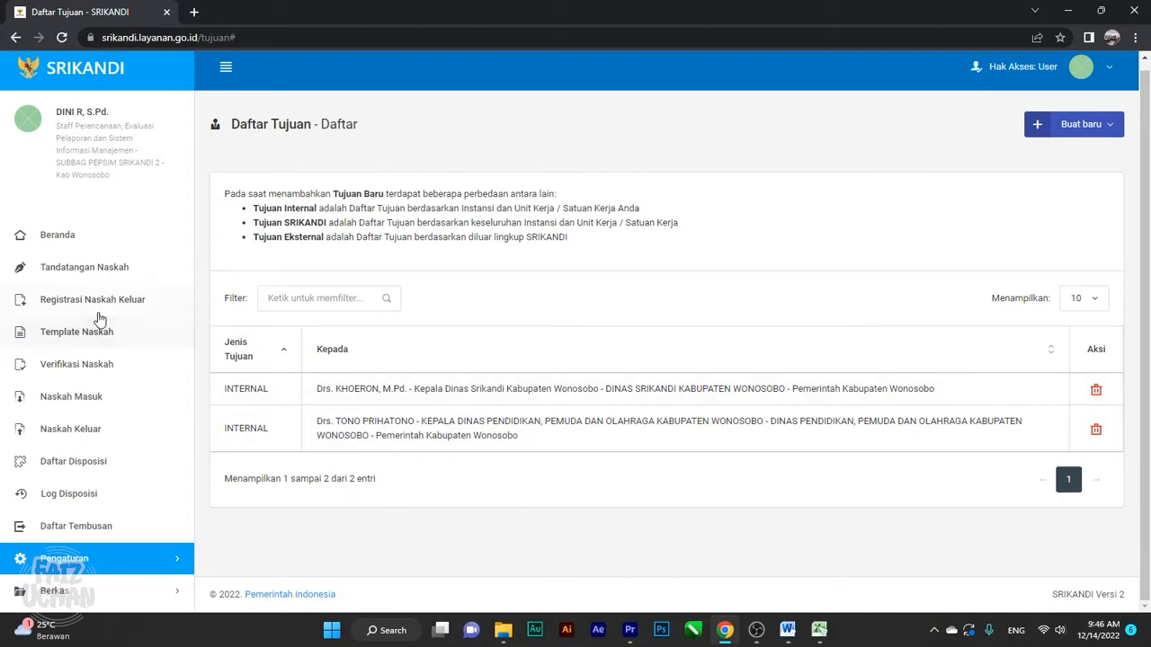
click(98, 308)
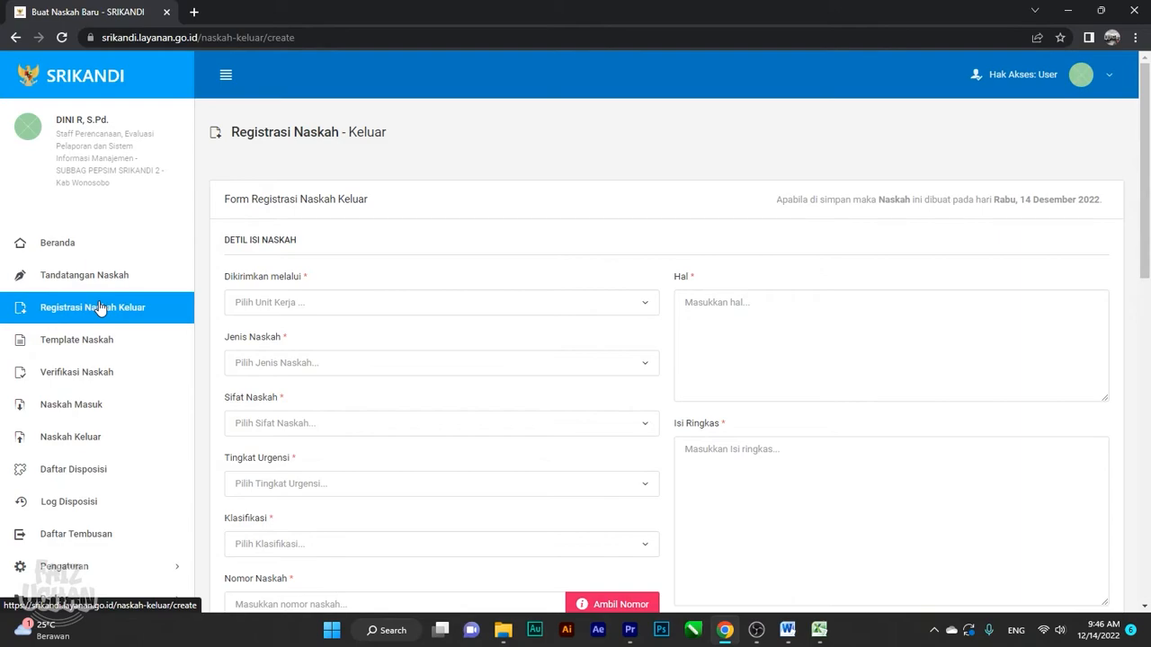
Set the sending unit to DINAS SRIKANDI 2 KABUPATEN WONOSOBO
scroll(378, 216, down, 1)
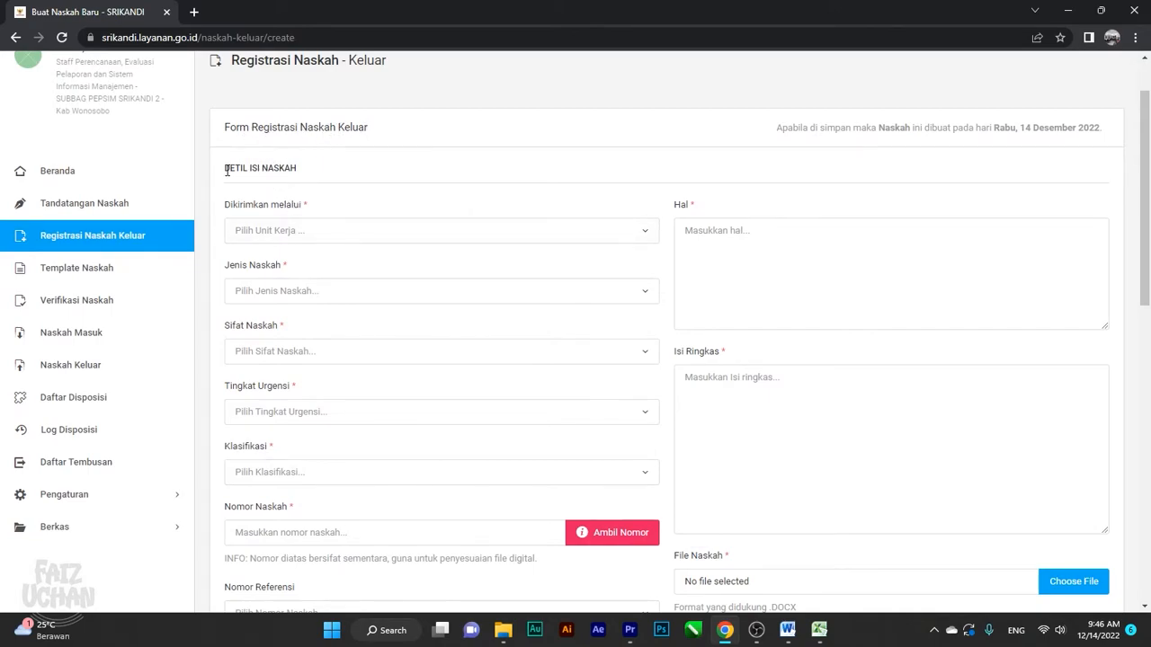
click(308, 233)
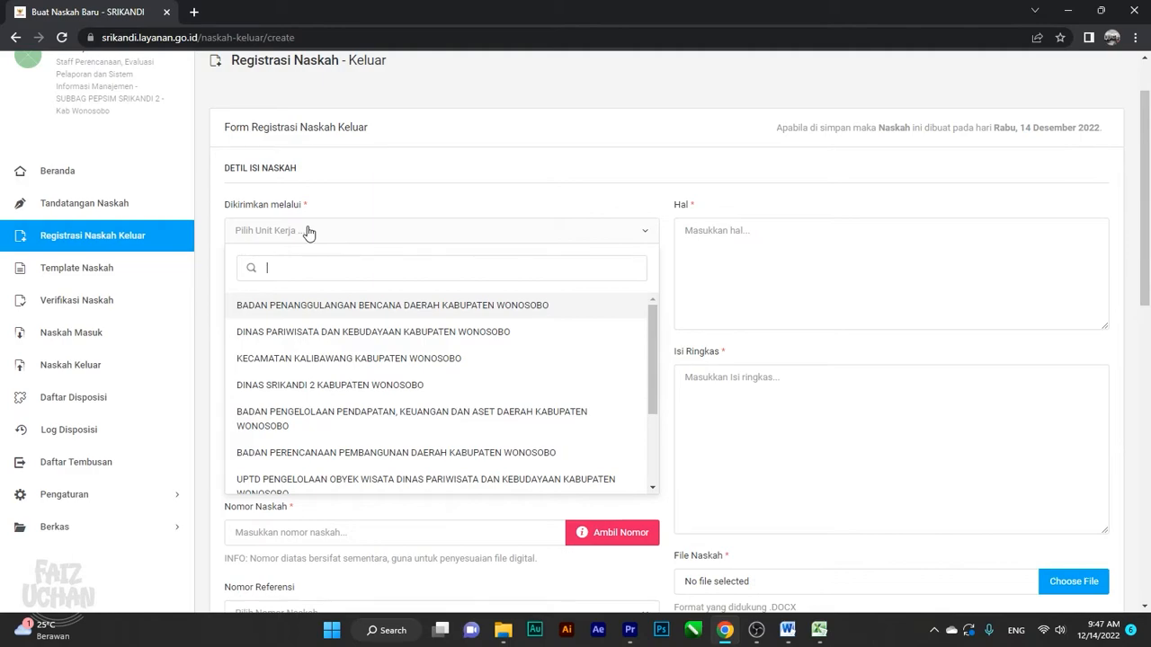
scroll(458, 375, down, 3)
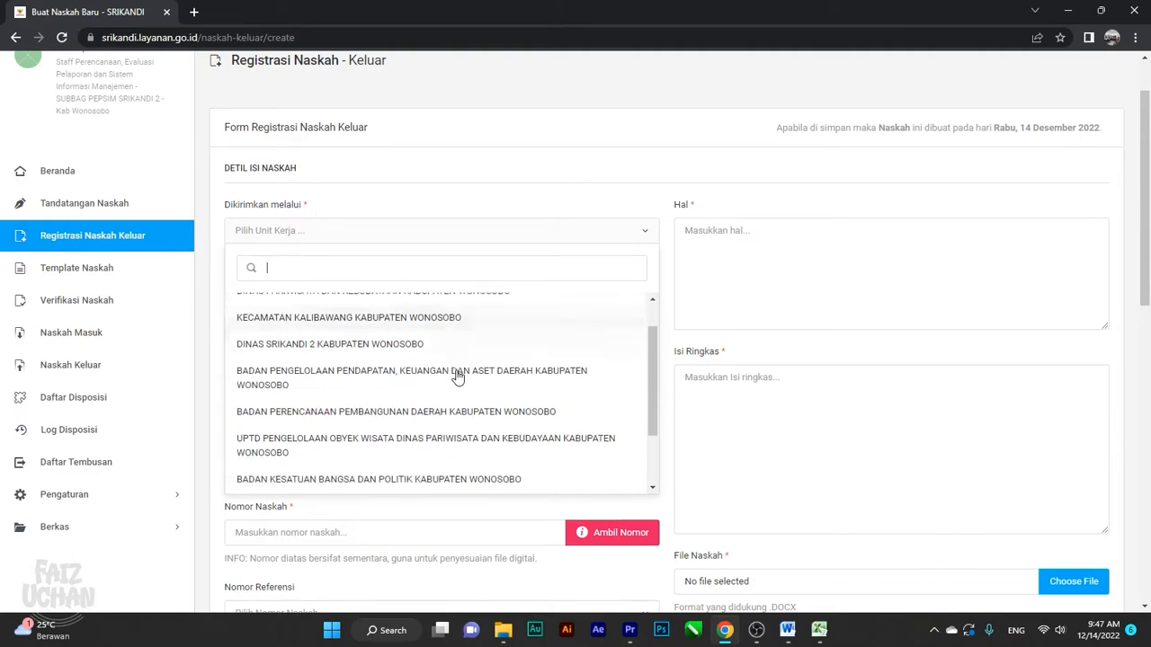
scroll(440, 365, up, 3)
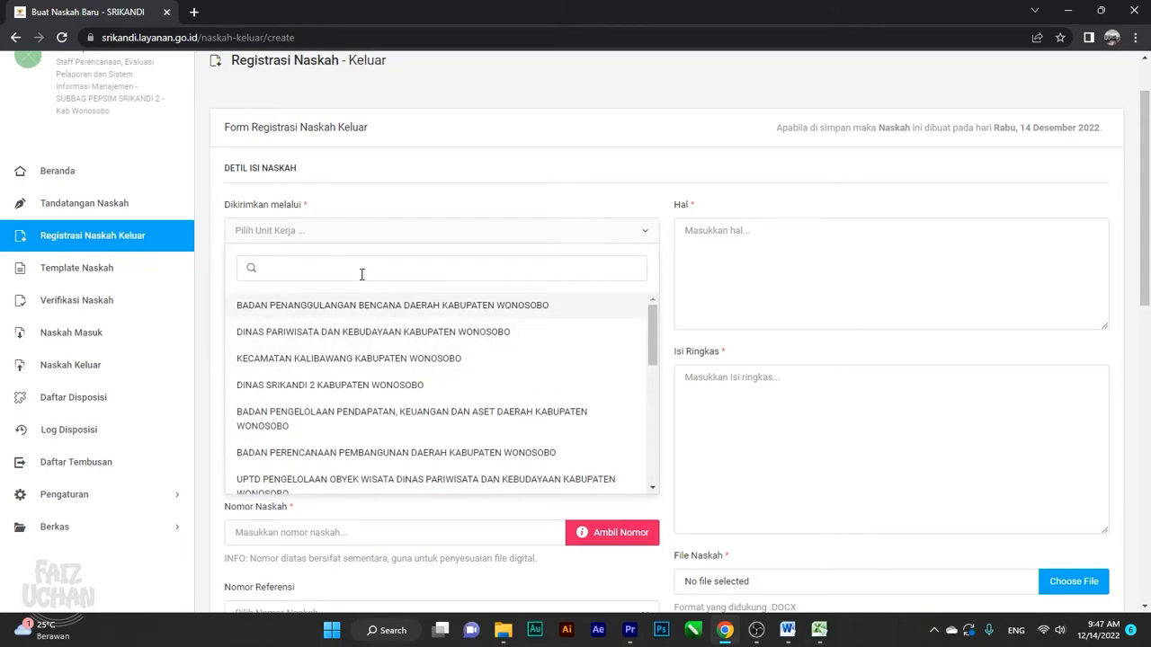
text(dinas srikandi)
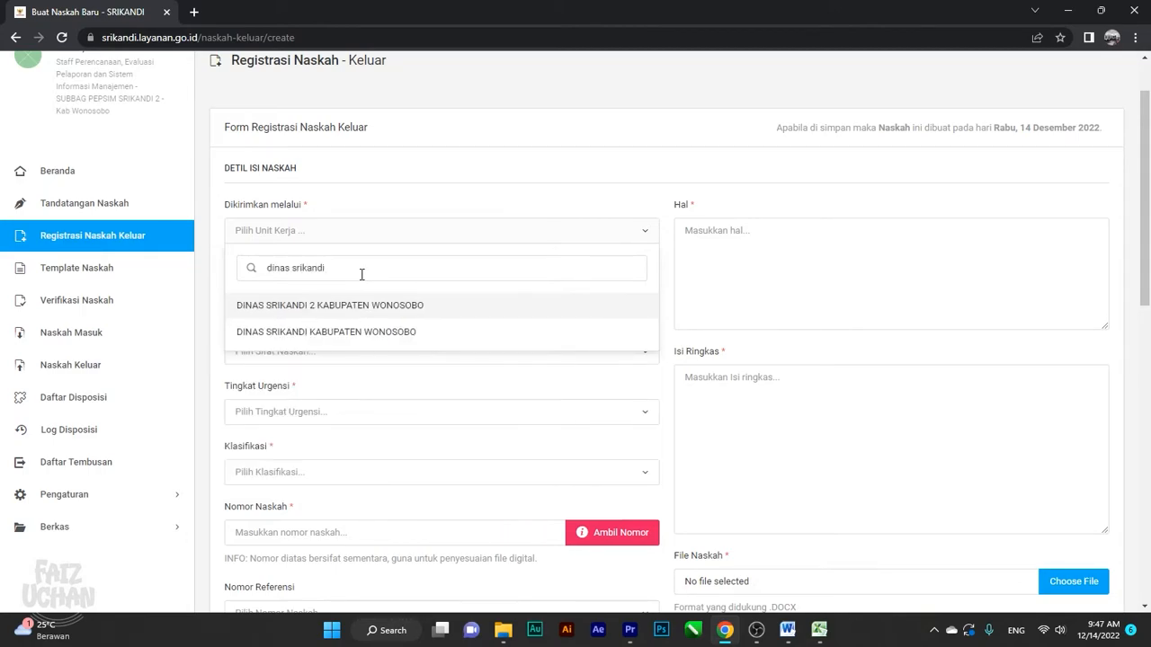
click(474, 309)
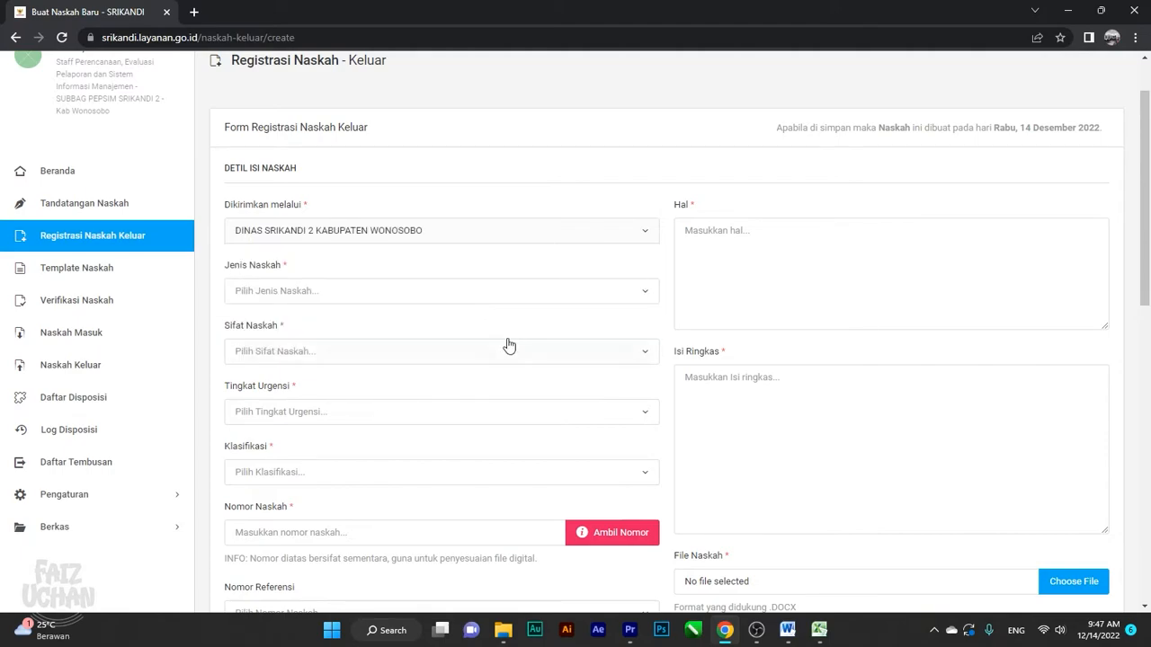
Set Jenis Naskah to Surat Keluar, and Sifat Naskah and Tingkat Urgensi to Biasa
click(473, 306)
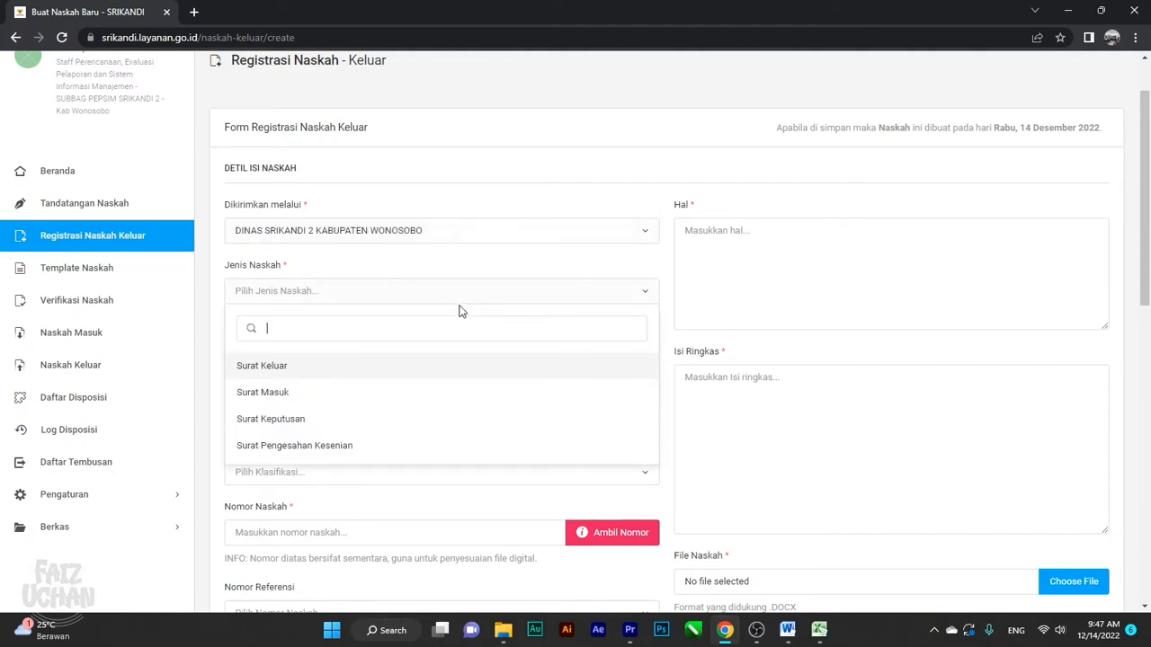
click(281, 372)
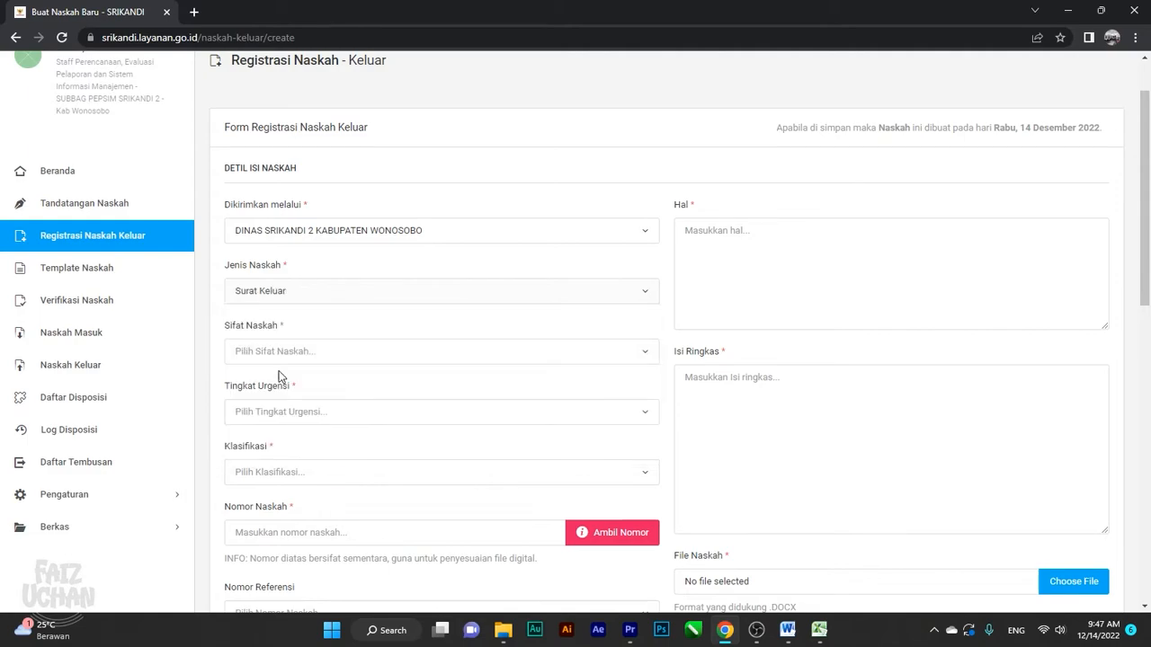
click(357, 363)
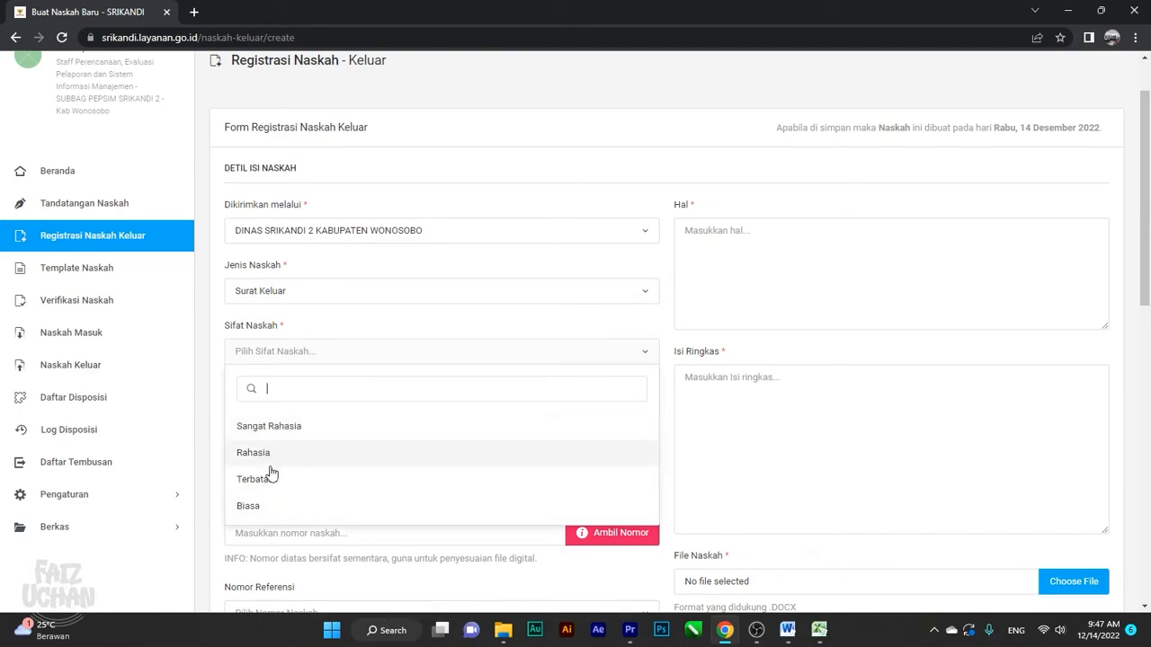
click(259, 505)
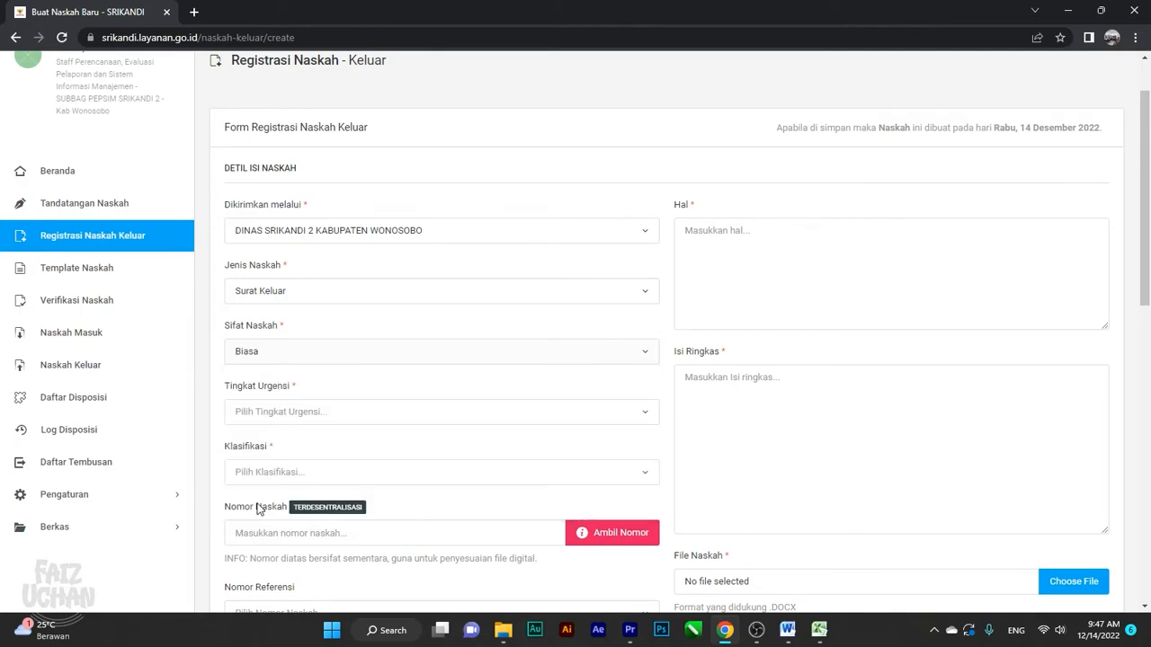
click(293, 408)
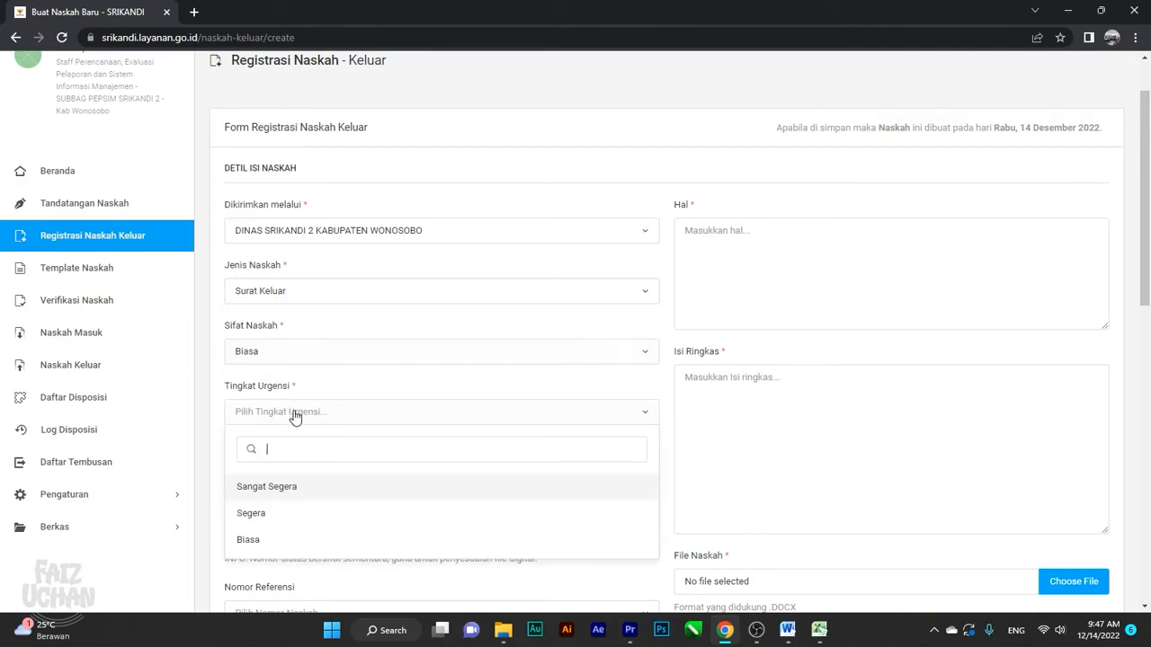
click(274, 544)
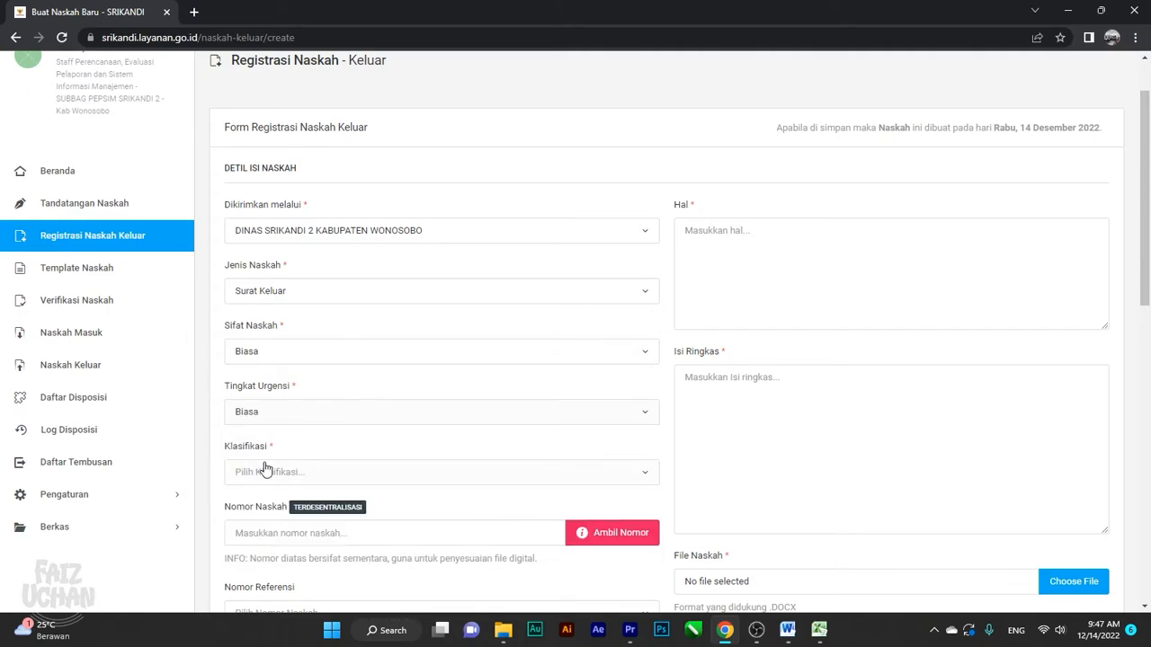
click(283, 474)
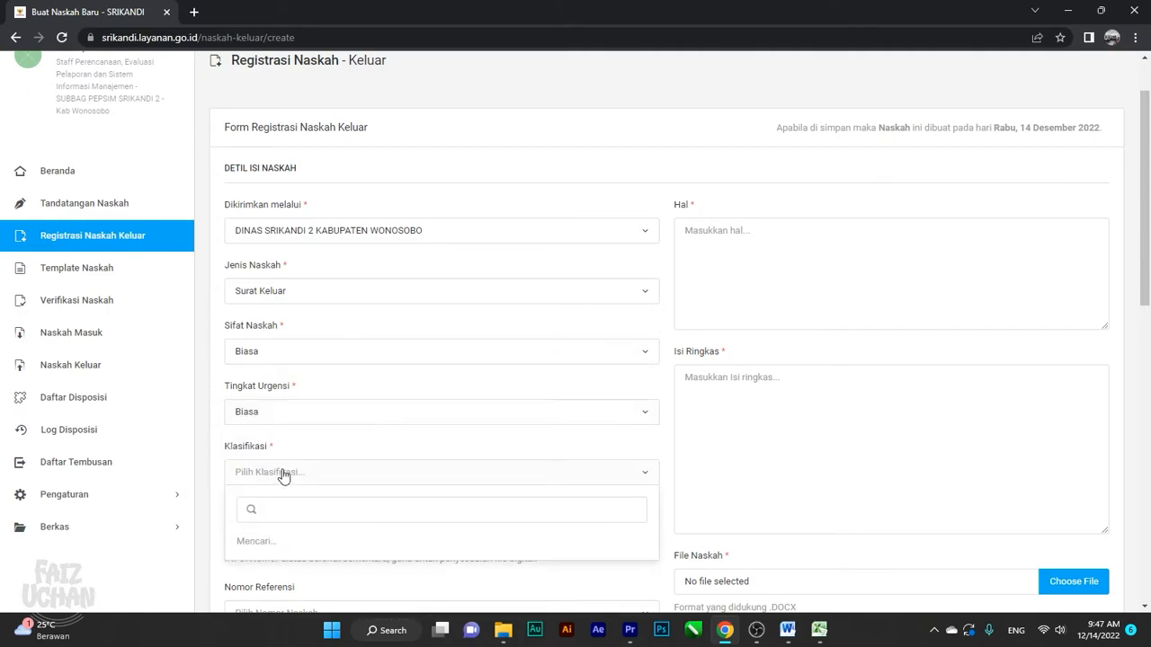
click(416, 193)
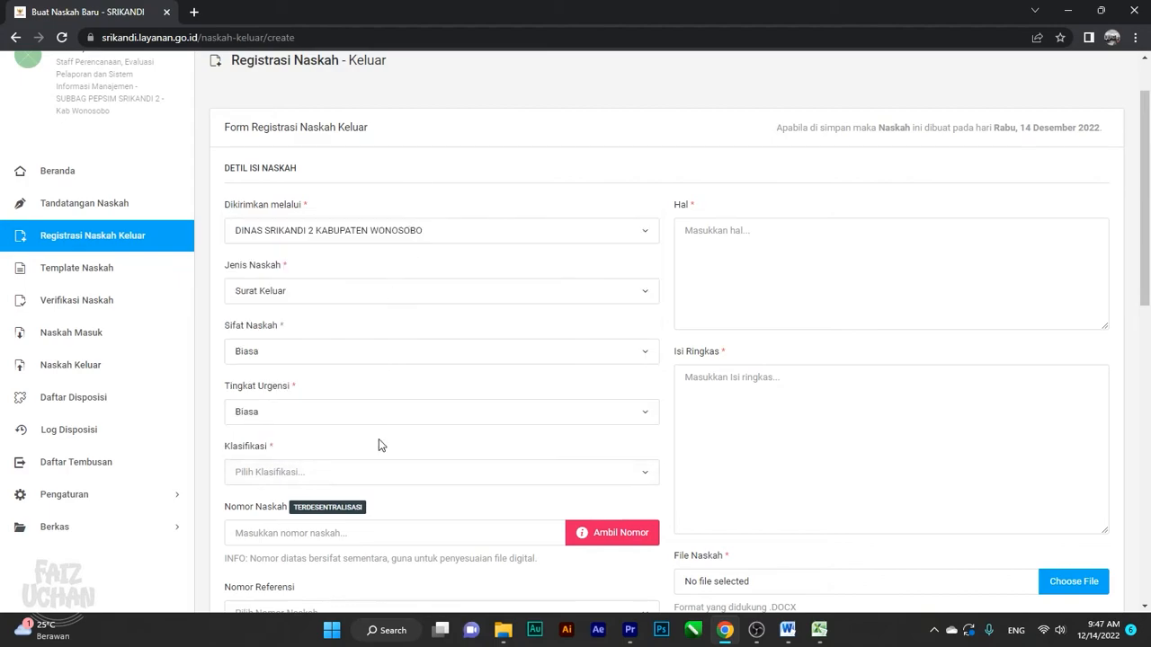
scroll(387, 427, down, 2)
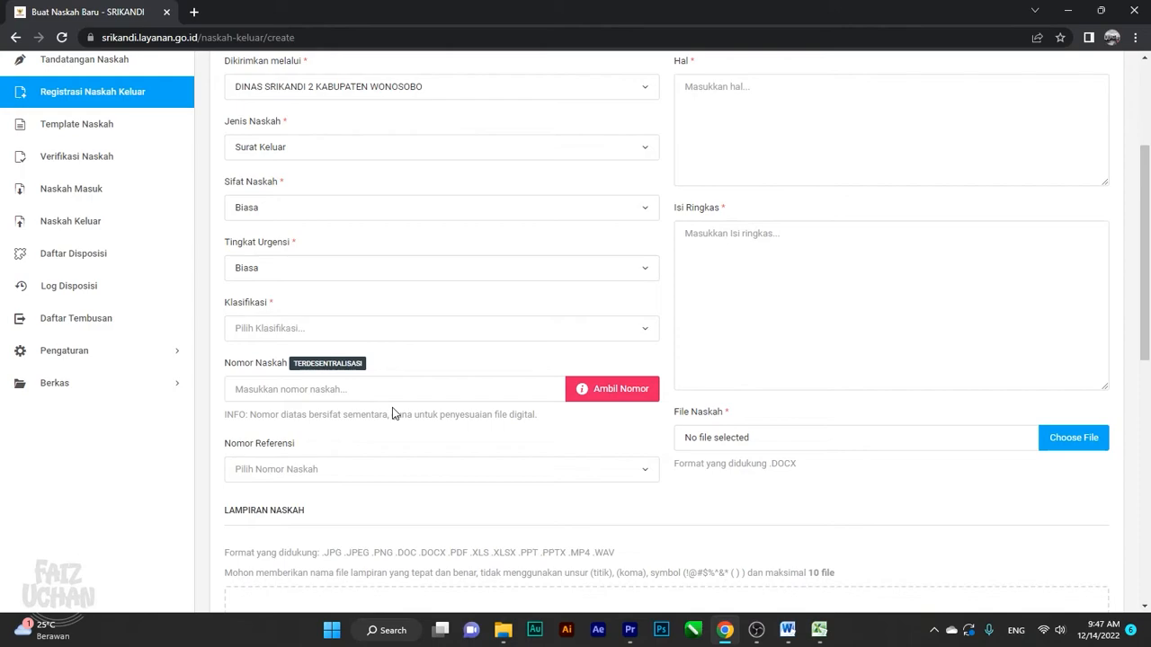
Set Klasifikasi to 045.4 - Pembinaan Kearsipan via a 'pembinaan kearsipan' search
click(445, 333)
click(436, 312)
click(434, 329)
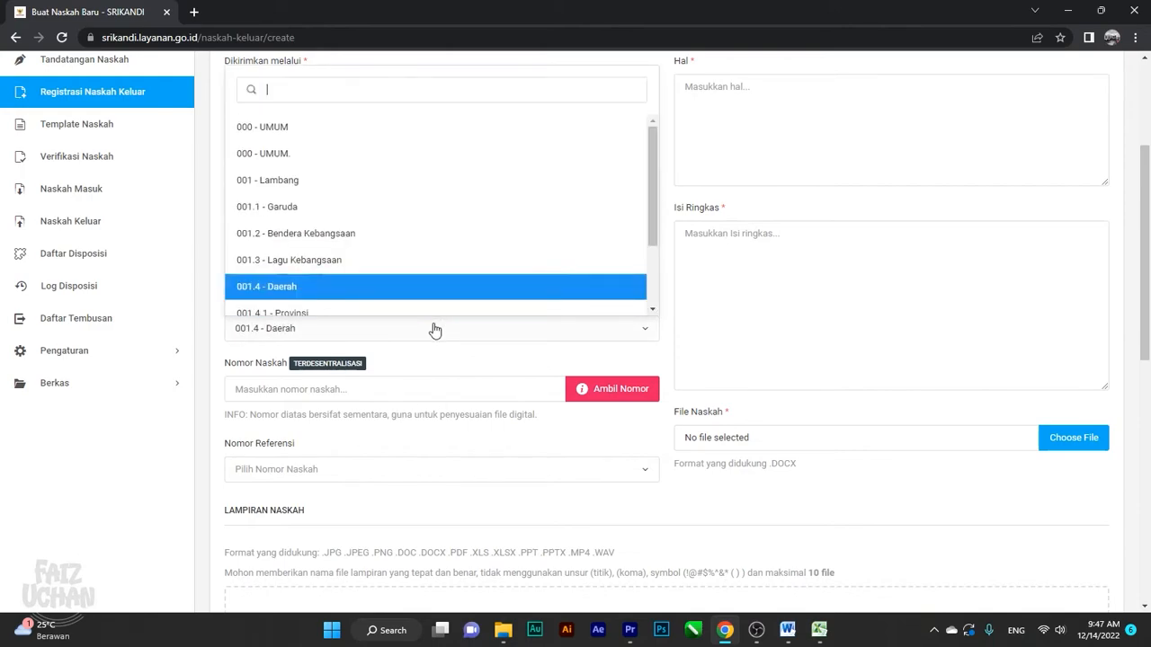
text(005)
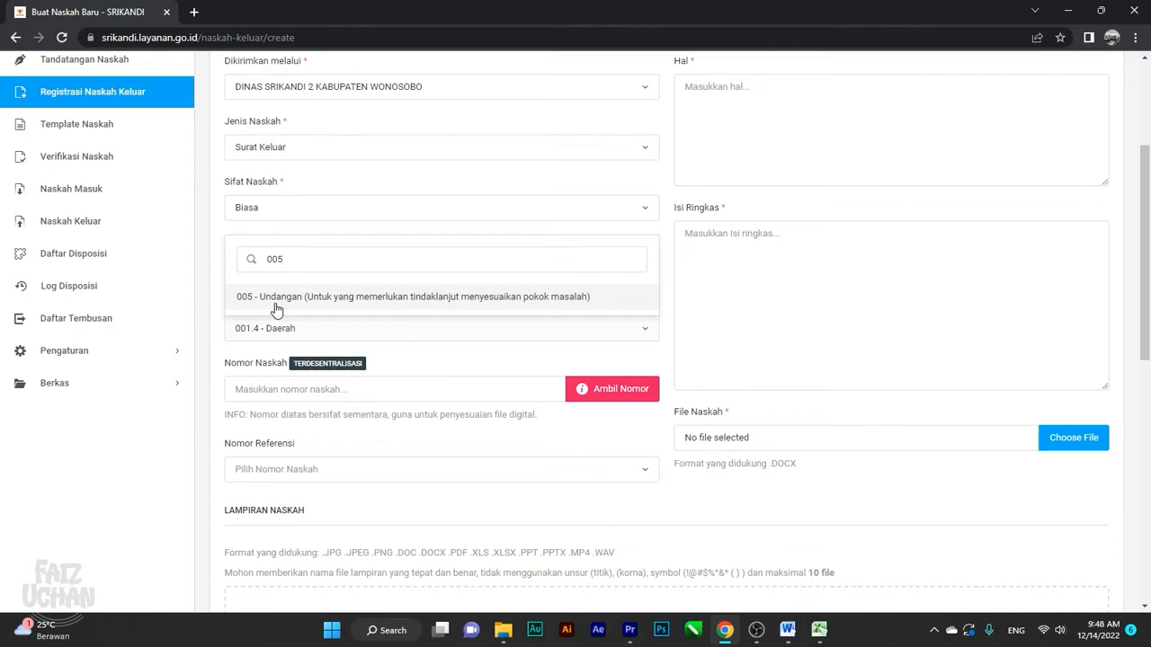
key(BackSpace)
key(BackSpace)
key(BackSpace)
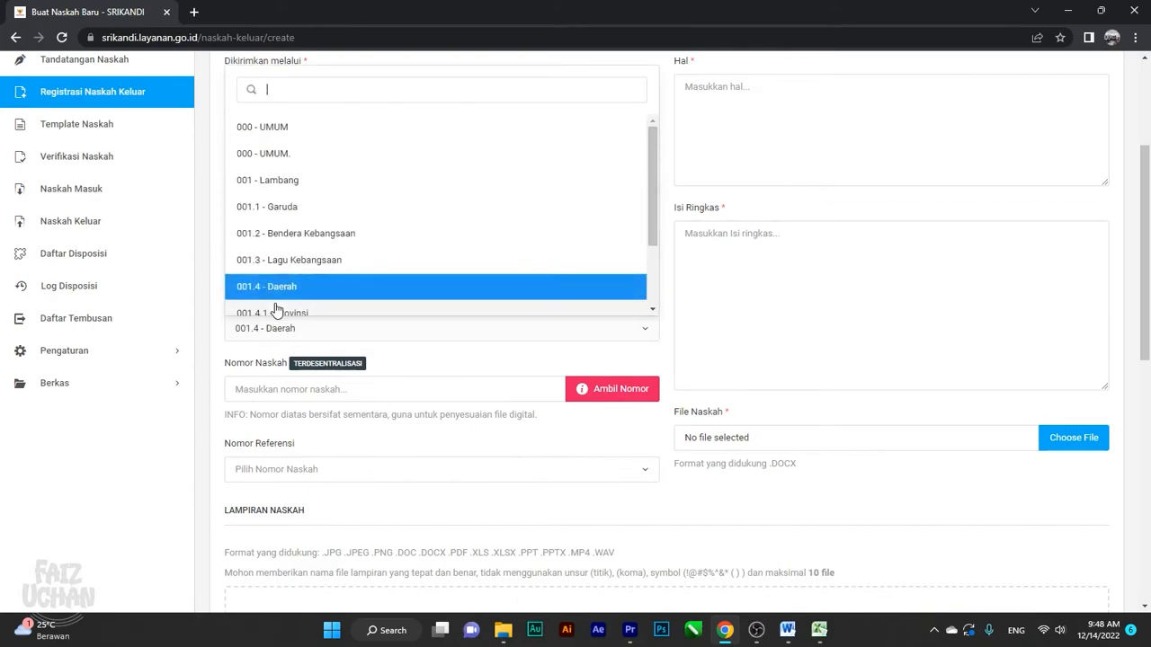
text(pembinaan)
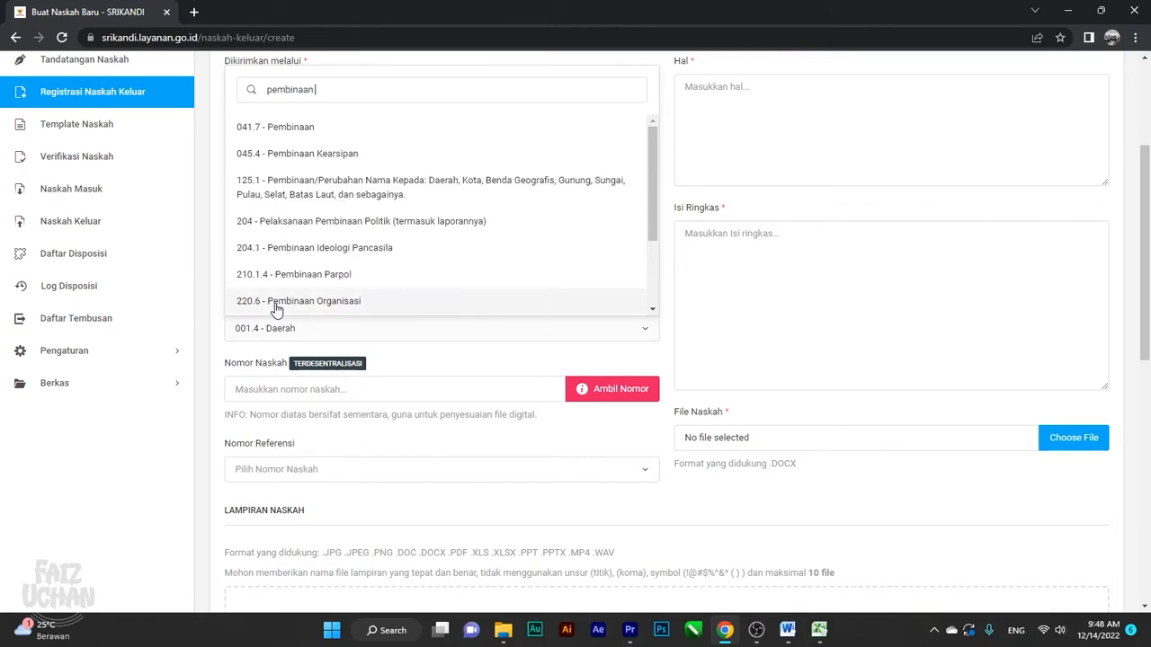
text( kearsipan)
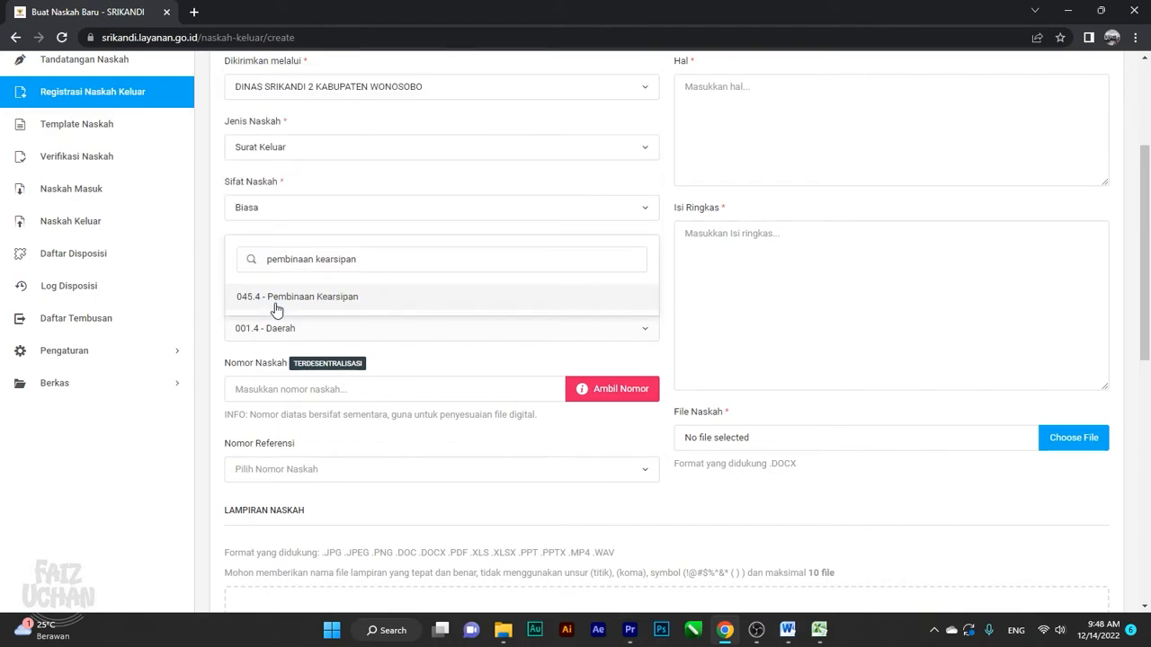
click(276, 298)
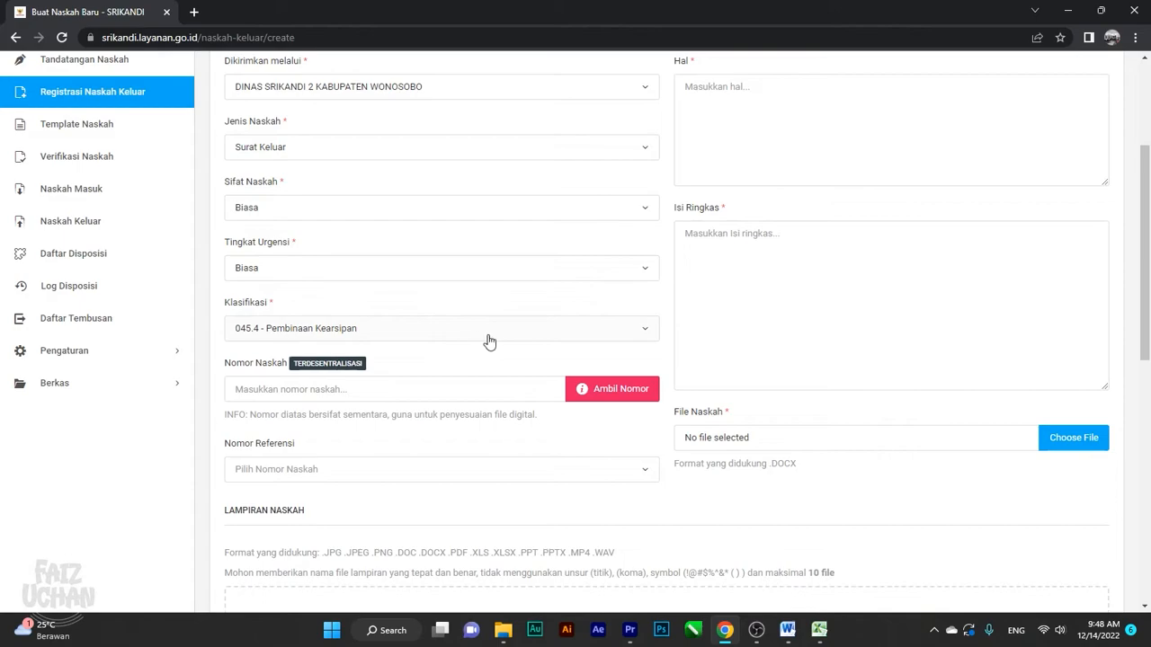
Place the cursor in the Hal field and bring the Word letter to the front
scroll(646, 310, up, 1)
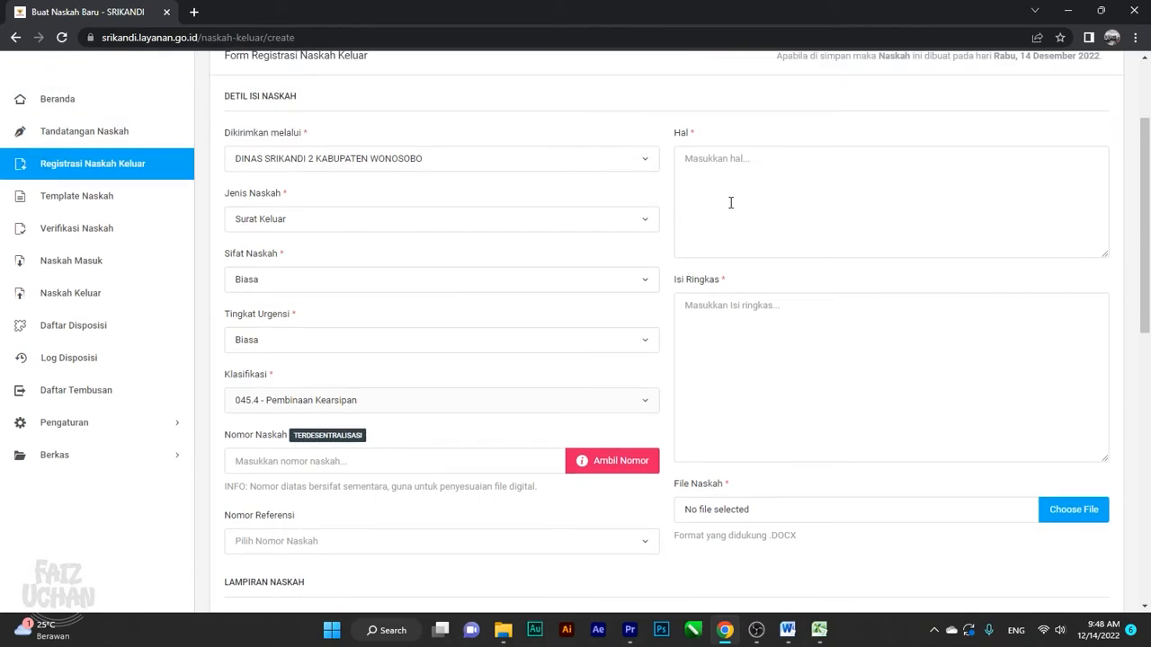
click(754, 197)
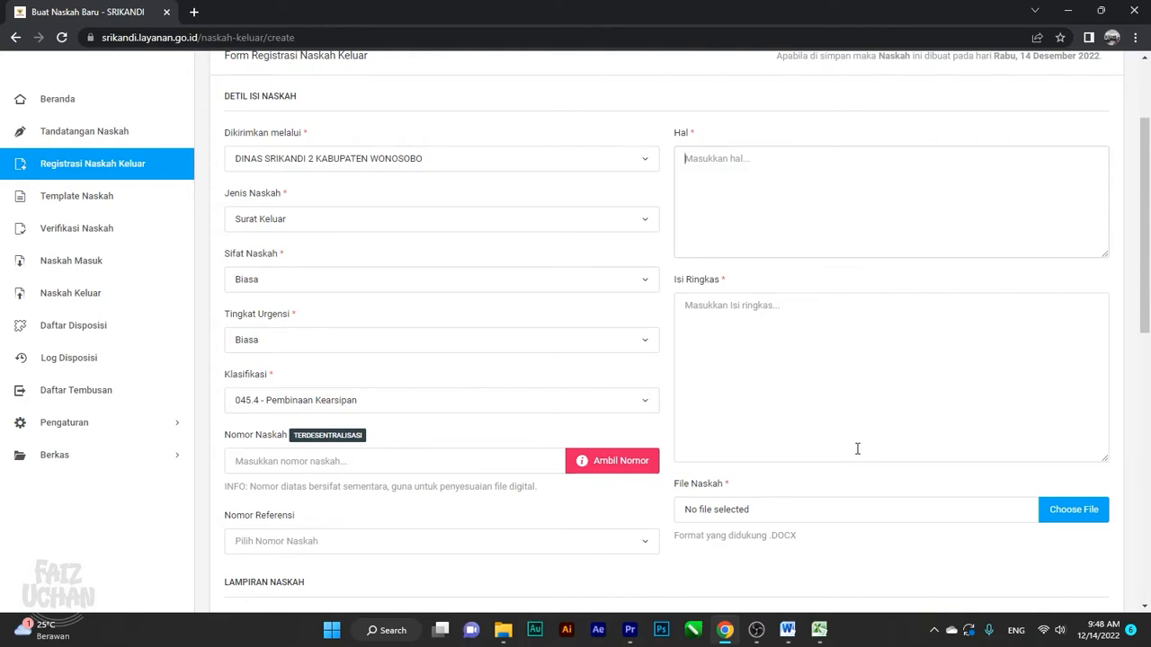
mouse_move(793, 632)
click(865, 553)
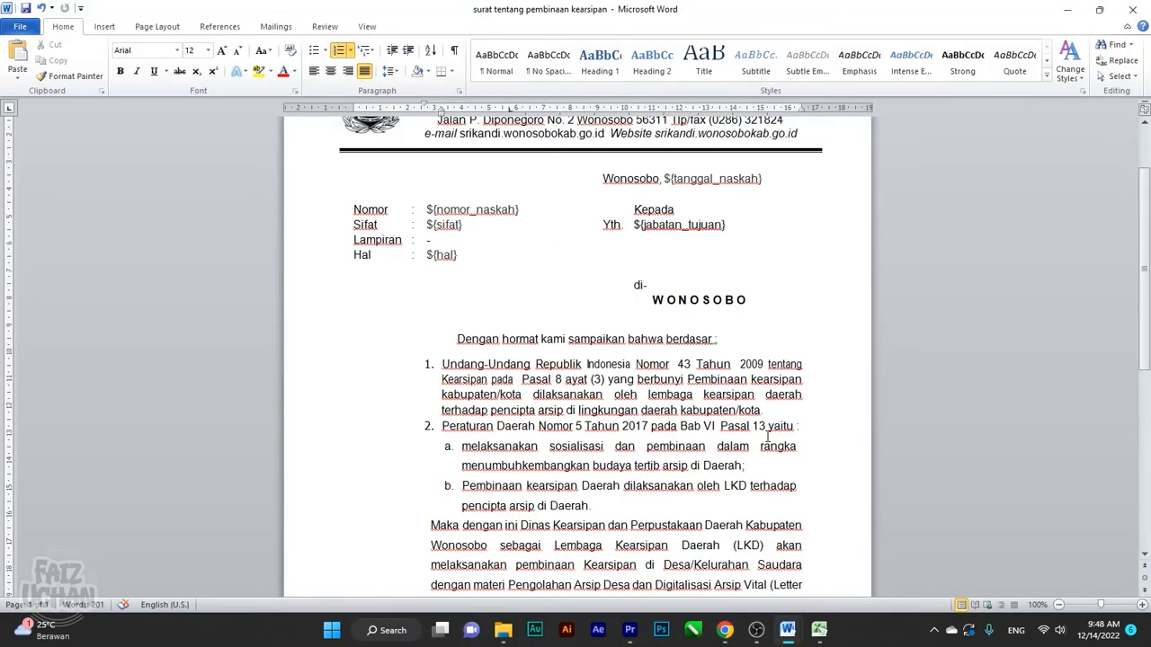
Scroll down through the Word letter's body, then go back to the SRIKANDI form
scroll(716, 419, down, 1)
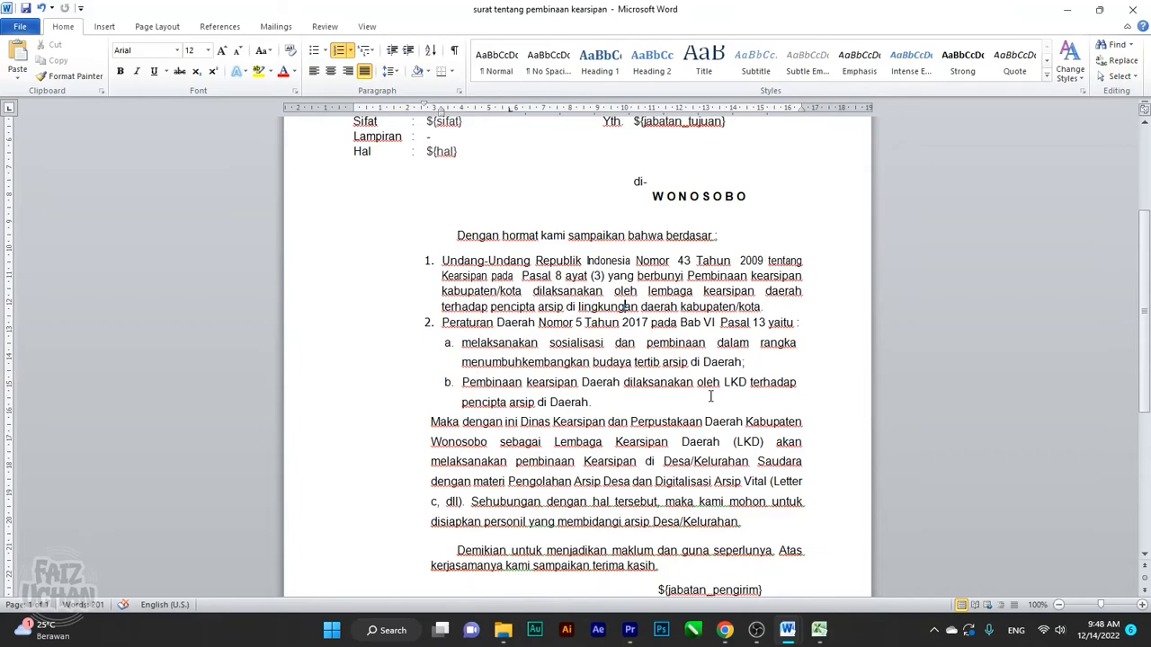
scroll(518, 412, down, 1)
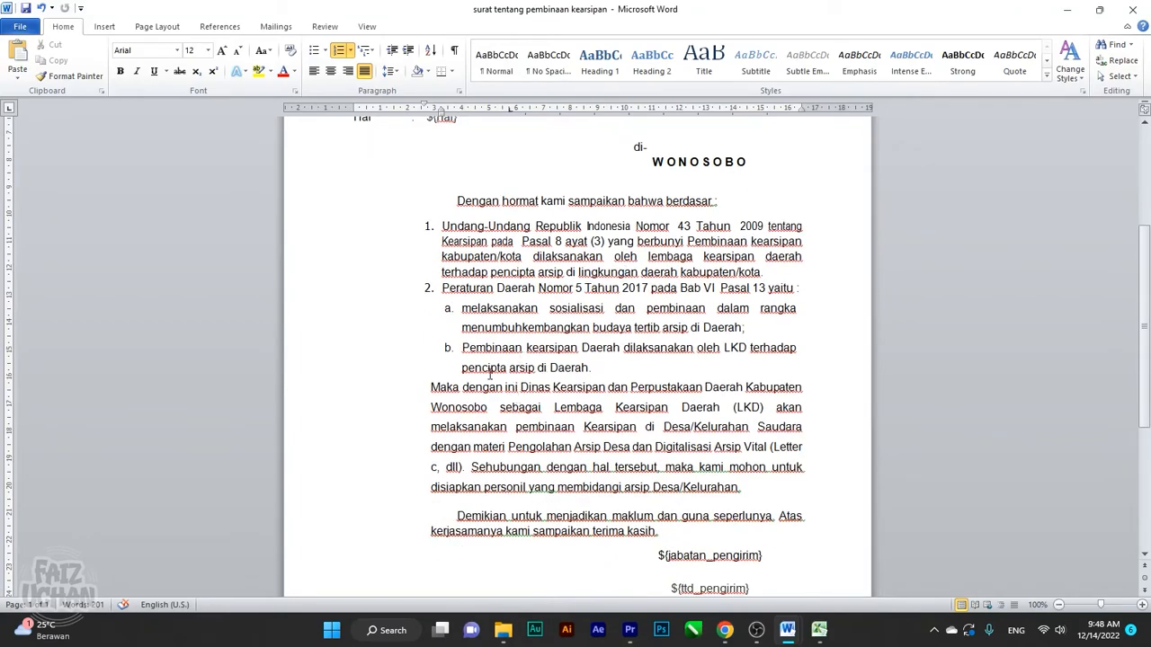
scroll(469, 369, down, 2)
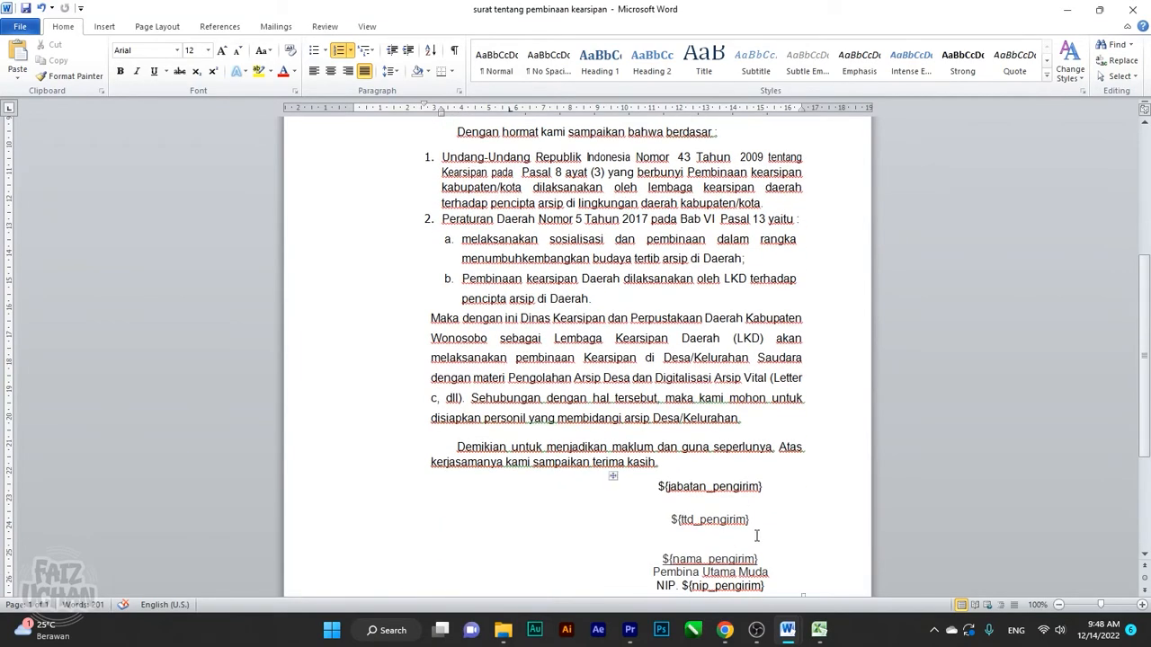
click(724, 630)
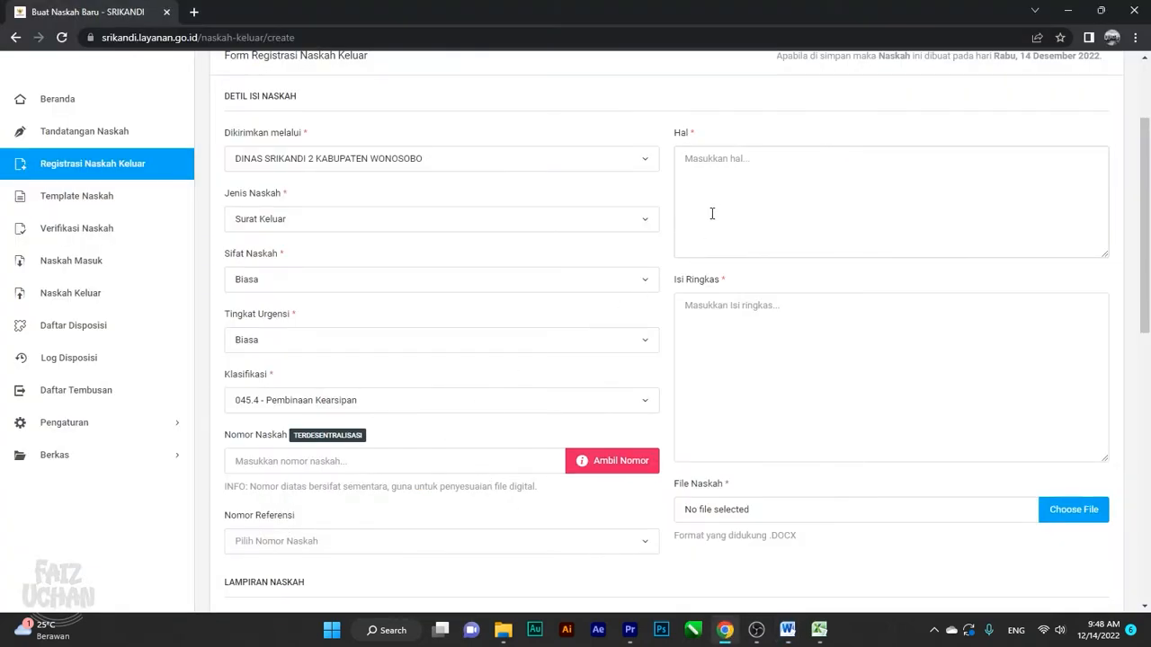
Enter 'Undangan Pembinaan Kearsipan Desa' as the letter's Hal (subject)
text(Undangan Pembinaan Kearsipan Desan)
key(BackSpace)
drag(860, 167, 634, 154)
click(867, 224)
Copy the subject text into Isi Ringkas so the summary matches it
right_click(752, 340)
click(739, 344)
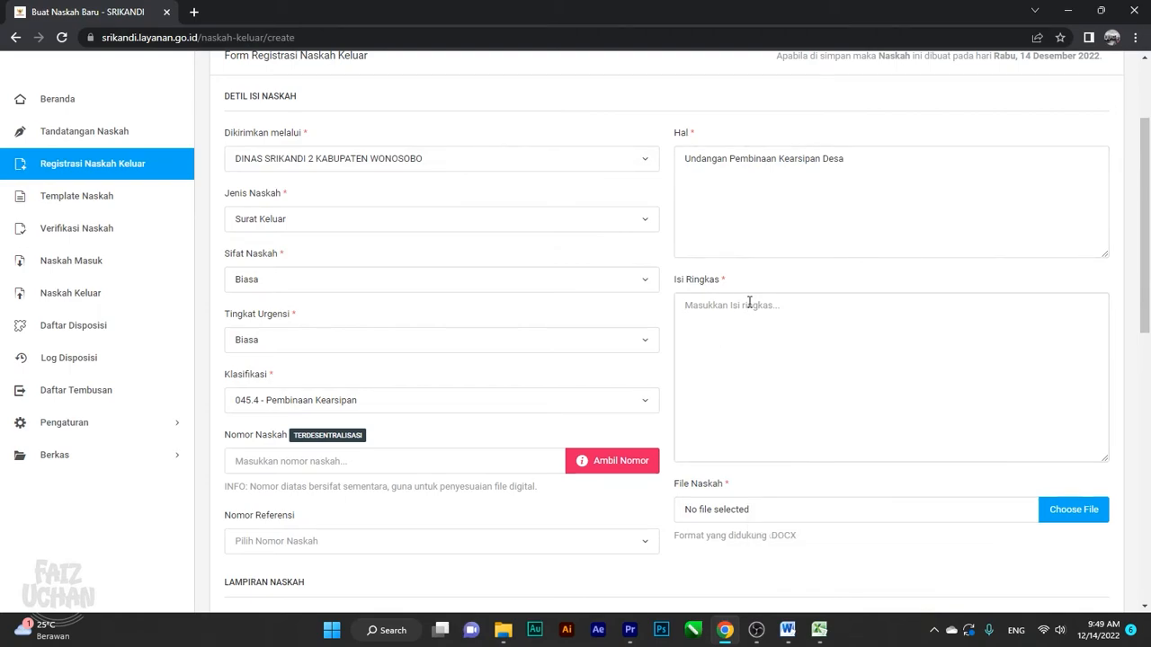
drag(851, 159, 668, 171)
key(ctrl+c)
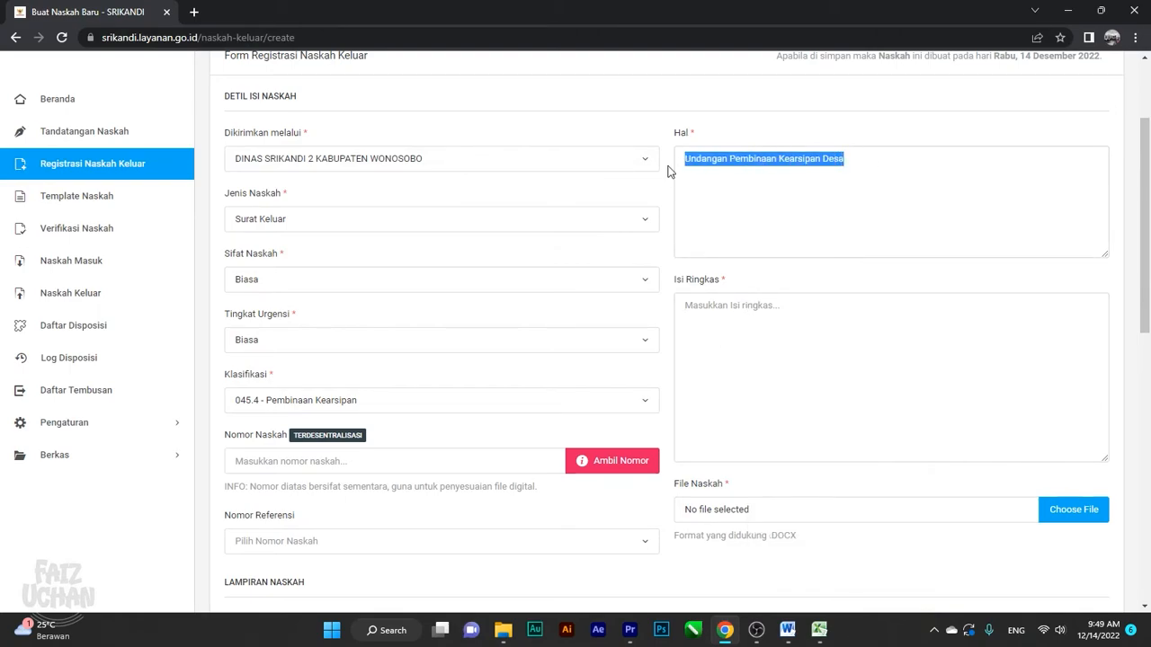
click(733, 346)
key(ctrl+v)
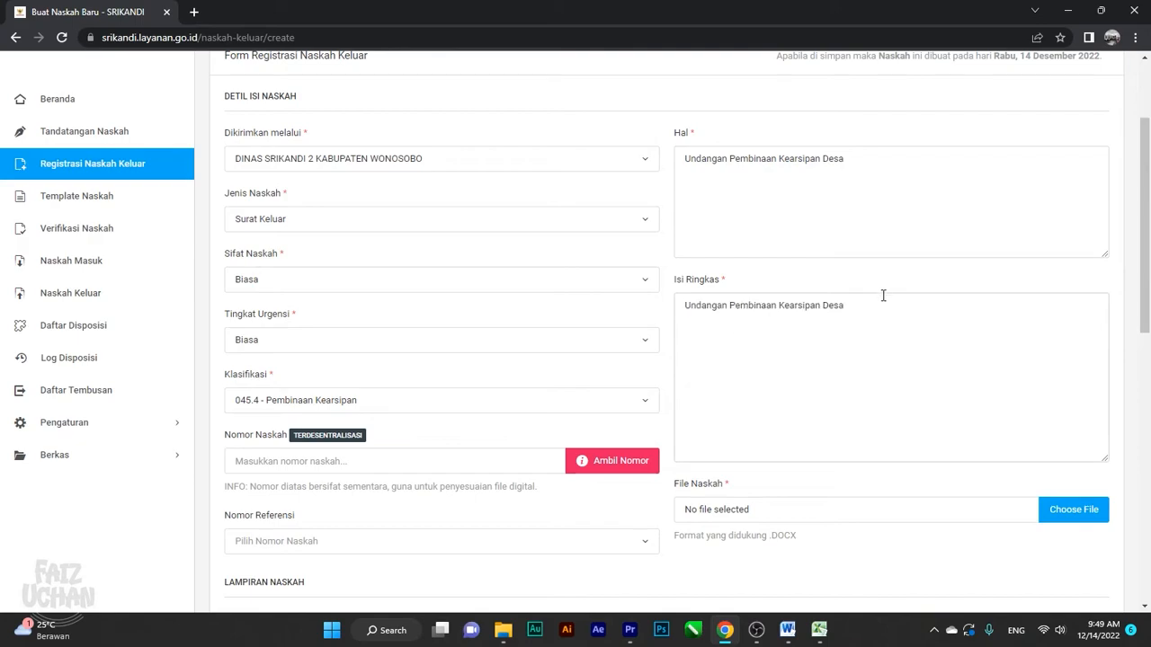
scroll(886, 309, down, 1)
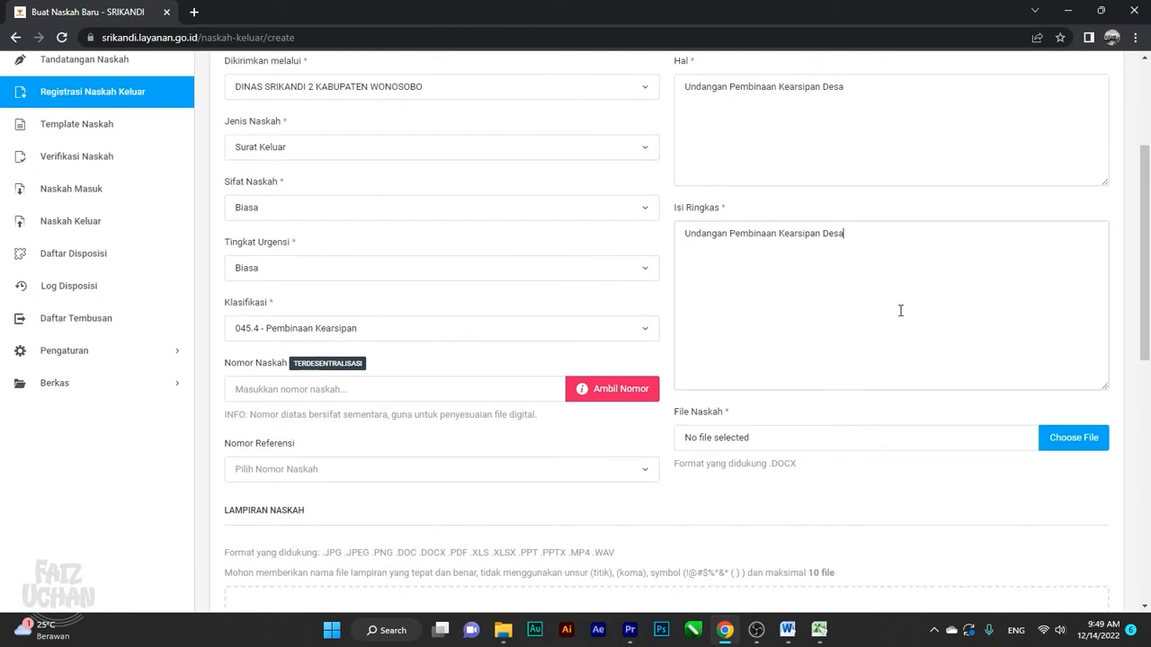
Upload 'surat tentang pembinaan kearsipan.docx' from the Videos folder as the File Naskah
click(1058, 439)
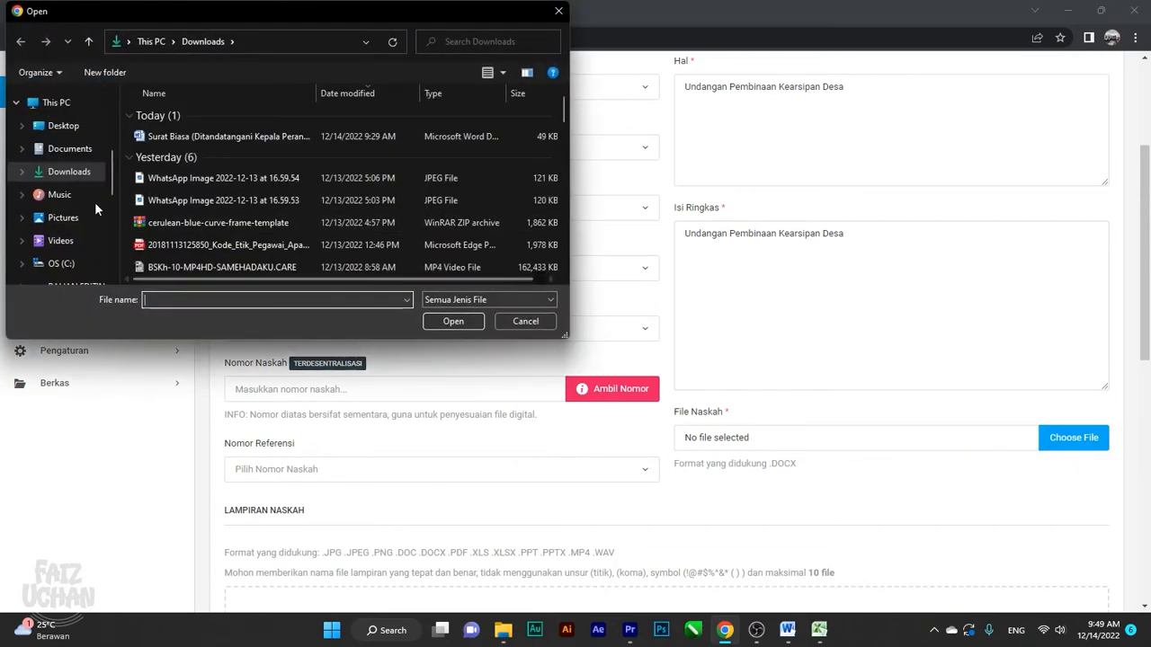
click(76, 149)
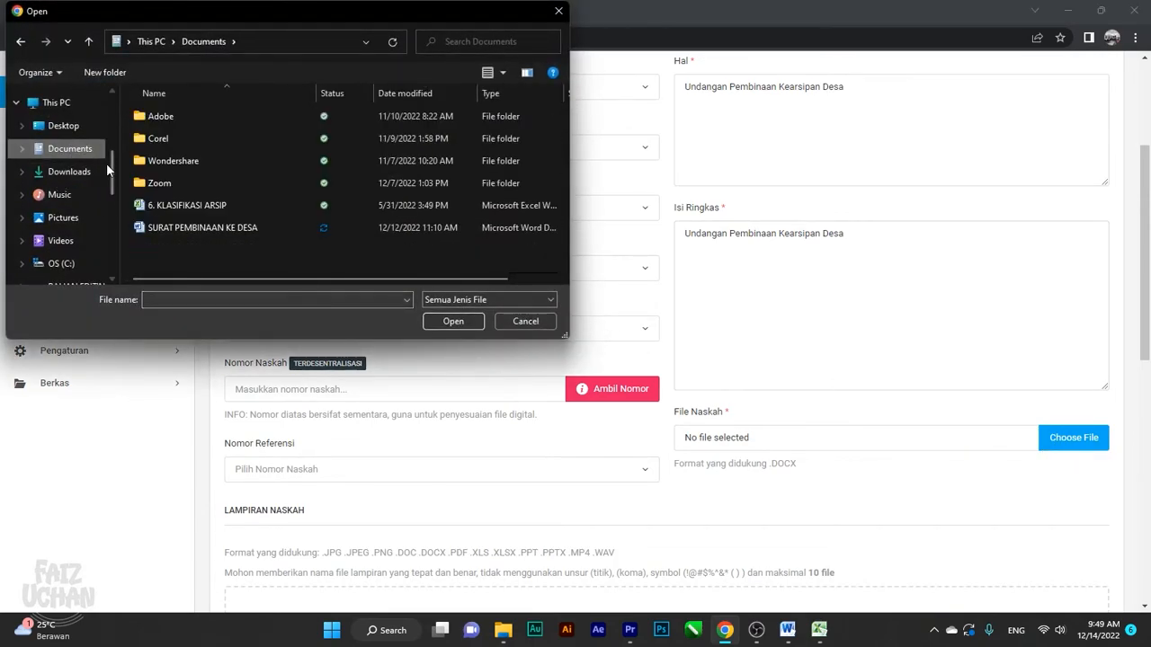
click(63, 222)
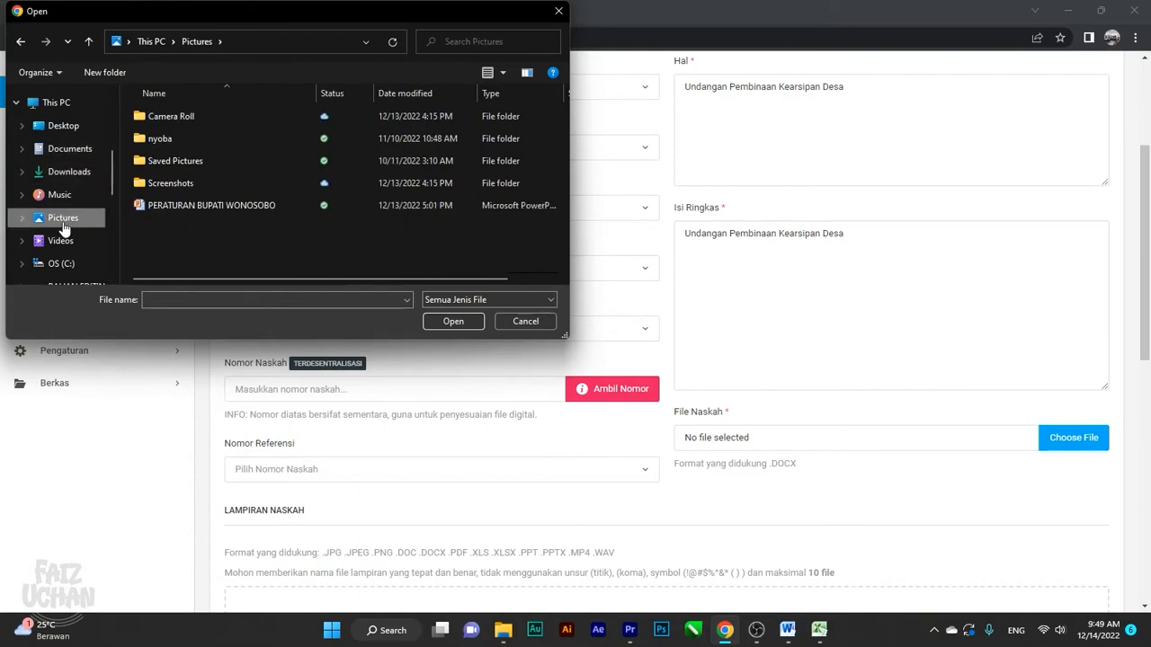
click(61, 240)
click(435, 235)
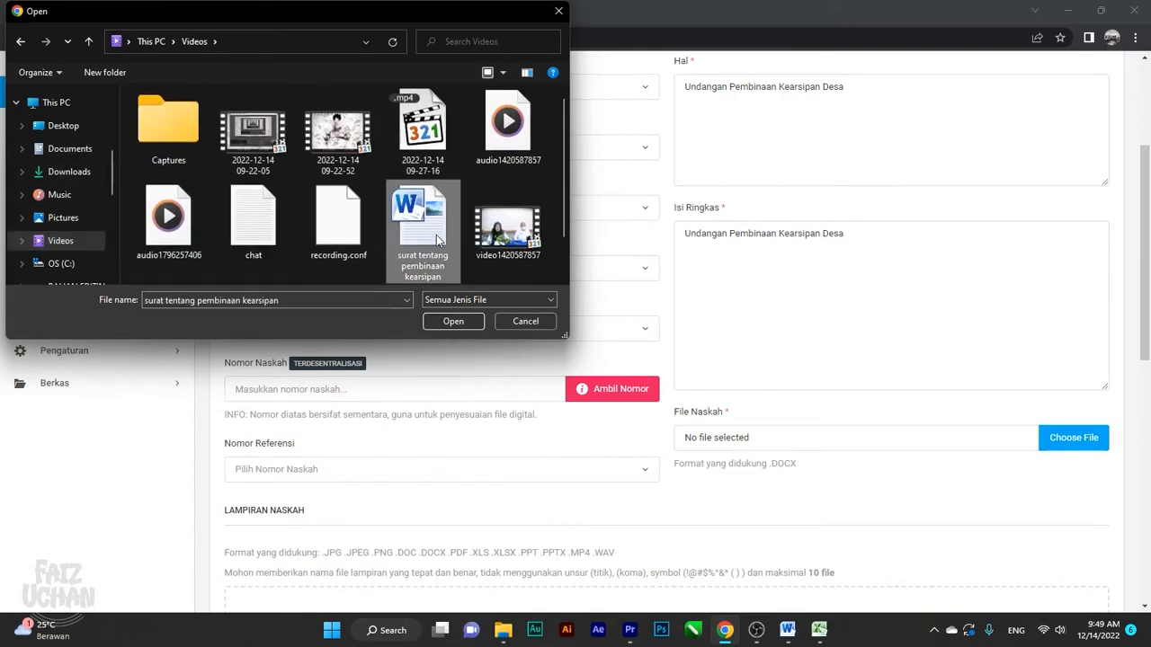
click(443, 319)
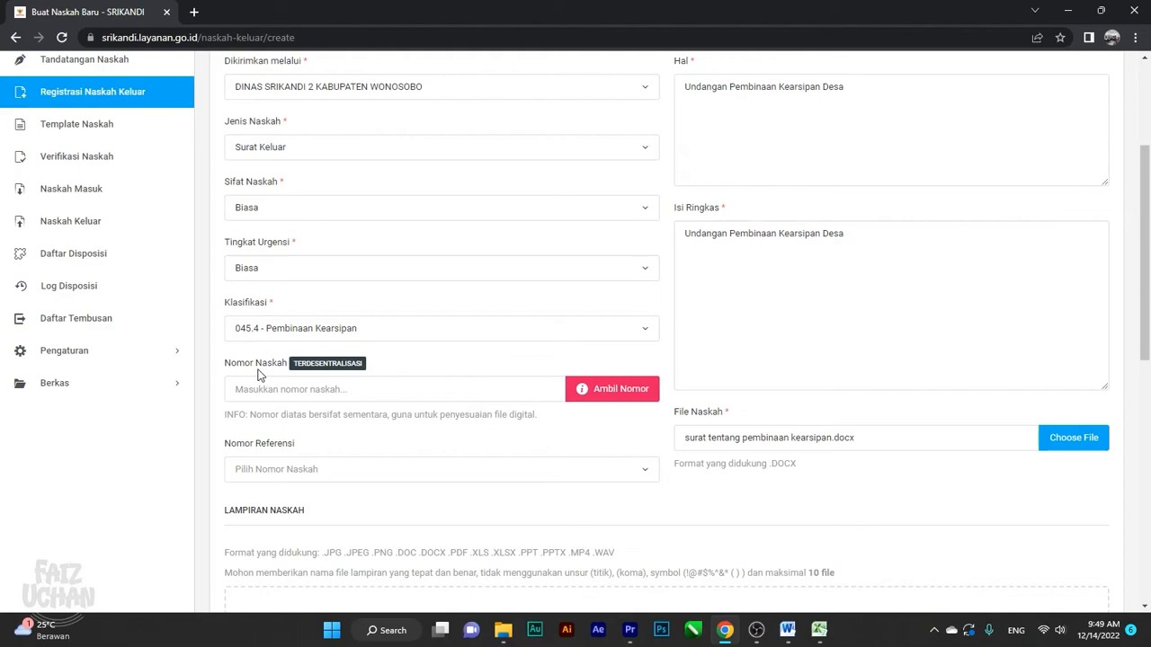
Assign the Nomor Naskah 045.4/183/SRIKANDI 2 to the letter using Ambil Nomor
click(630, 401)
scroll(420, 409, down, 1)
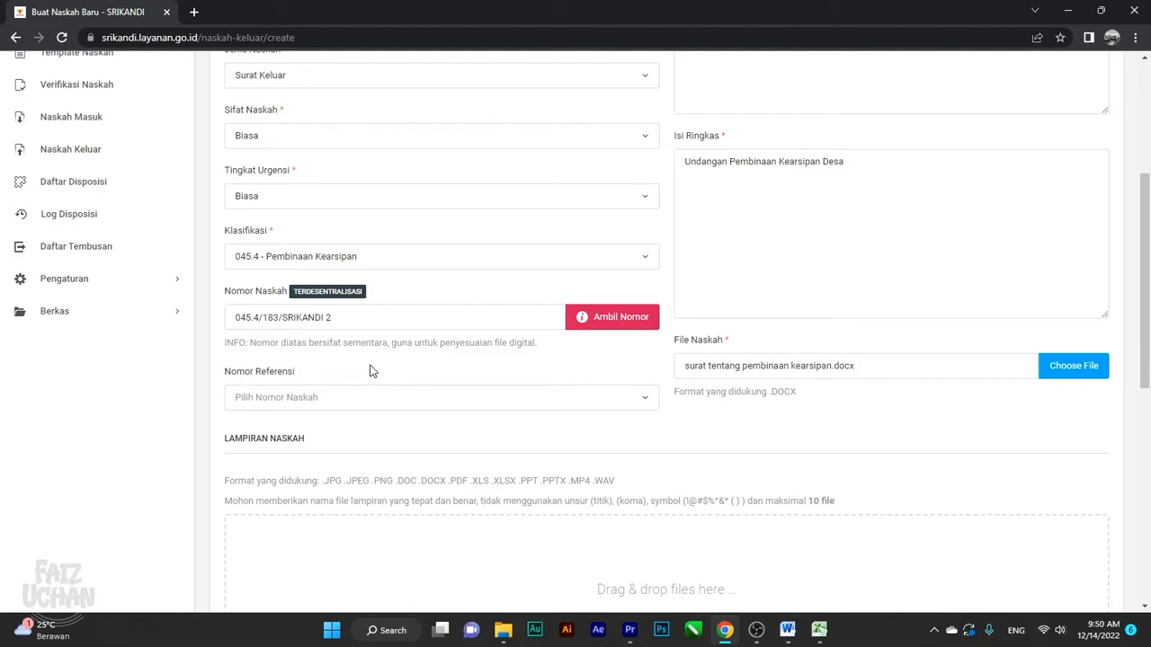
scroll(401, 364, down, 1)
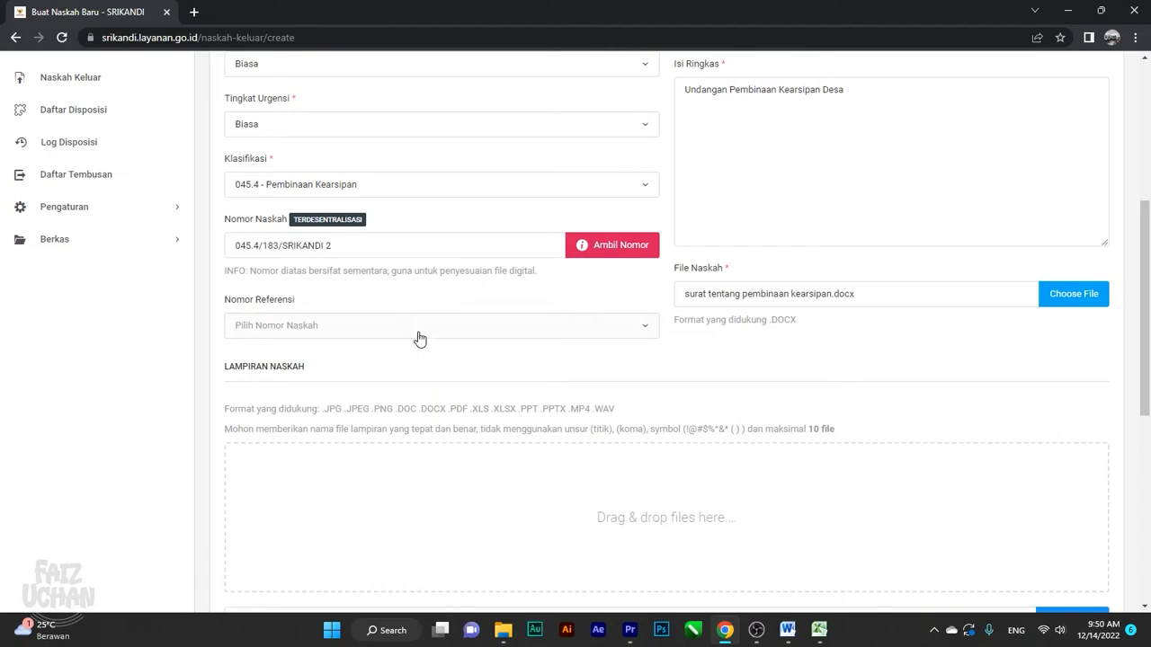
scroll(420, 339, down, 3)
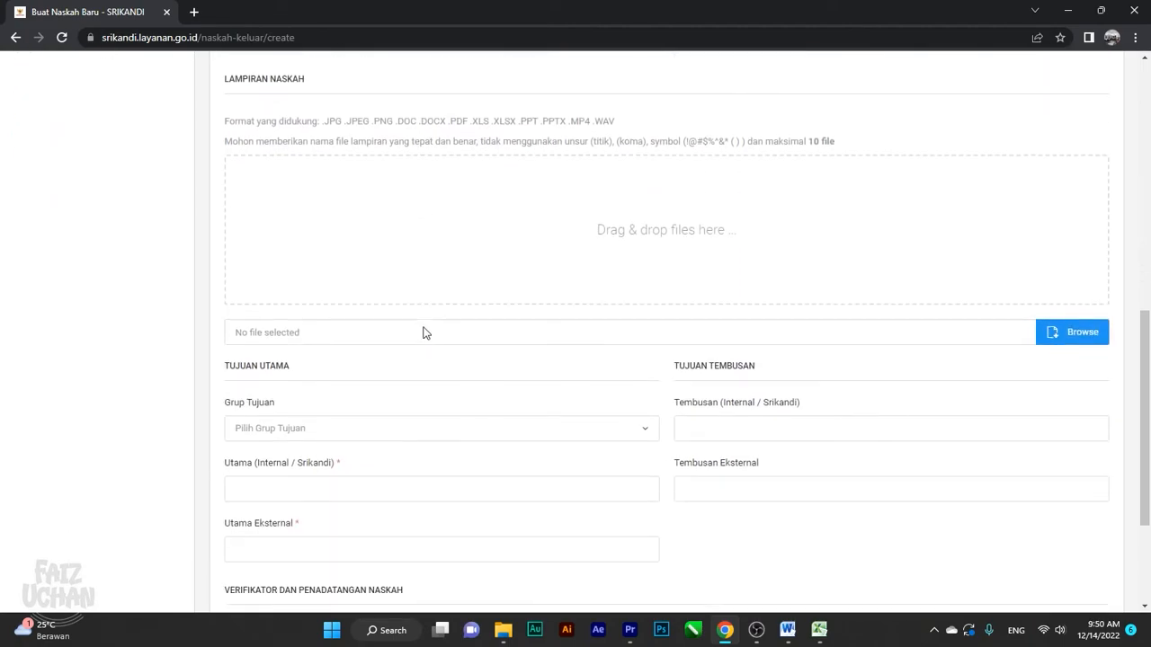
Add the head of Dinas Srikandi Kabupaten Wonosobo as main internal recipient, then list available verifiers
scroll(425, 333, down, 2)
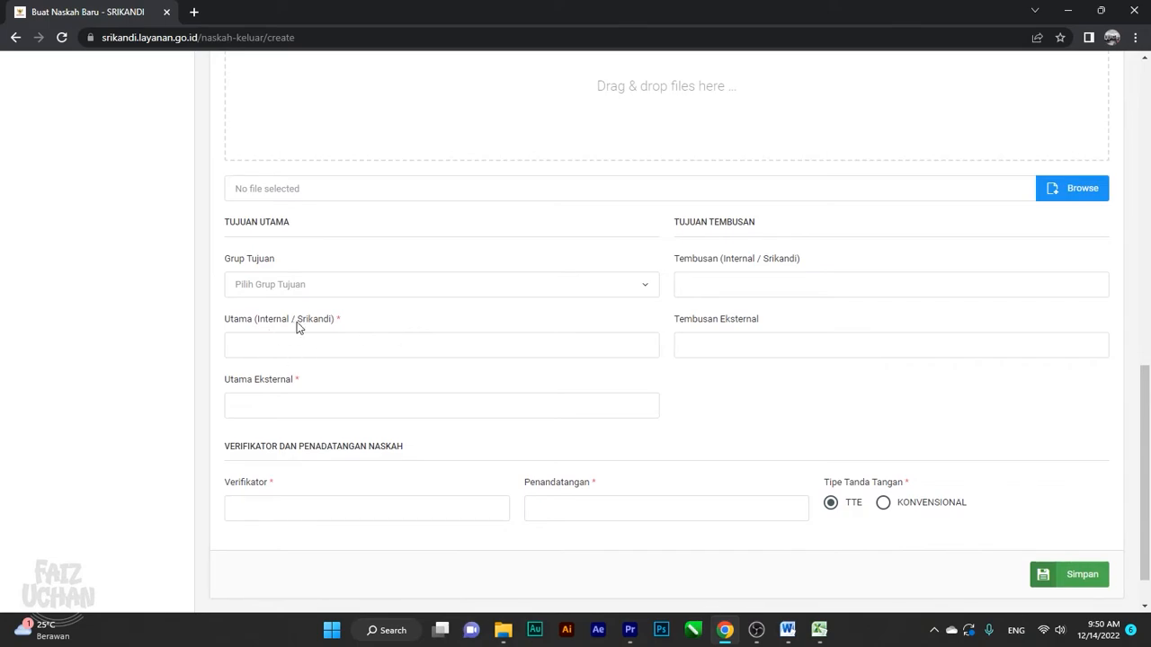
click(274, 348)
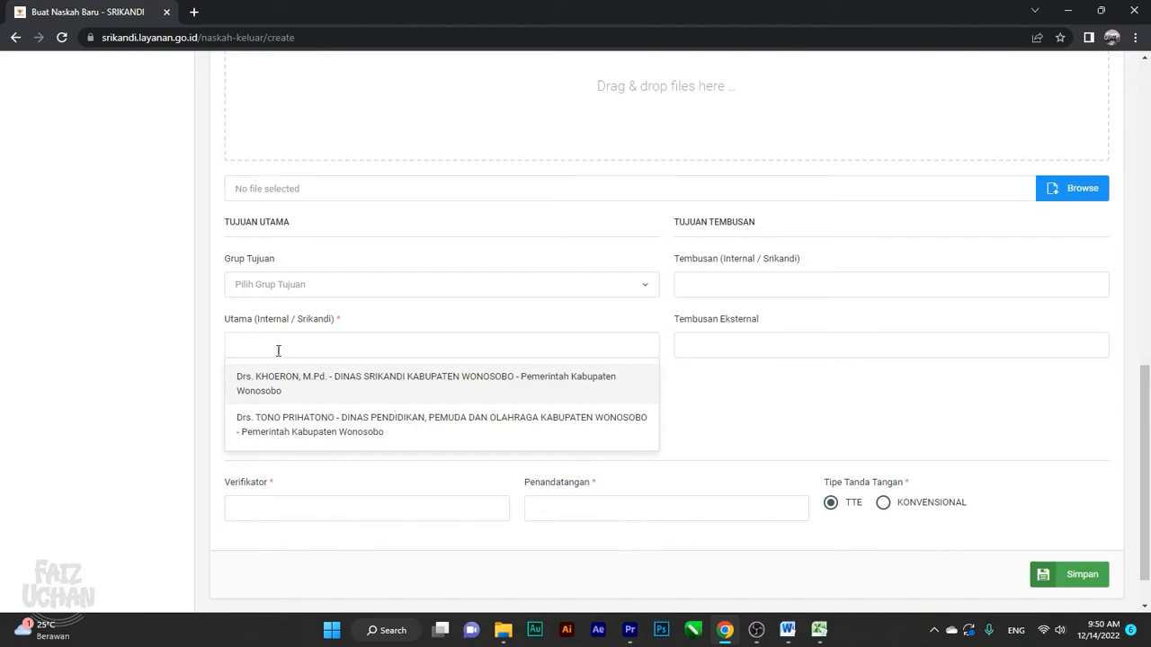
click(303, 385)
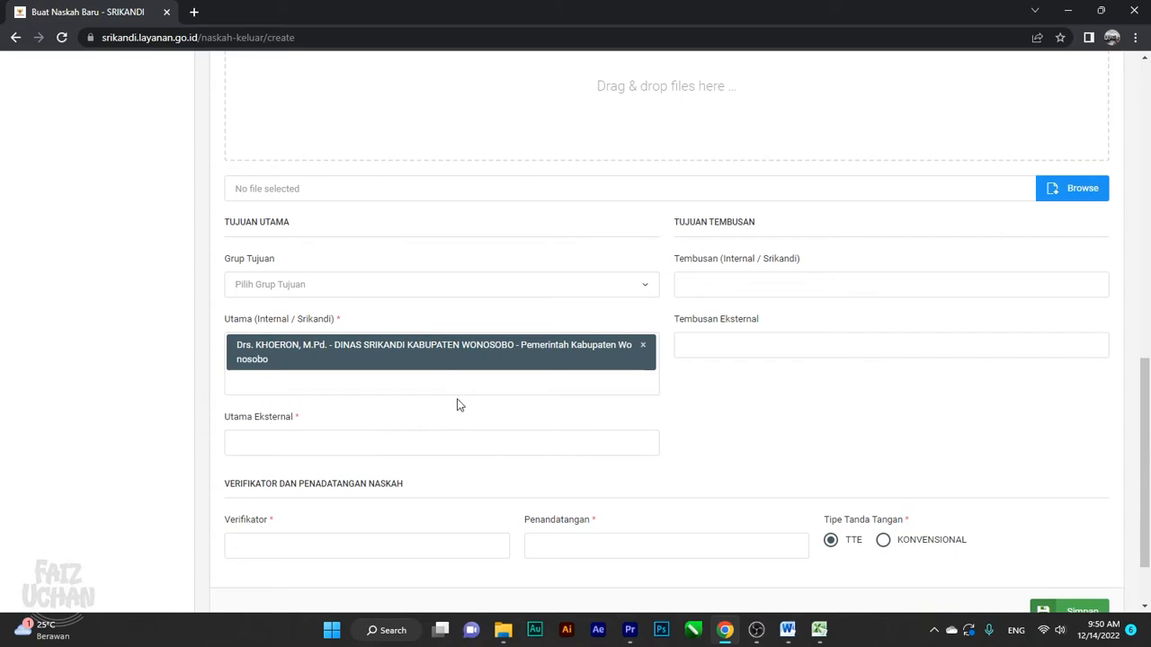
scroll(460, 405, down, 2)
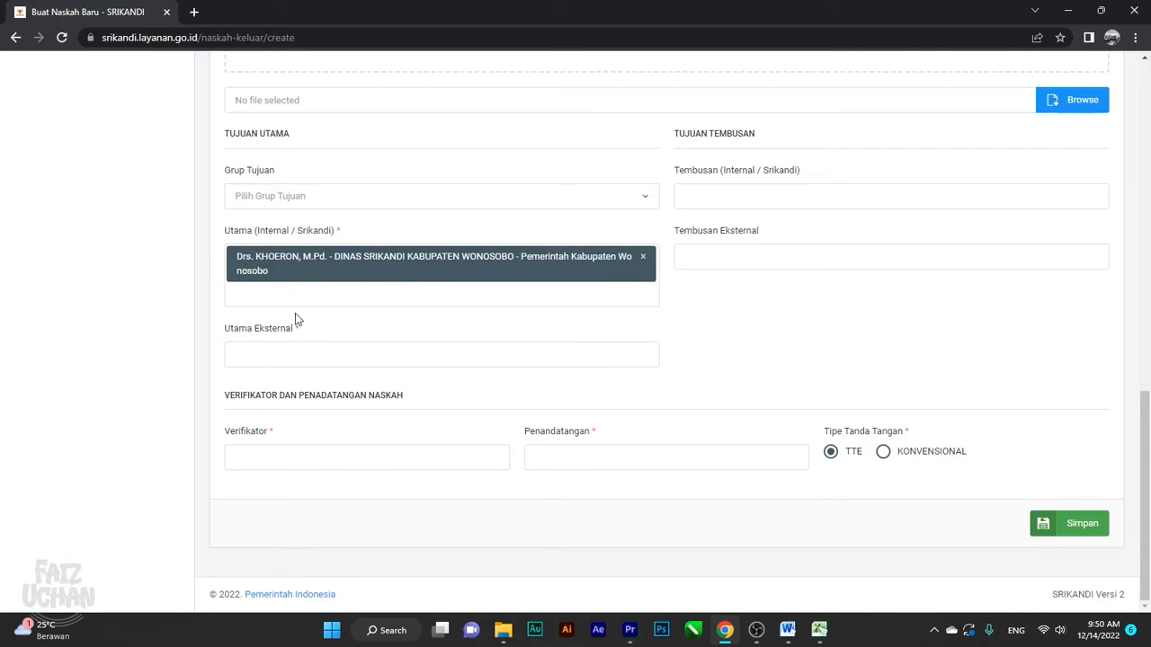
click(283, 464)
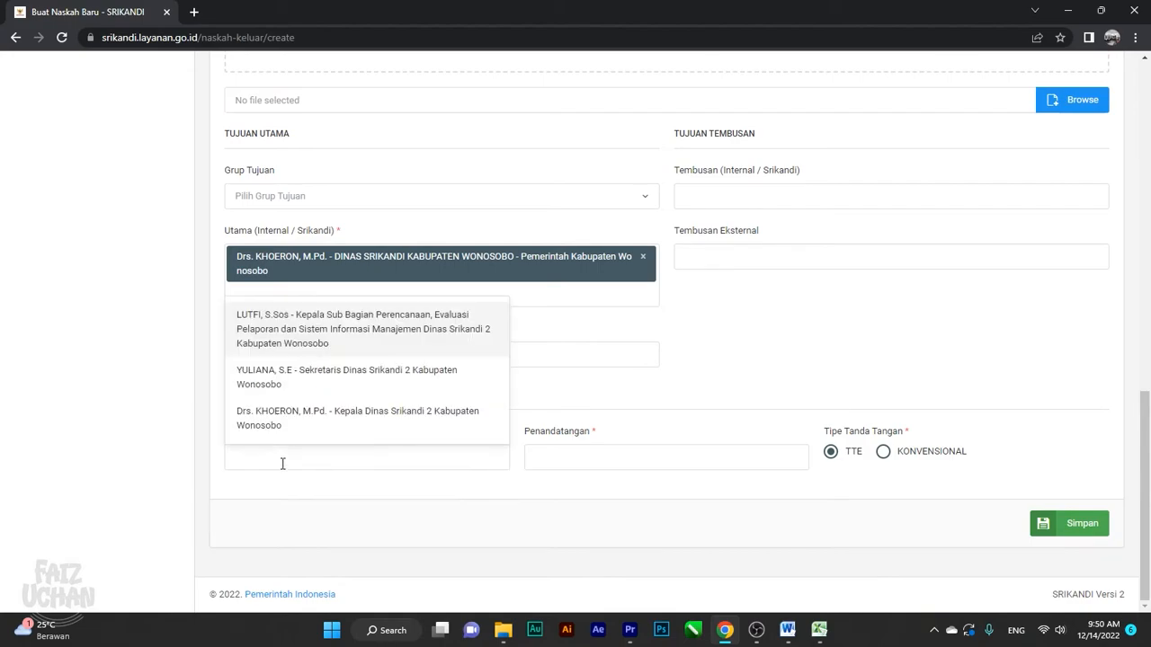
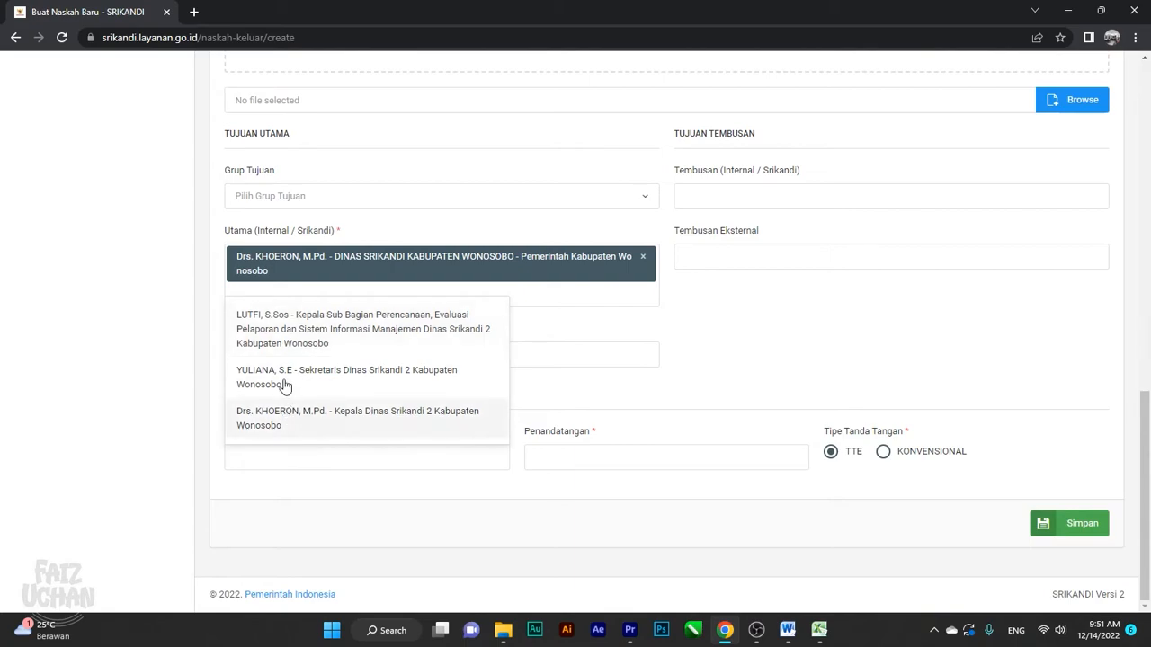
Add the planning sub-division head, office secretary and office head as verifiers
click(285, 333)
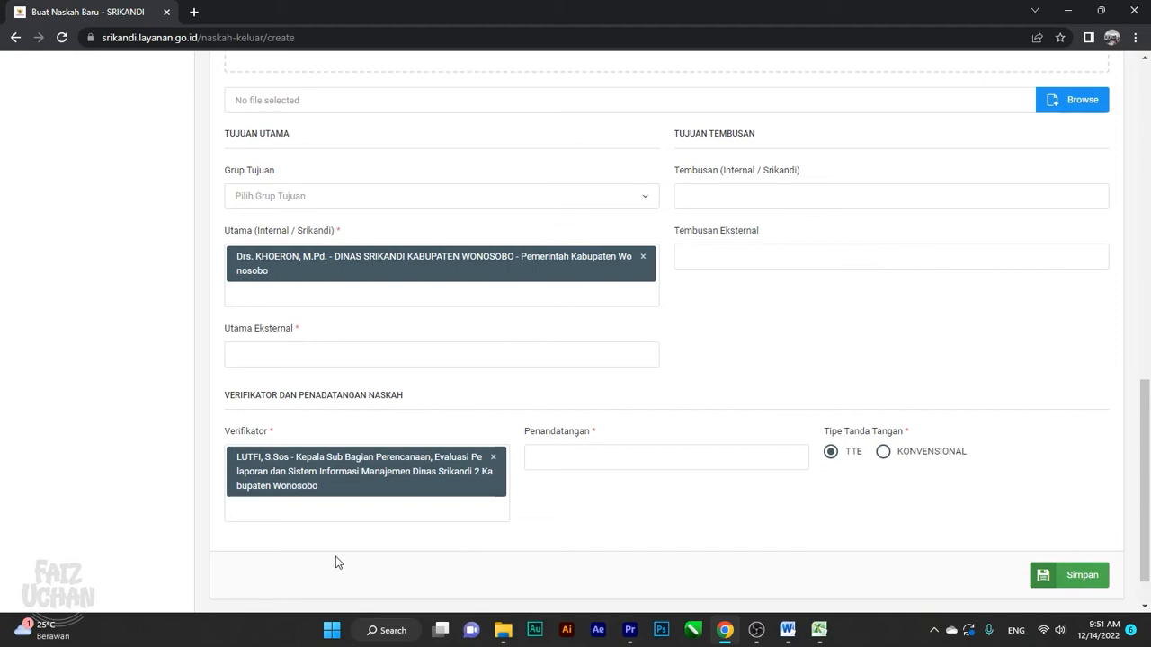
click(258, 515)
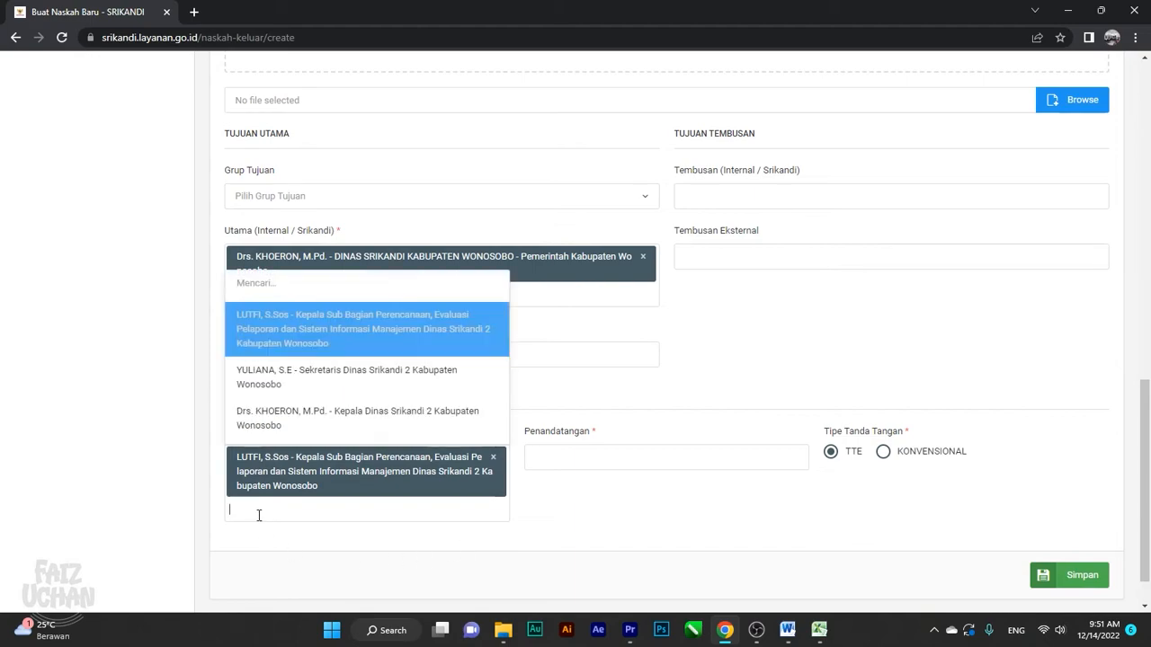
click(273, 382)
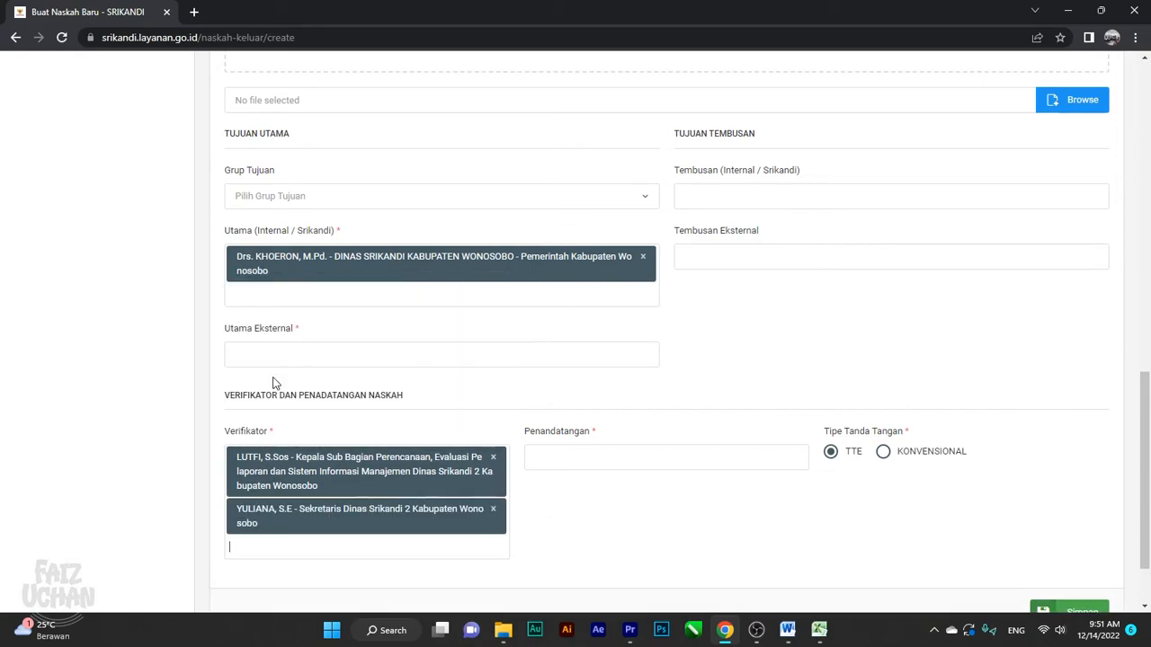
click(262, 547)
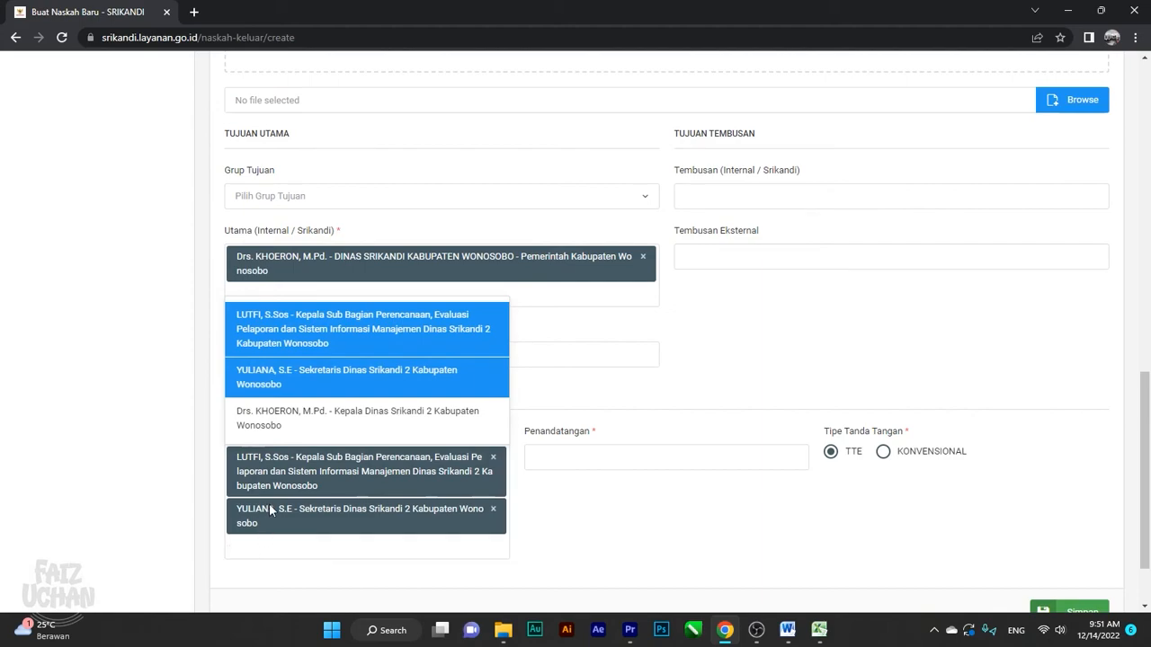
click(279, 424)
scroll(153, 424, down, 2)
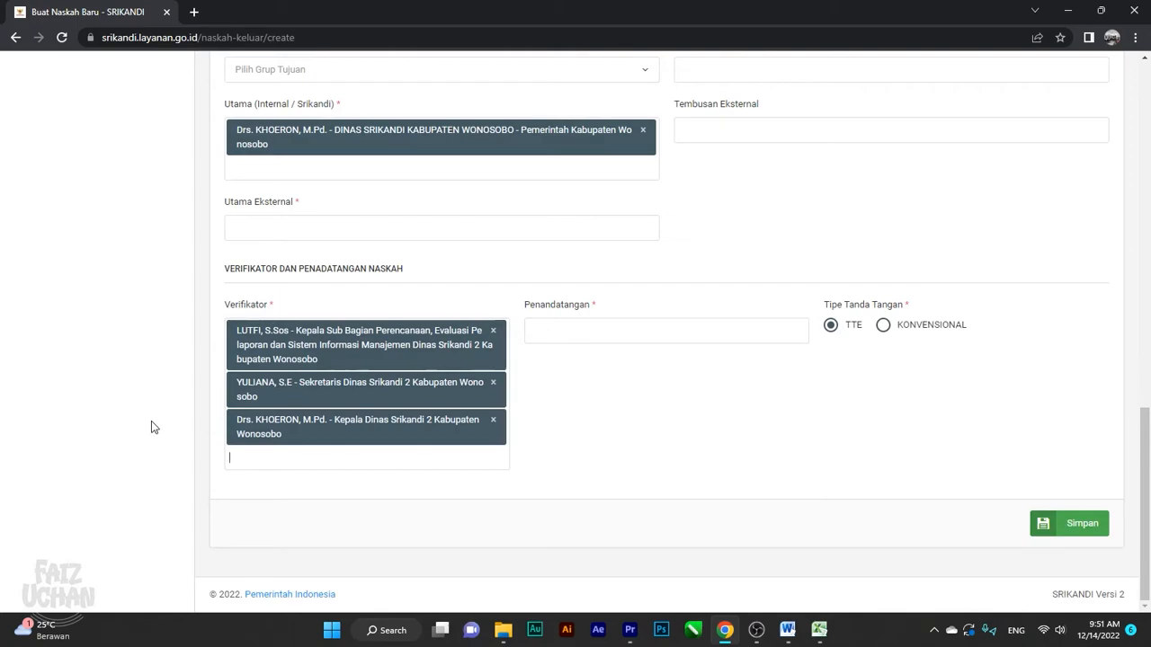
Remove all three verifiers and re-add them as secretary, sub-division head, then office head
click(493, 420)
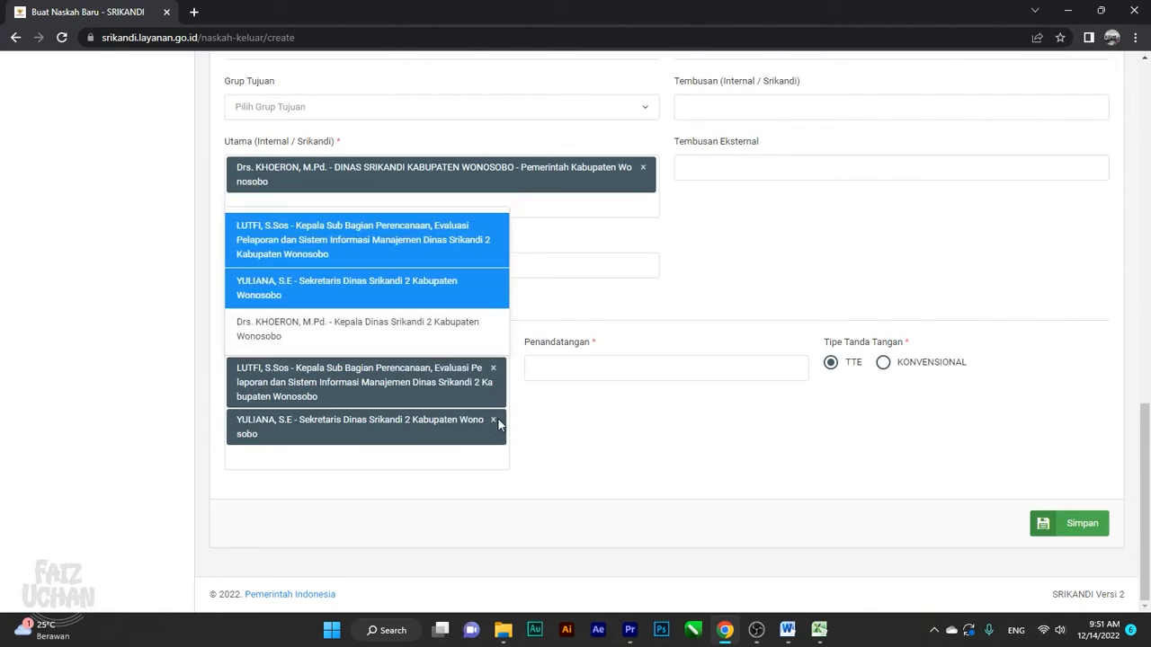
click(493, 420)
click(491, 409)
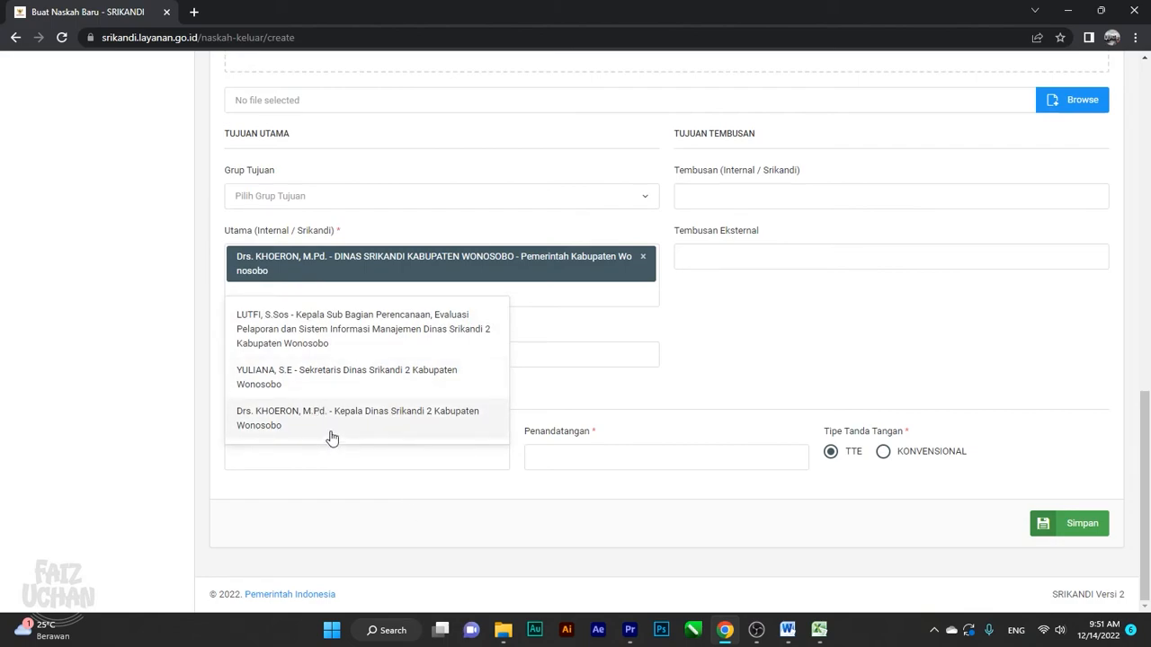
click(329, 384)
click(466, 493)
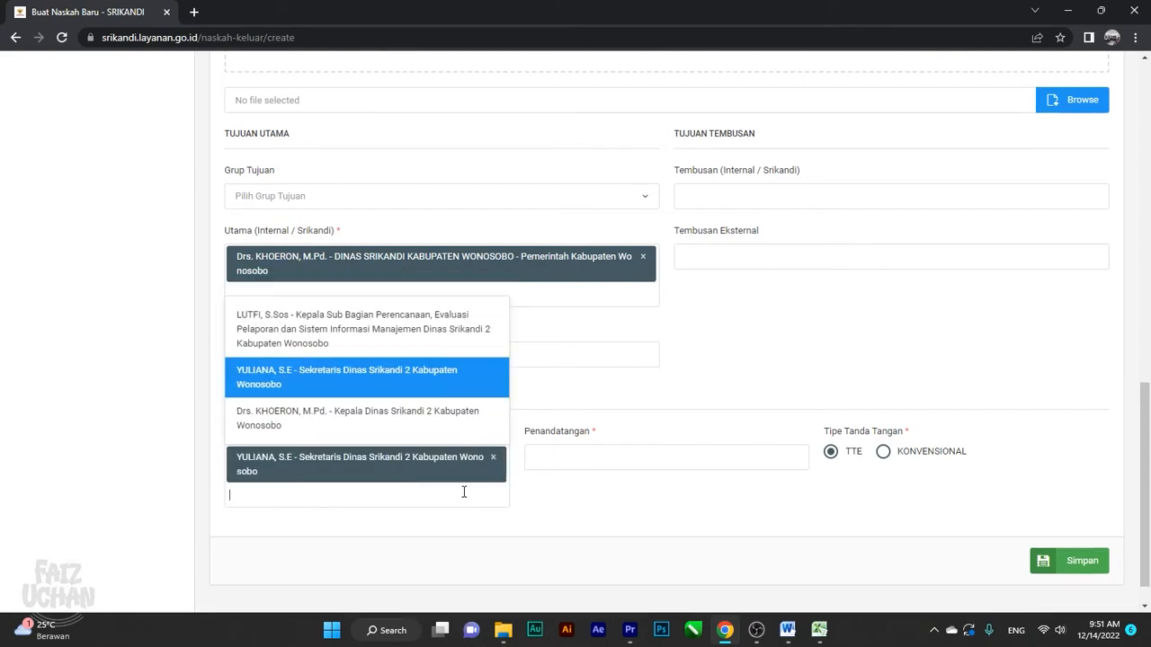
click(329, 353)
click(369, 551)
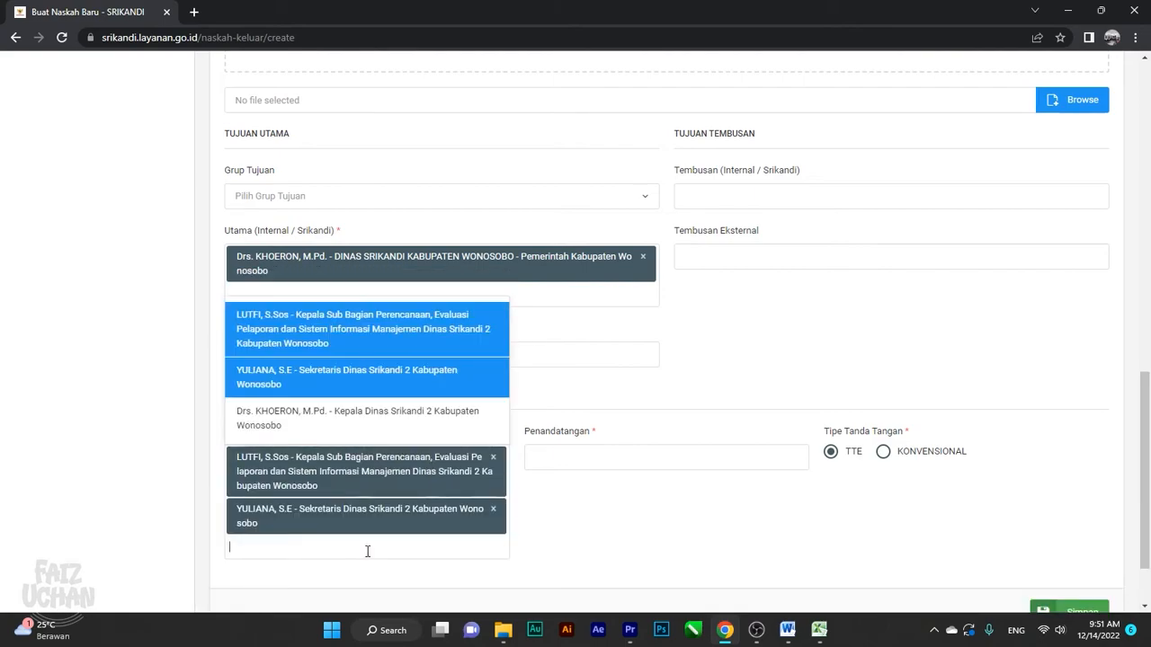
click(295, 418)
scroll(413, 539, down, 2)
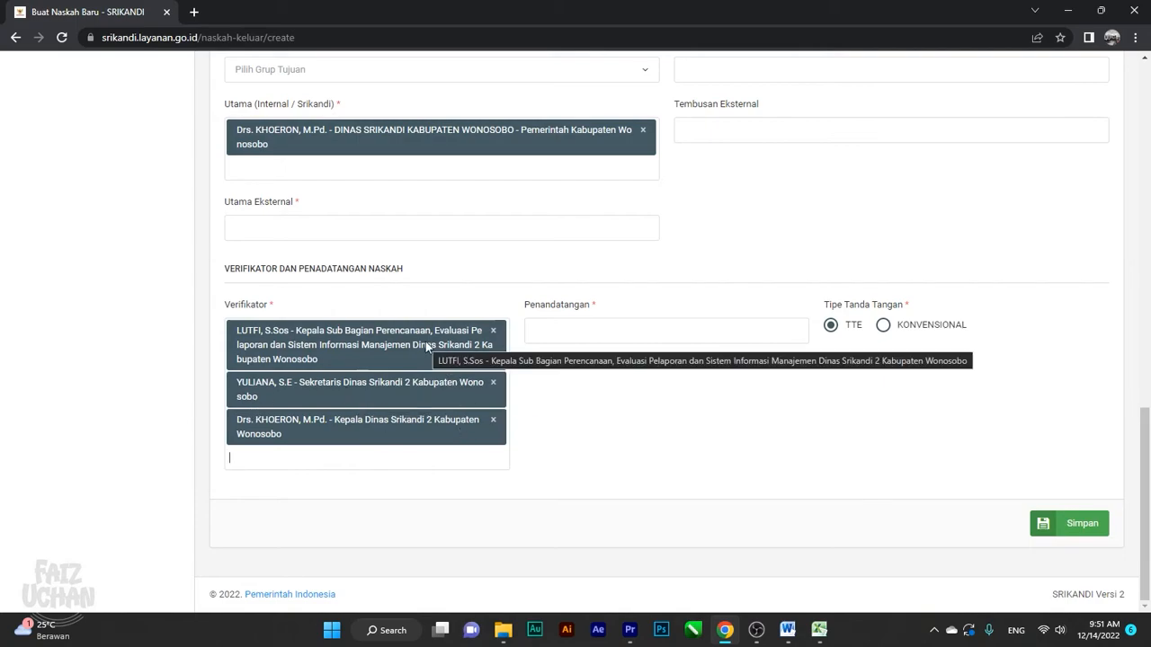
Clear the verifiers again and re-add them in order: sub-division head, secretary, Kepala Dinas Srikandi 2
click(492, 333)
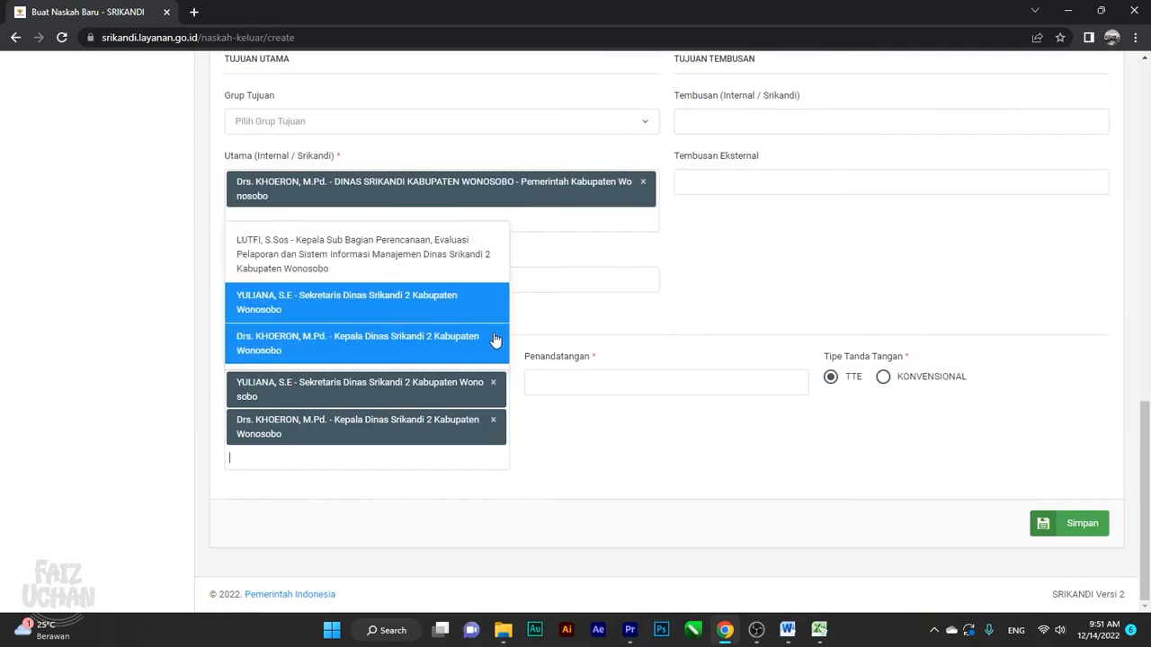
click(499, 396)
click(493, 420)
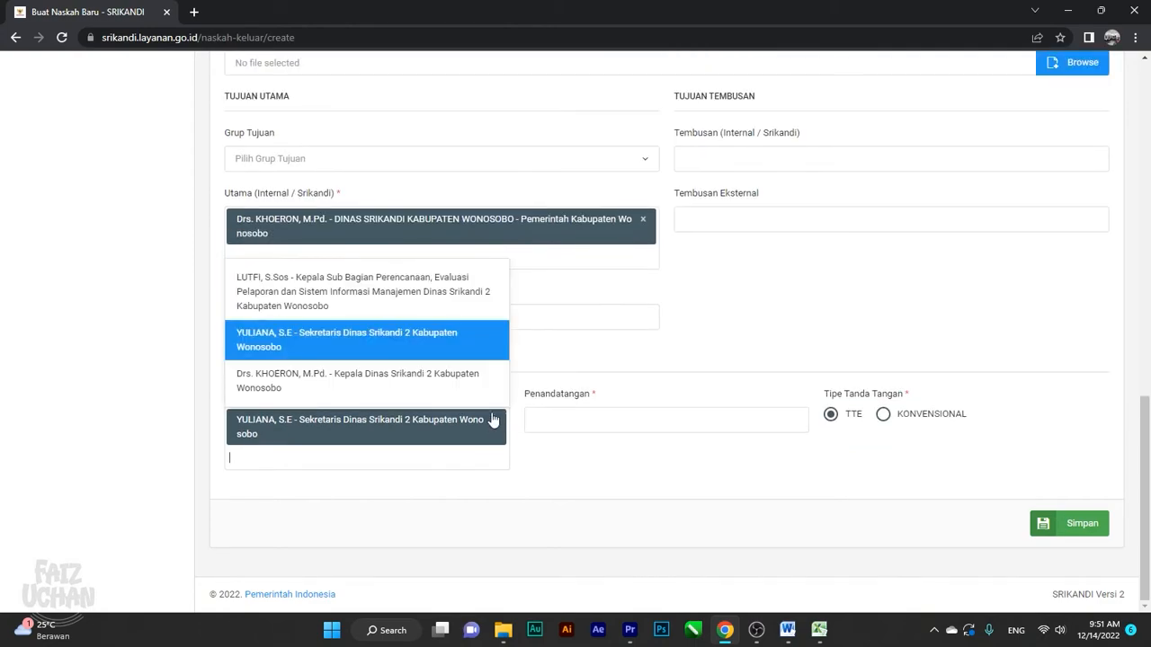
click(494, 423)
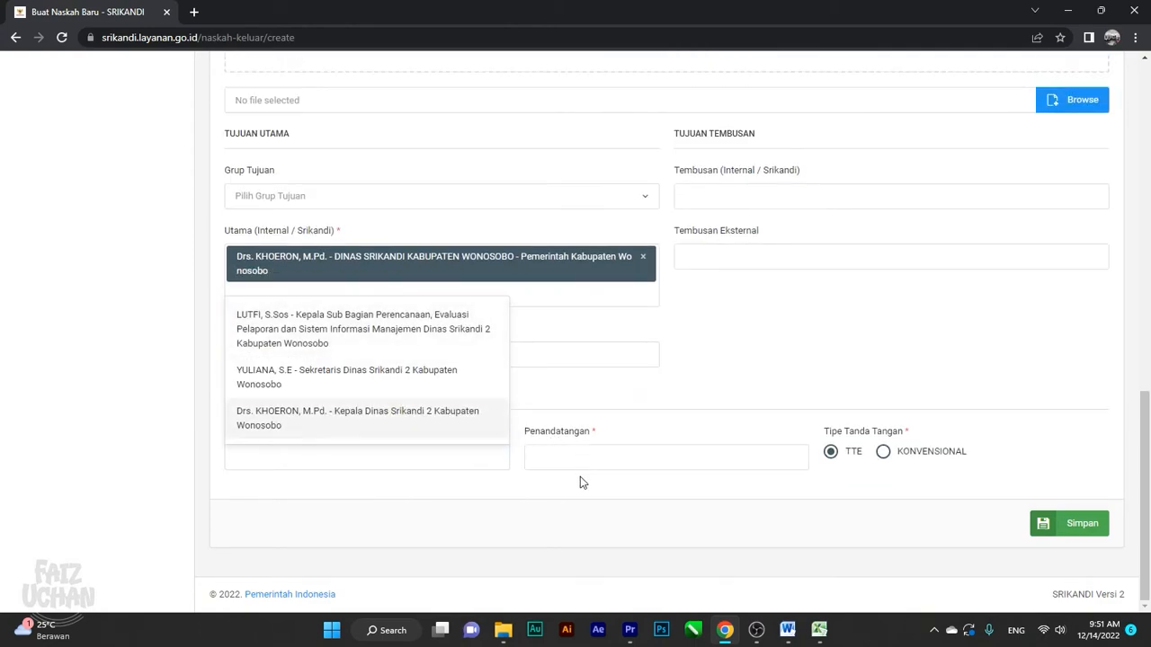
click(291, 326)
click(303, 511)
click(285, 381)
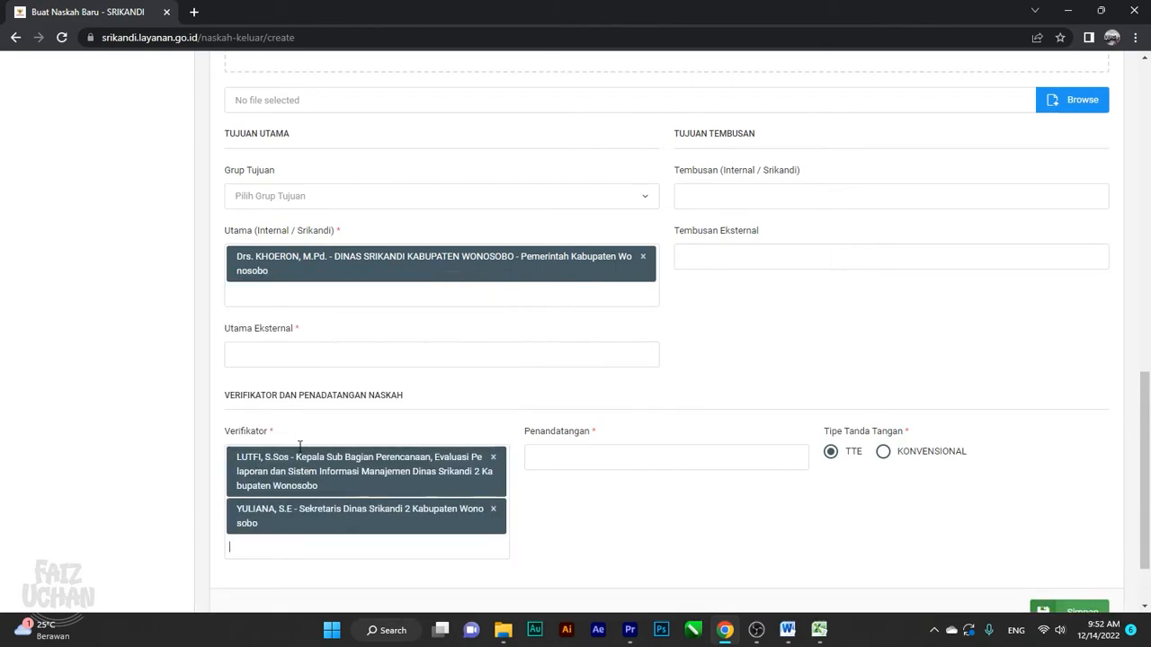
click(306, 542)
click(308, 428)
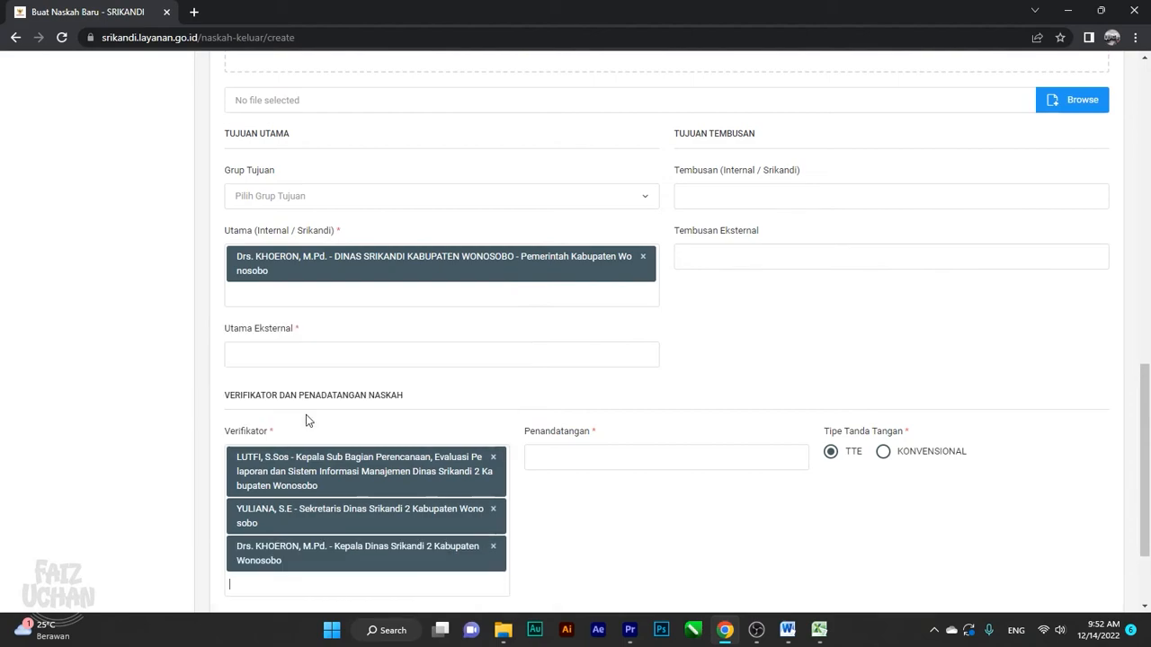
scroll(358, 416, down, 1)
scroll(358, 416, down, 1)
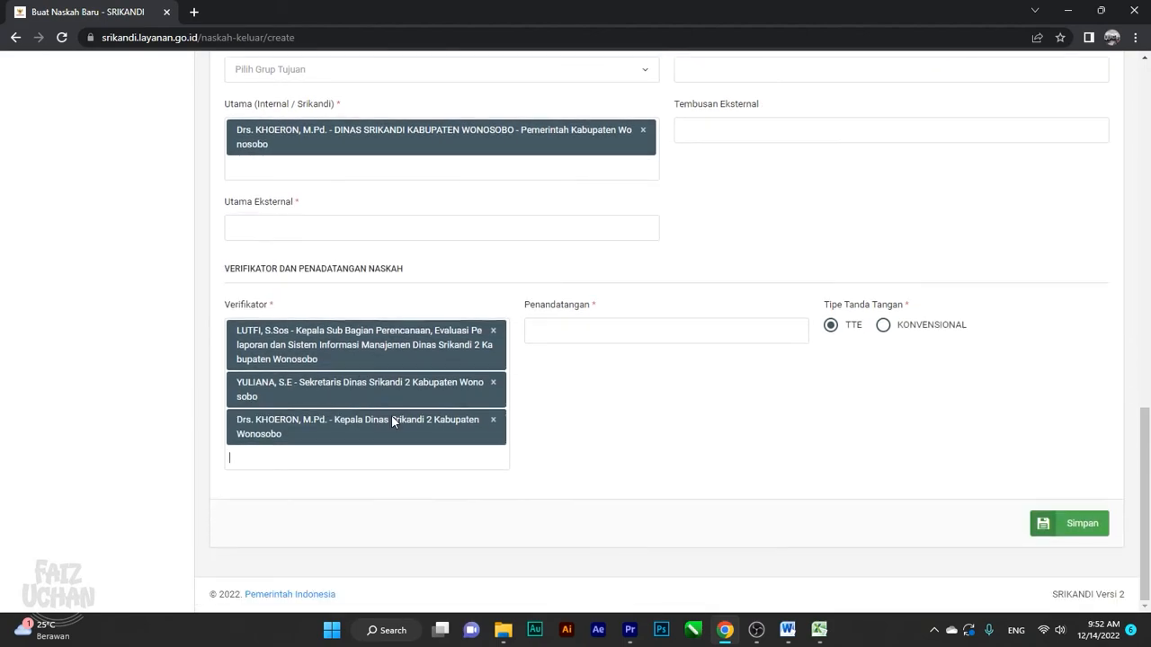
click(599, 332)
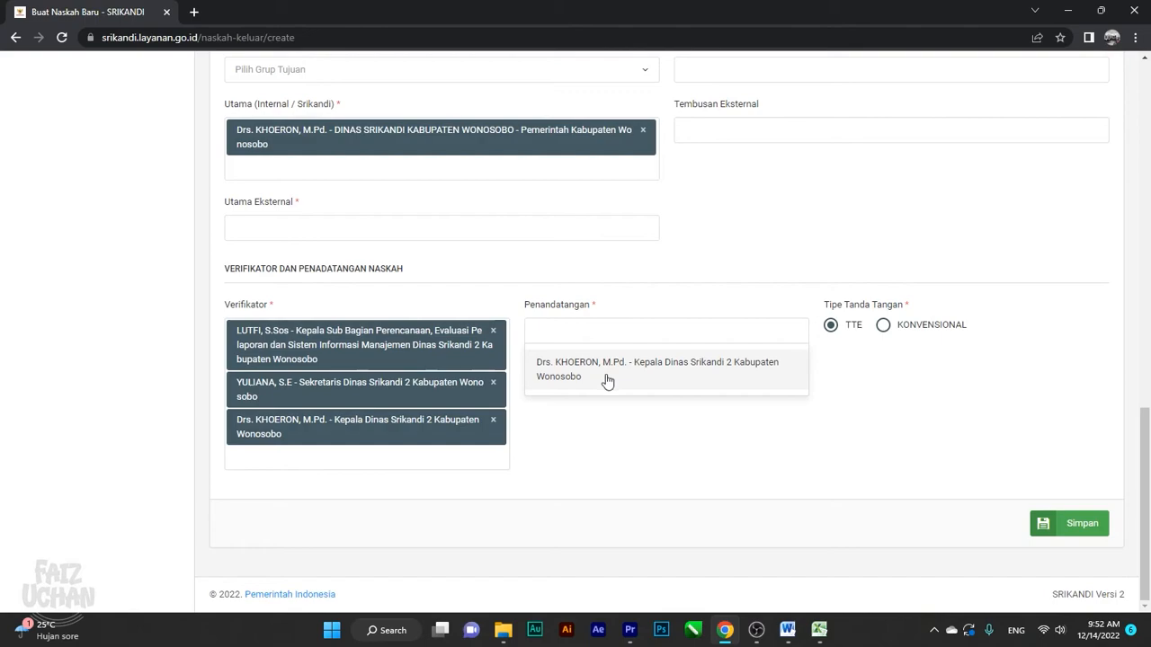
Choose Kepala Dinas Srikandi 2 as signer with TTE and save letter 045.4/183/SRIKANDI 2
click(606, 378)
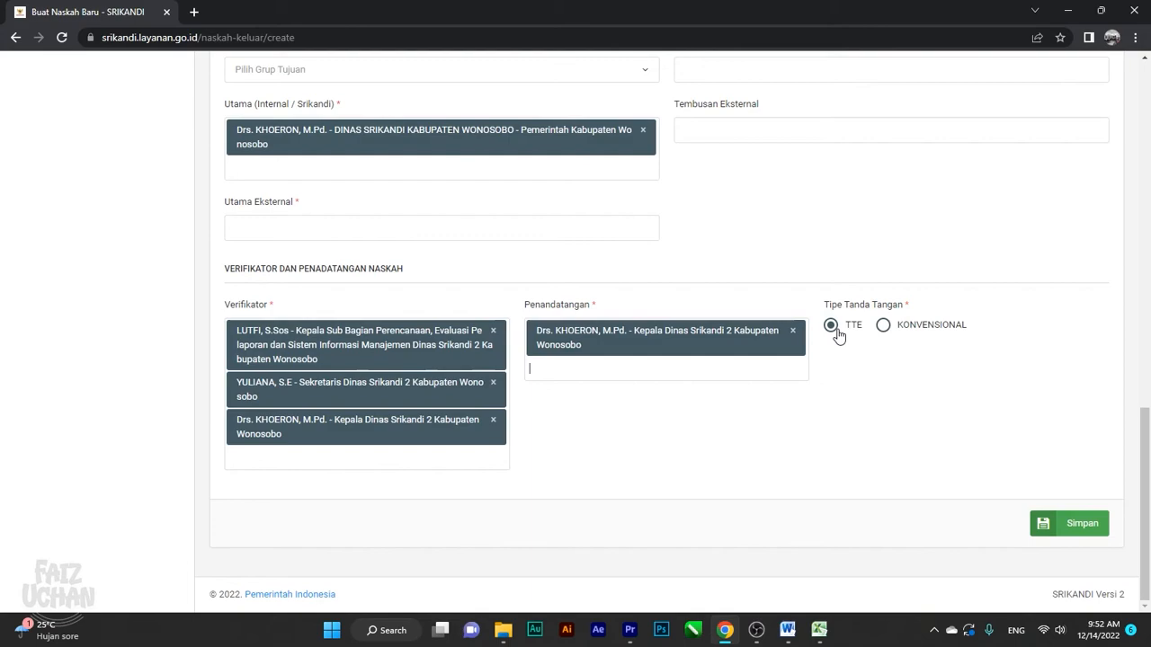
click(1081, 537)
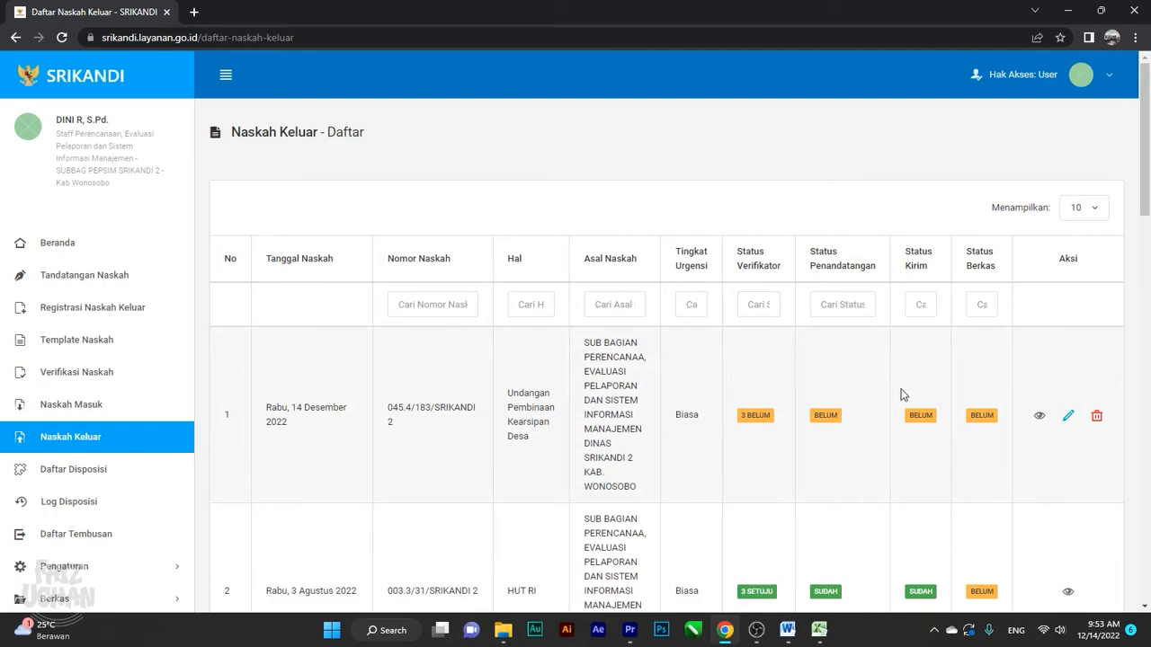
click(1040, 418)
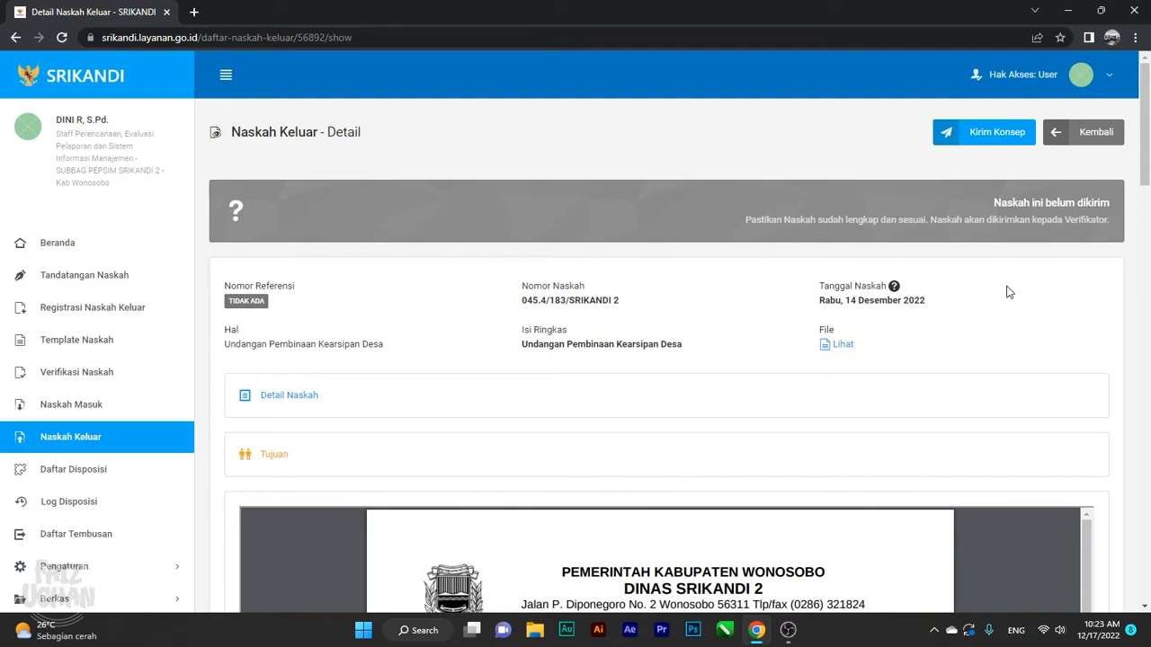
scroll(1008, 292, down, 1)
scroll(1003, 280, up, 1)
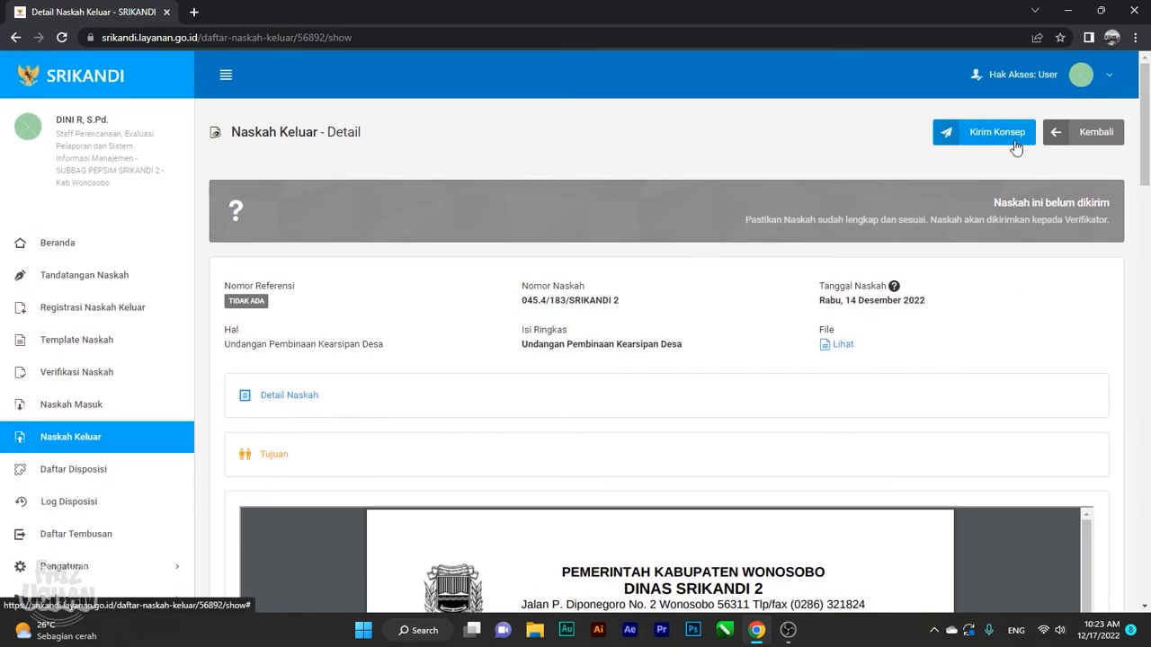
scroll(415, 363, down, 3)
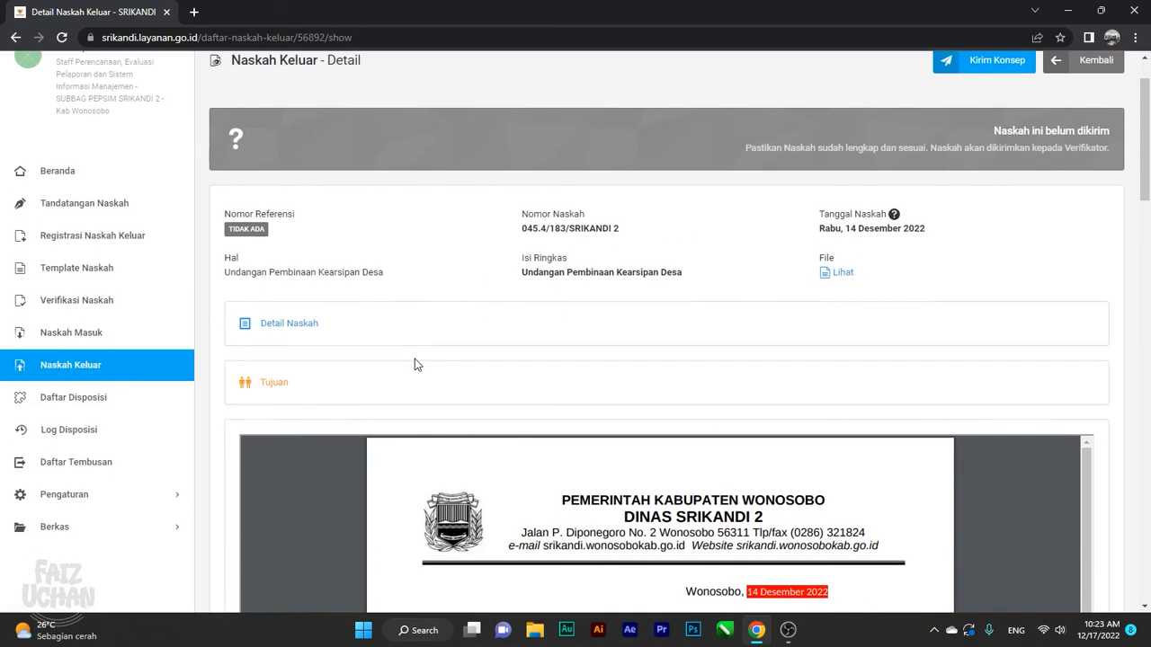
scroll(418, 361, down, 1)
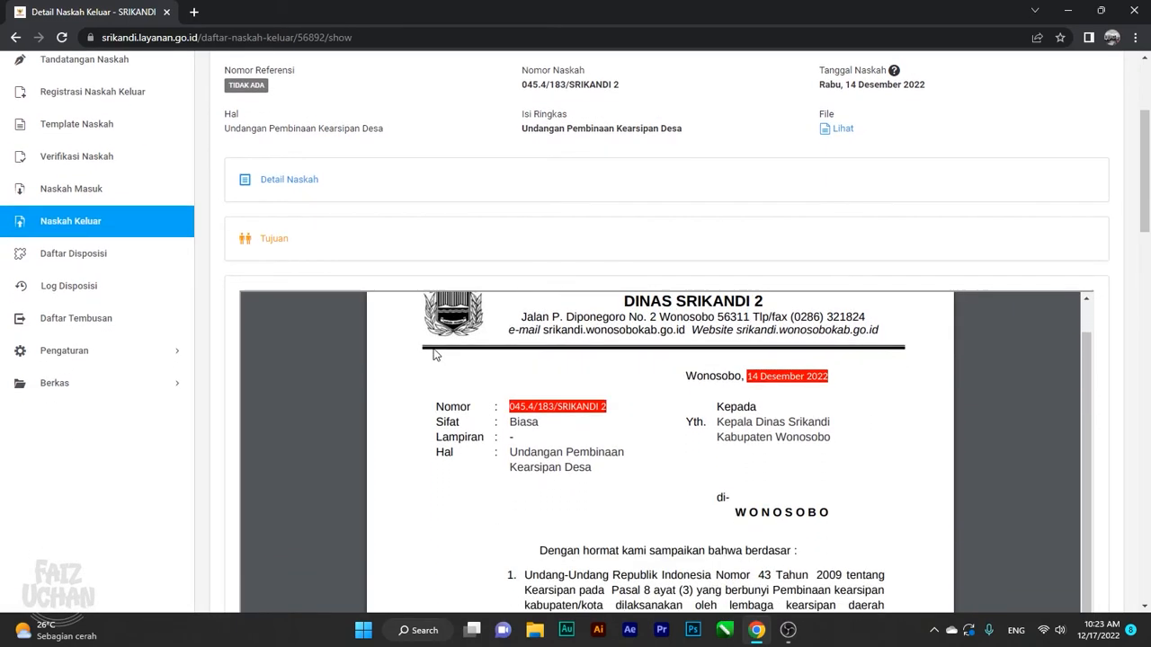
scroll(929, 382, up, 1)
drag(1137, 190, 1148, 234)
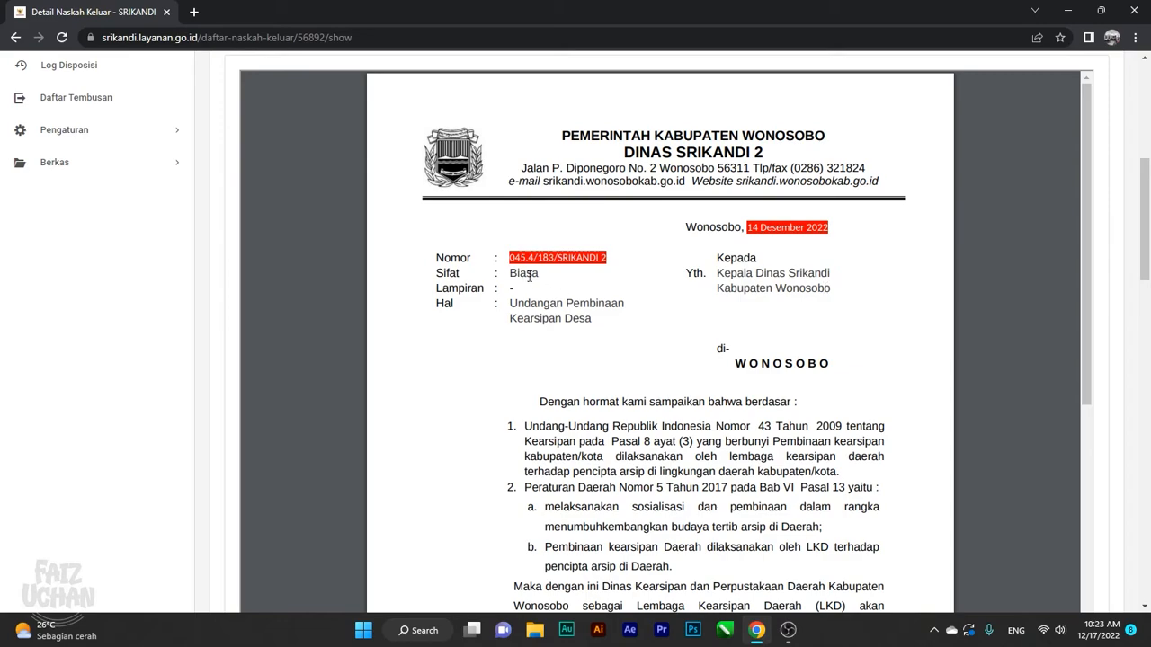
scroll(542, 311, down, 1)
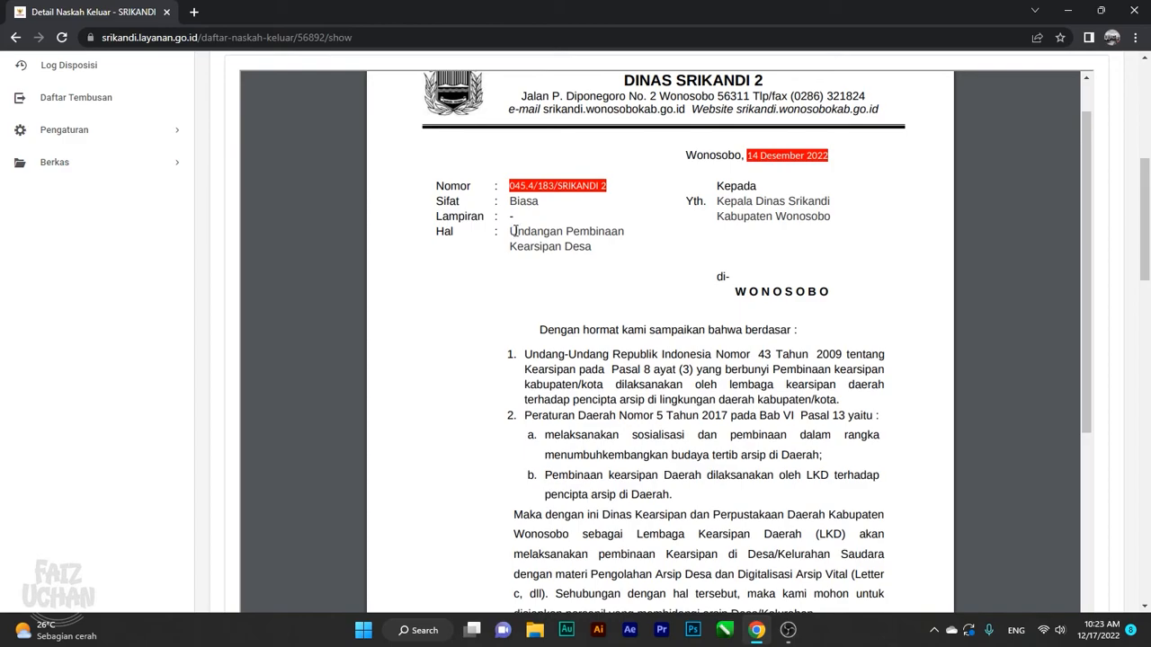
scroll(553, 297, down, 3)
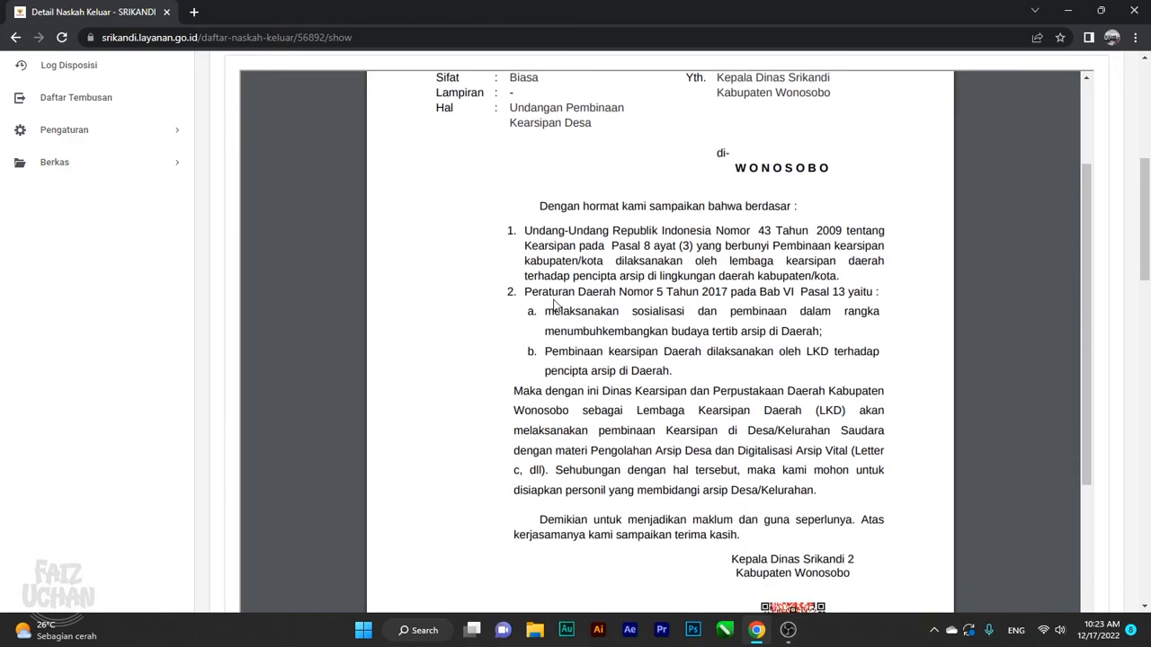
scroll(553, 294, down, 2)
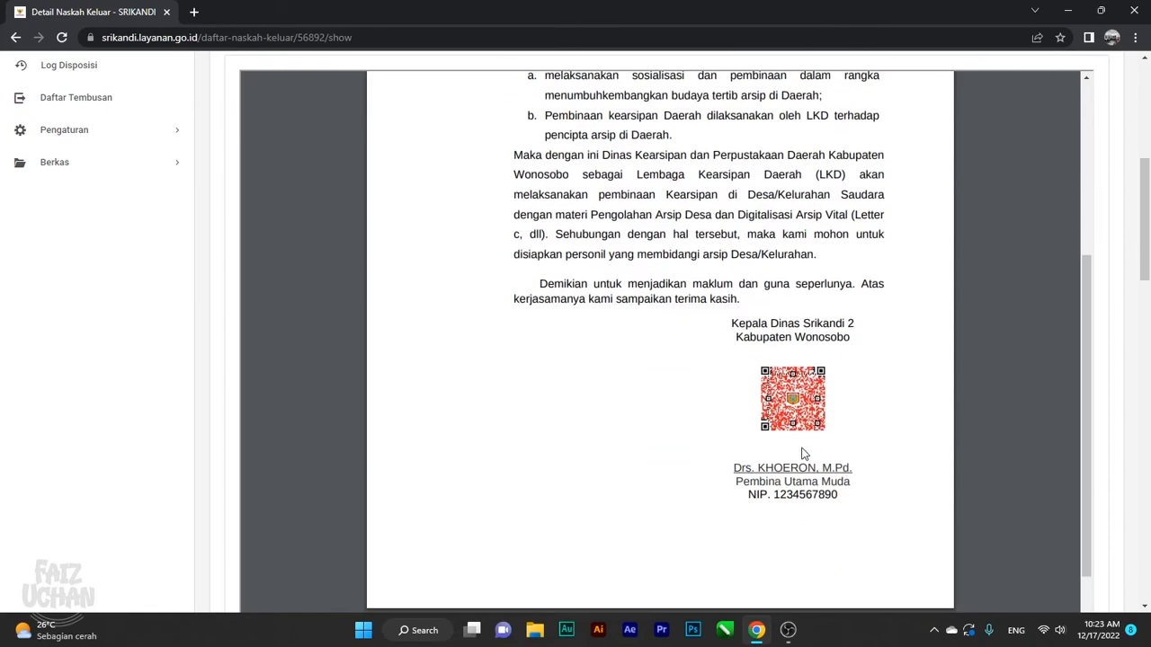
scroll(817, 420, down, 3)
scroll(817, 420, up, 8)
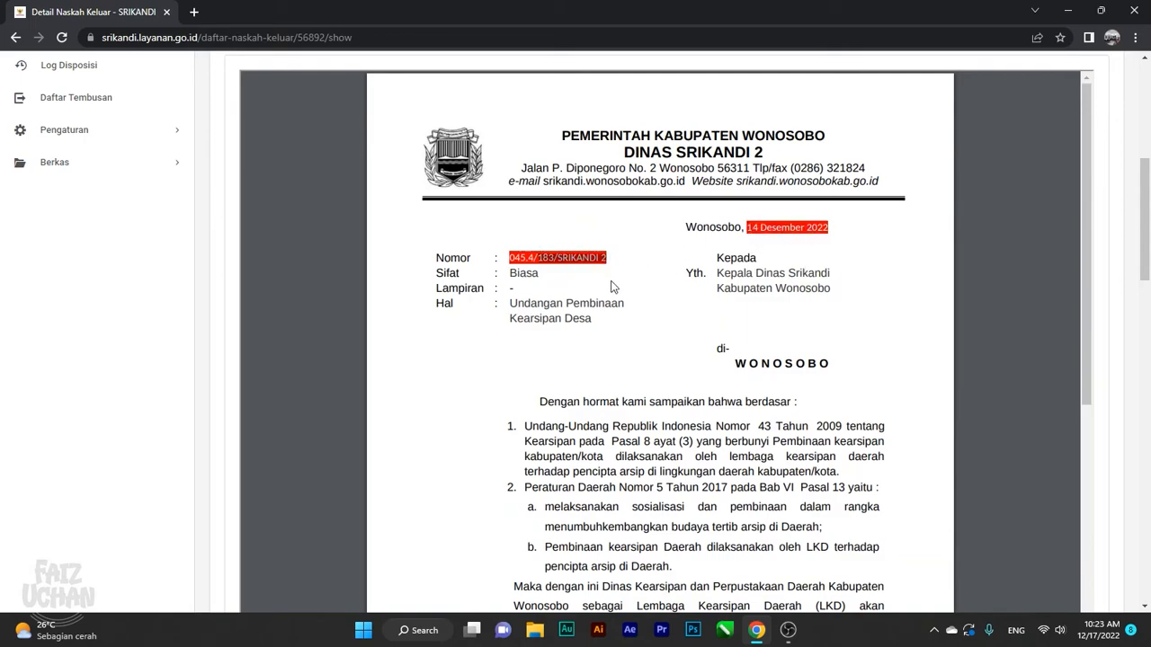
scroll(612, 286, down, 5)
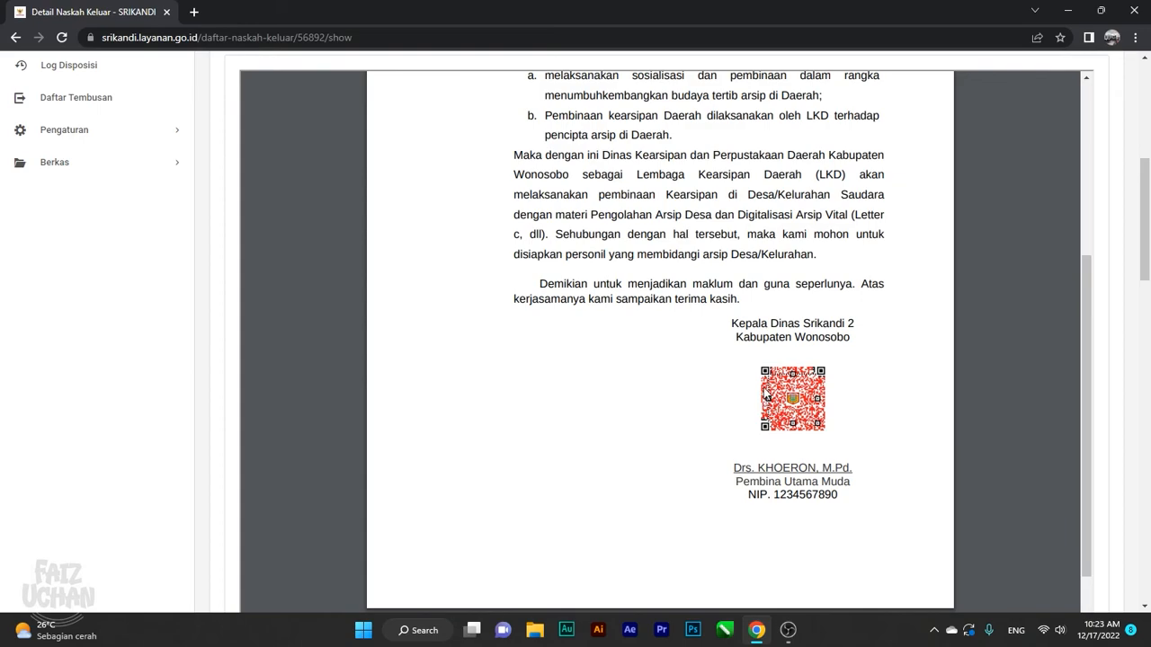
scroll(765, 396, up, 3)
scroll(779, 375, down, 3)
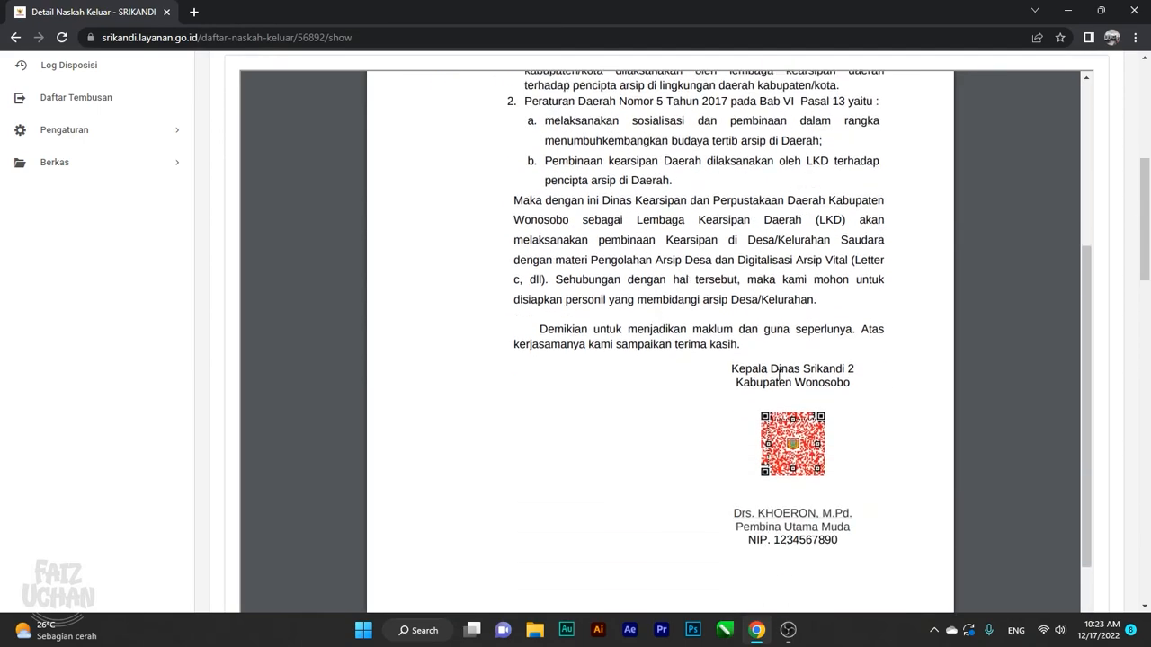
scroll(809, 386, up, 5)
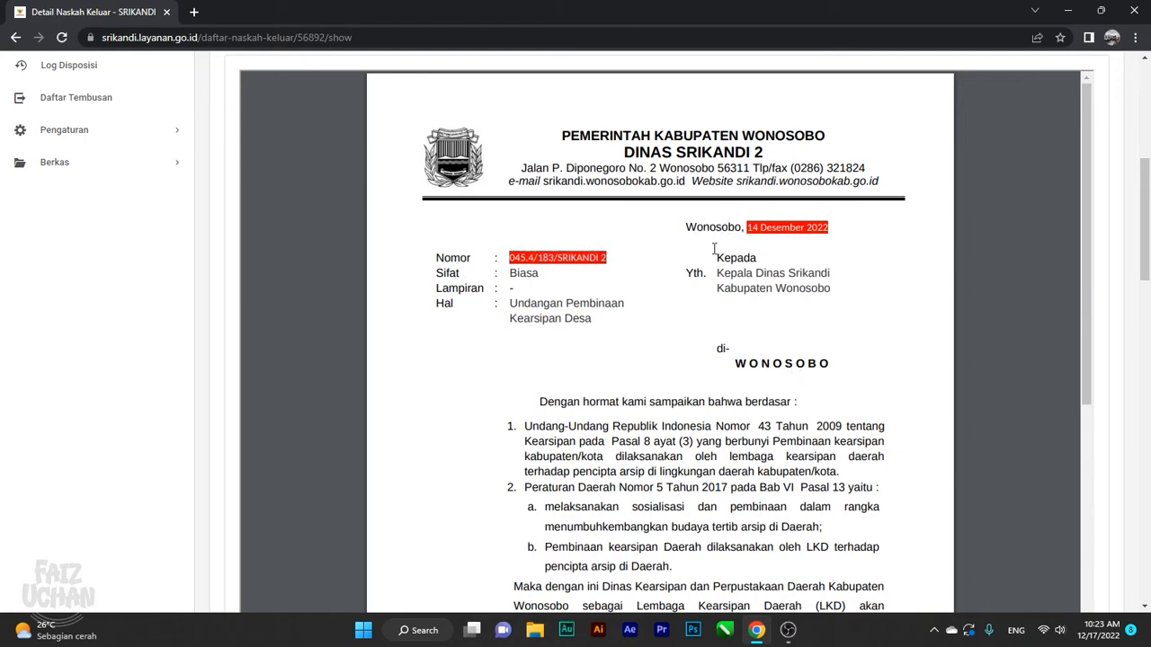
scroll(621, 422, down, 2)
scroll(624, 415, up, 2)
scroll(628, 357, down, 1)
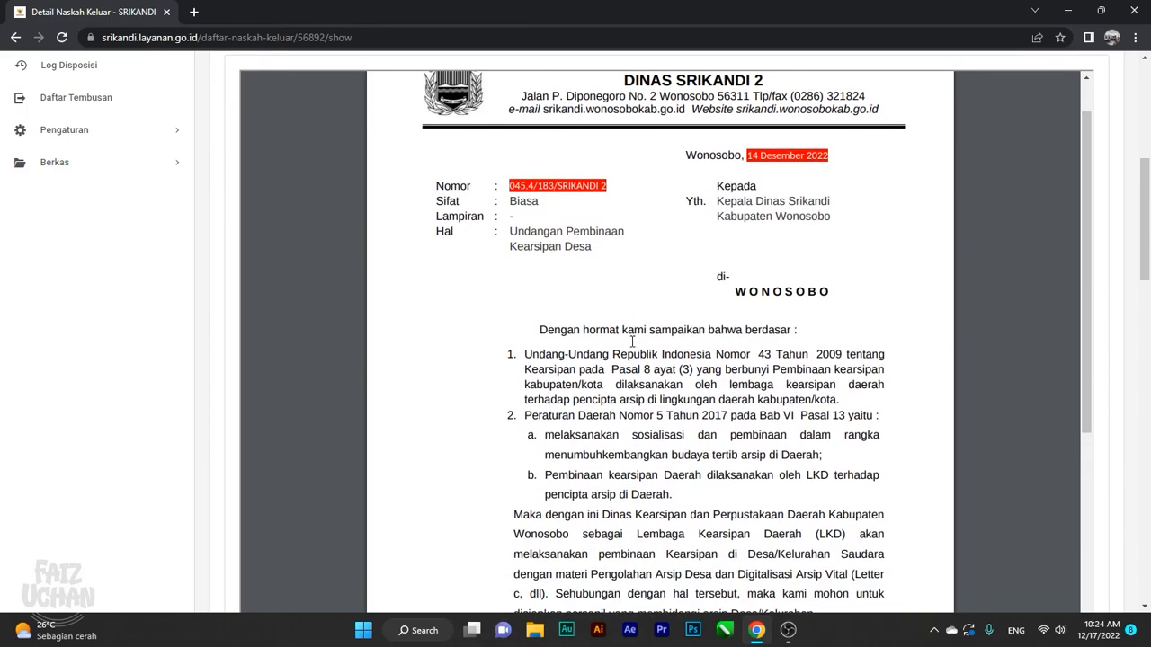
scroll(632, 342, down, 2)
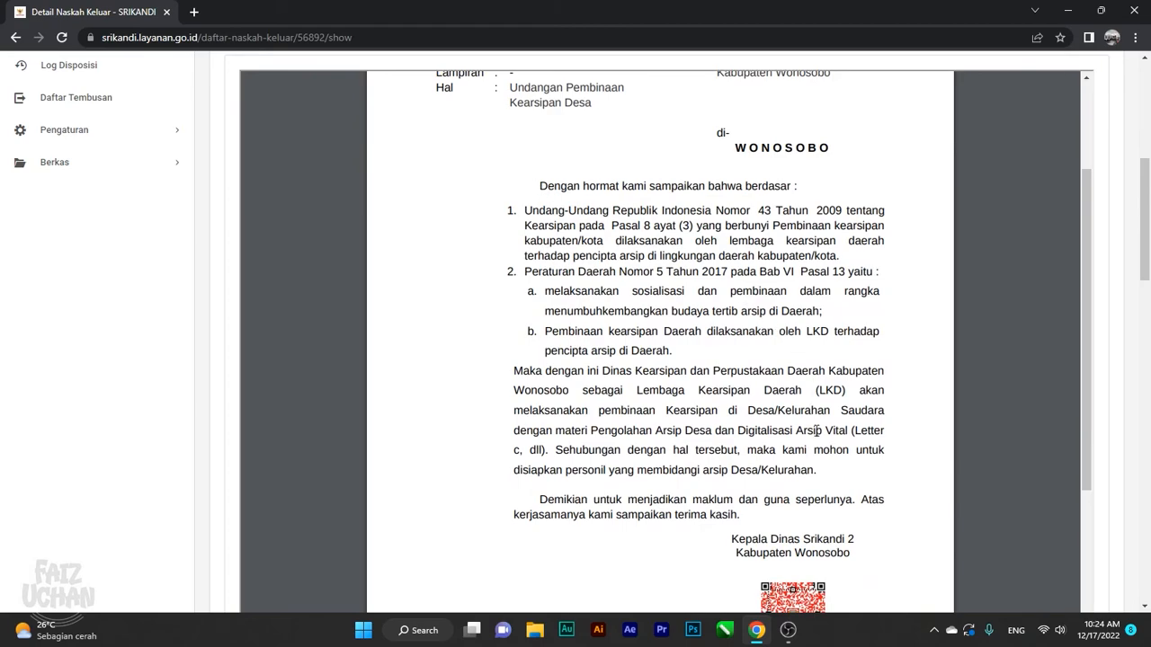
scroll(817, 419, up, 3)
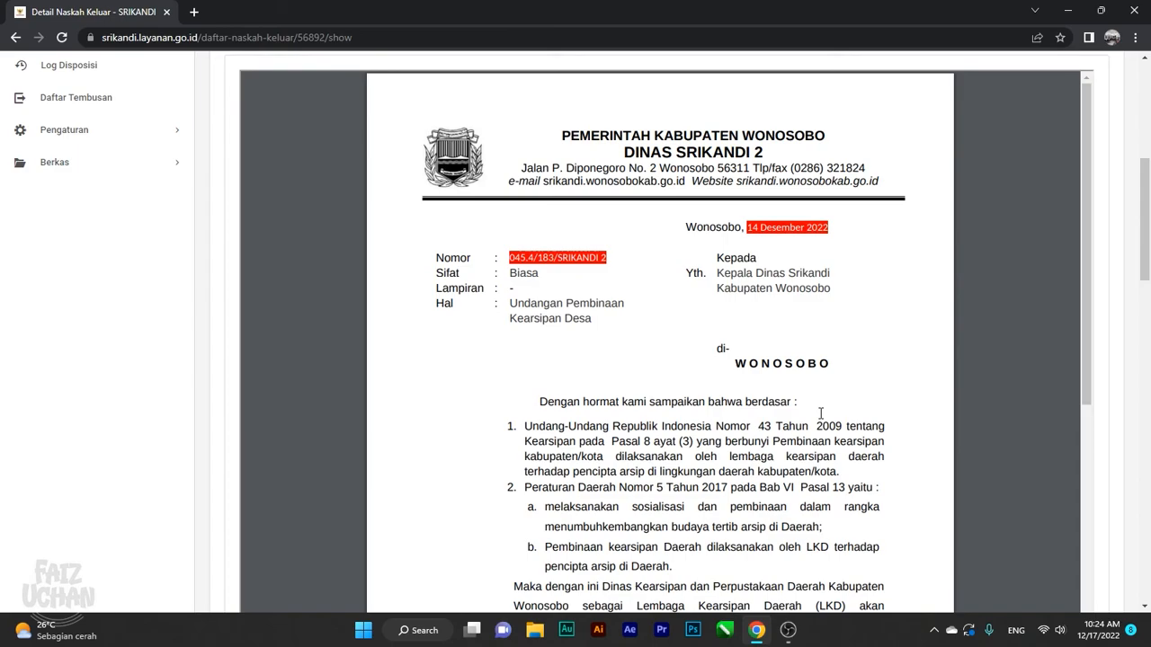
scroll(839, 381, down, 12)
scroll(840, 383, up, 8)
scroll(844, 387, down, 10)
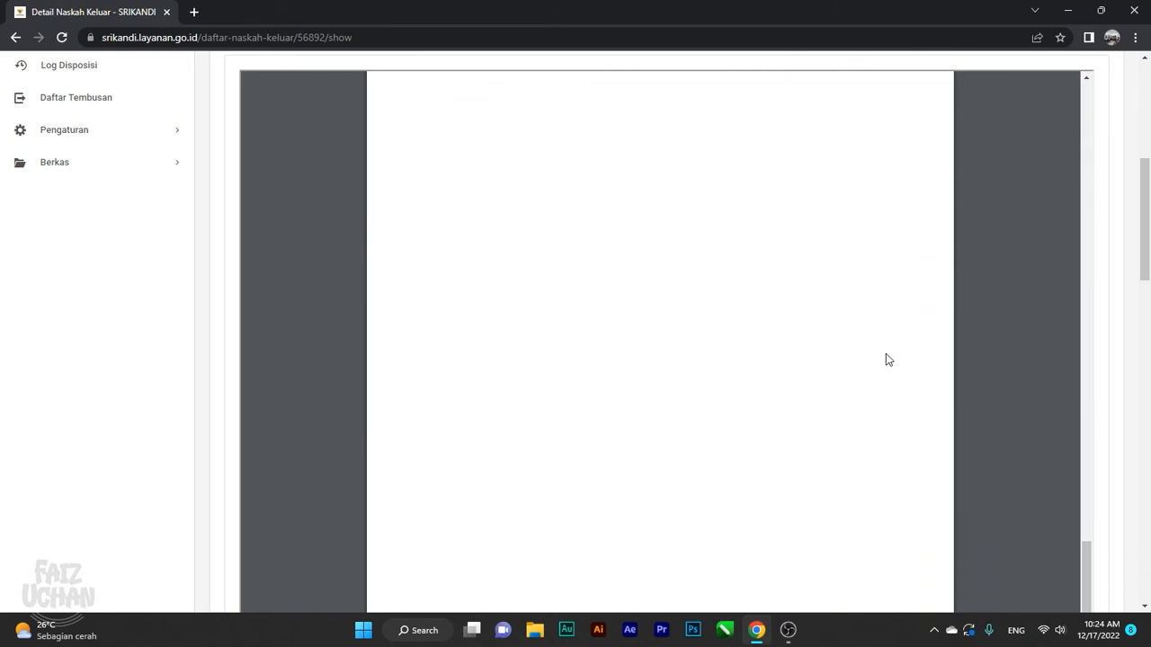
scroll(886, 355, down, 6)
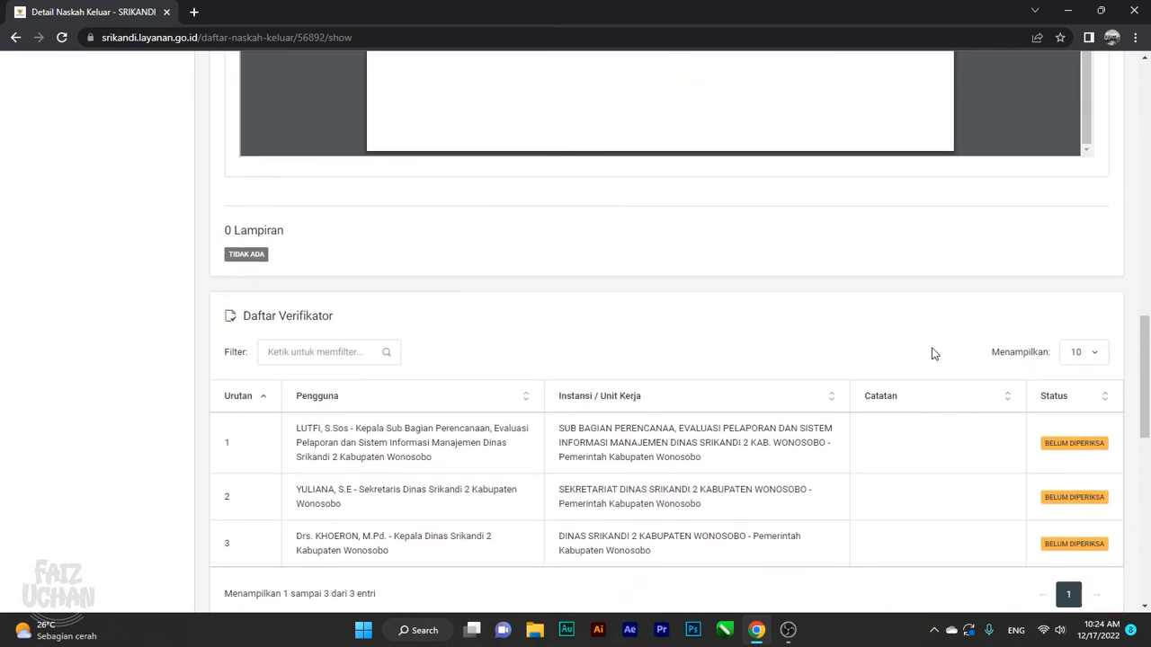
scroll(915, 350, down, 1)
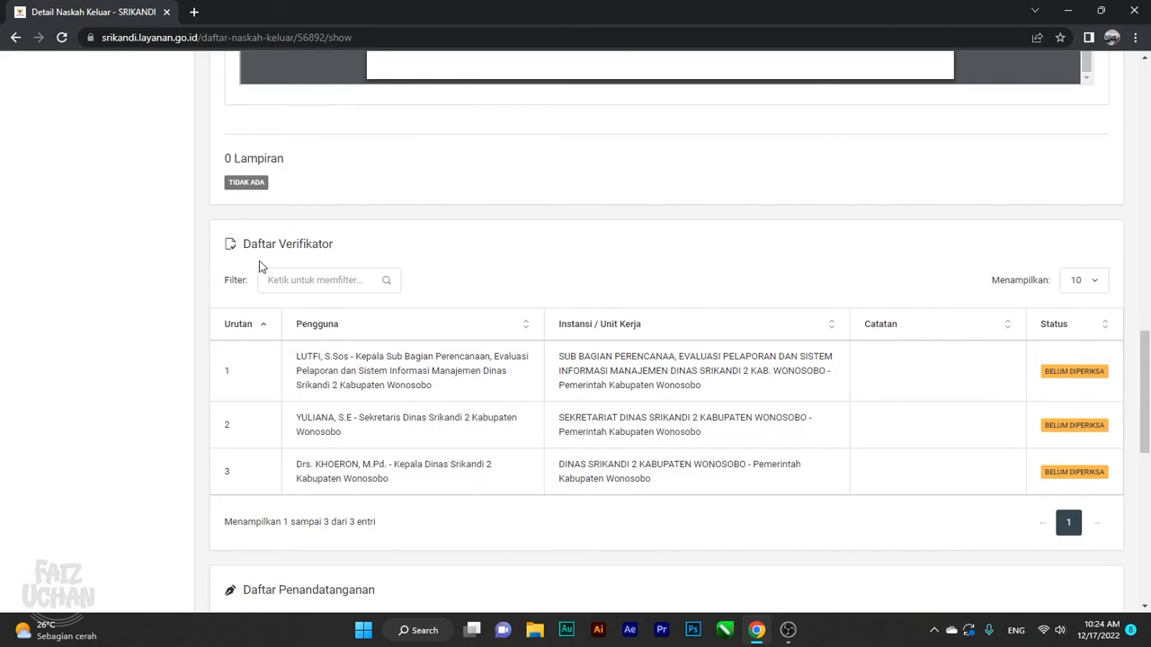
scroll(376, 269, down, 1)
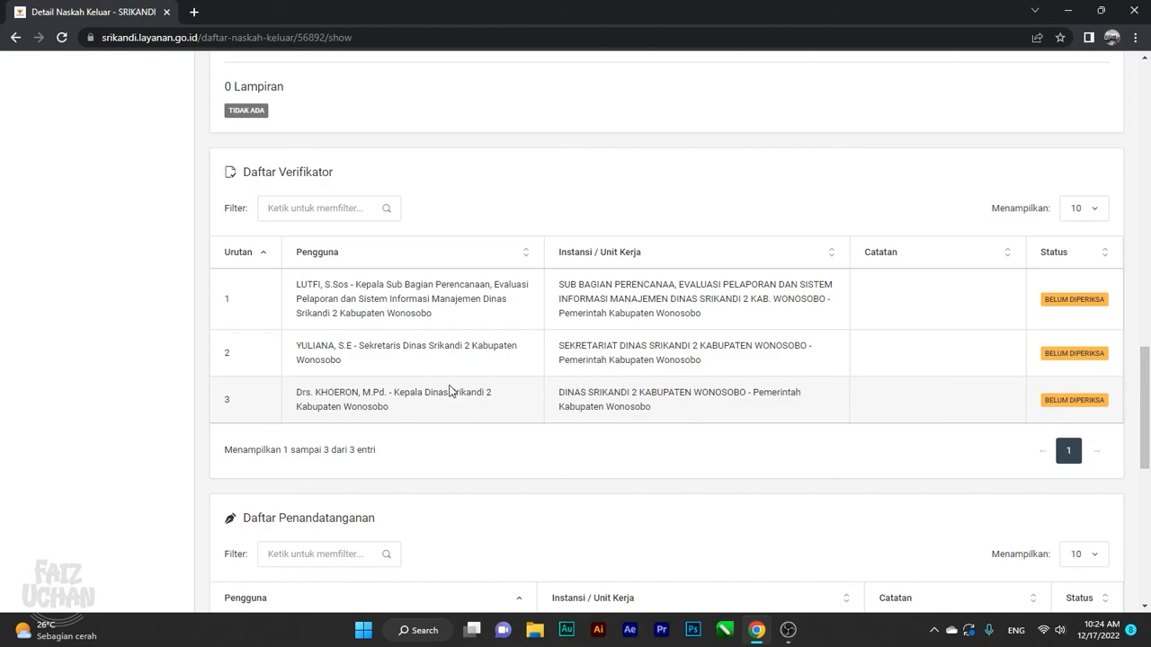
scroll(452, 384, down, 3)
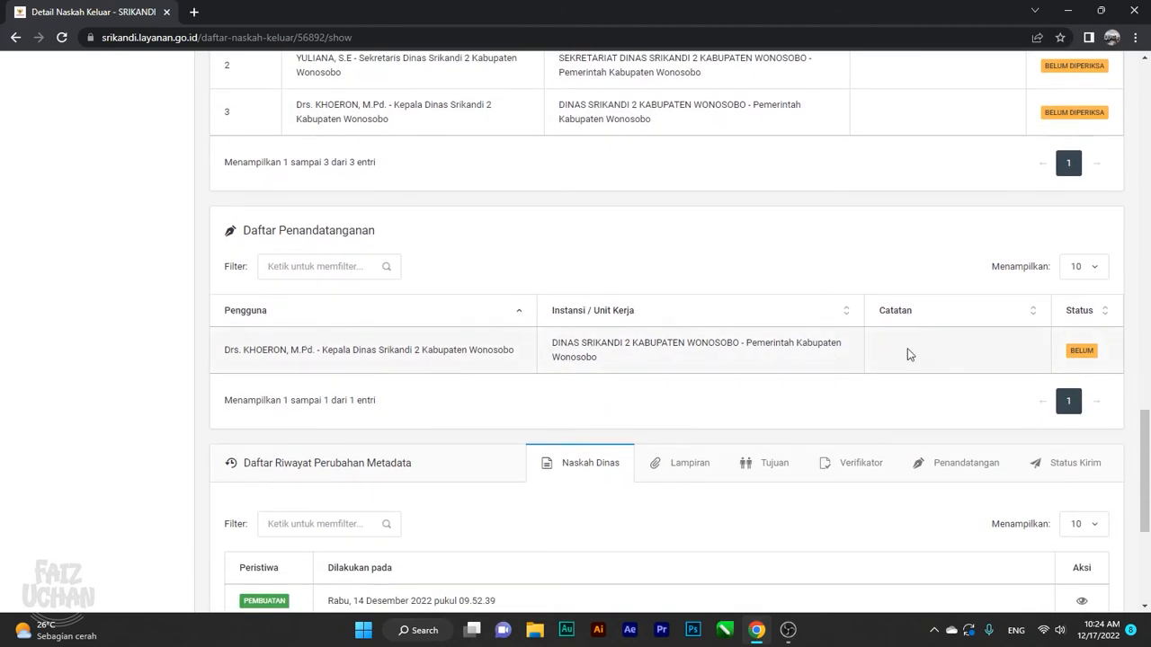
scroll(1078, 358, up, 2)
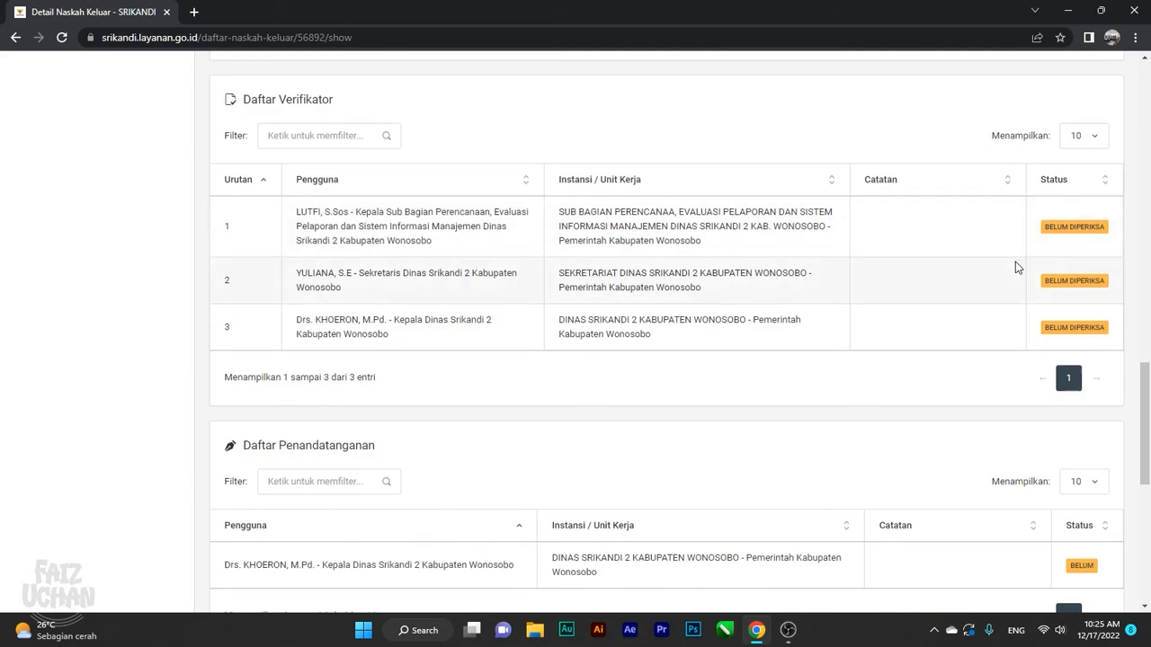
scroll(1015, 268, down, 6)
scroll(786, 334, down, 1)
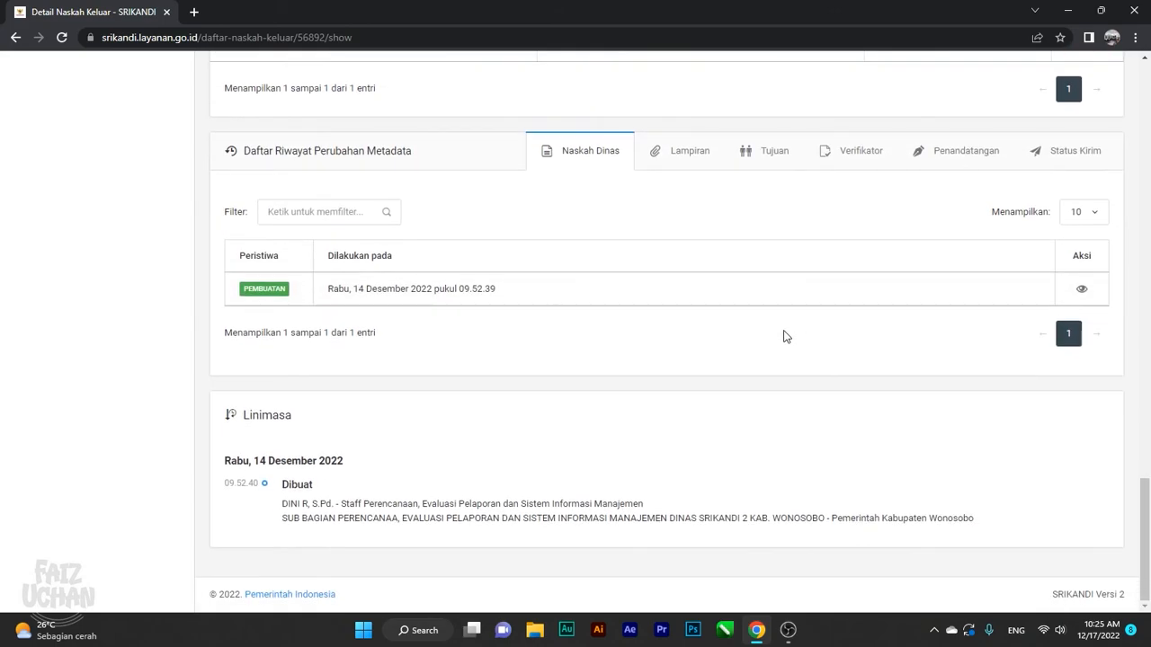
scroll(784, 336, up, 15)
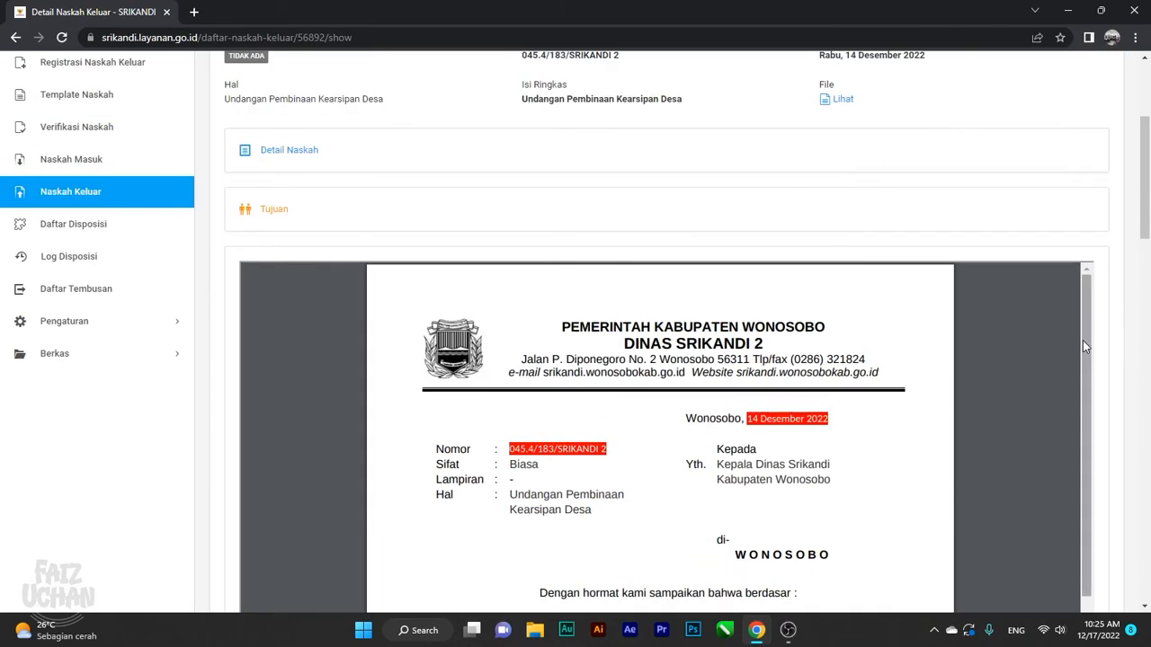
scroll(1082, 345, up, 3)
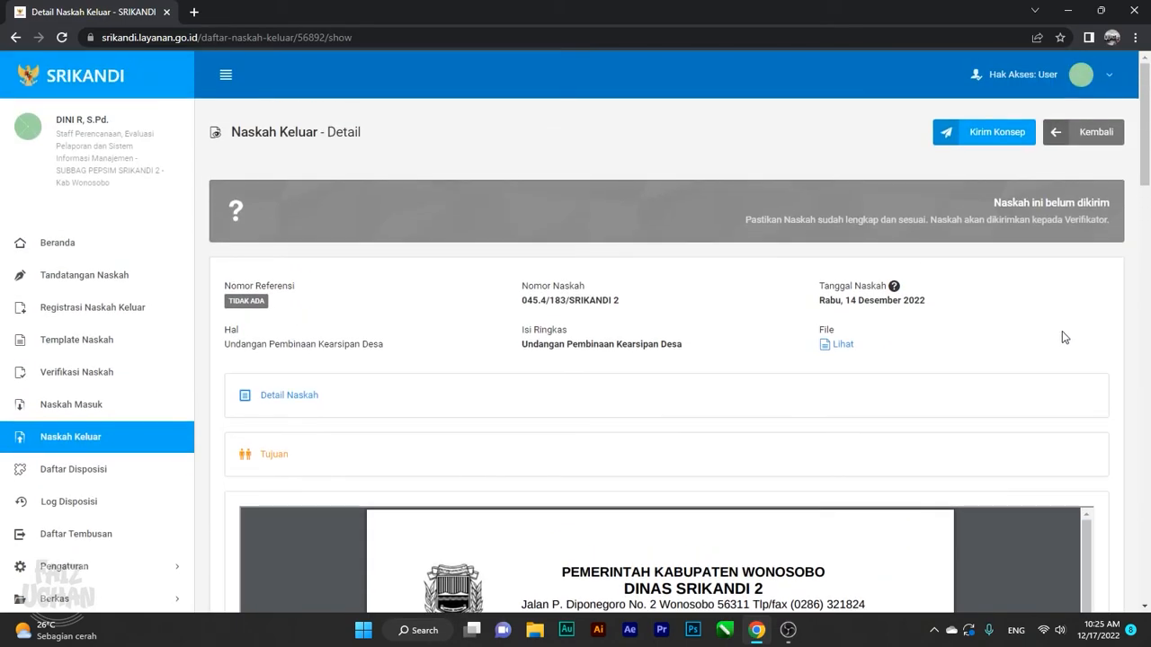
Send draft 045.4/183/SRIKANDI 2 to its three verifiers via Kirim Konsep and confirm
click(996, 135)
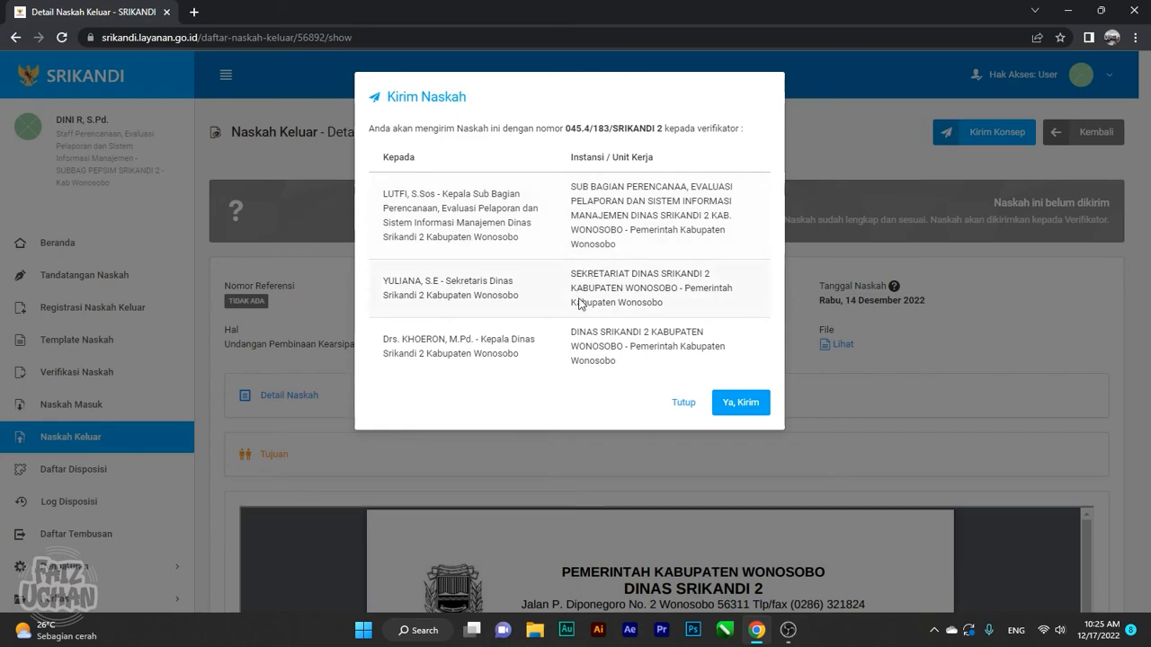
click(736, 406)
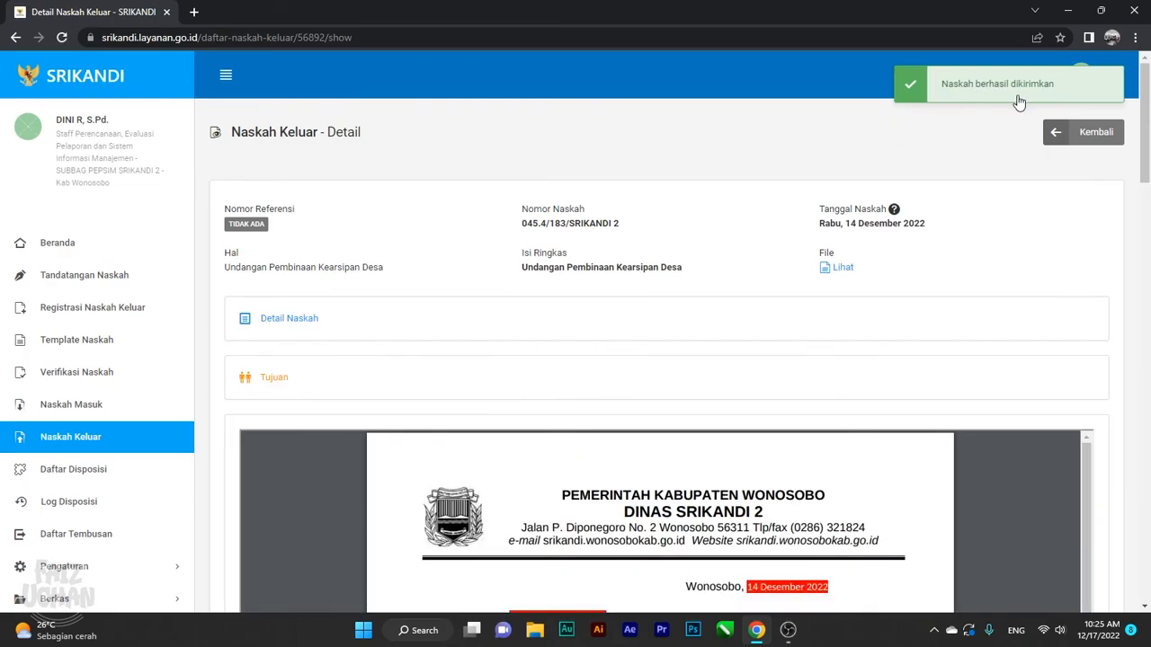
scroll(855, 309, down, 2)
scroll(855, 308, down, 10)
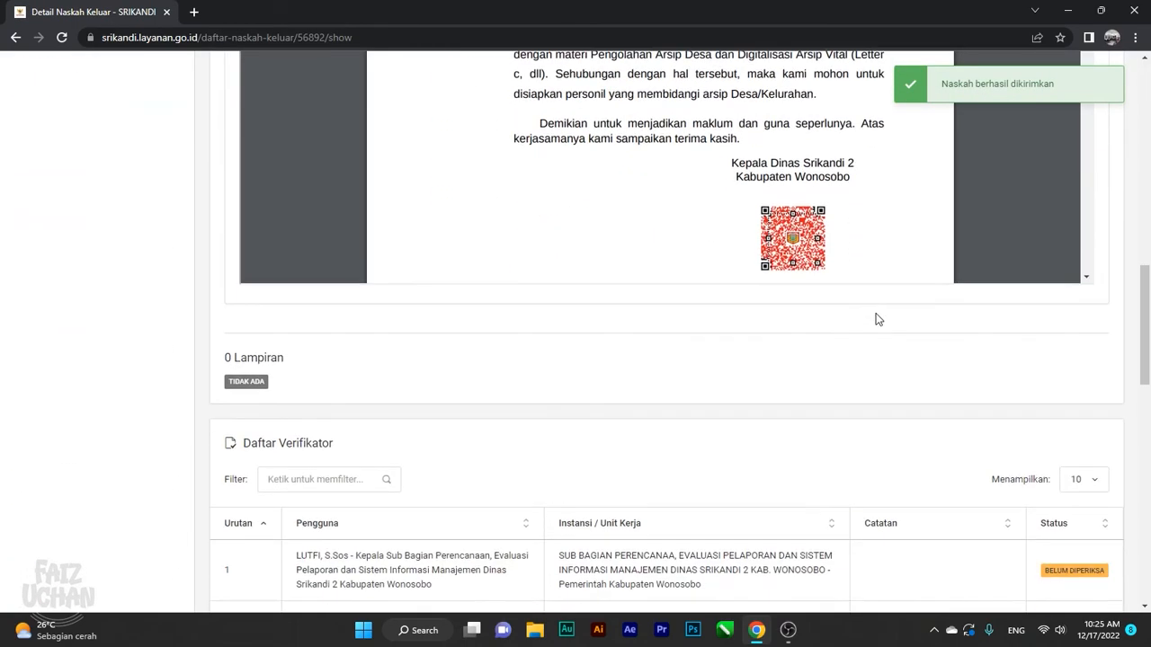
scroll(881, 316, down, 1)
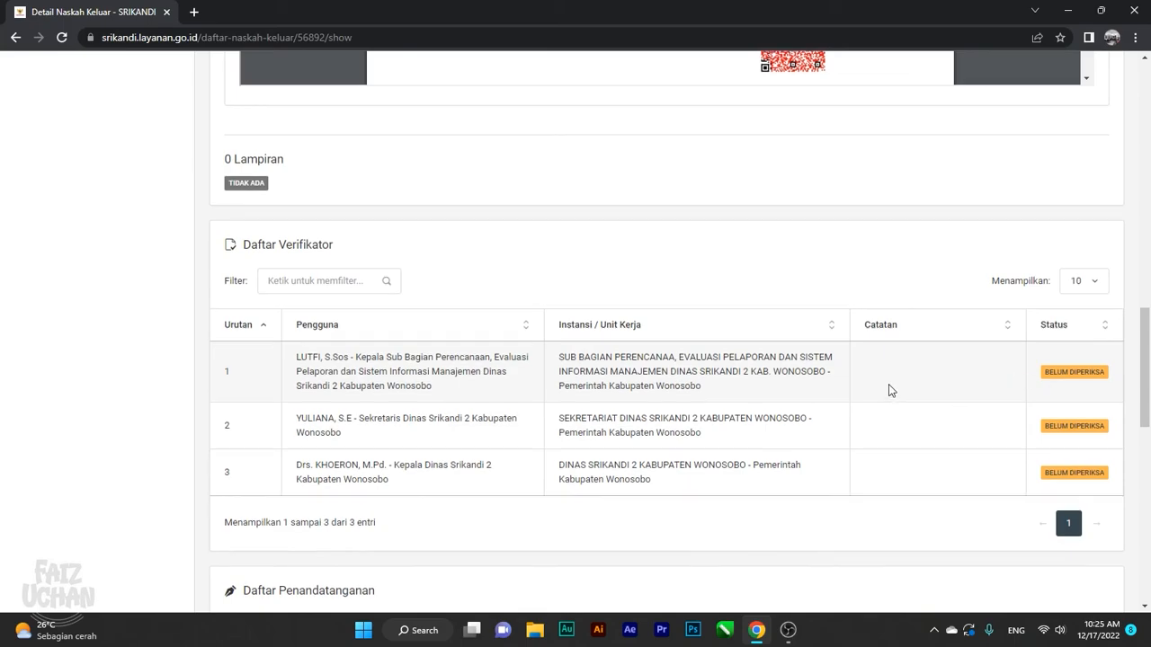
scroll(888, 390, up, 5)
scroll(896, 389, up, 5)
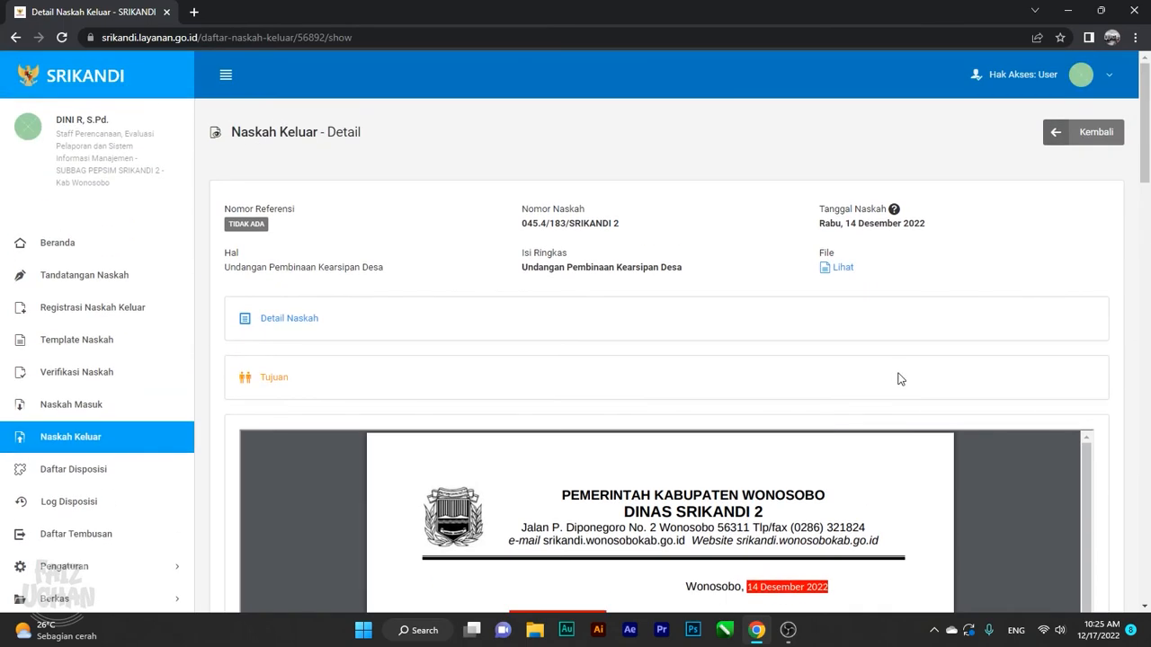